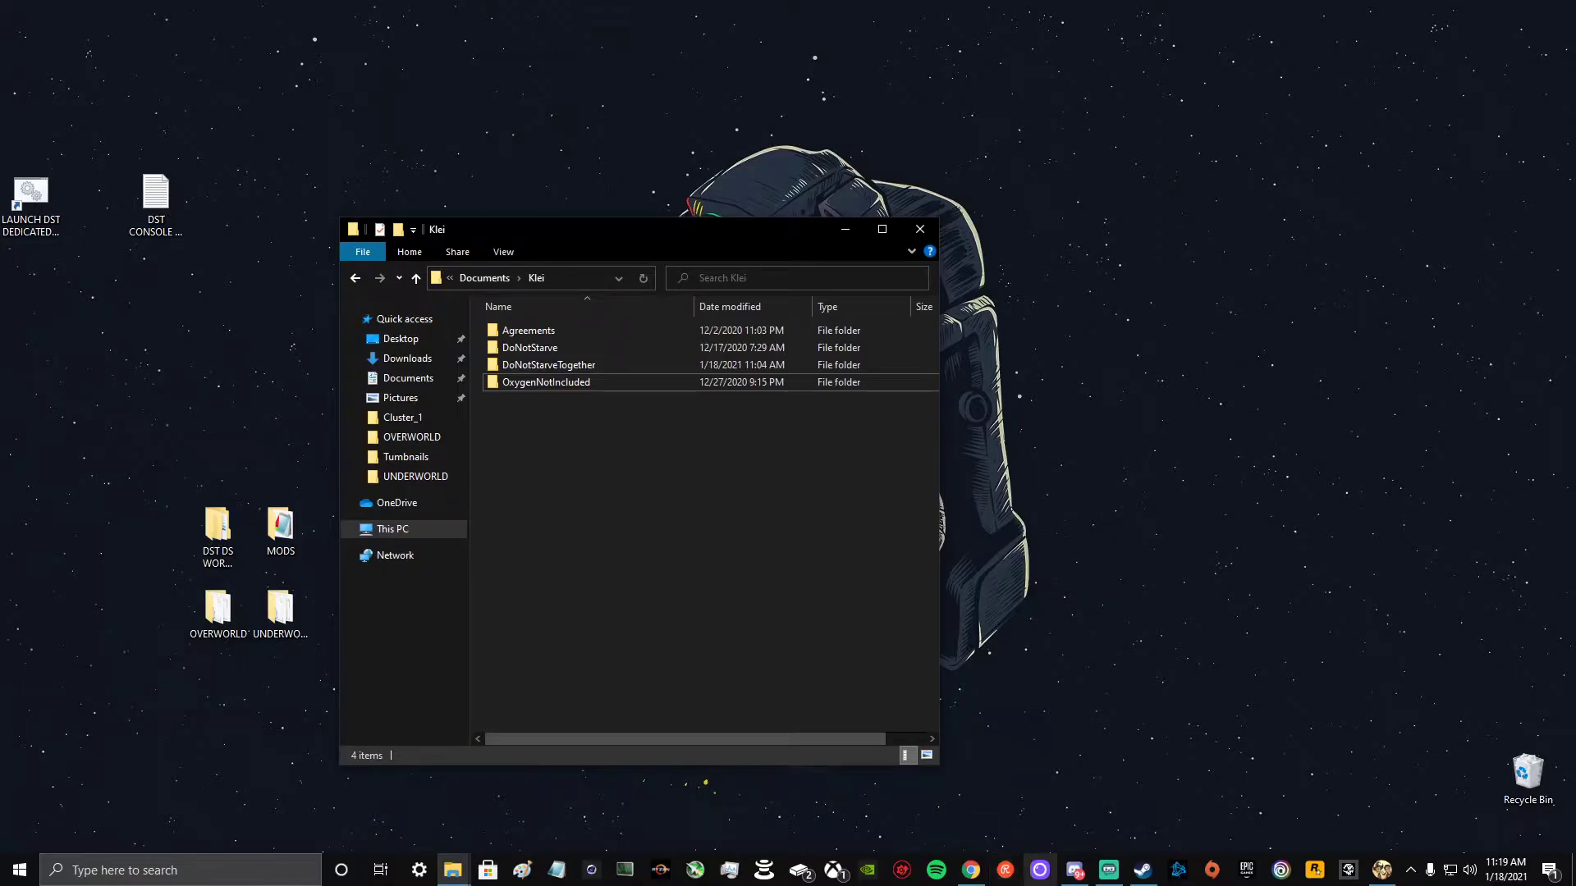
- Bring Steam's library, showing the Don't Starve Together Dedicated Server page, to the front
{"action": "left_click", "coordinate": [1142, 872]}
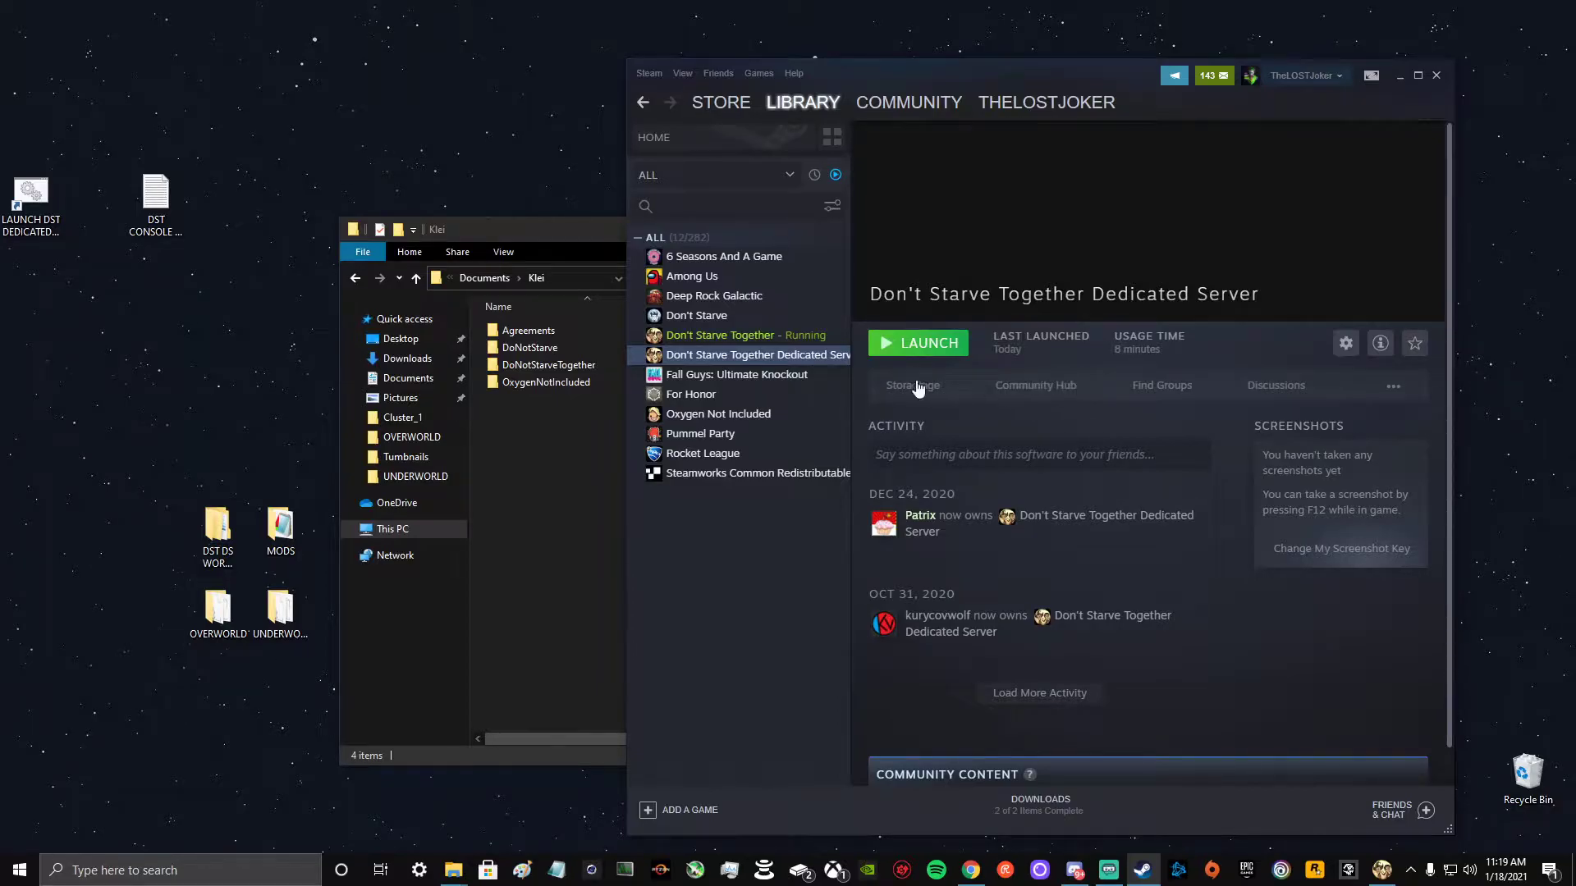
- Browse the Dedicated Server's local files from its Properties, then close the Properties dialog
{"action": "right_click", "coordinate": [786, 359]}
{"action": "left_click", "coordinate": [859, 469]}
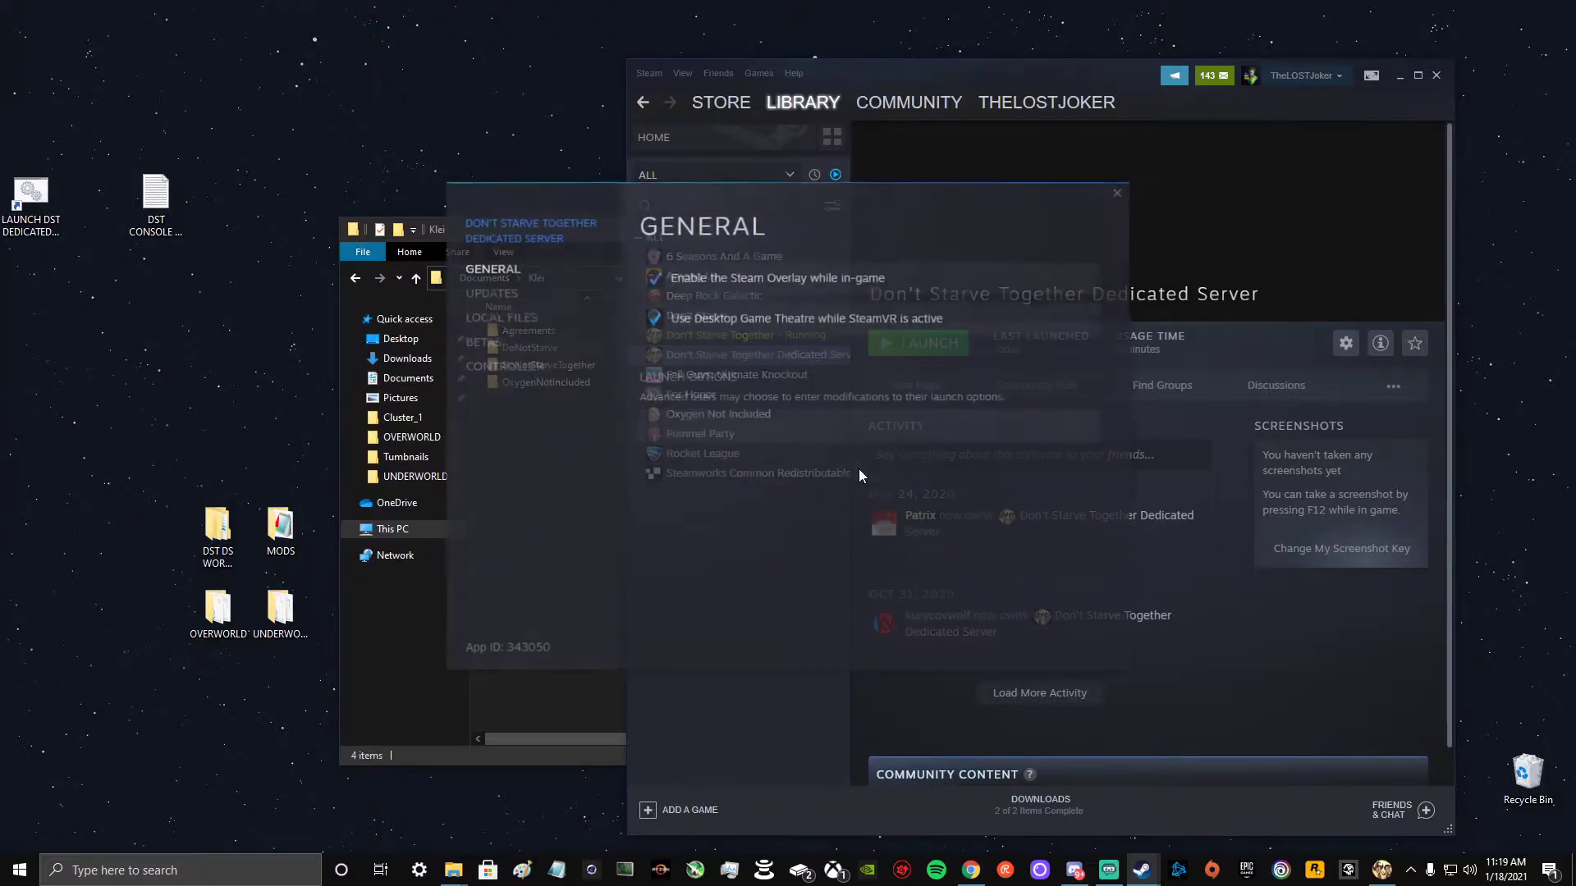
{"action": "left_click", "coordinate": [520, 310]}
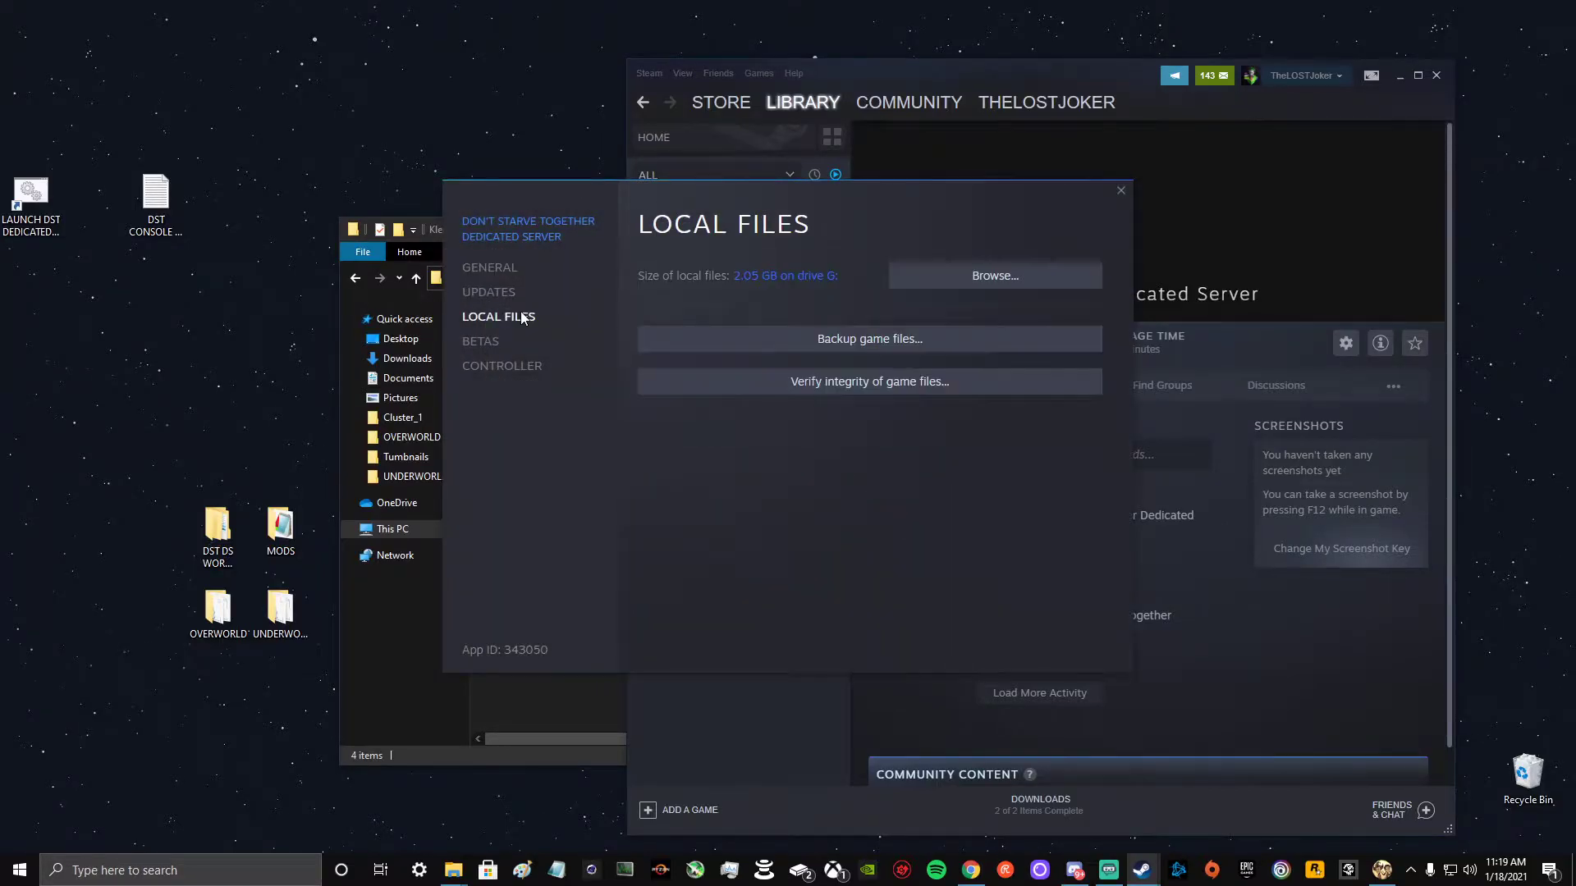
{"action": "left_click", "coordinate": [995, 285]}
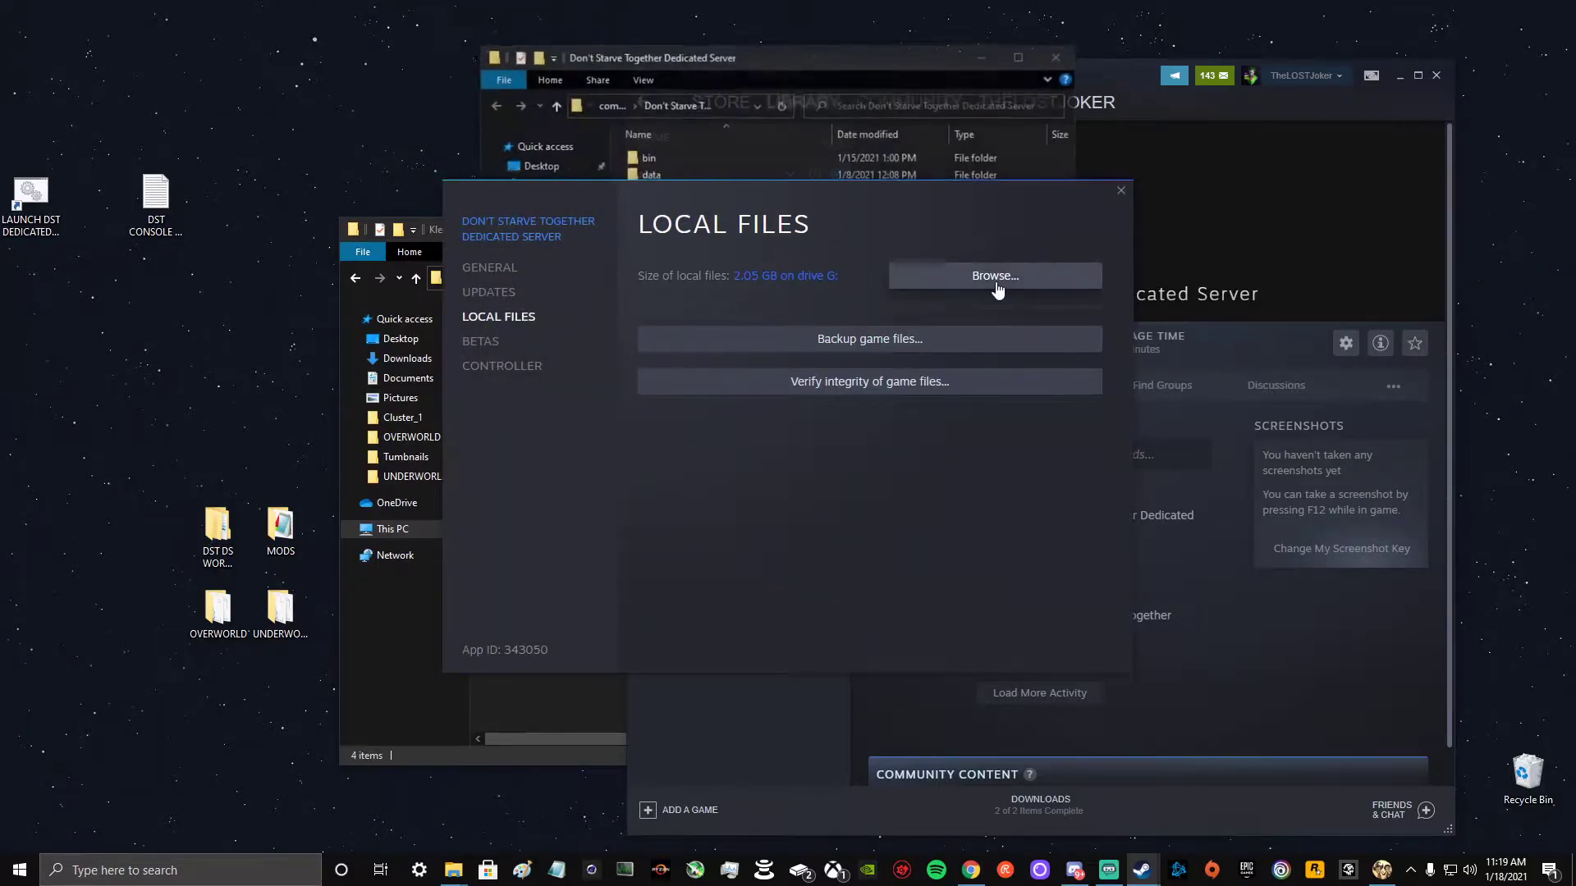
{"action": "left_click", "coordinate": [1121, 190]}
- Maximize the install folder window, open bin > scripts, then restore the window size
{"action": "double_click", "coordinate": [903, 51]}
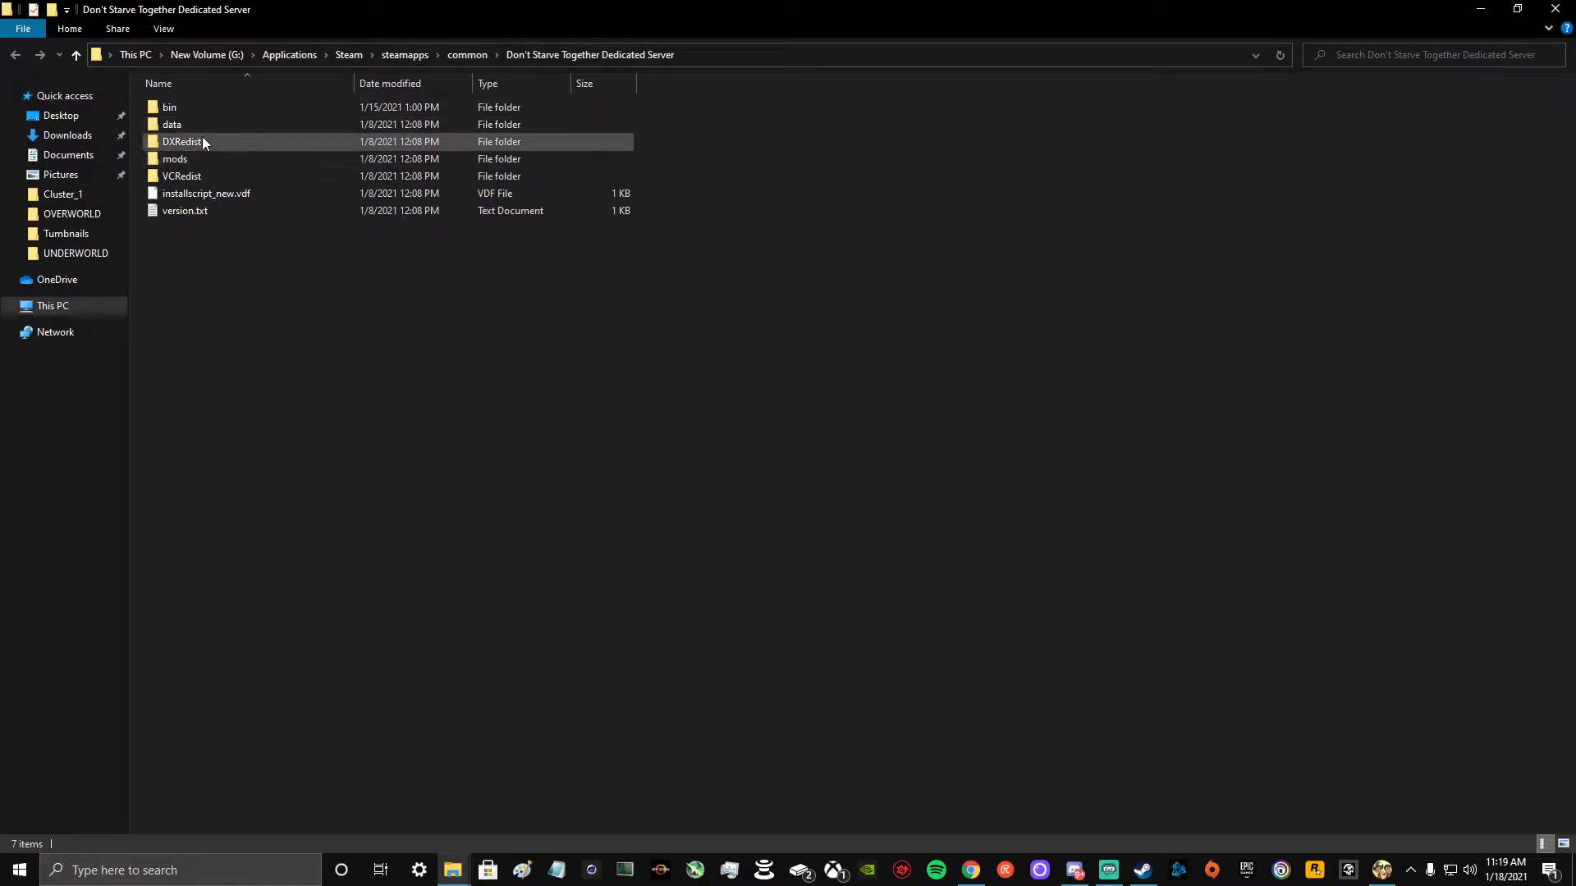
{"action": "double_click", "coordinate": [202, 110]}
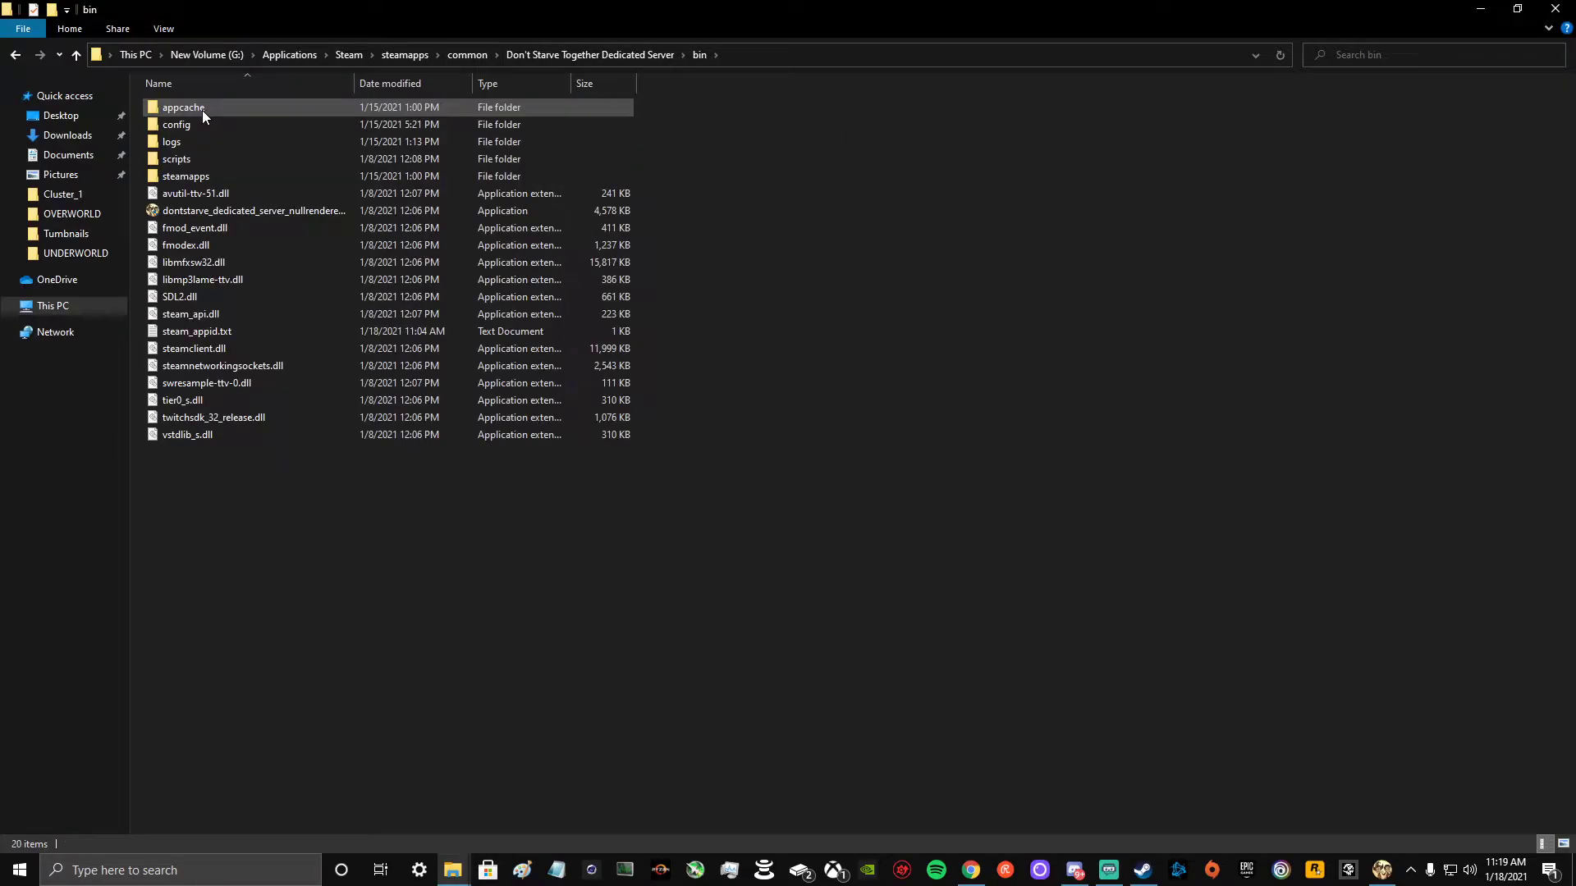
{"action": "double_click", "coordinate": [221, 158]}
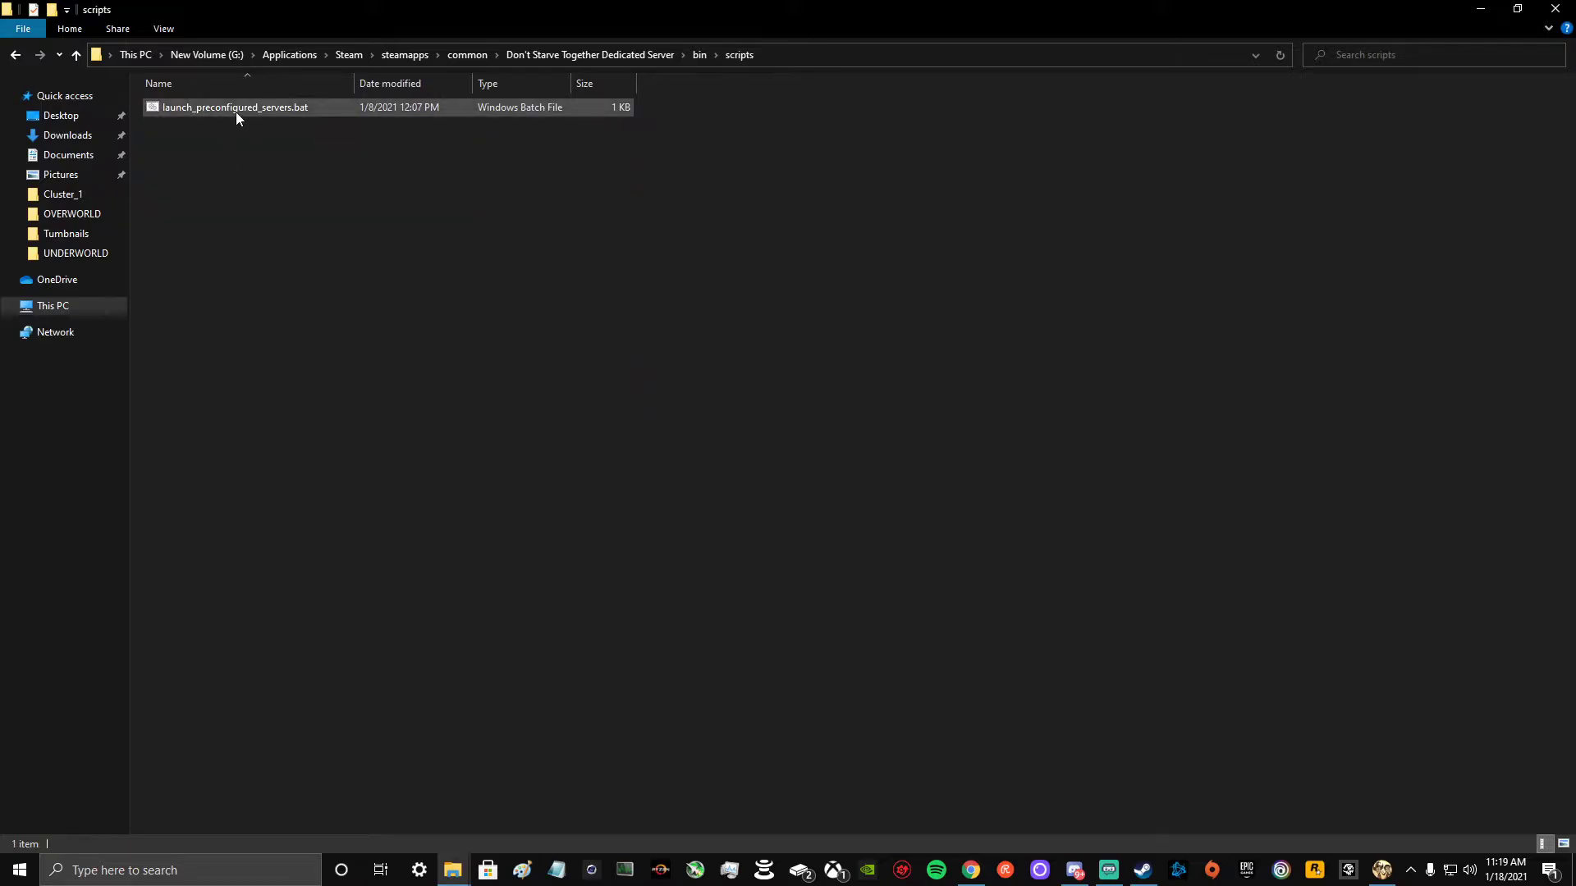
{"action": "double_click", "coordinate": [817, 7]}
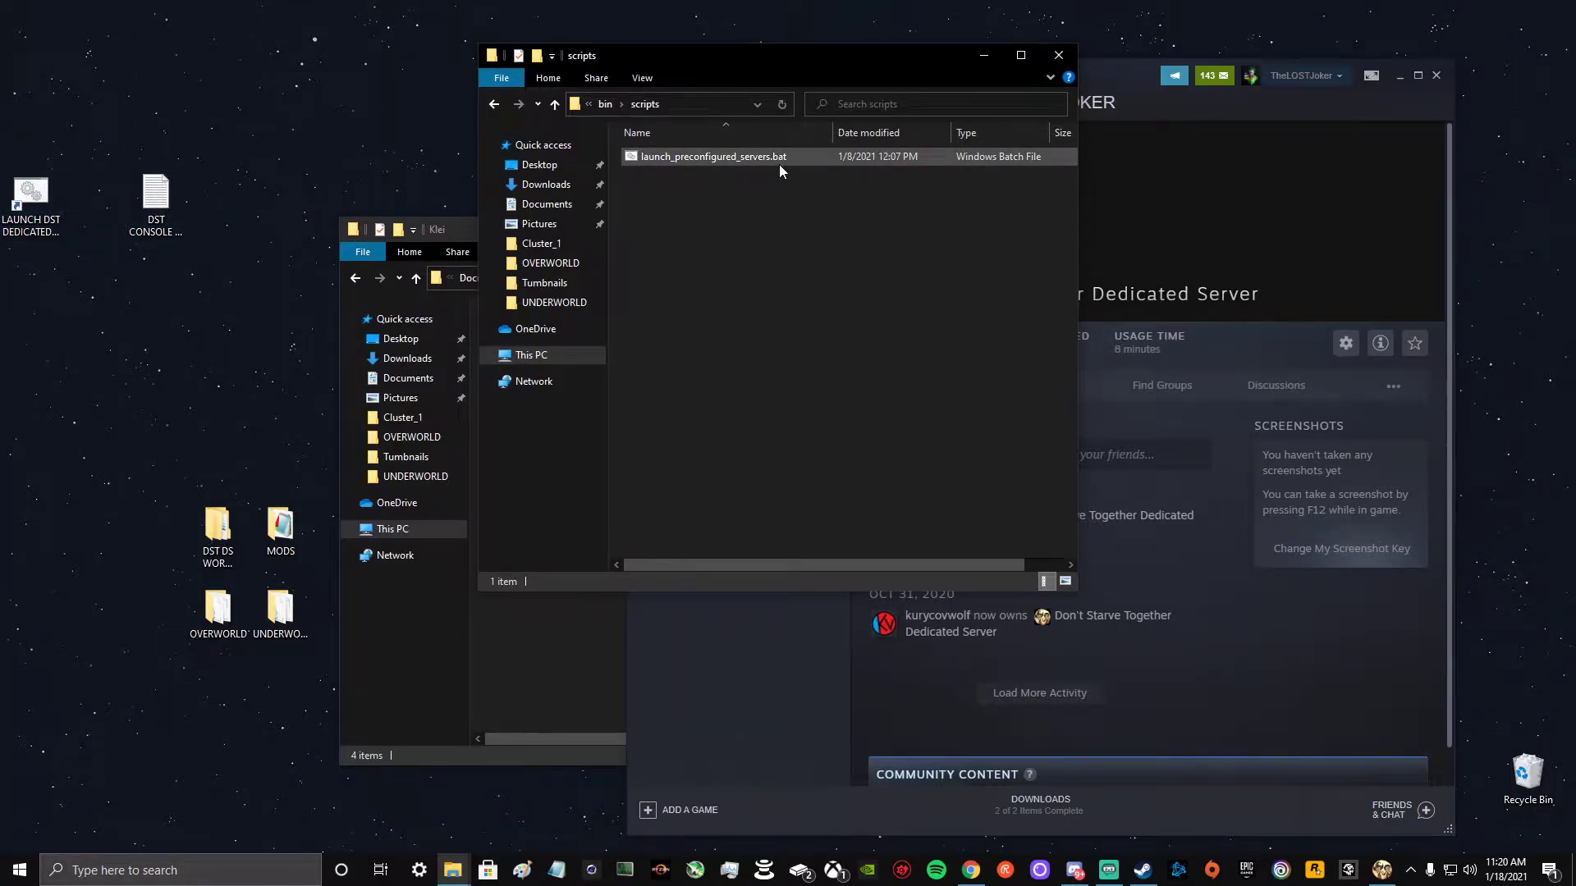
- Move the Klei folder window up and left, then bring the scripts window forward
{"action": "left_click", "coordinate": [529, 657]}
{"action": "left_click_drag", "start_coordinate": [728, 231], "coordinate": [428, 175]}
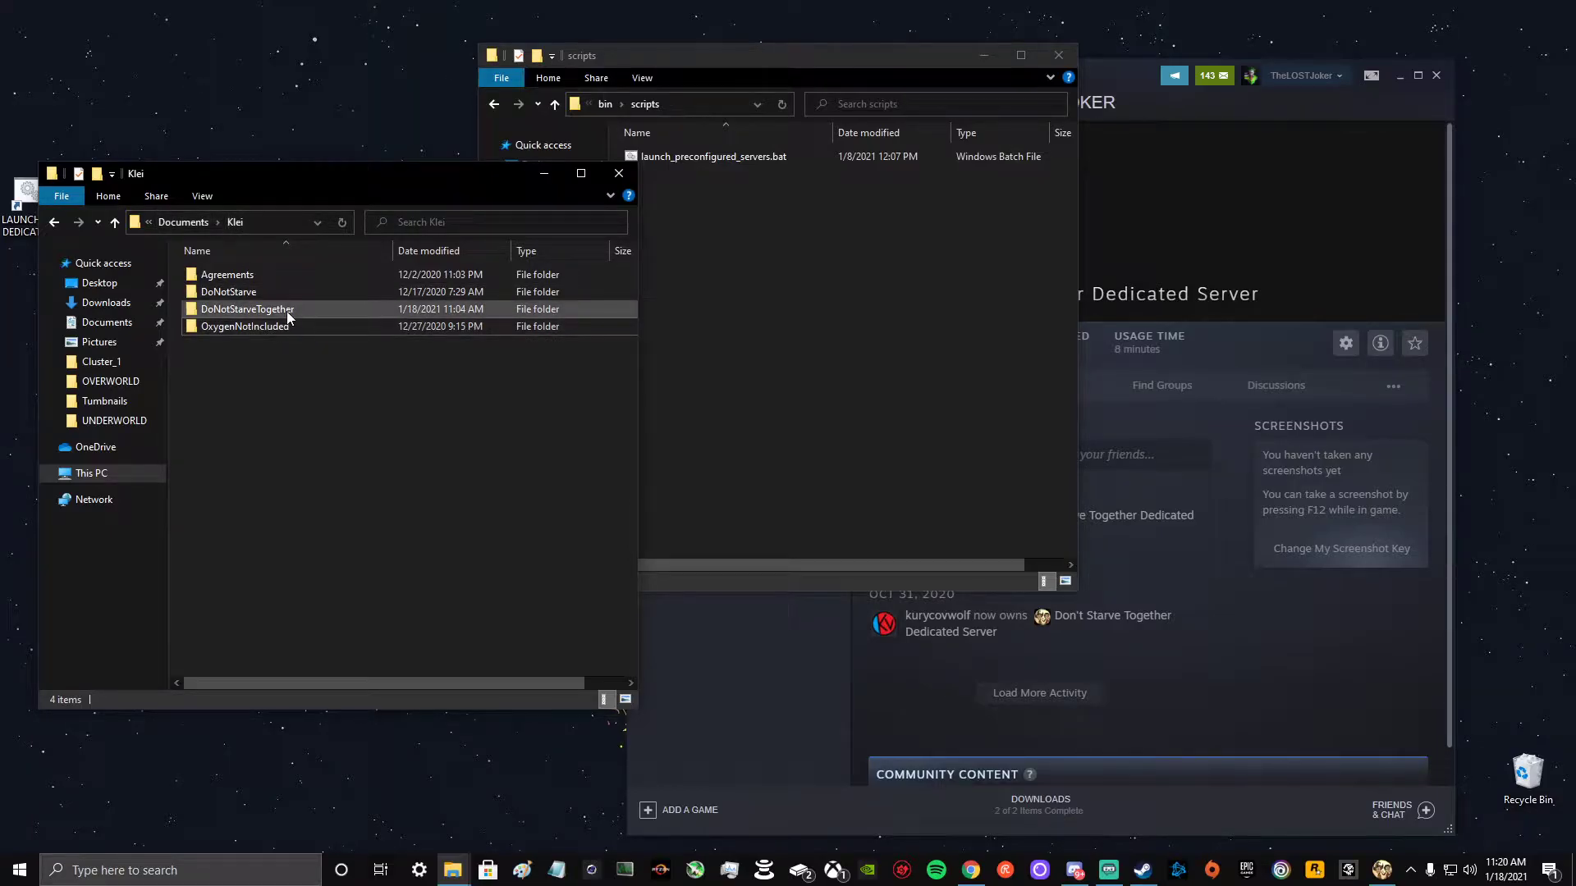
{"action": "mouse_move", "coordinate": [287, 312]}
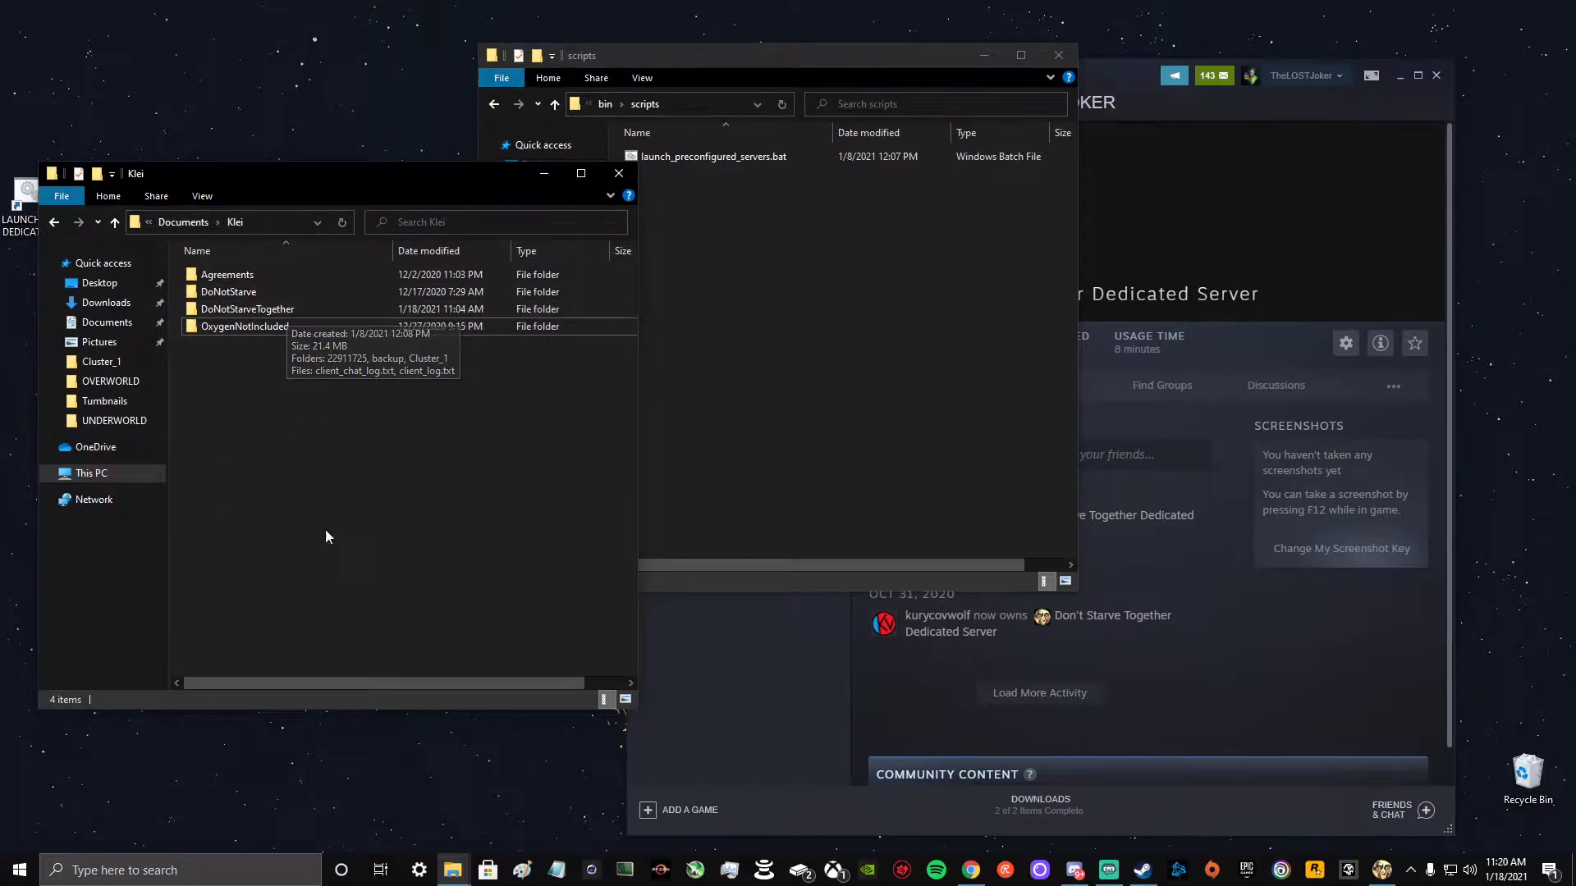
{"action": "left_click", "coordinate": [820, 296]}
- Run launch_preconfigured_servers.bat as administrator, then stop Overworld and Caves consoles with c_shutdown()
{"action": "right_click", "coordinate": [729, 150]}
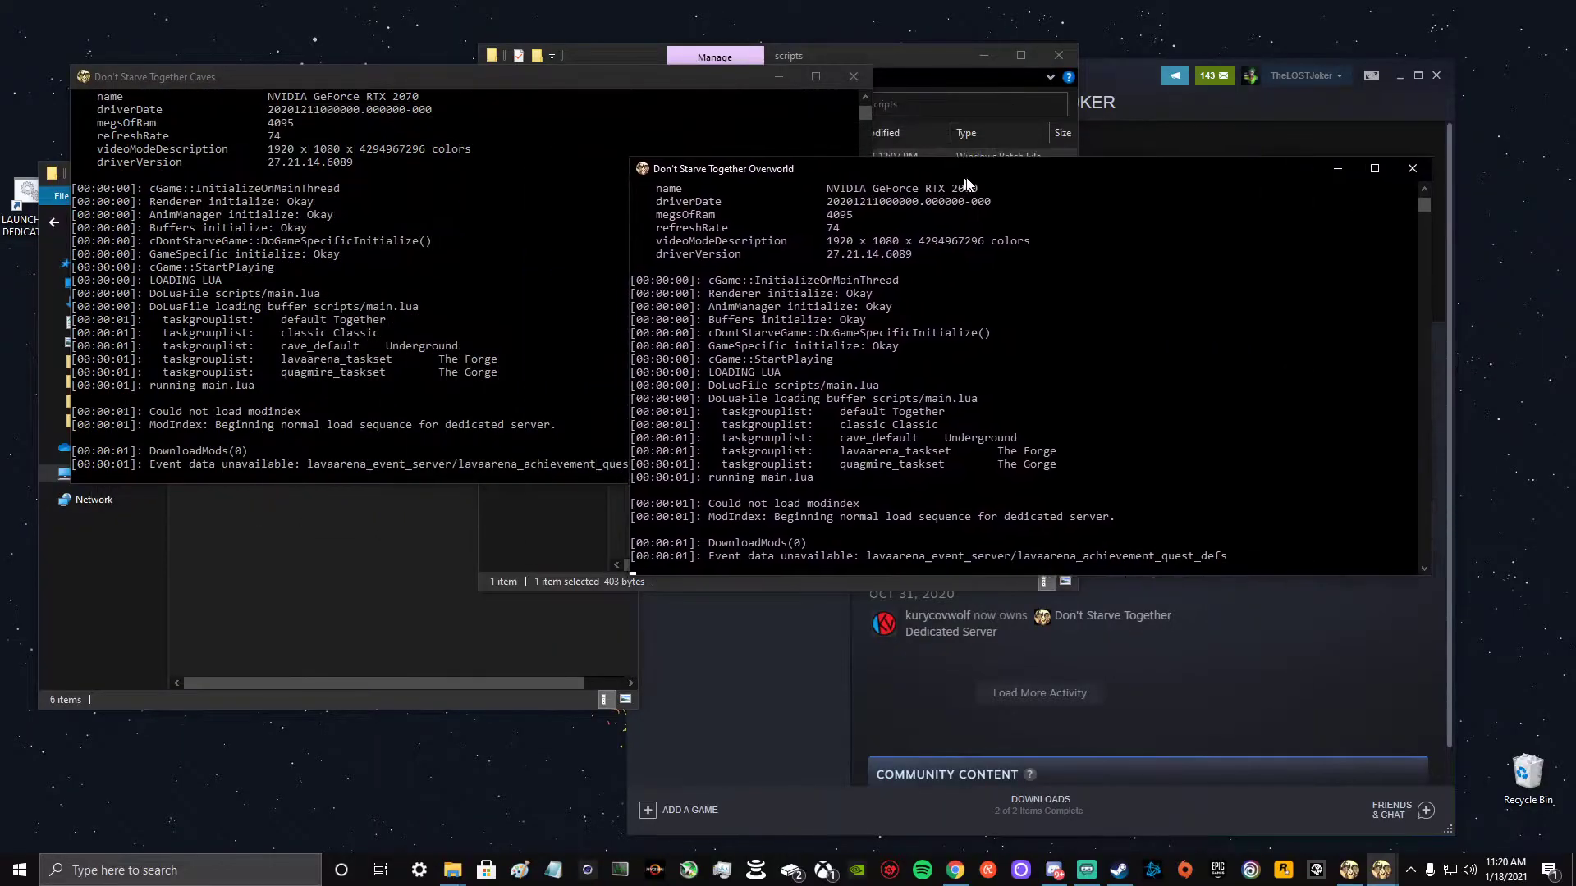
{"action": "left_click_drag", "start_coordinate": [965, 180], "coordinate": [974, 105]}
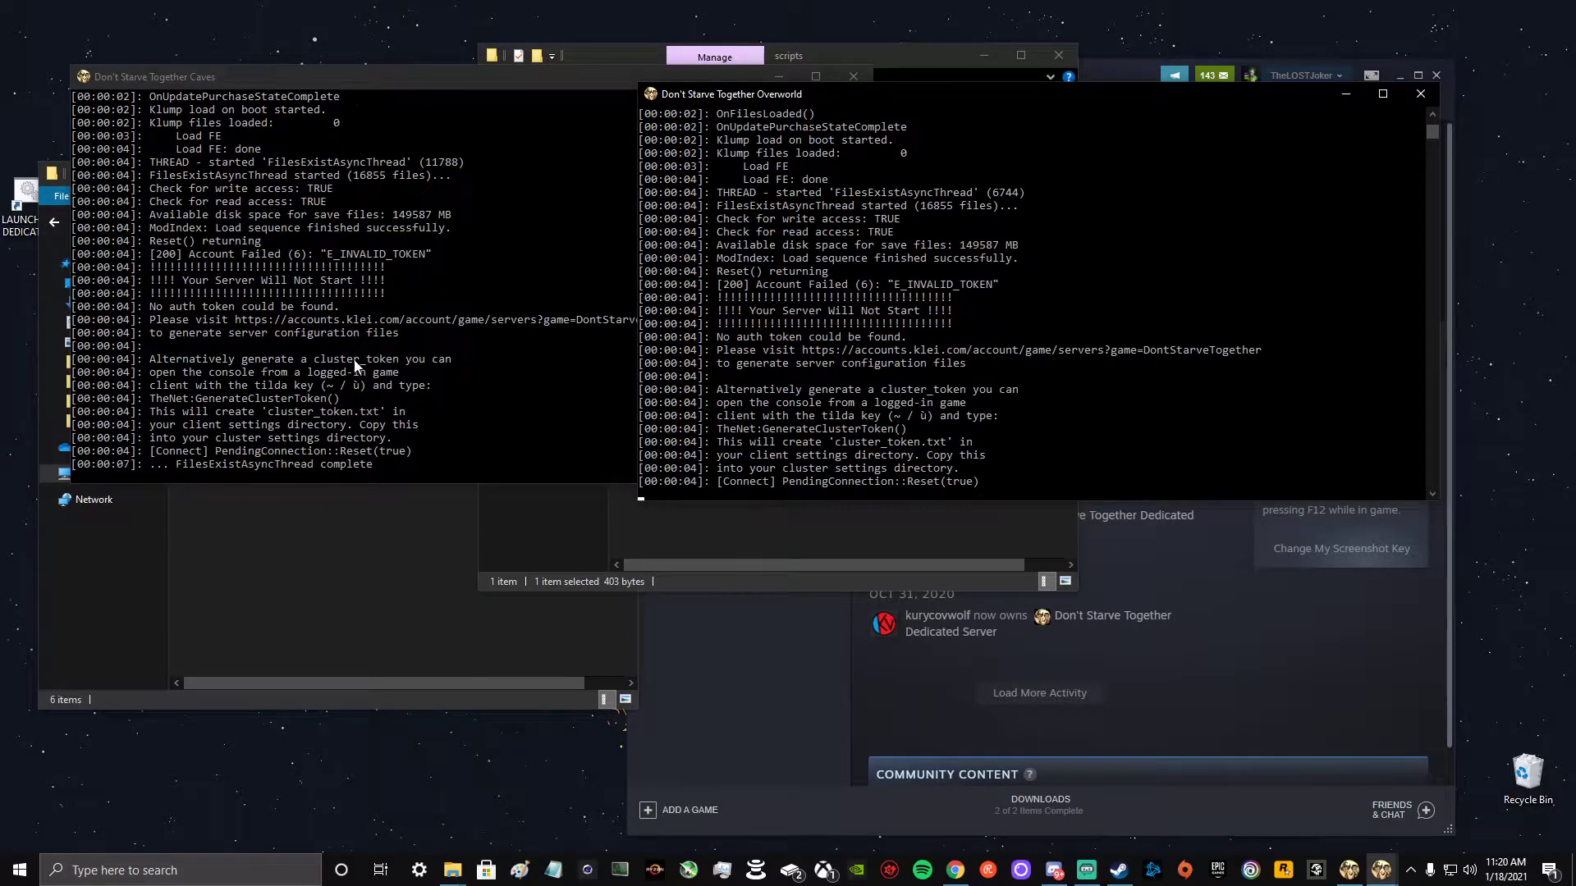
{"action": "type", "text": "c_shutdown"}
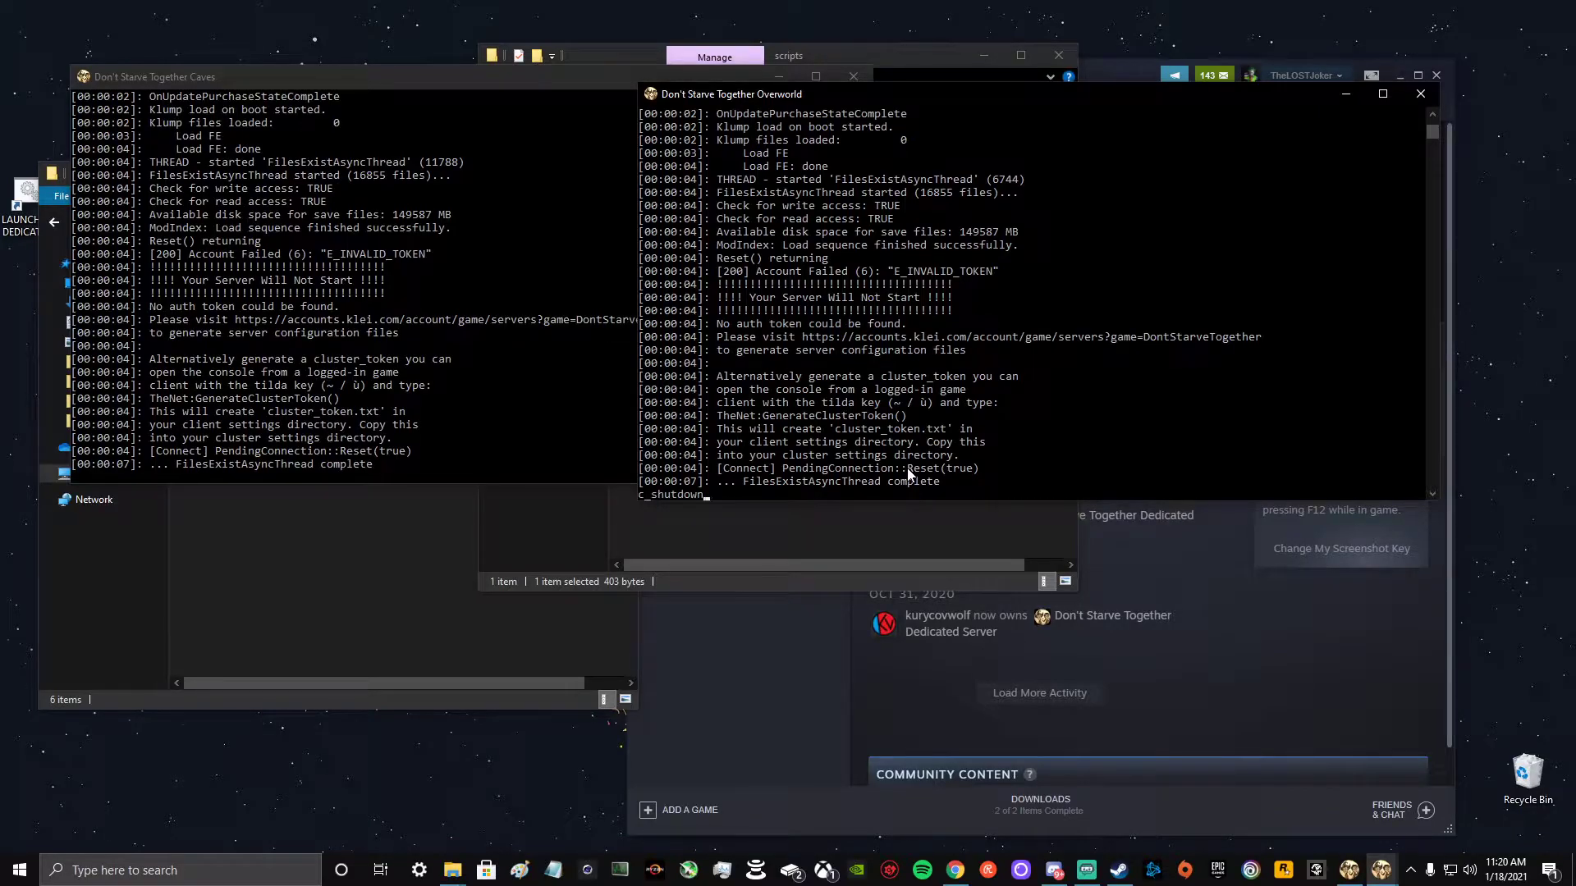
{"action": "type", "text": "()"}
{"action": "key", "text": "Return"}
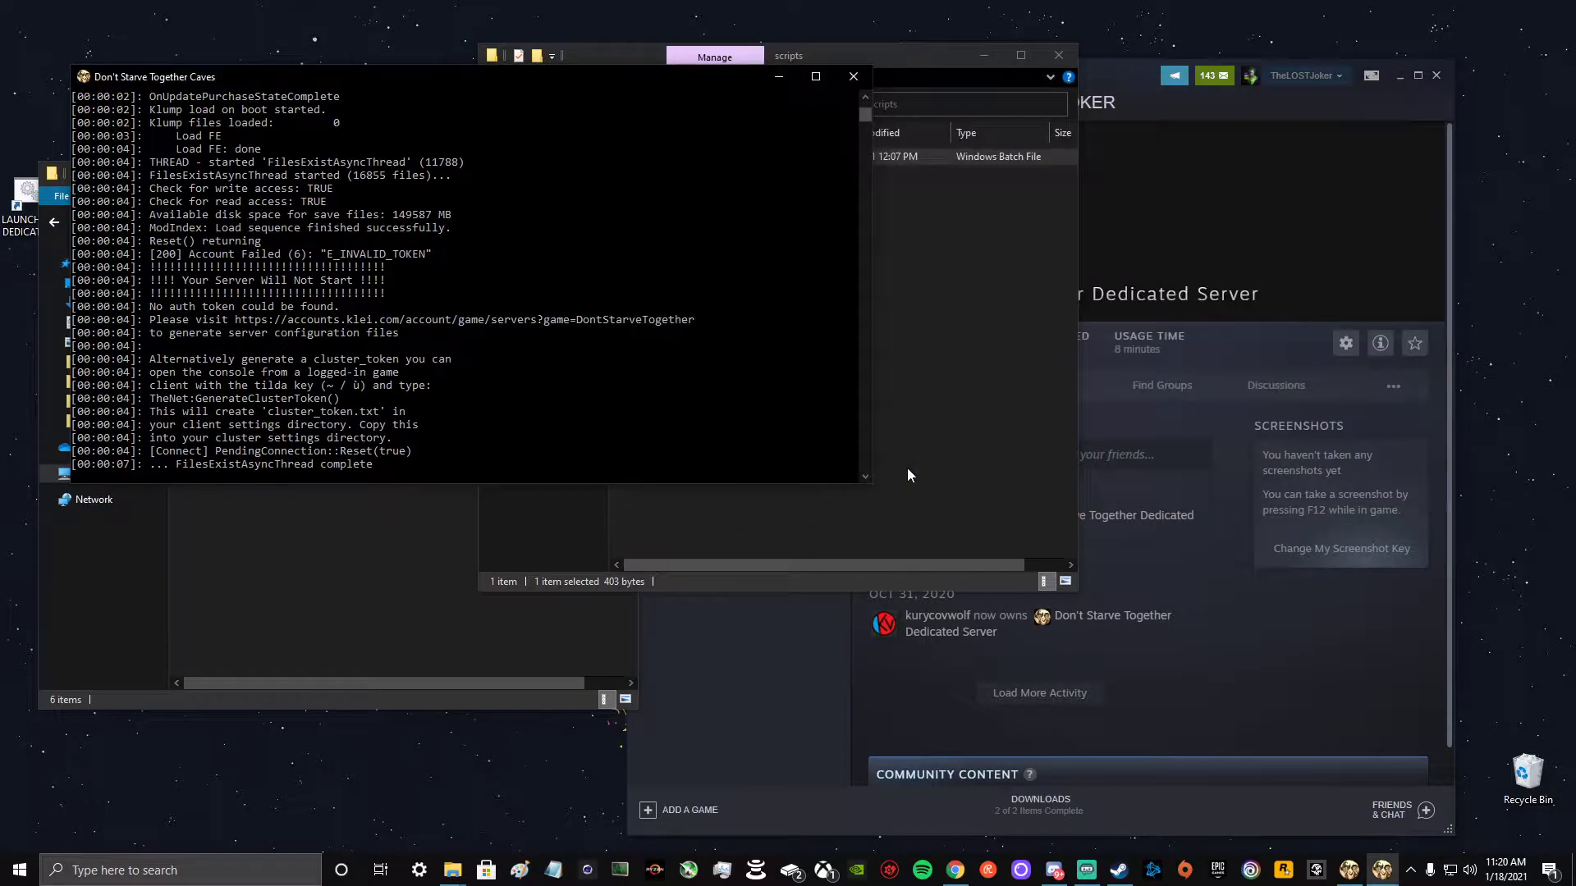
{"action": "type", "text": "c"}
{"action": "type", "text": "_shutdown()"}
{"action": "key", "text": "Return"}
- Check the new EasyConfigCaves and EasyConfigOverworld folders in Klei and reposition the Klei window
{"action": "left_click", "coordinate": [422, 490]}
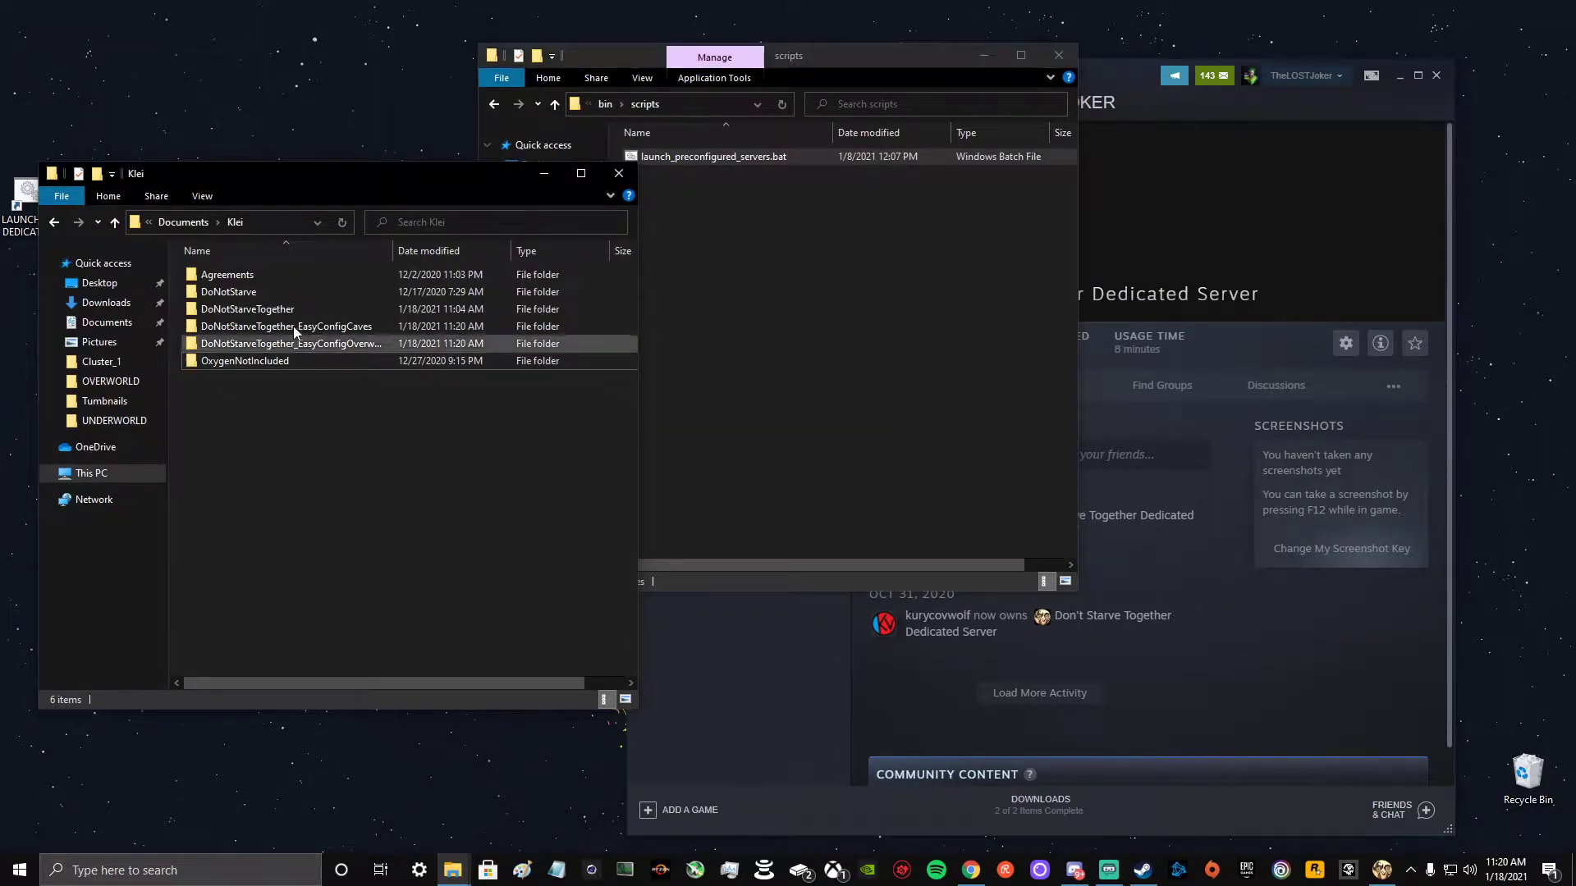
{"action": "left_click", "coordinate": [369, 328]}
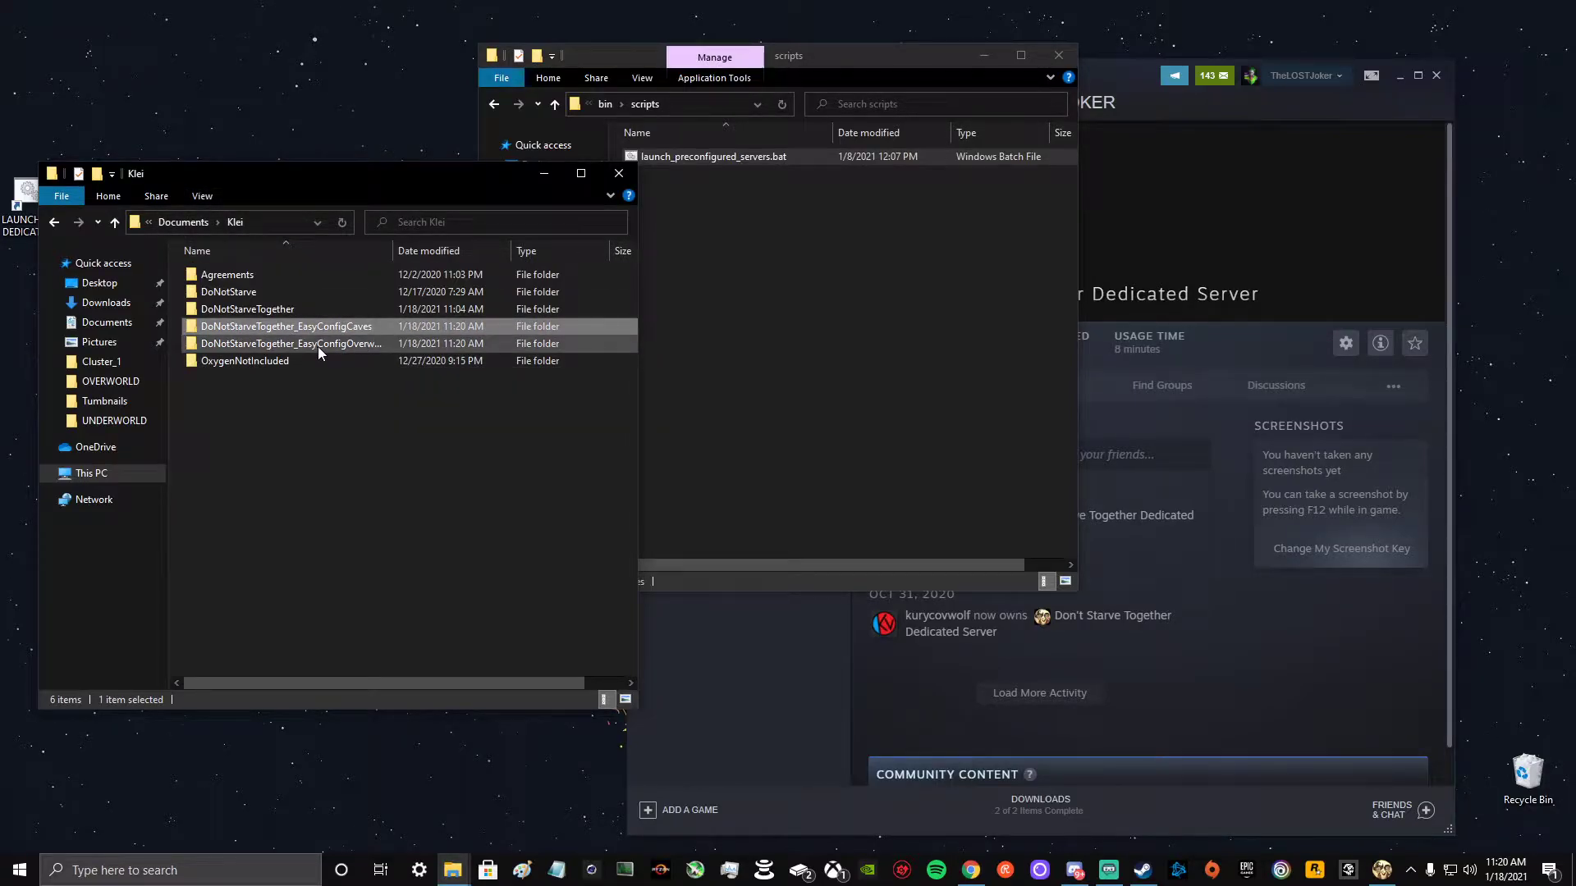
{"action": "left_click", "coordinate": [361, 339]}
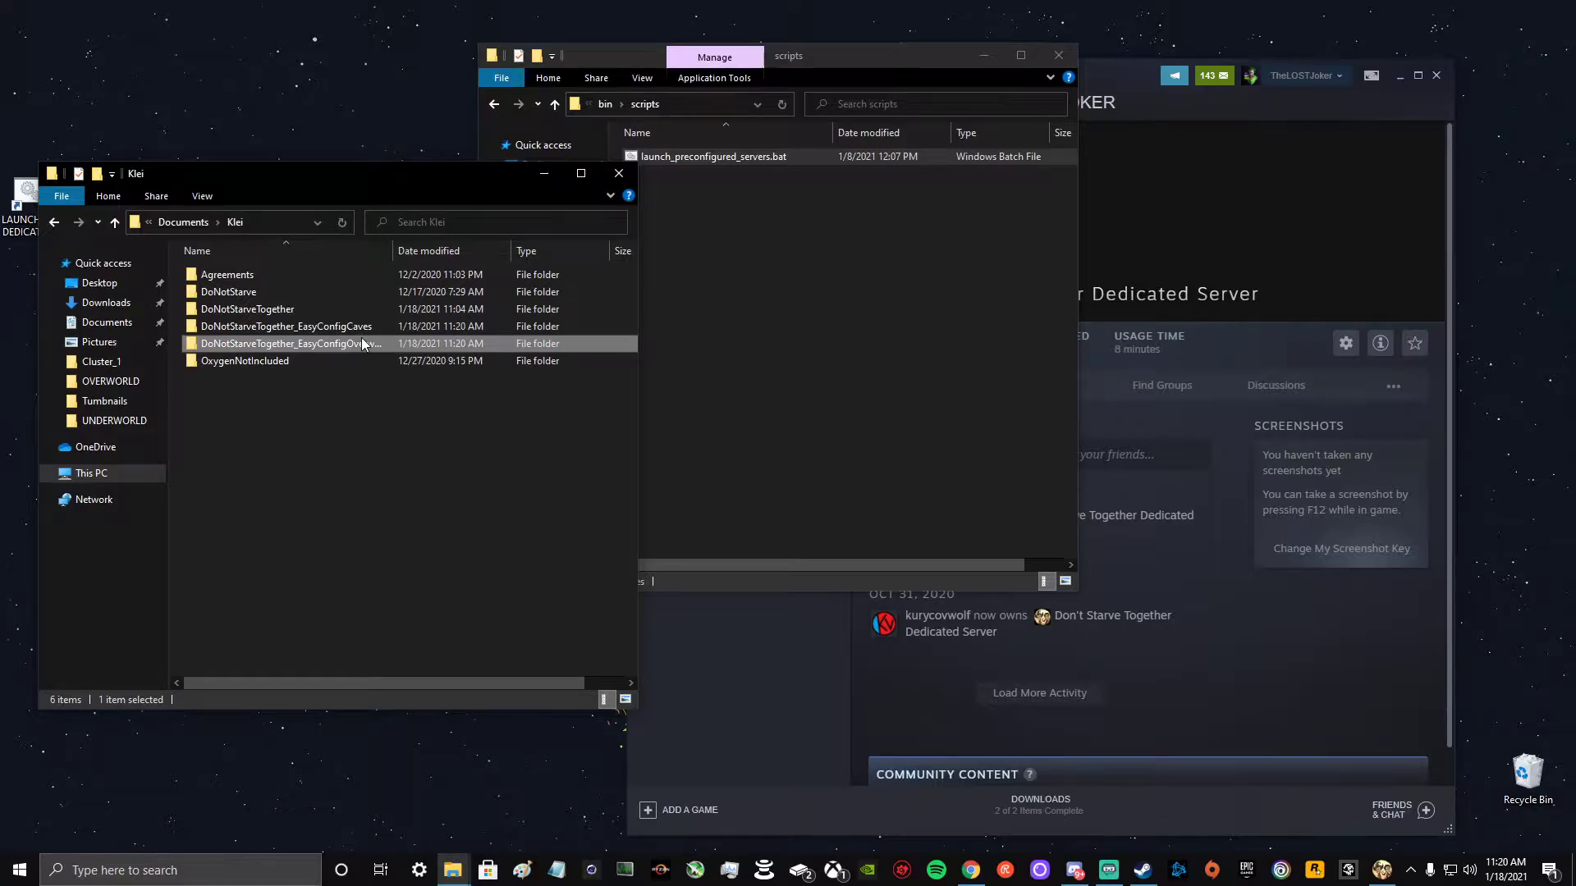
{"action": "left_click", "coordinate": [893, 342]}
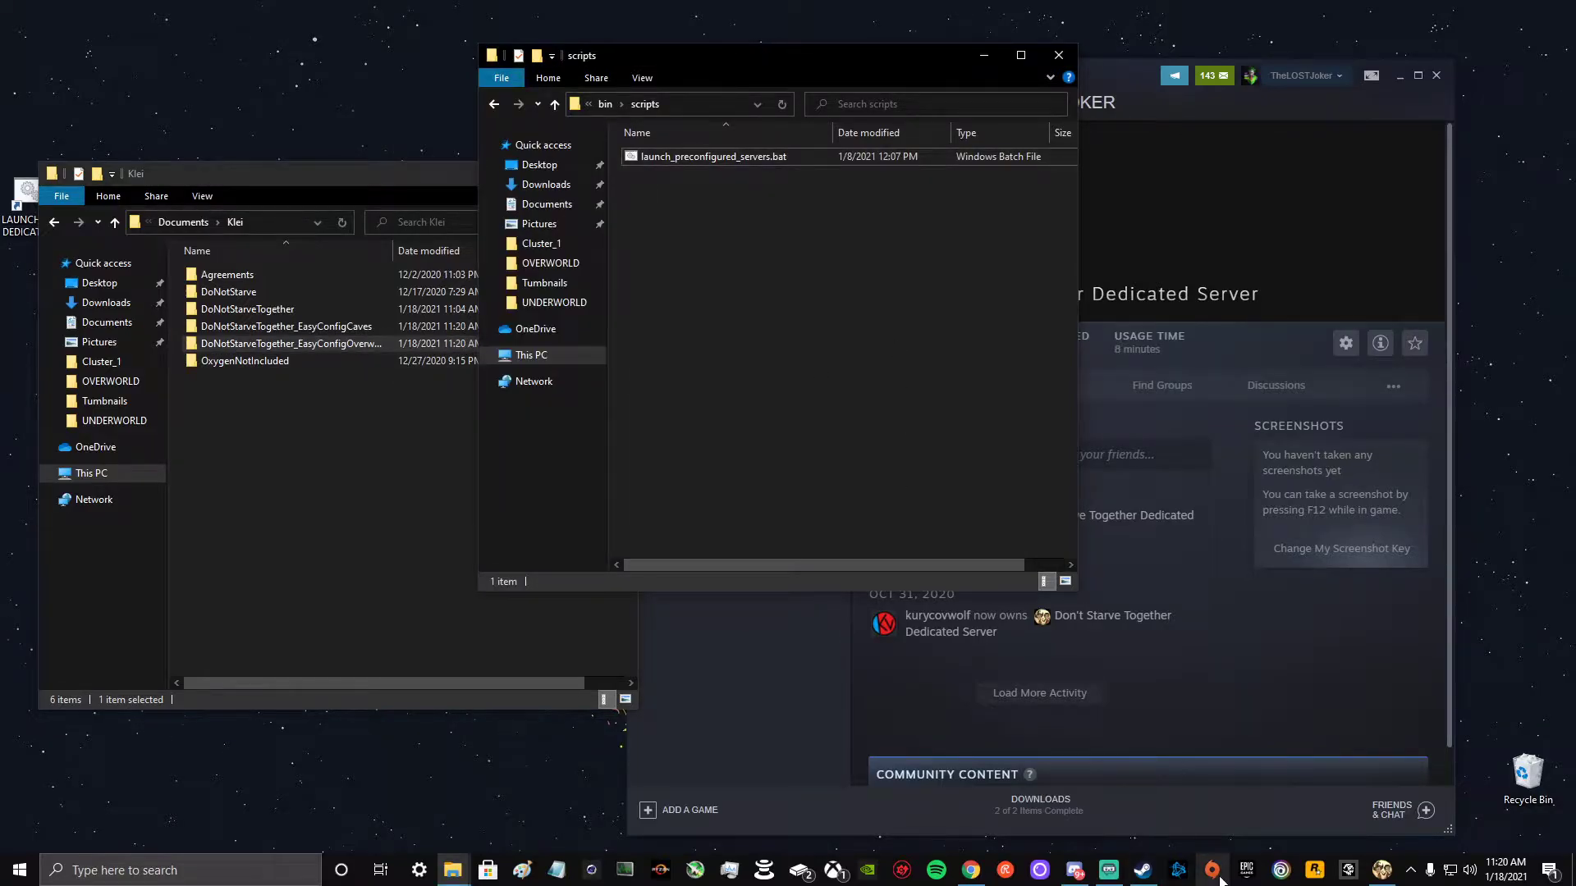
{"action": "mouse_move", "coordinate": [410, 179]}
{"action": "left_mouse_down"}
{"action": "mouse_move", "coordinate": [987, 253]}
{"action": "mouse_move", "coordinate": [864, 173]}
{"action": "mouse_move", "coordinate": [494, 264]}
{"action": "left_mouse_up"}
- Open DoNotStarveTogether and then the numbered user folder inside it
{"action": "mouse_move", "coordinate": [371, 397]}
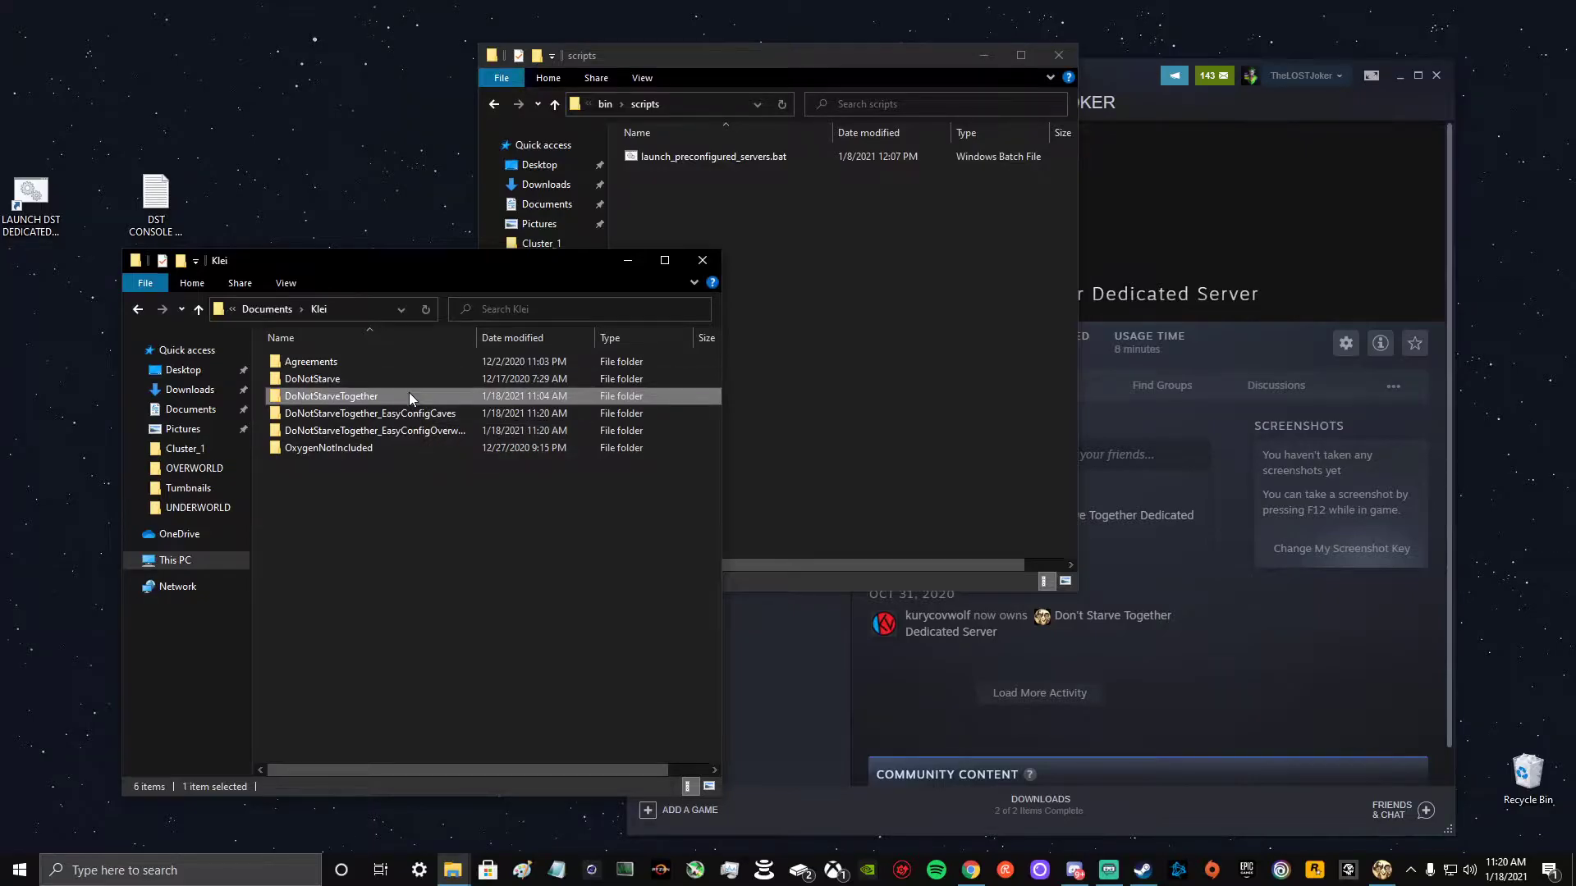
{"action": "double_click", "coordinate": [409, 396]}
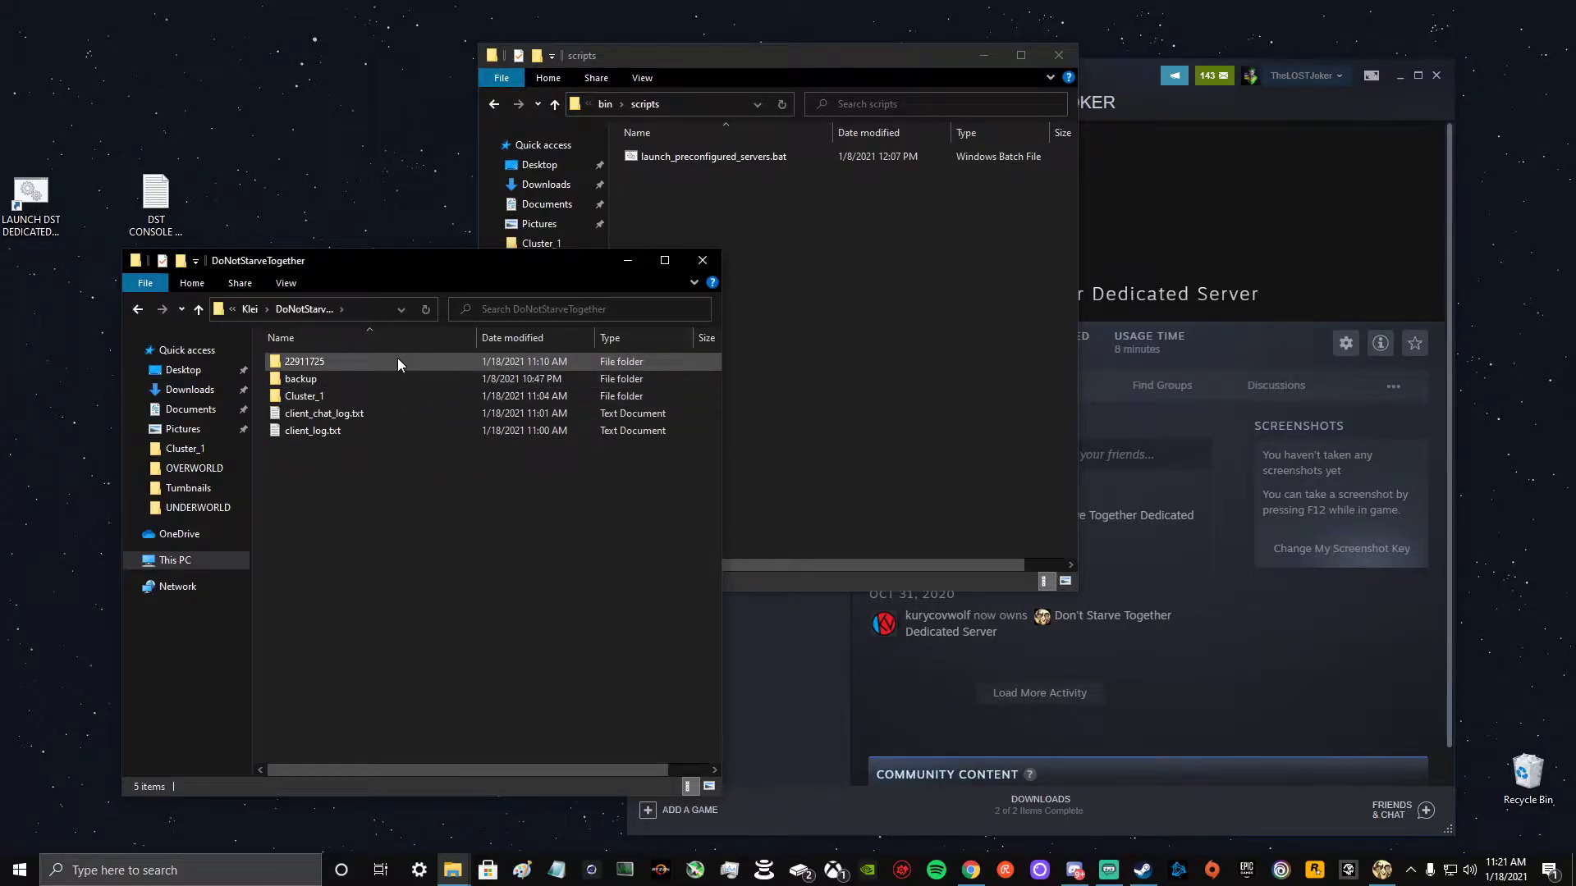
{"action": "left_click", "coordinate": [398, 359]}
{"action": "double_click", "coordinate": [397, 361]}
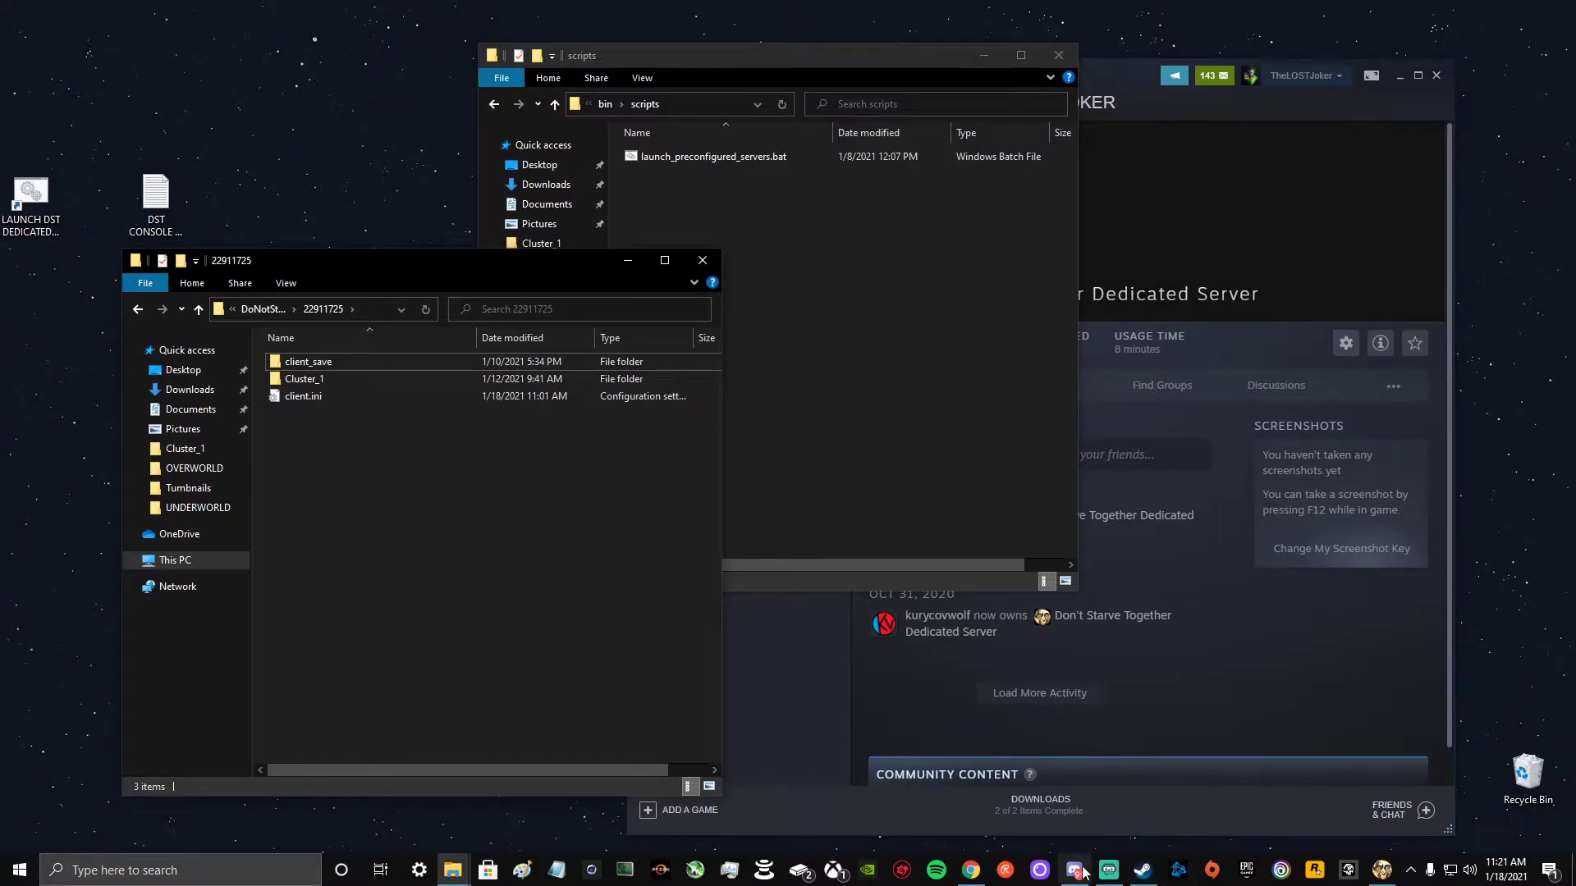
- View the Host Game world list in Don't Starve Together, then minimize the game
{"action": "left_click", "coordinate": [1372, 868]}
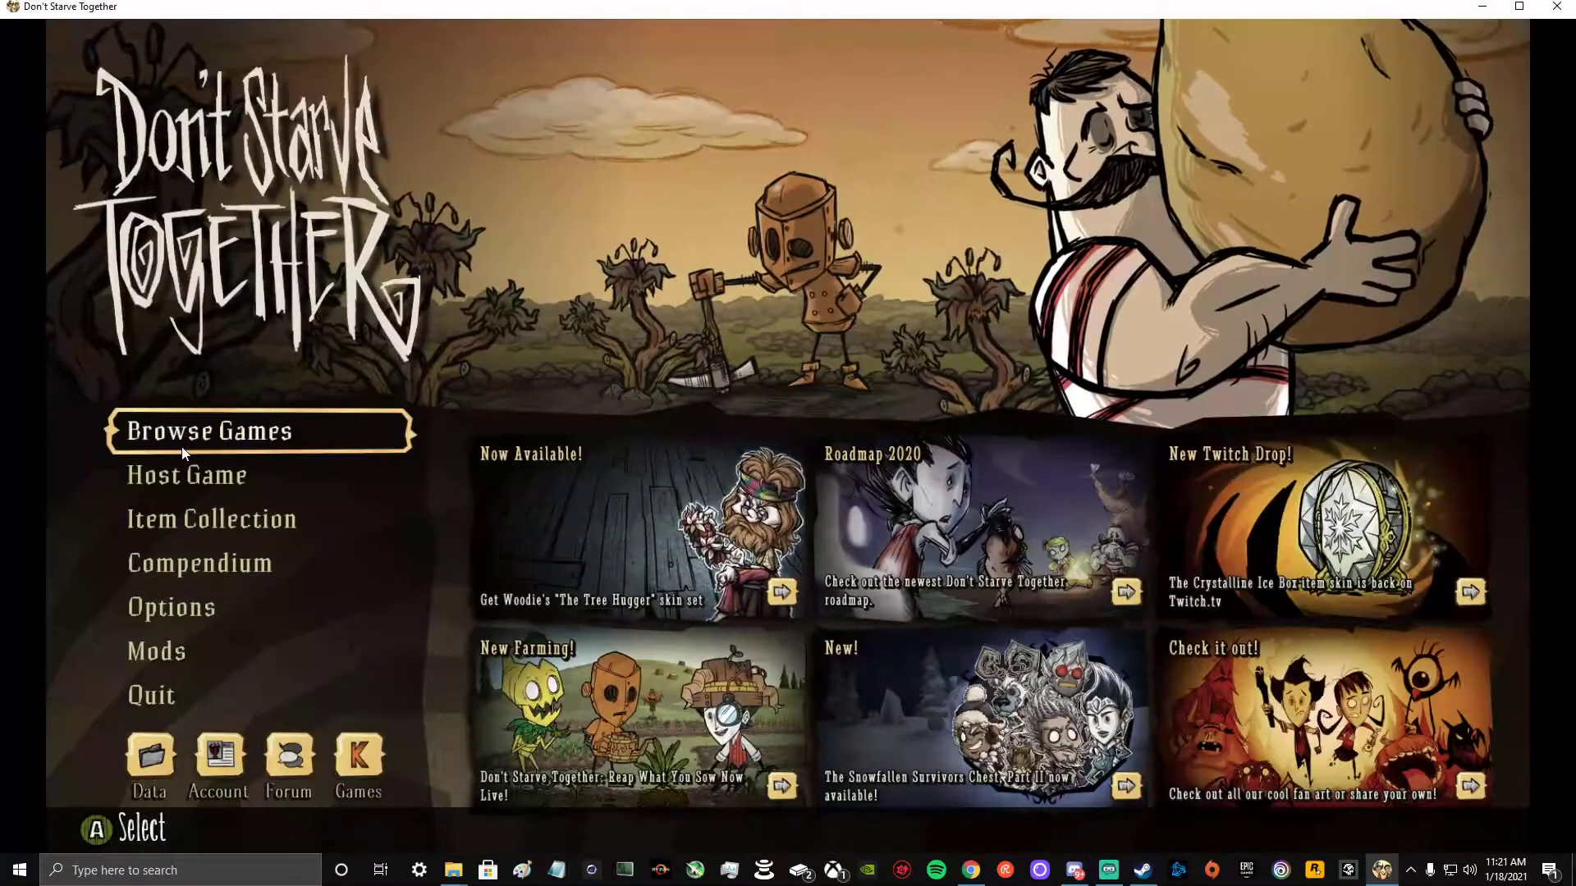
{"action": "left_click", "coordinate": [201, 483]}
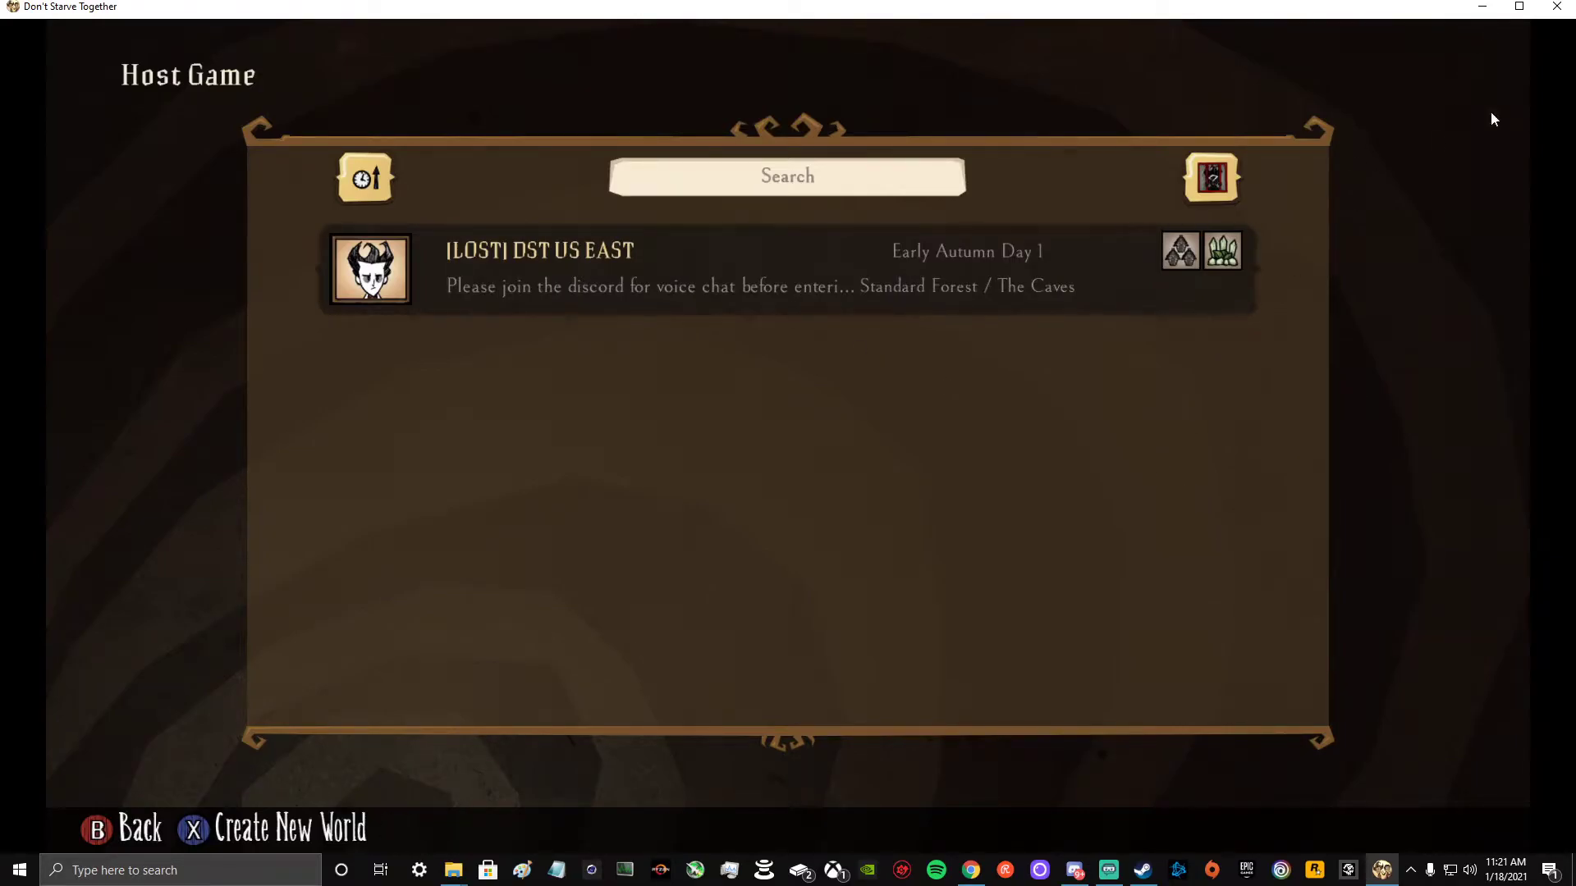
{"action": "left_click", "coordinate": [1495, 10]}
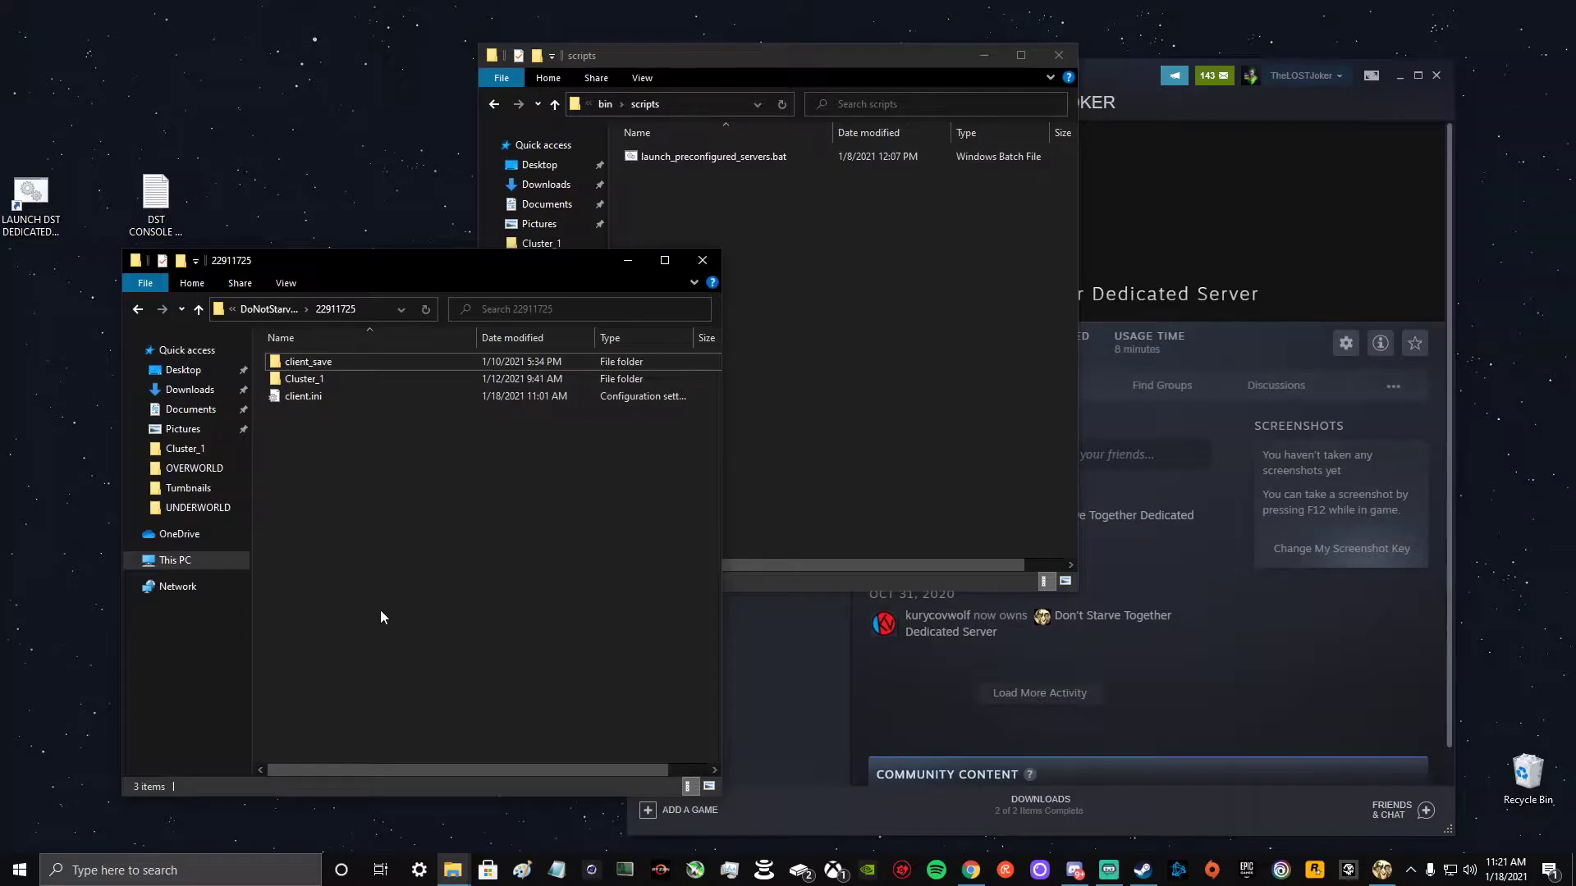
- Open the old world's 22911725\Cluster_1 folder and copy cluster.ini and cluster_token.txt
{"action": "left_click", "coordinate": [271, 309]}
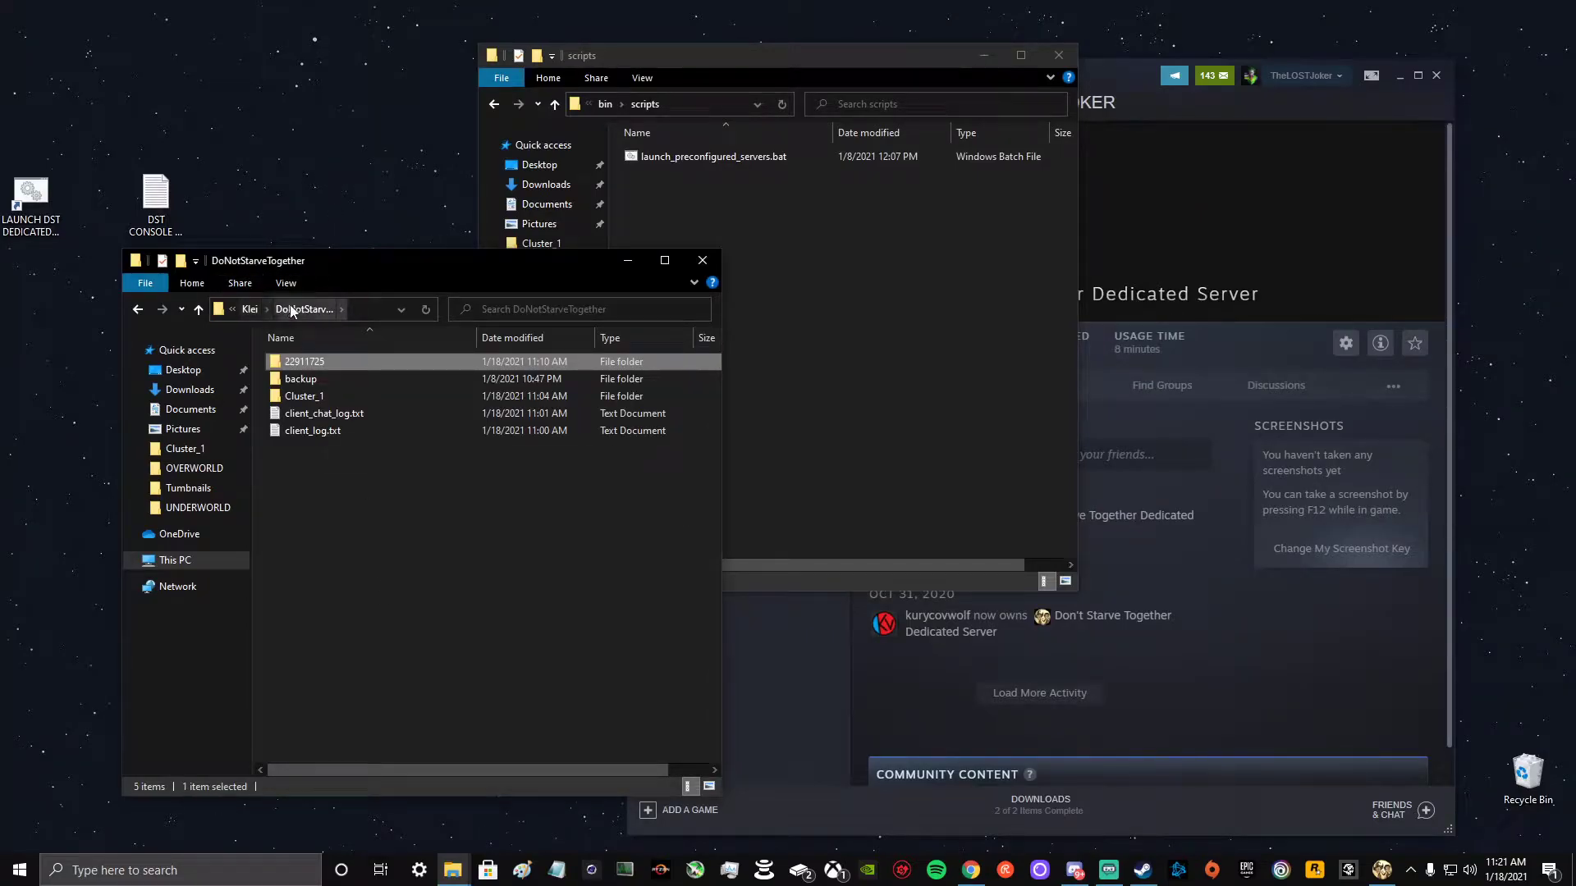
{"action": "double_click", "coordinate": [339, 365]}
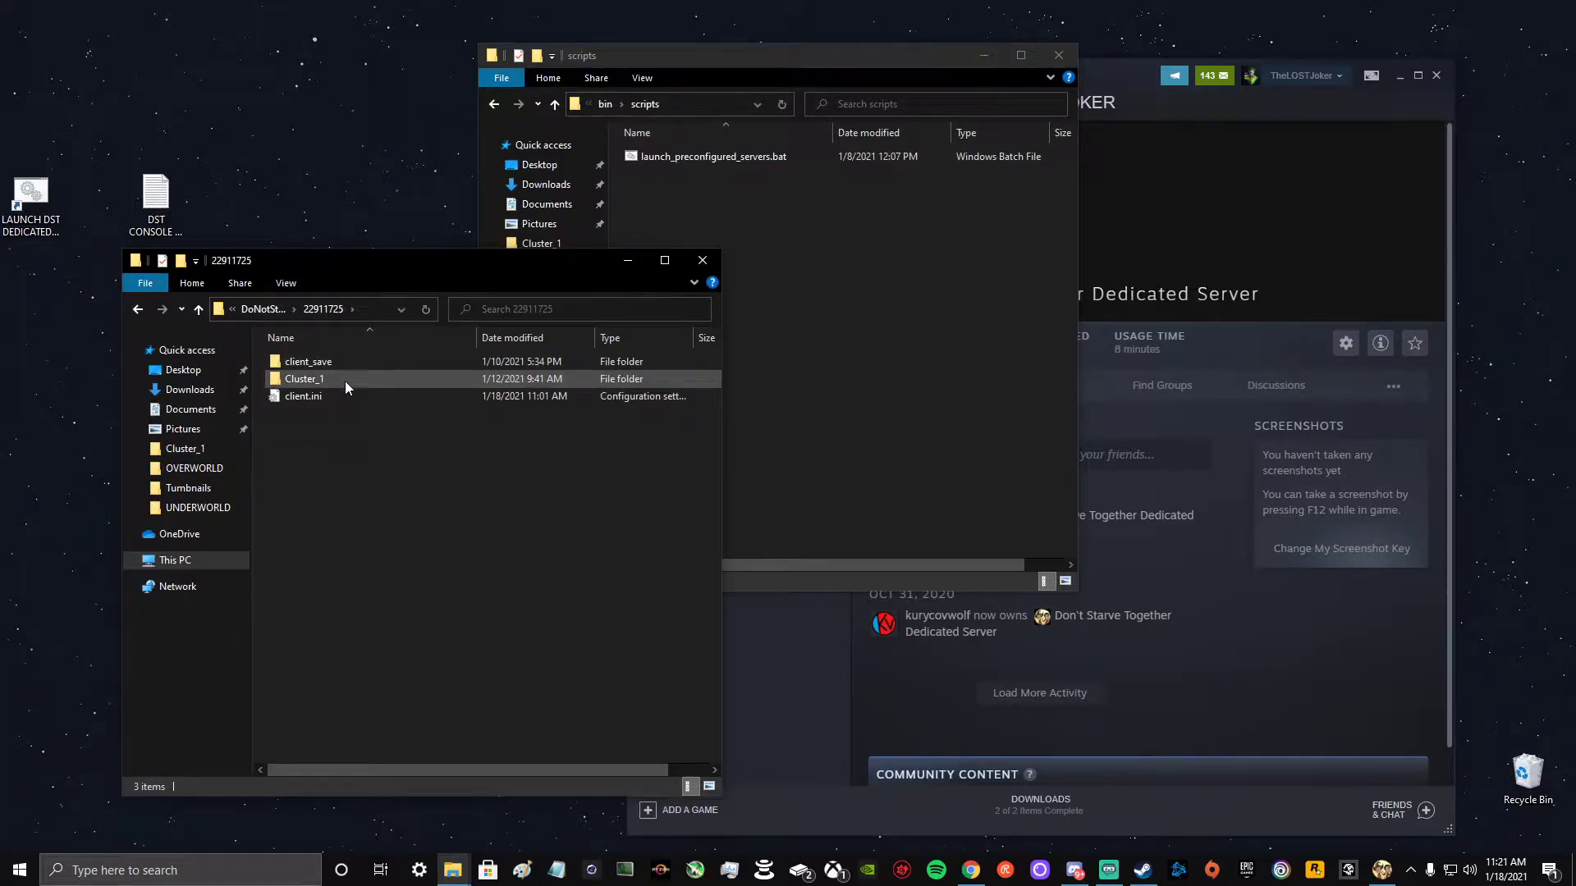
{"action": "double_click", "coordinate": [342, 385]}
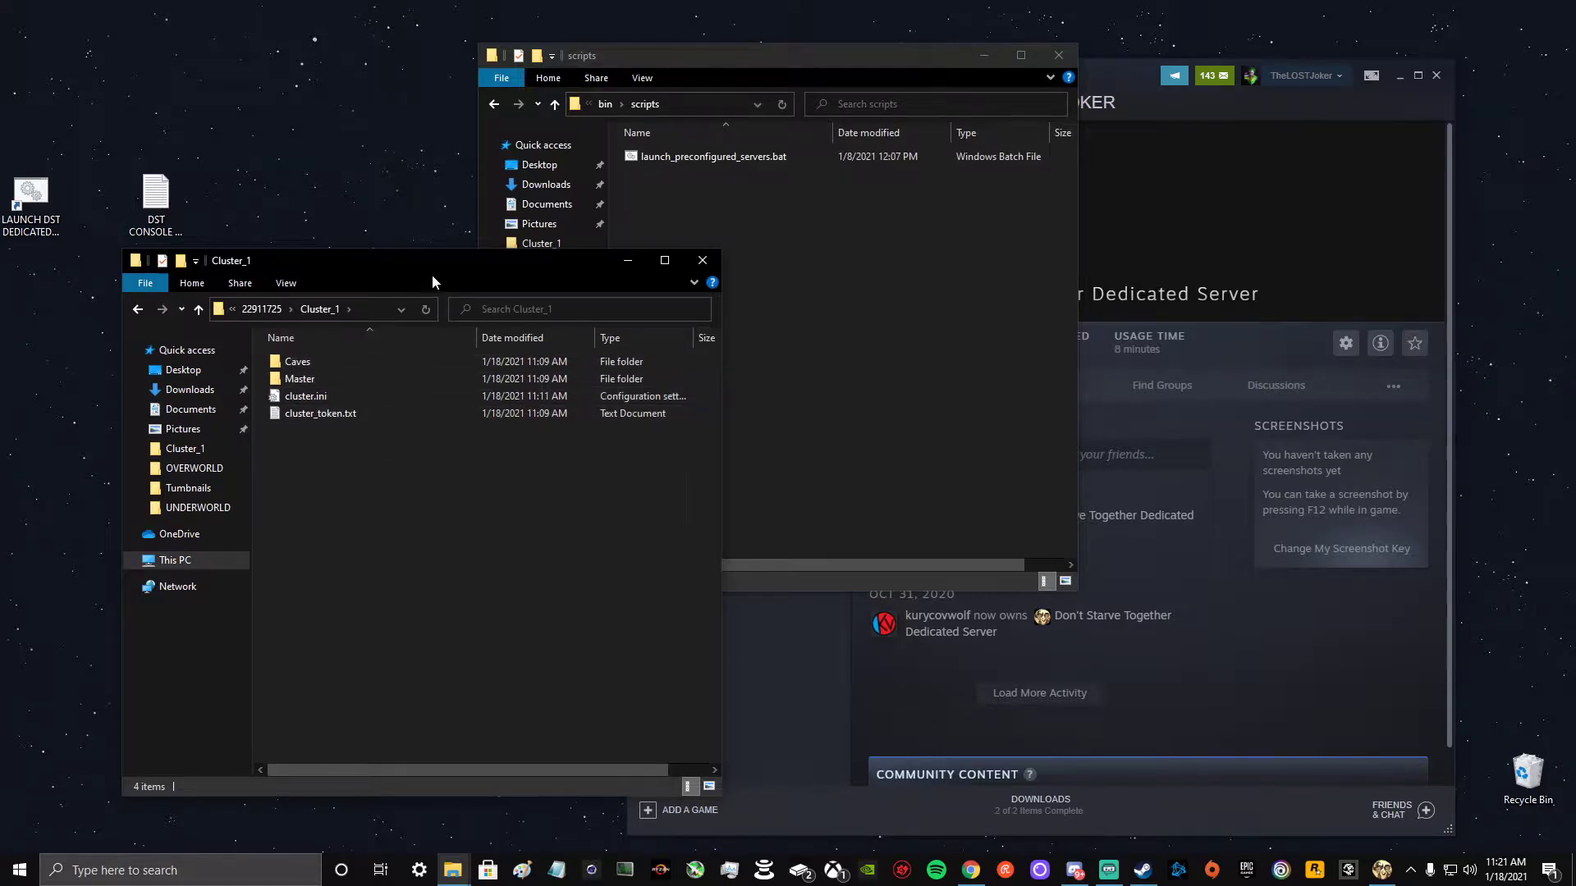
{"action": "mouse_move", "coordinate": [435, 272]}
{"action": "left_mouse_down"}
{"action": "mouse_move", "coordinate": [879, 243]}
{"action": "mouse_move", "coordinate": [925, 268]}
{"action": "left_mouse_up"}
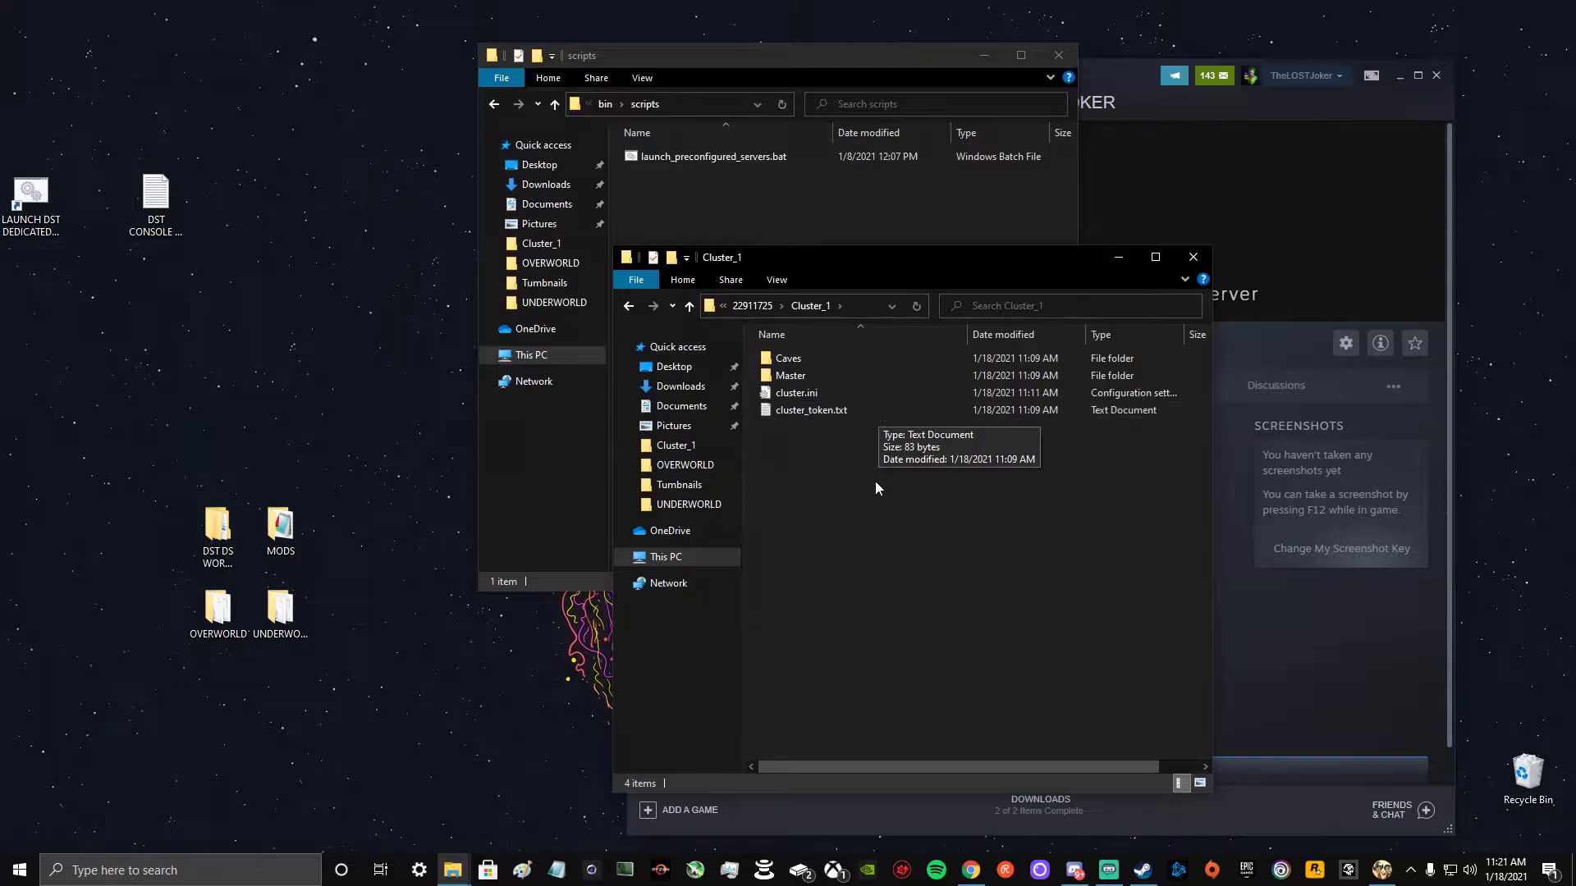
{"action": "mouse_move", "coordinate": [875, 481]}
{"action": "left_mouse_down"}
{"action": "mouse_move", "coordinate": [849, 410]}
{"action": "mouse_move", "coordinate": [813, 394]}
{"action": "left_mouse_up"}
{"action": "right_click", "coordinate": [813, 394]}
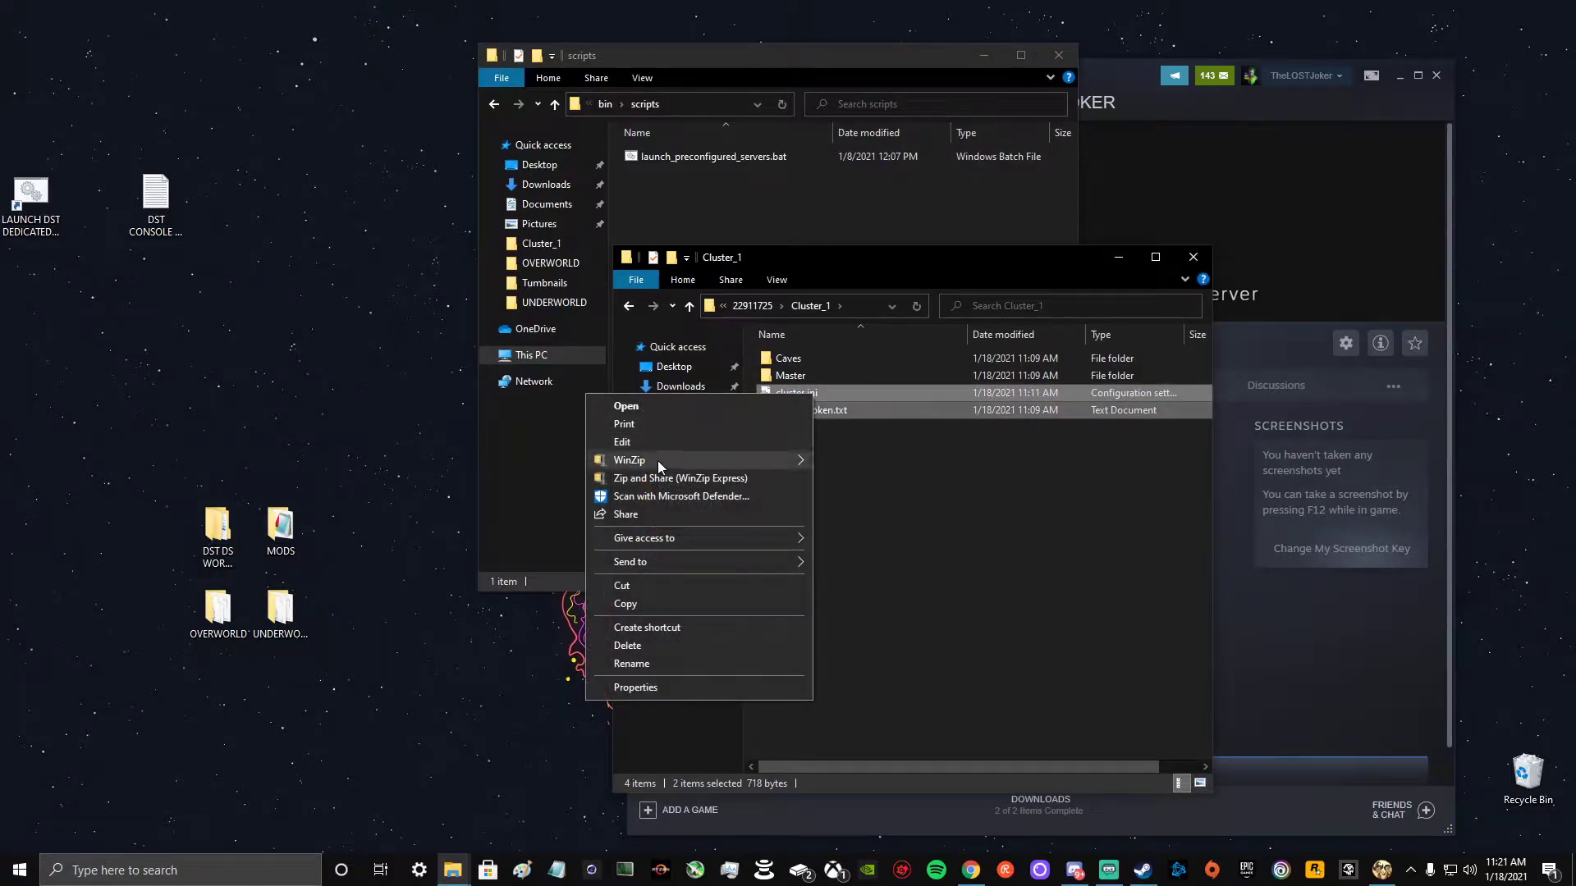
{"action": "left_click", "coordinate": [691, 599]}
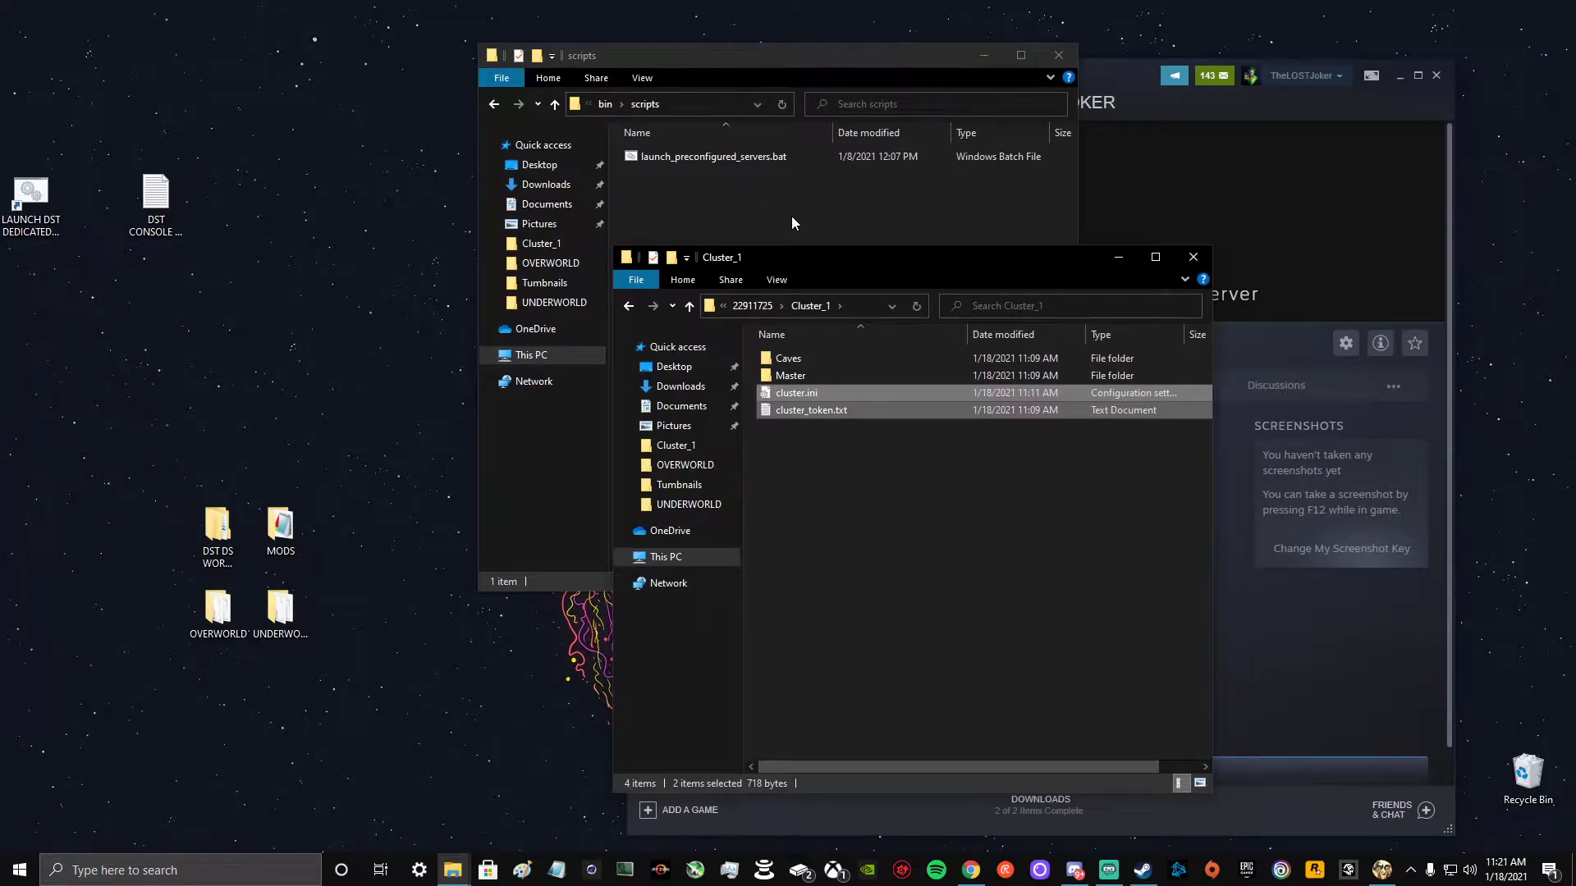
- Navigate to Klei\DoNotStarveTogether_EasyConfigOverworld\Cluster_1 and bring up its paste menu
{"action": "mouse_move", "coordinate": [862, 257]}
{"action": "left_mouse_down"}
{"action": "mouse_move", "coordinate": [829, 223]}
{"action": "mouse_move", "coordinate": [491, 324]}
{"action": "left_mouse_up"}
{"action": "mouse_move", "coordinate": [745, 62]}
{"action": "left_mouse_down"}
{"action": "mouse_move", "coordinate": [1090, 264]}
{"action": "mouse_move", "coordinate": [1089, 232]}
{"action": "left_mouse_up"}
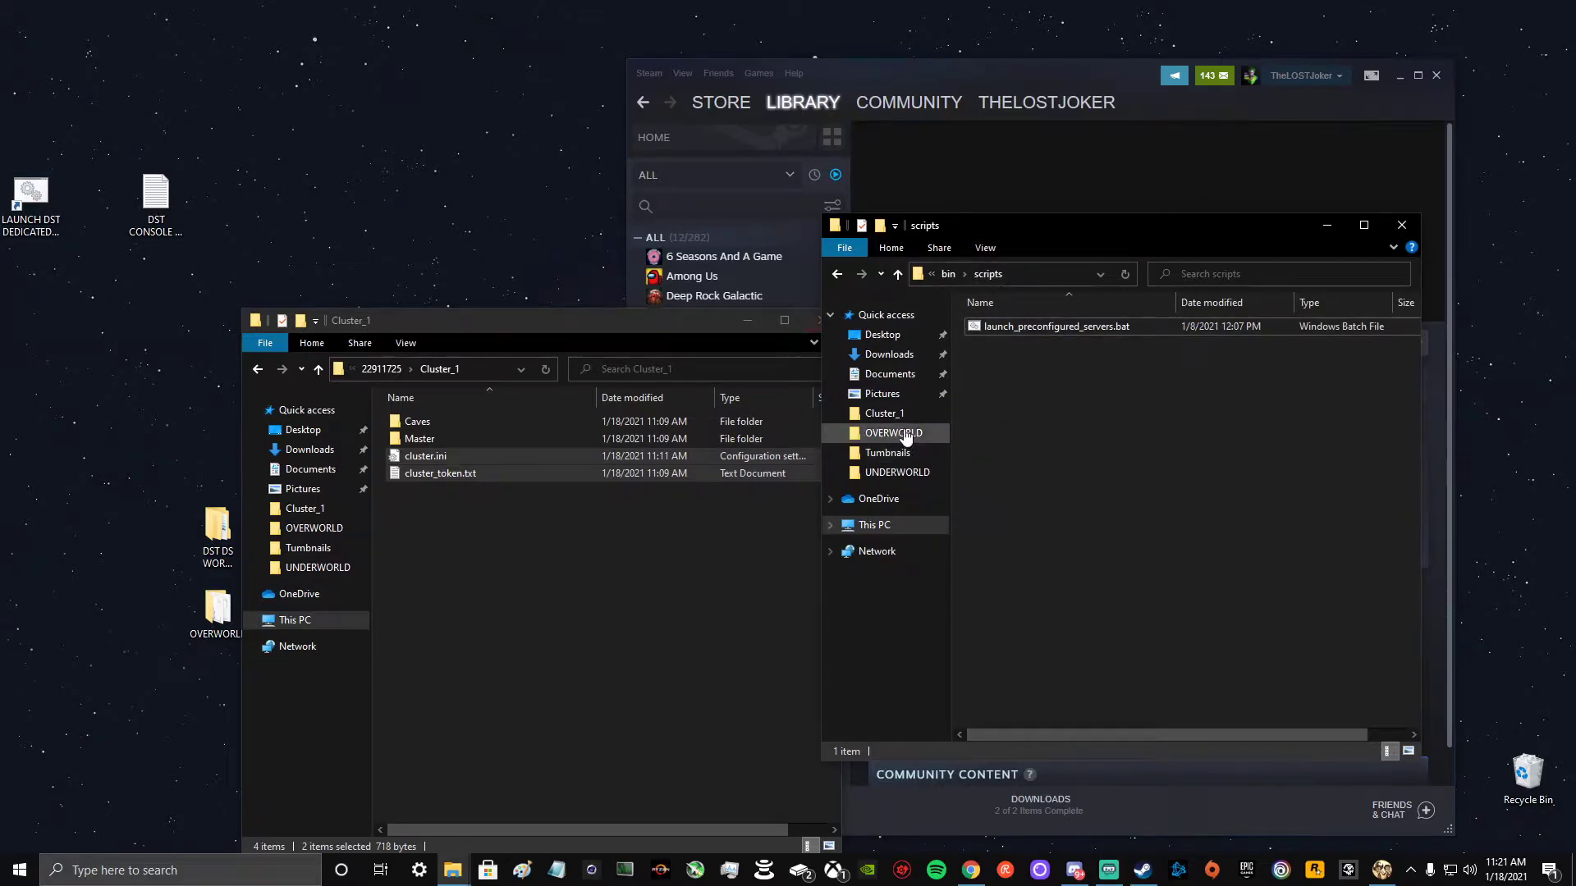
{"action": "left_click", "coordinate": [948, 274]}
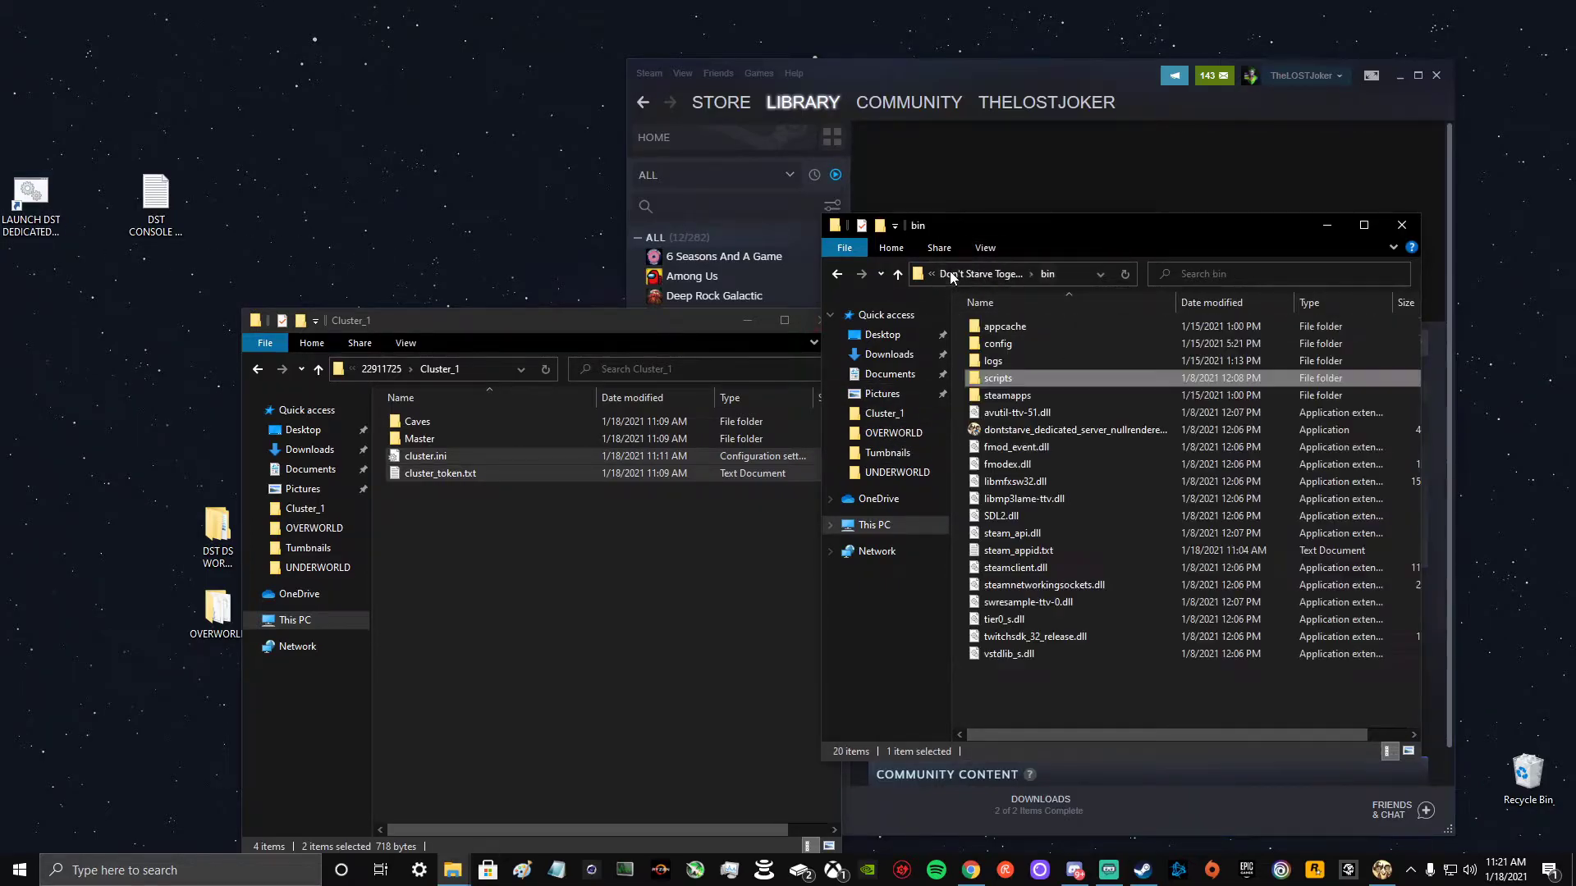
{"action": "left_click", "coordinate": [884, 414]}
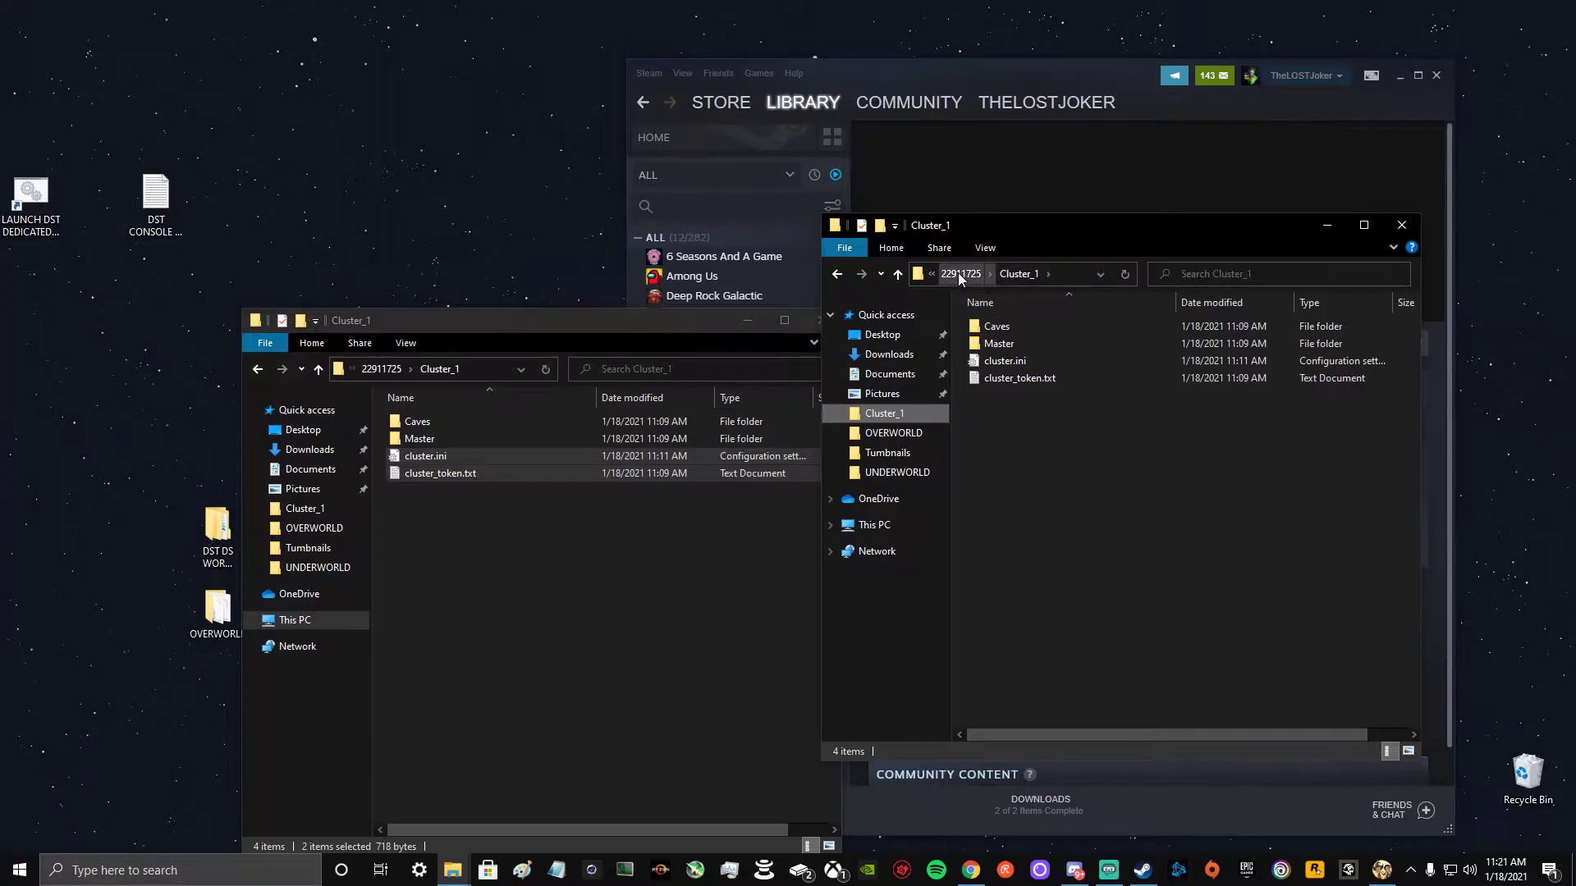
{"action": "left_click", "coordinate": [958, 273]}
{"action": "left_click", "coordinate": [956, 276]}
{"action": "left_click", "coordinate": [949, 274]}
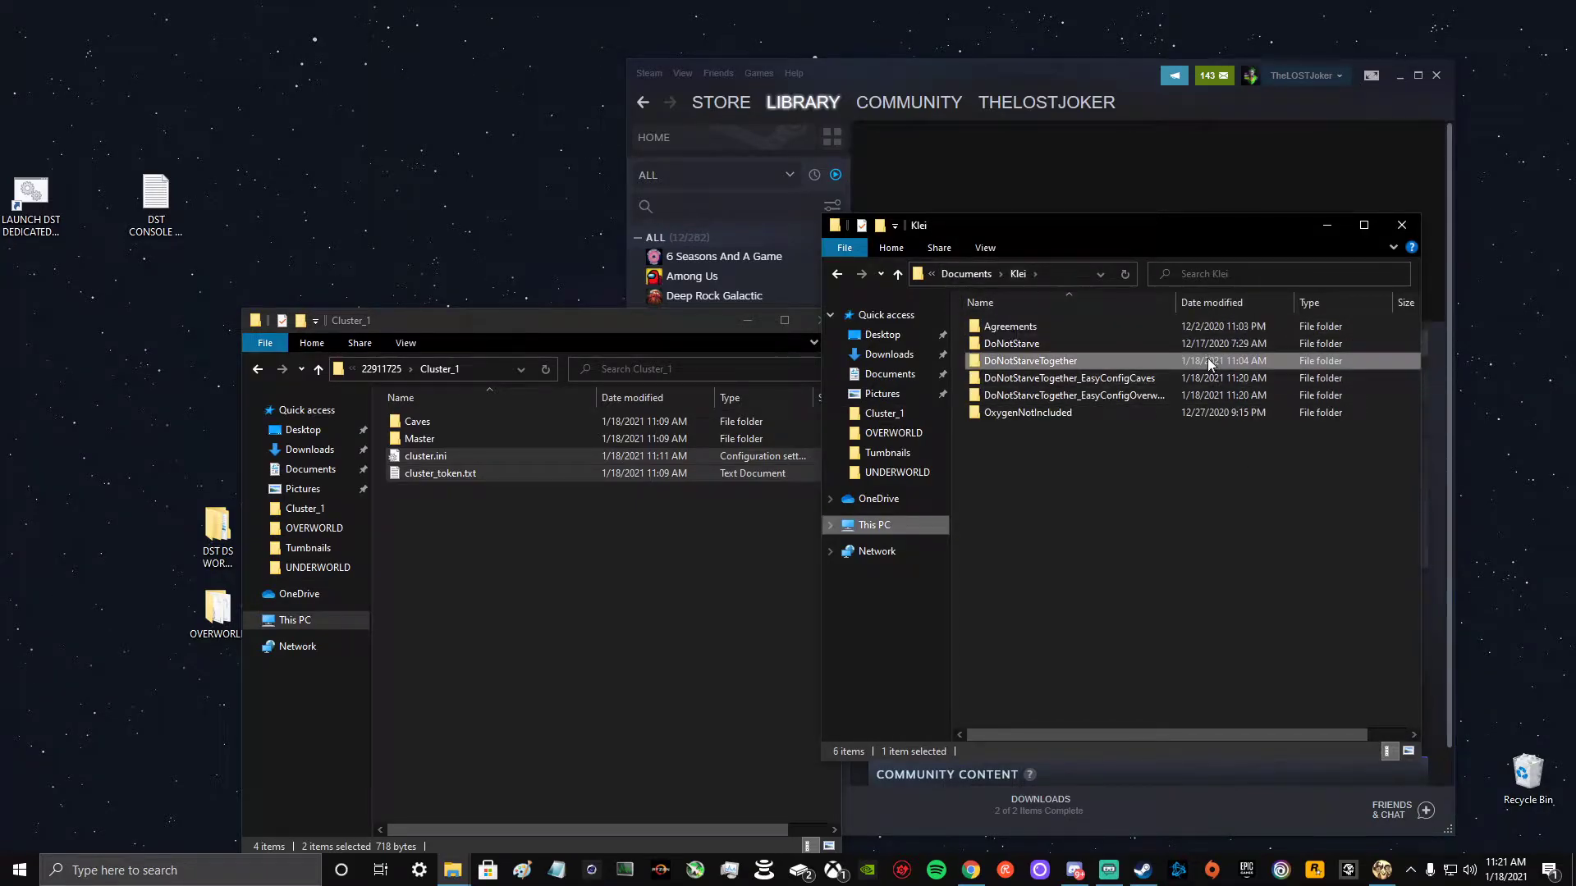
{"action": "double_click", "coordinate": [1151, 396]}
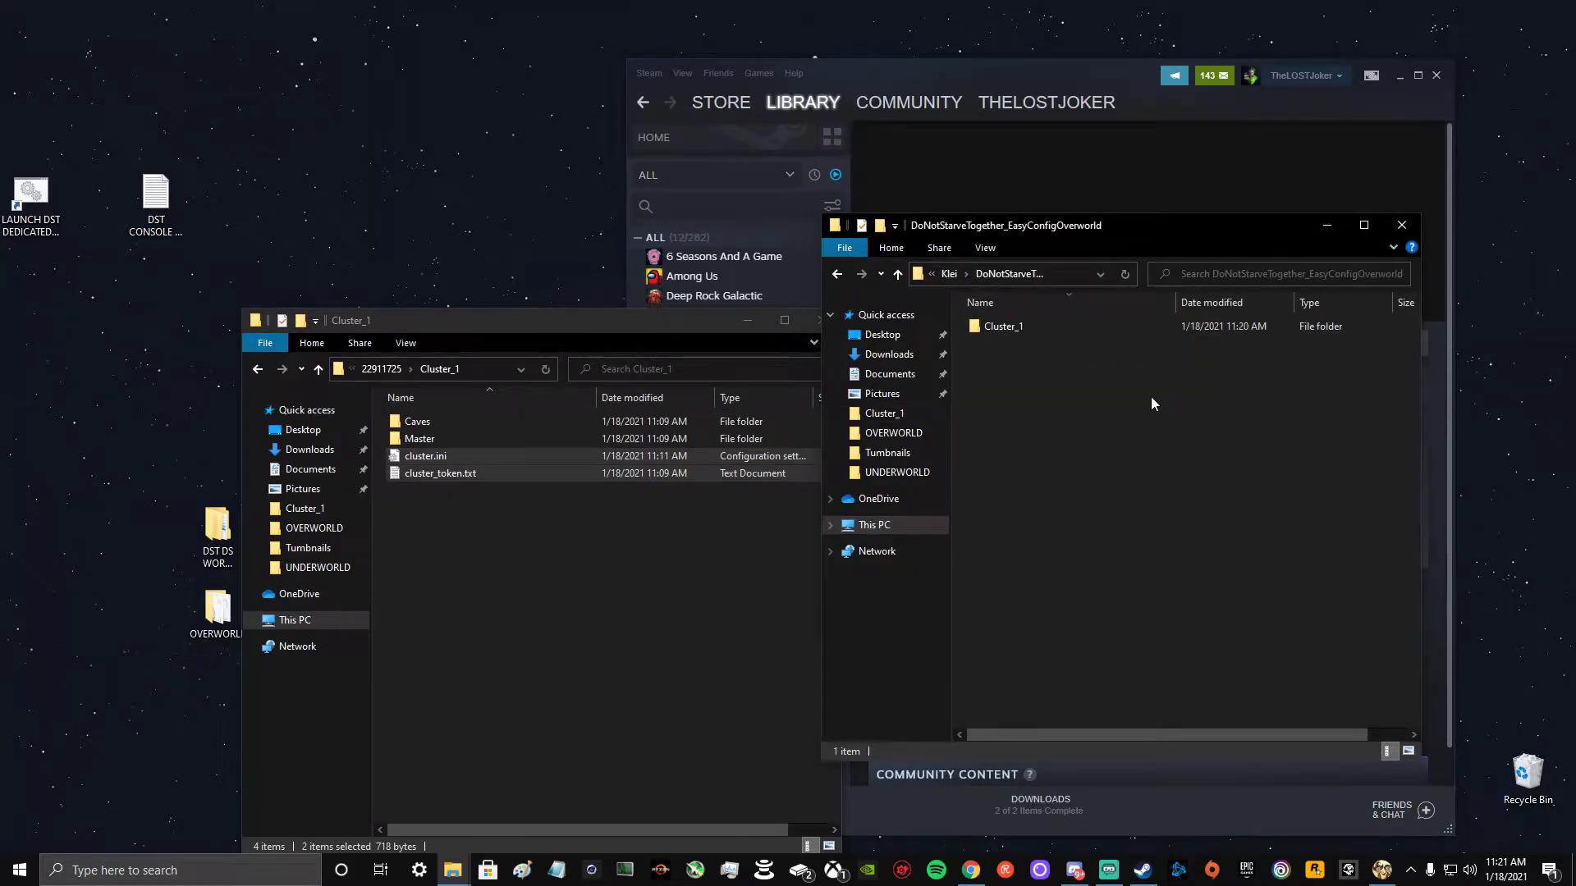
{"action": "double_click", "coordinate": [1008, 330]}
{"action": "right_click", "coordinate": [1057, 421]}
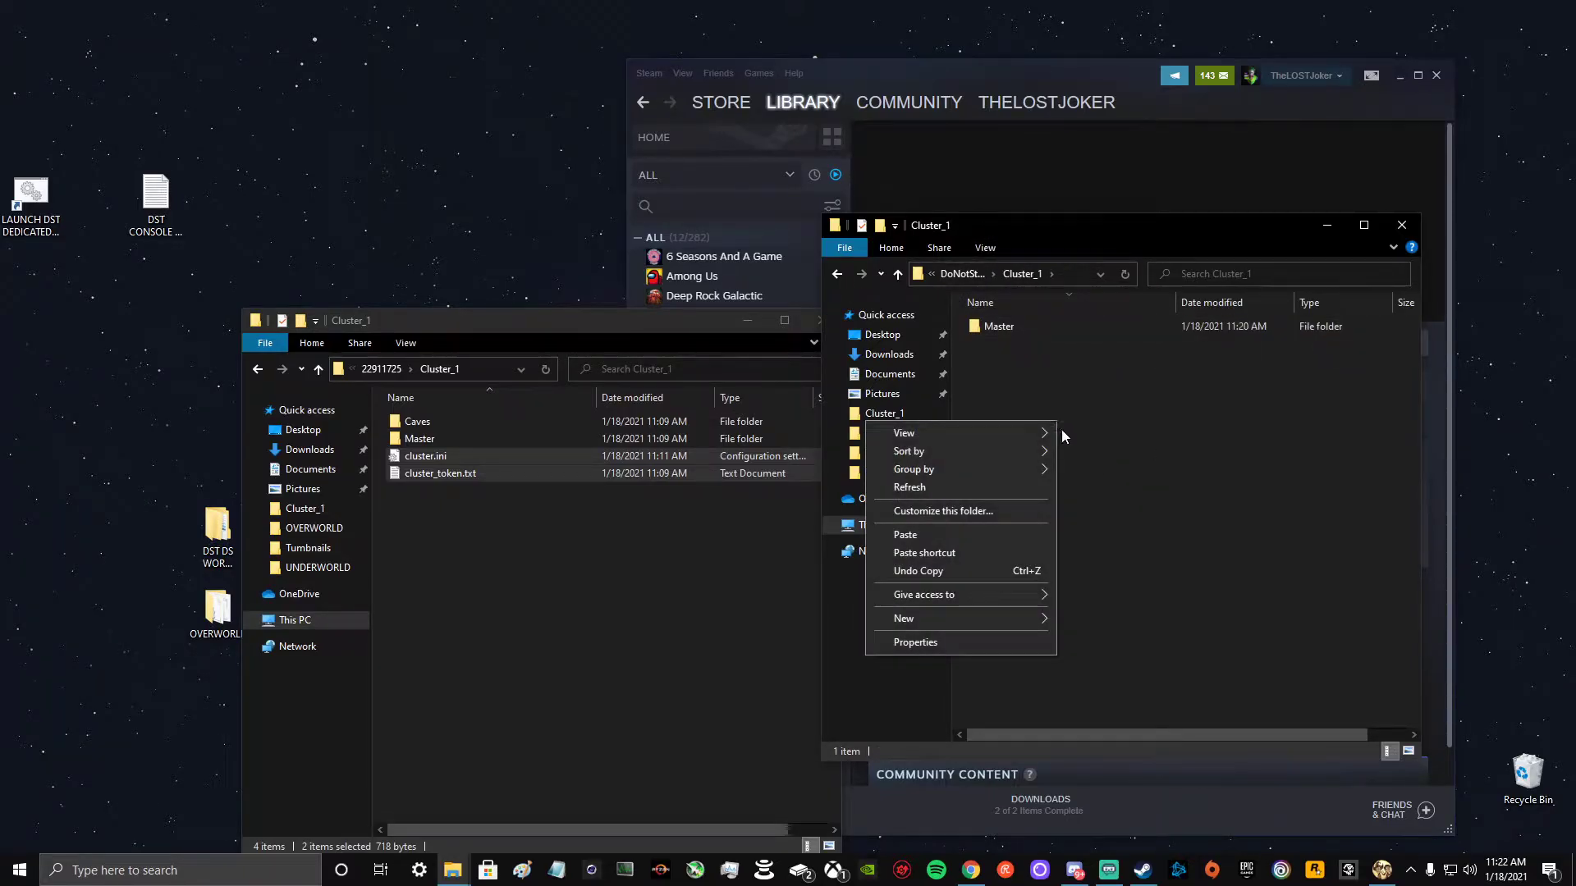
{"action": "left_click", "coordinate": [952, 538]}
{"action": "left_click", "coordinate": [1157, 489]}
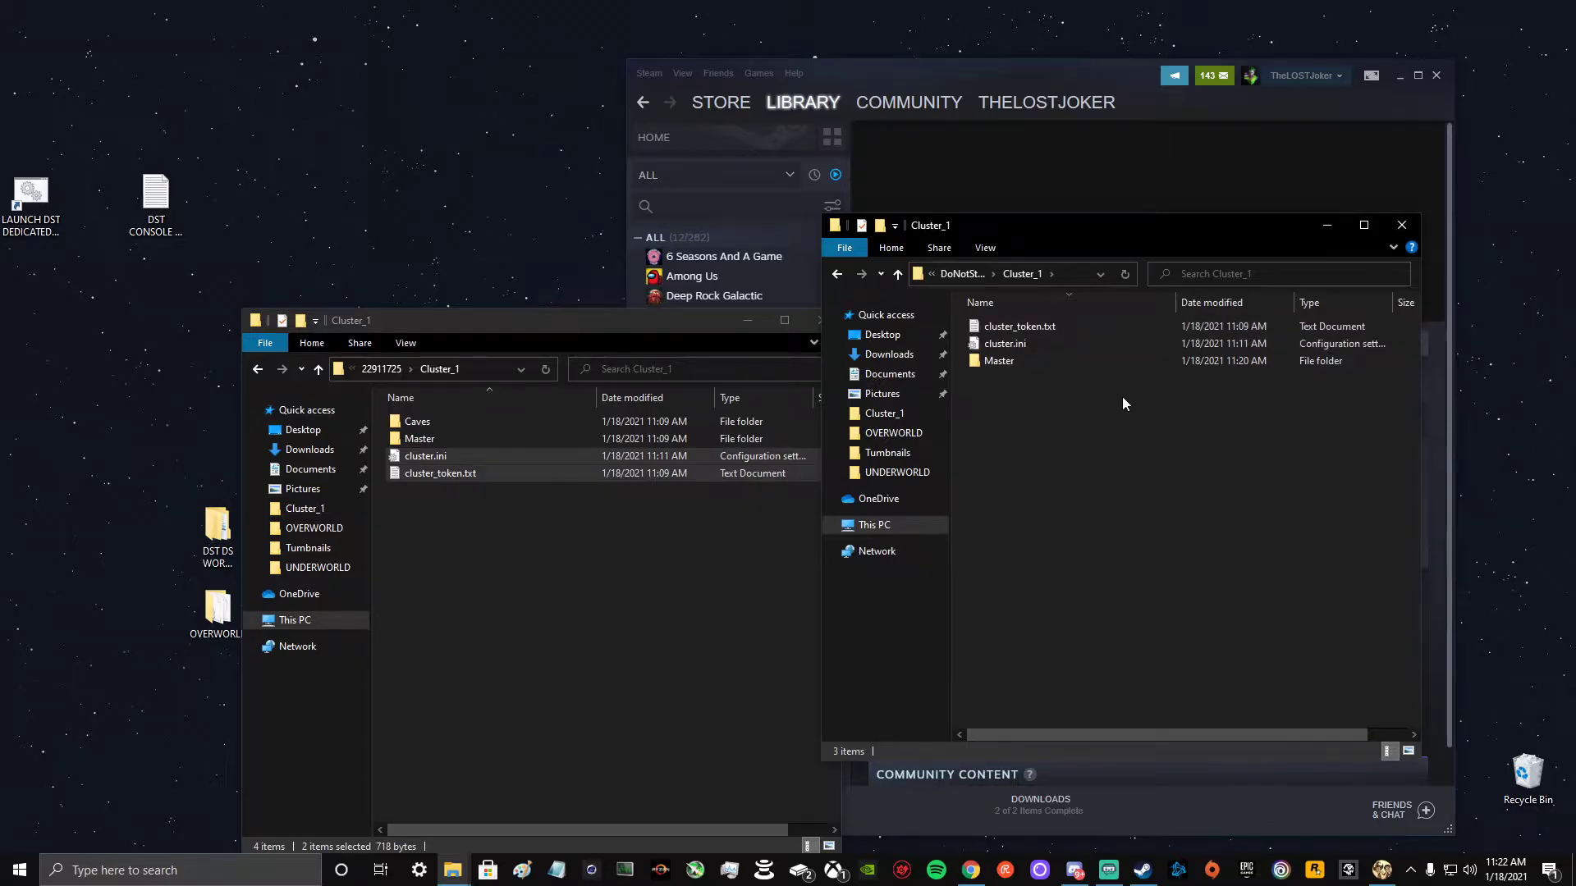
{"action": "double_click", "coordinate": [1048, 340]}
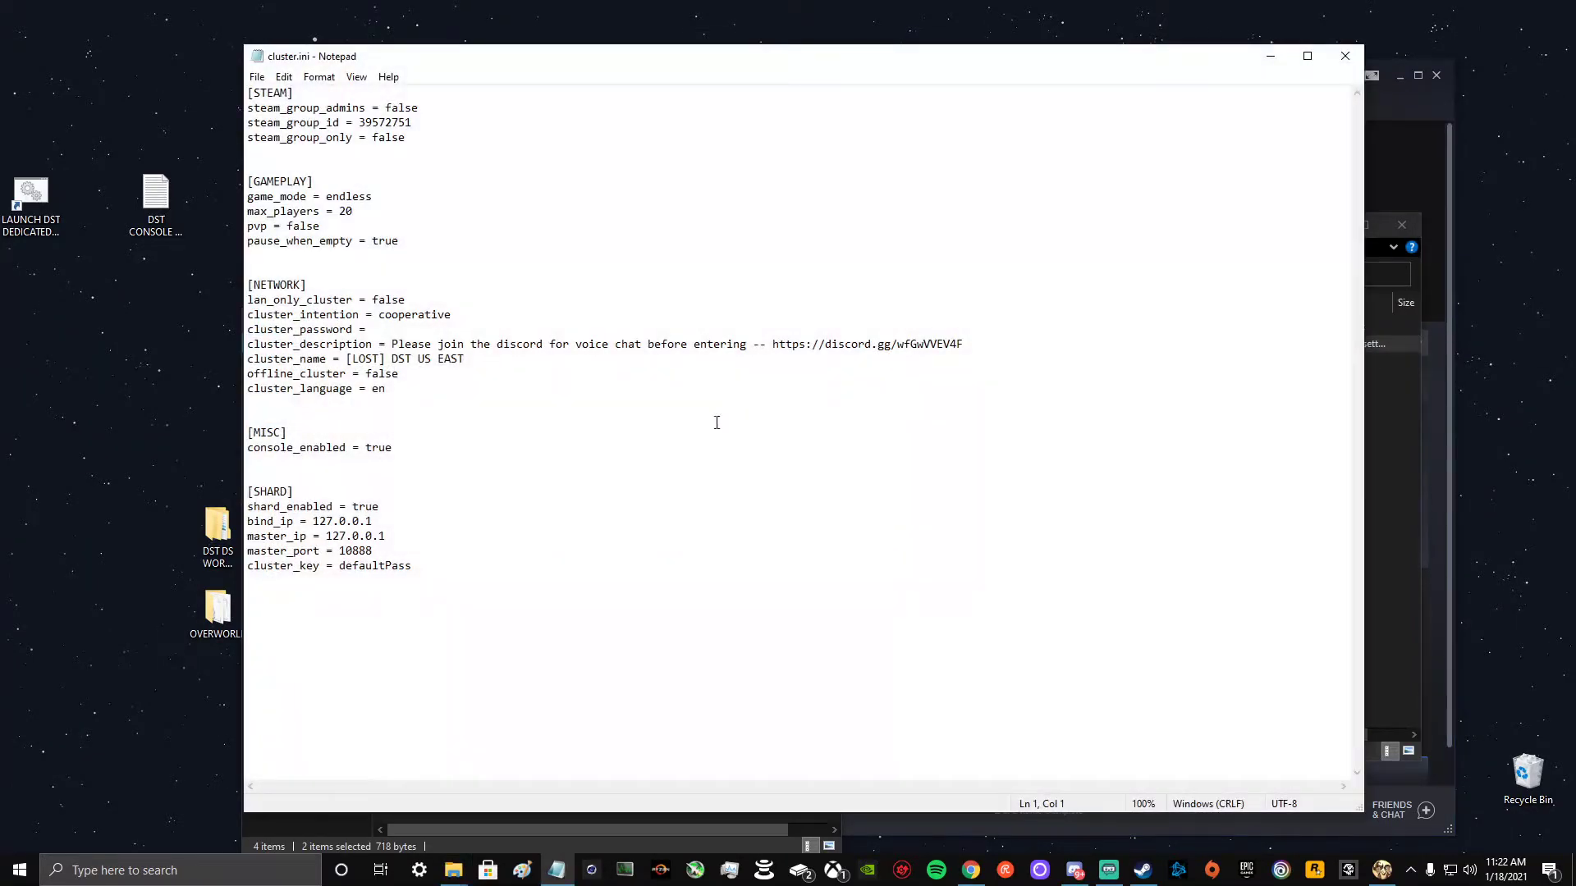
{"action": "left_click", "coordinate": [1343, 55]}
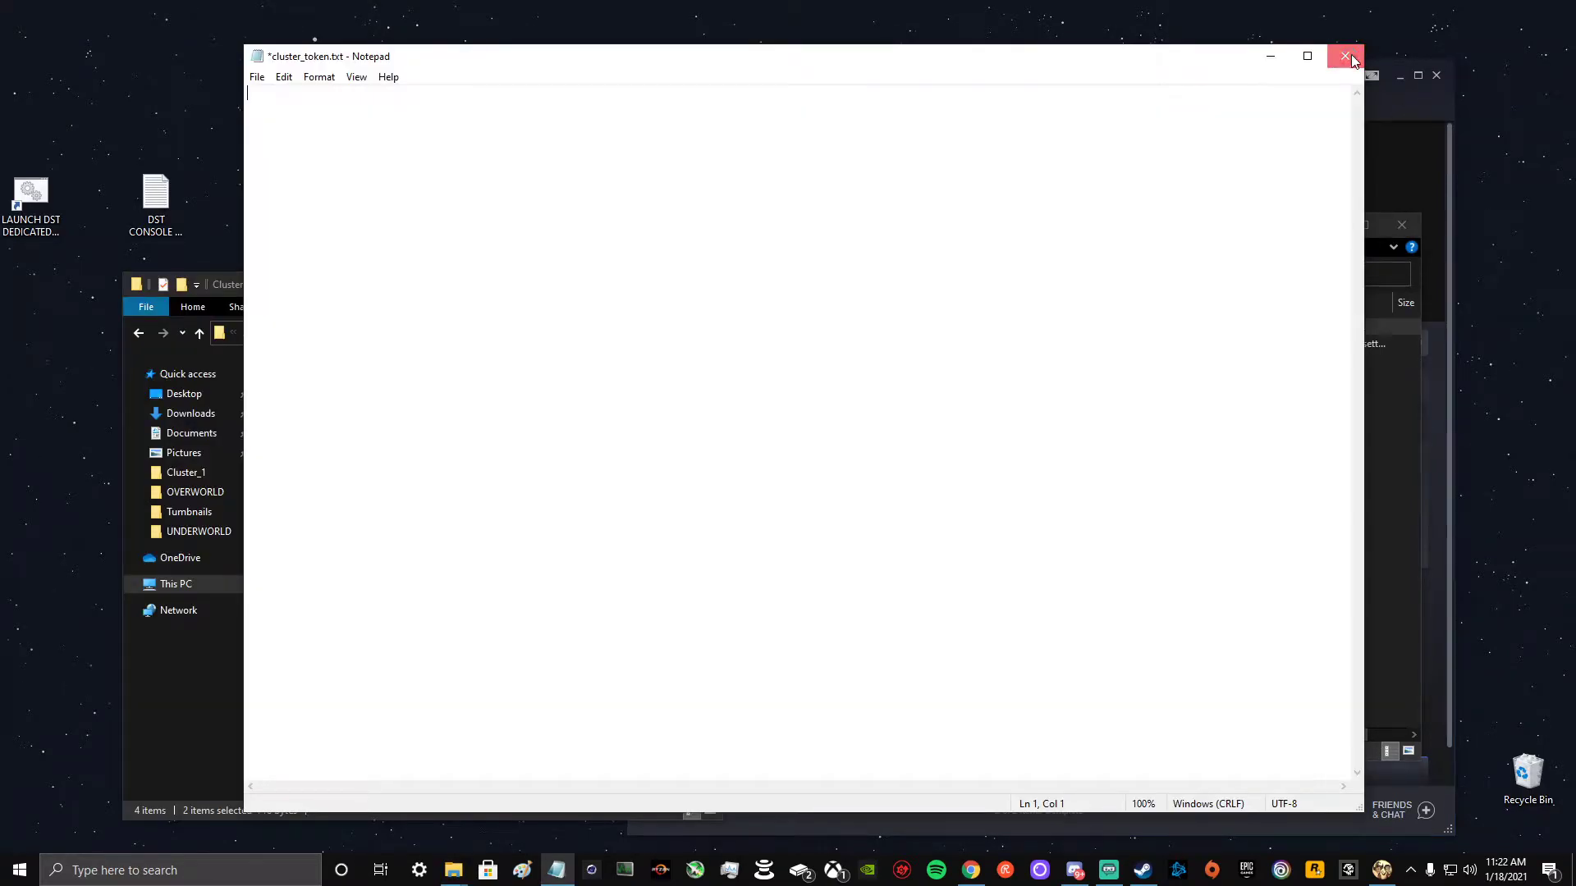
{"action": "left_click", "coordinate": [1346, 57]}
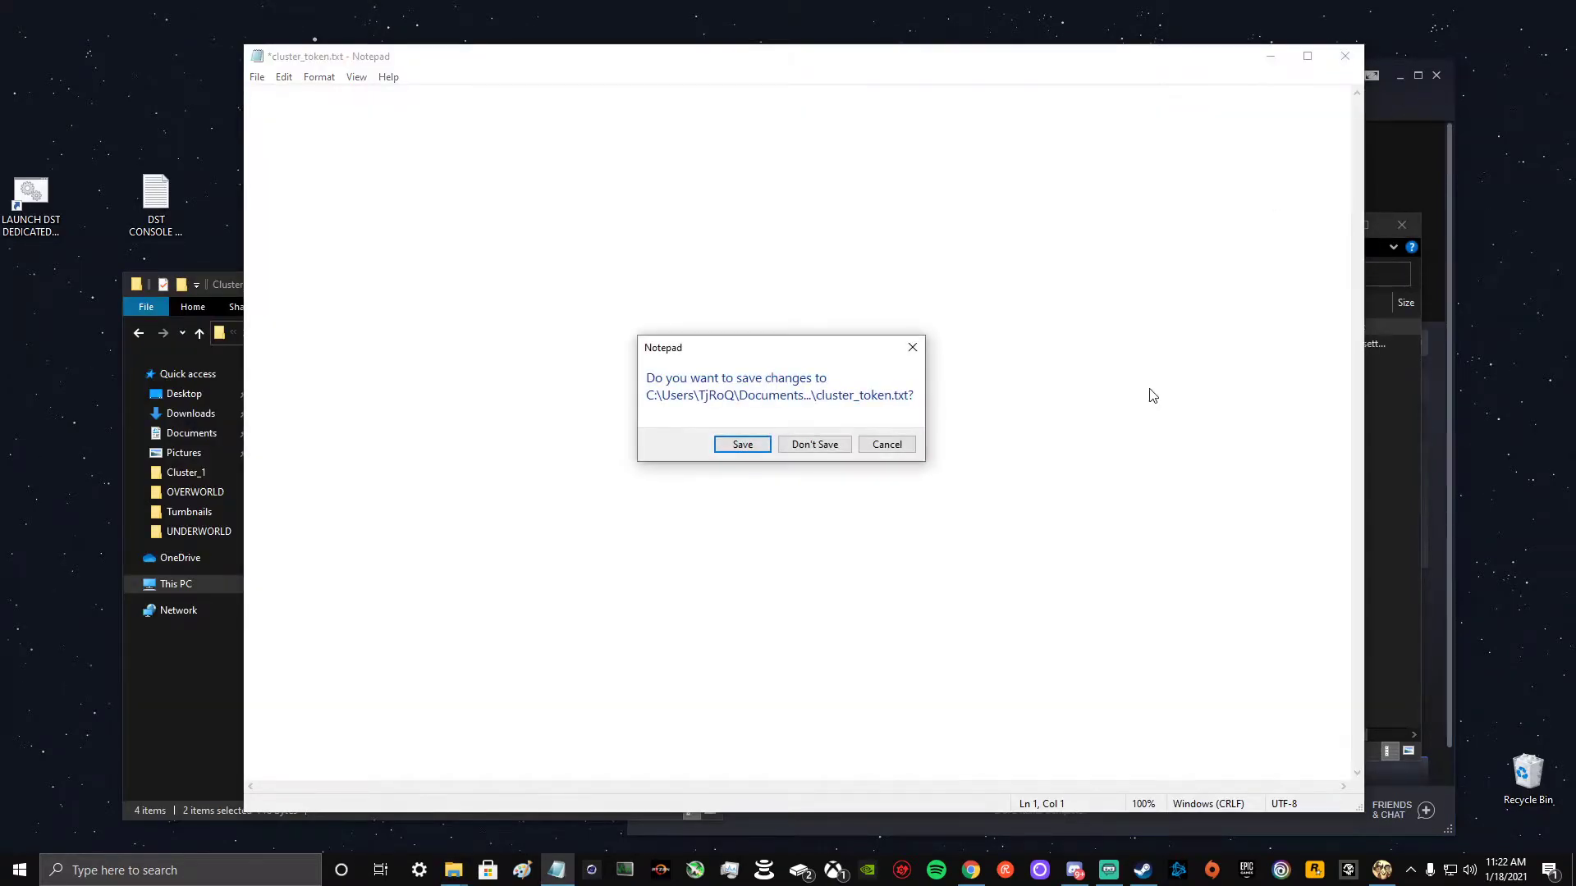
{"action": "left_click", "coordinate": [838, 447]}
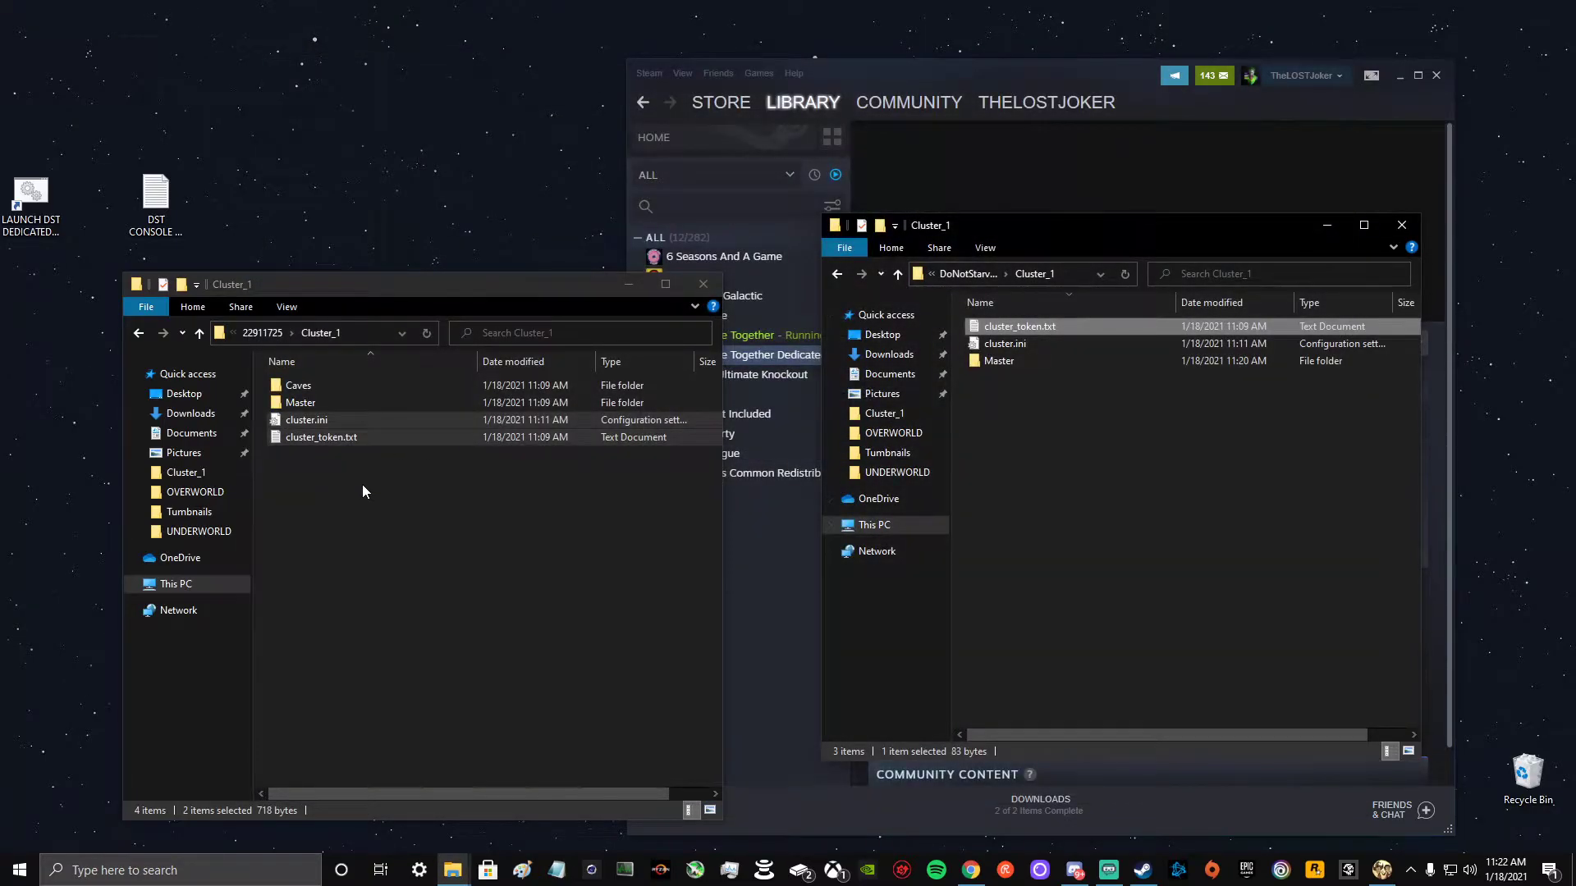
- Move the old world Cluster_1 window toward the centre and switch to the game's Host Game screen
{"action": "mouse_move", "coordinate": [465, 284]}
{"action": "left_mouse_down"}
{"action": "mouse_move", "coordinate": [743, 251]}
{"action": "mouse_move", "coordinate": [702, 239]}
{"action": "left_mouse_up"}
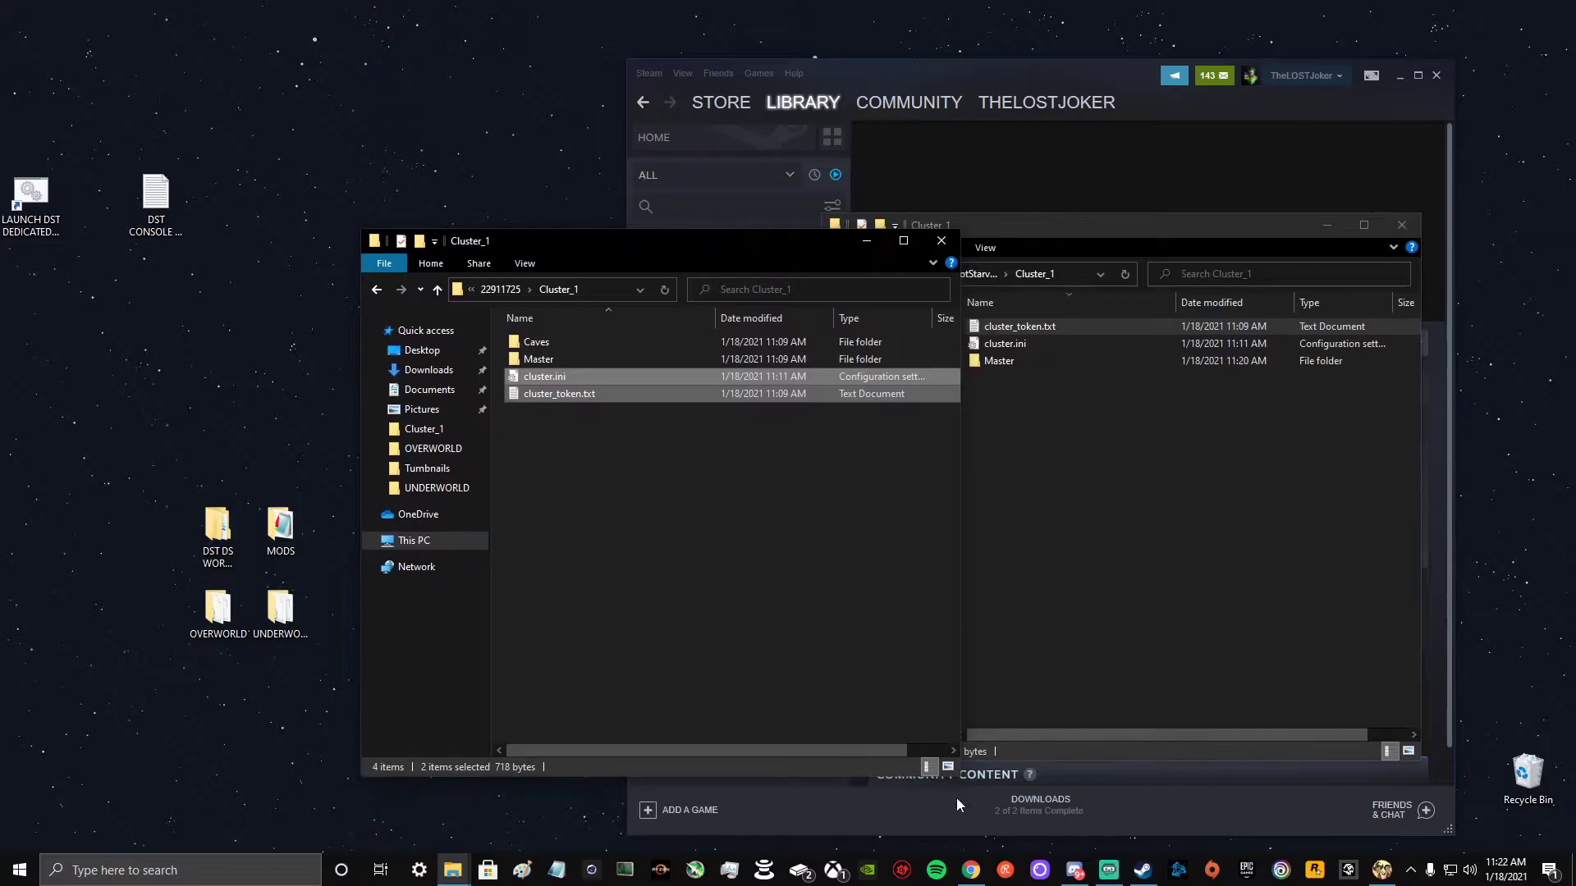
{"action": "left_click", "coordinate": [1382, 870]}
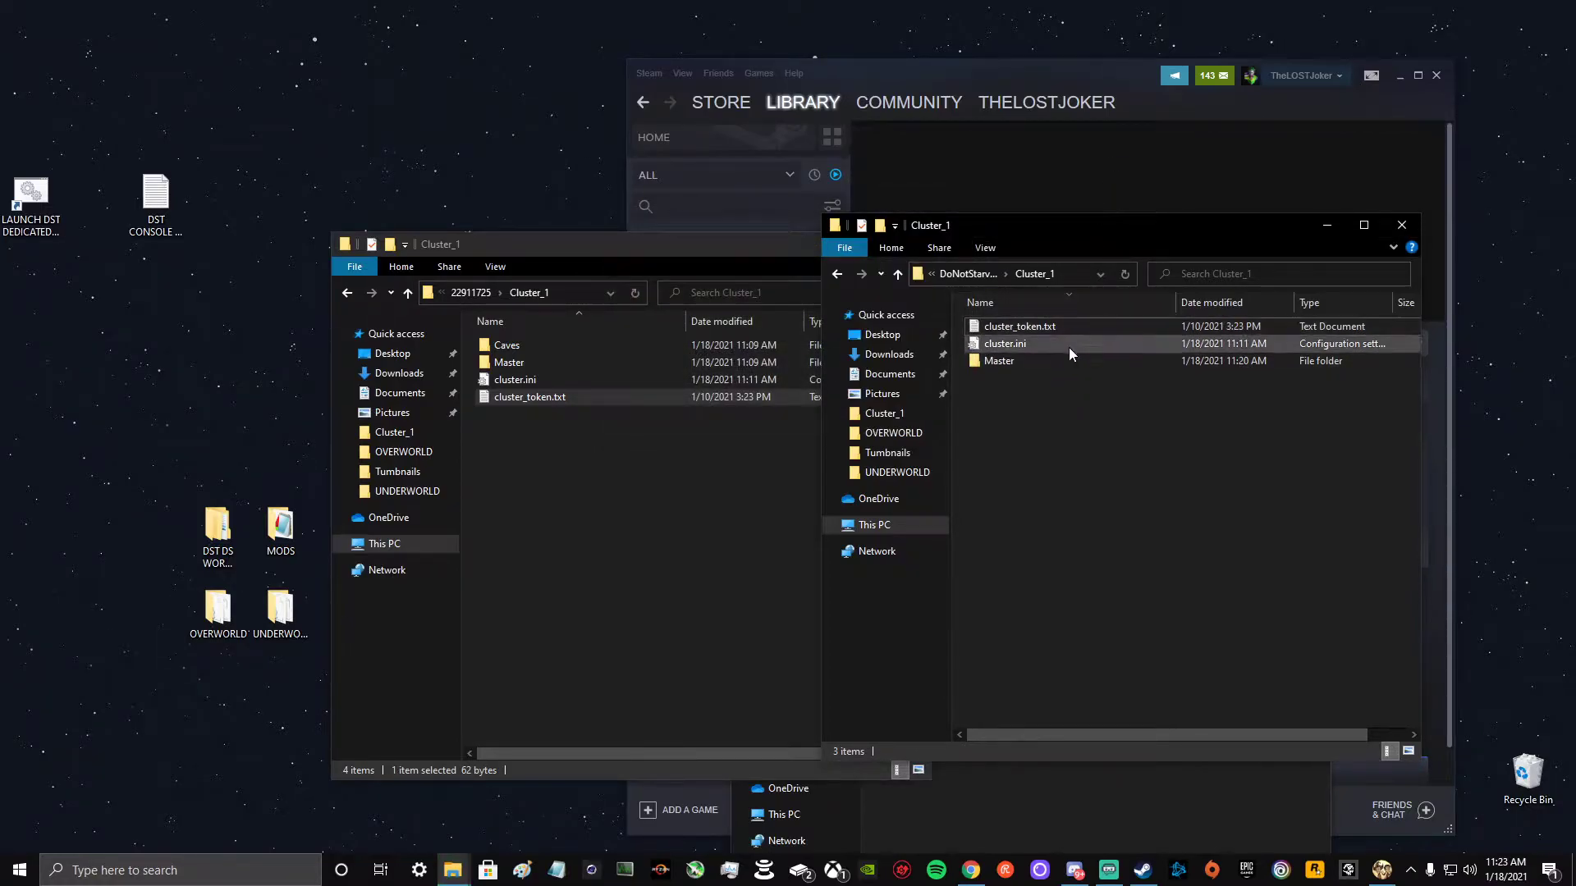
- Open the Overworld Master and old world Master folders in side-by-side windows
{"action": "double_click", "coordinate": [1063, 358]}
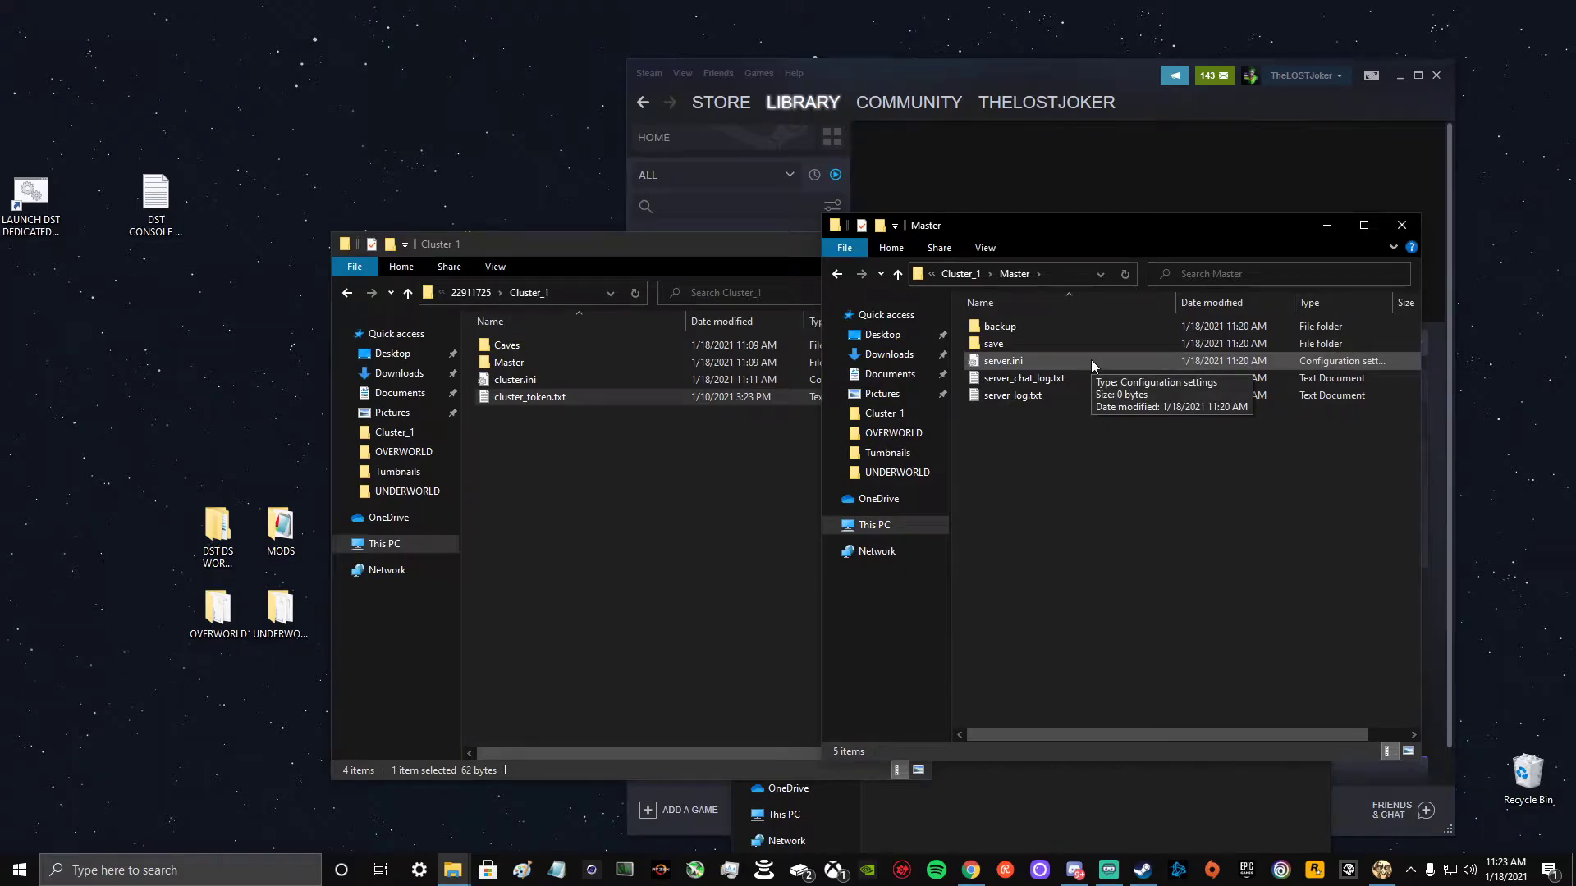
{"action": "double_click", "coordinate": [534, 362]}
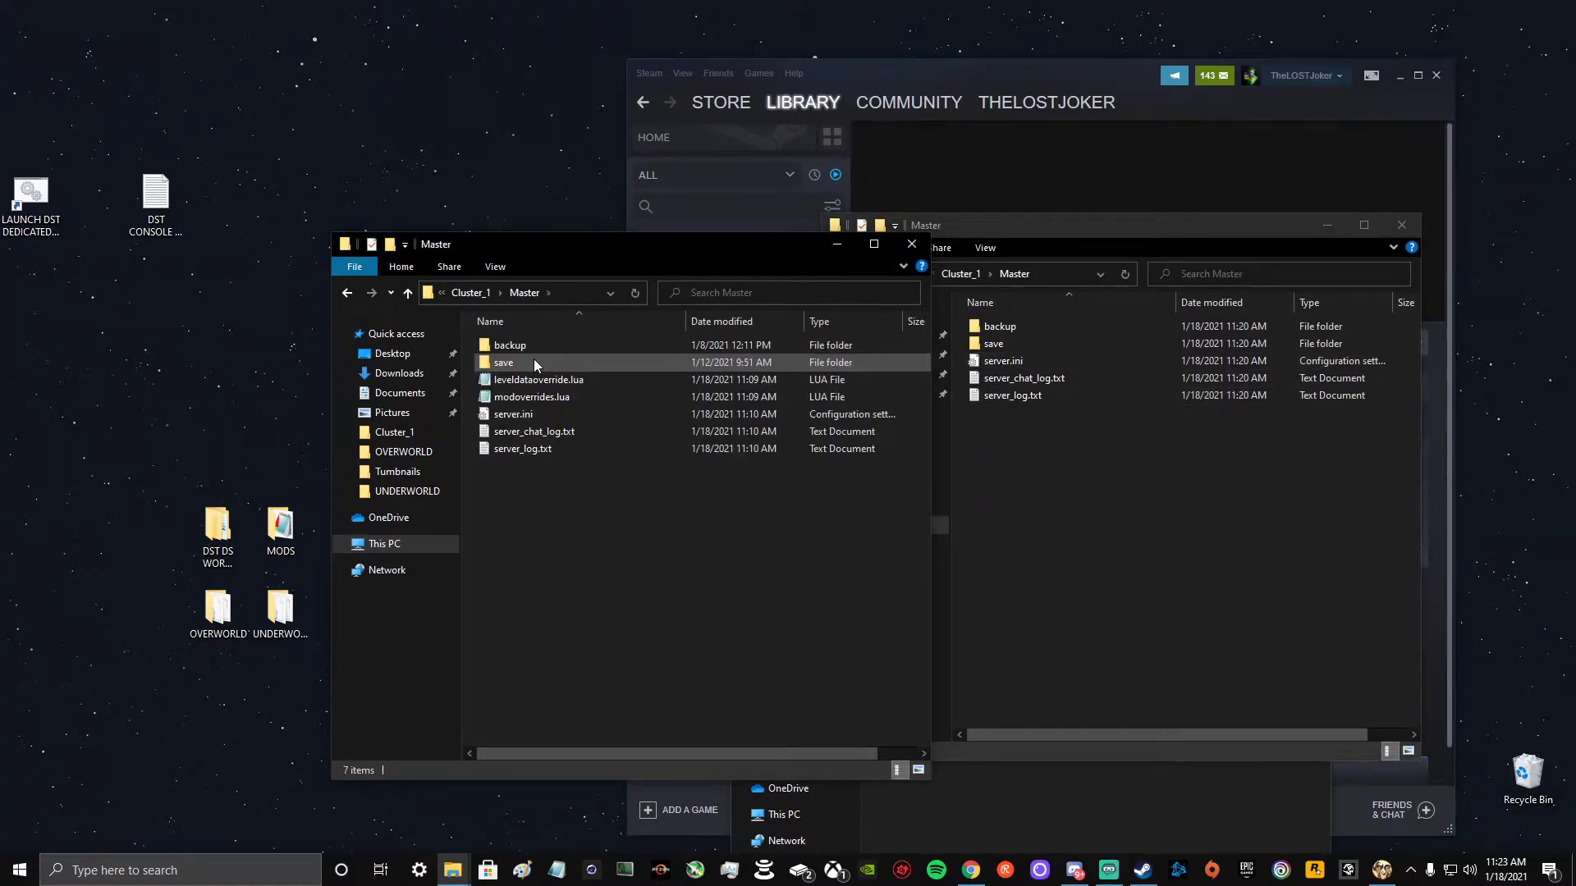
{"action": "left_click", "coordinate": [1159, 485]}
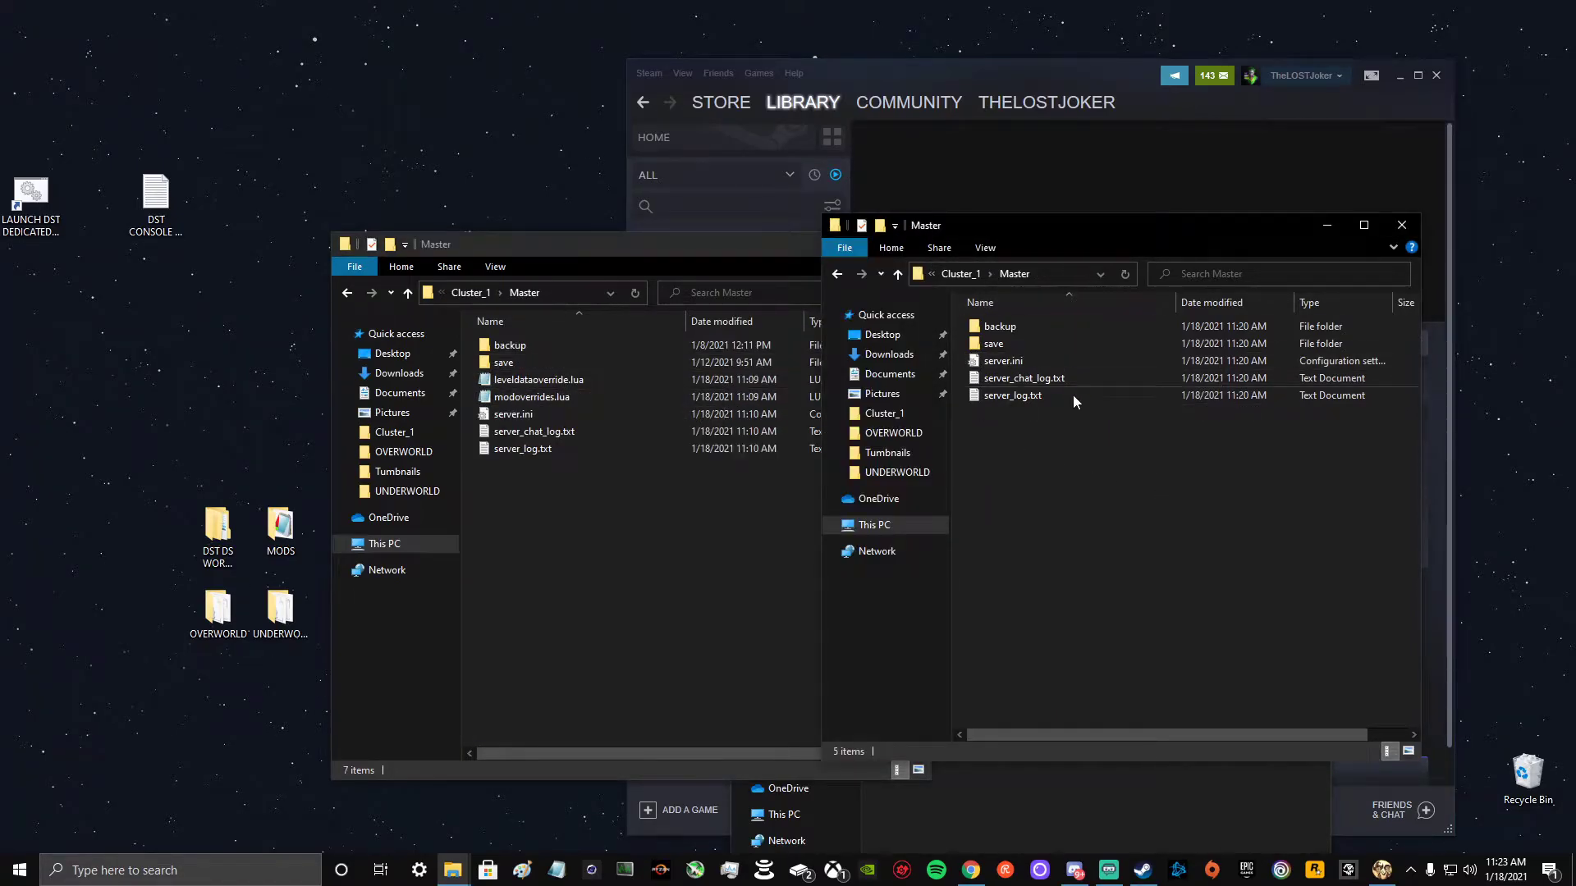
{"action": "left_click", "coordinate": [764, 468]}
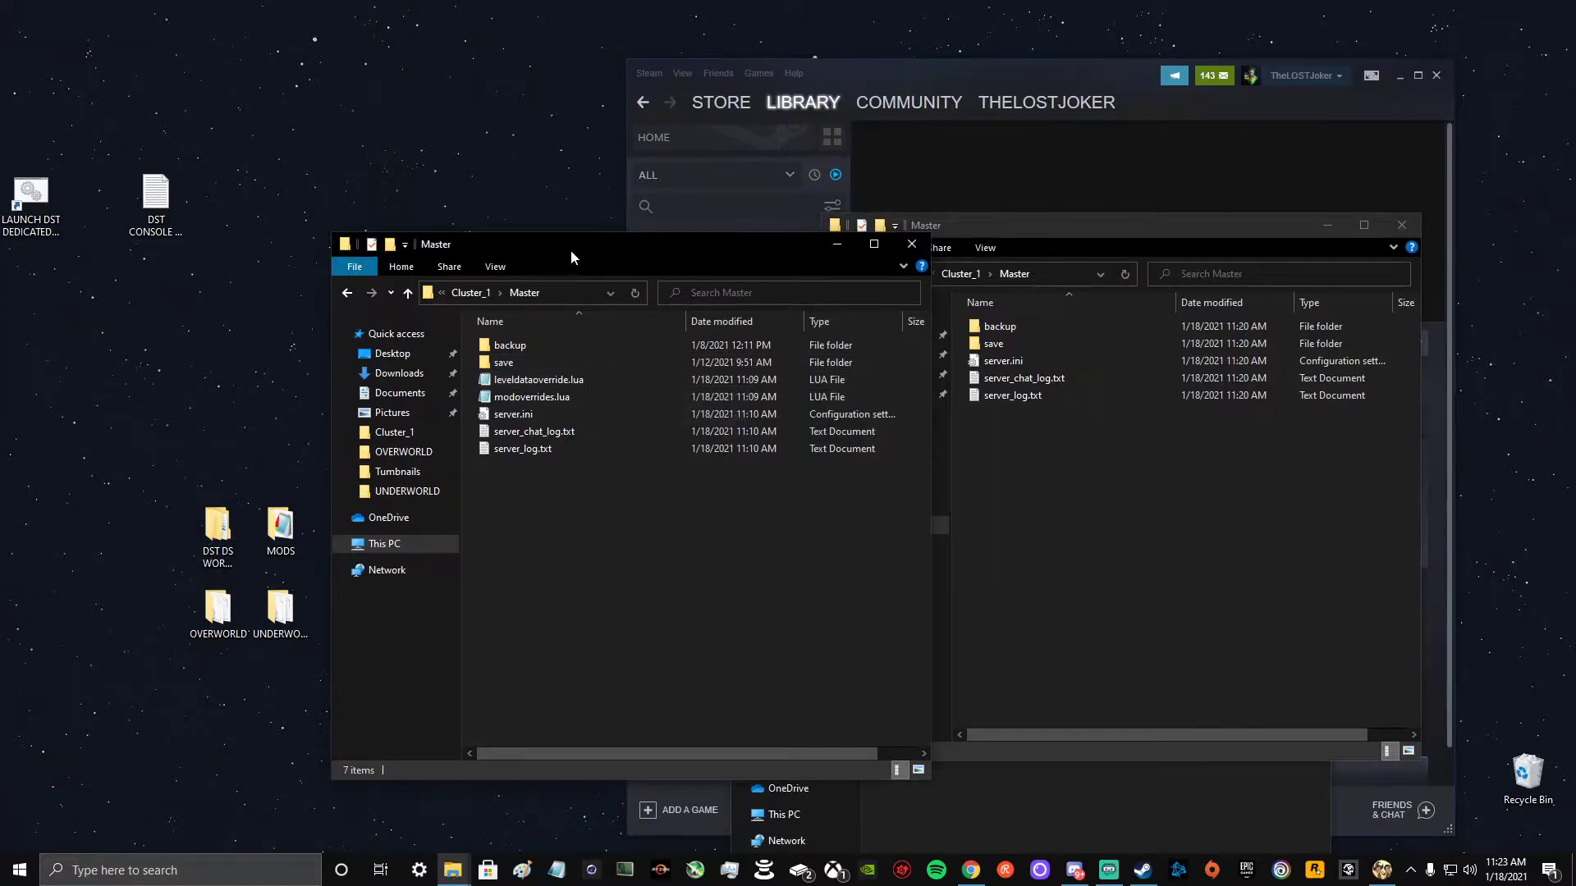
{"action": "left_click_drag", "start_coordinate": [571, 252], "coordinate": [436, 252]}
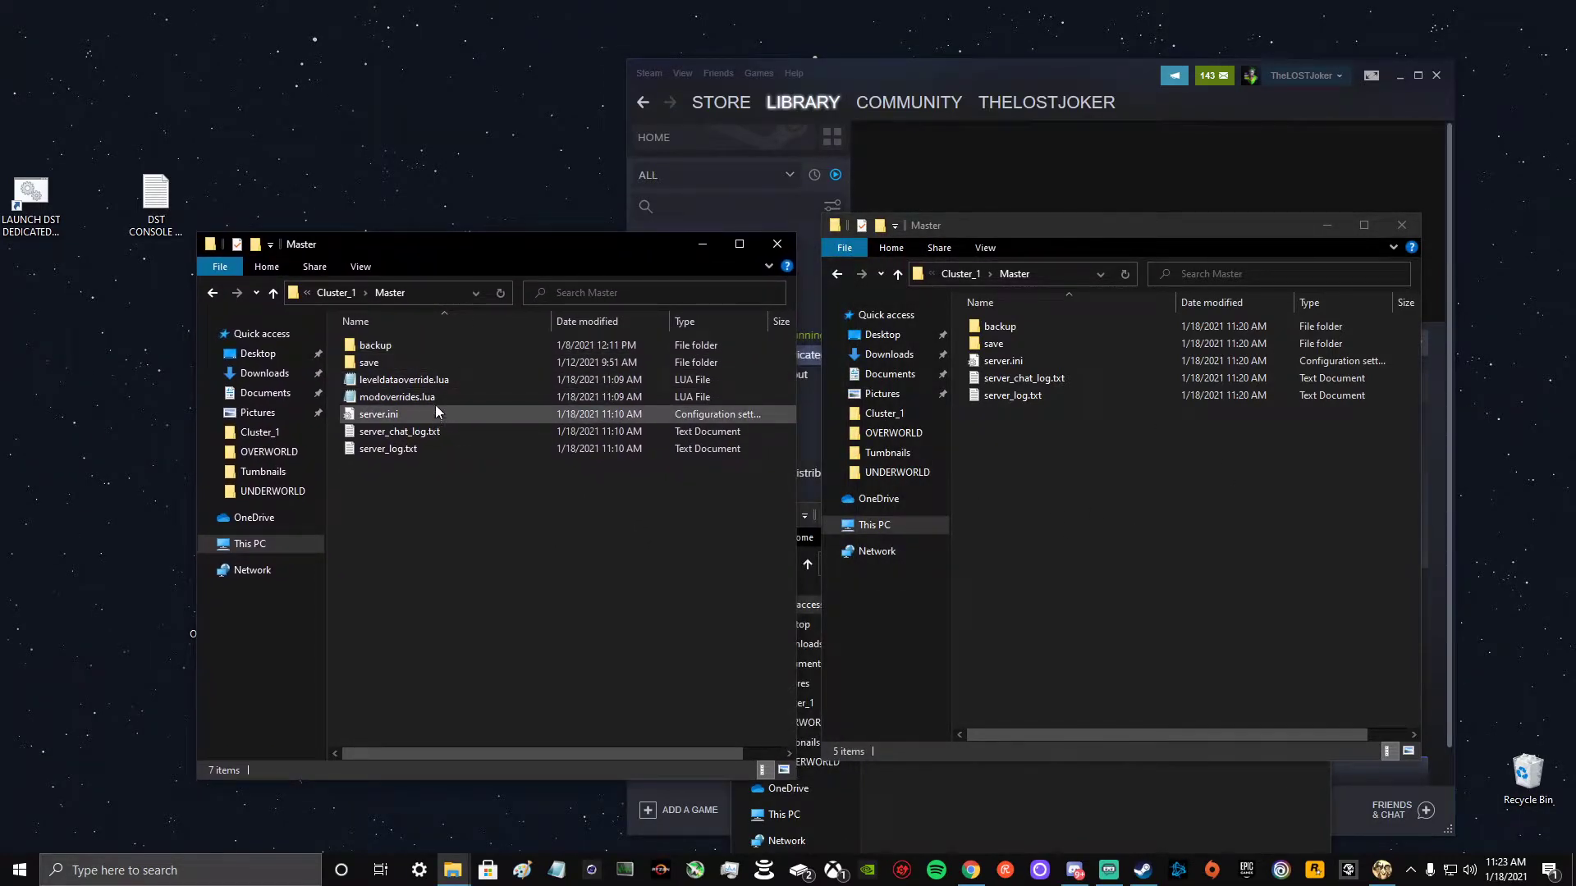
- Move leveldataoverride.lua and server.ini into Overworld Master, replacing server.ini, then open it
{"action": "left_click_drag", "start_coordinate": [434, 381], "coordinate": [1084, 404]}
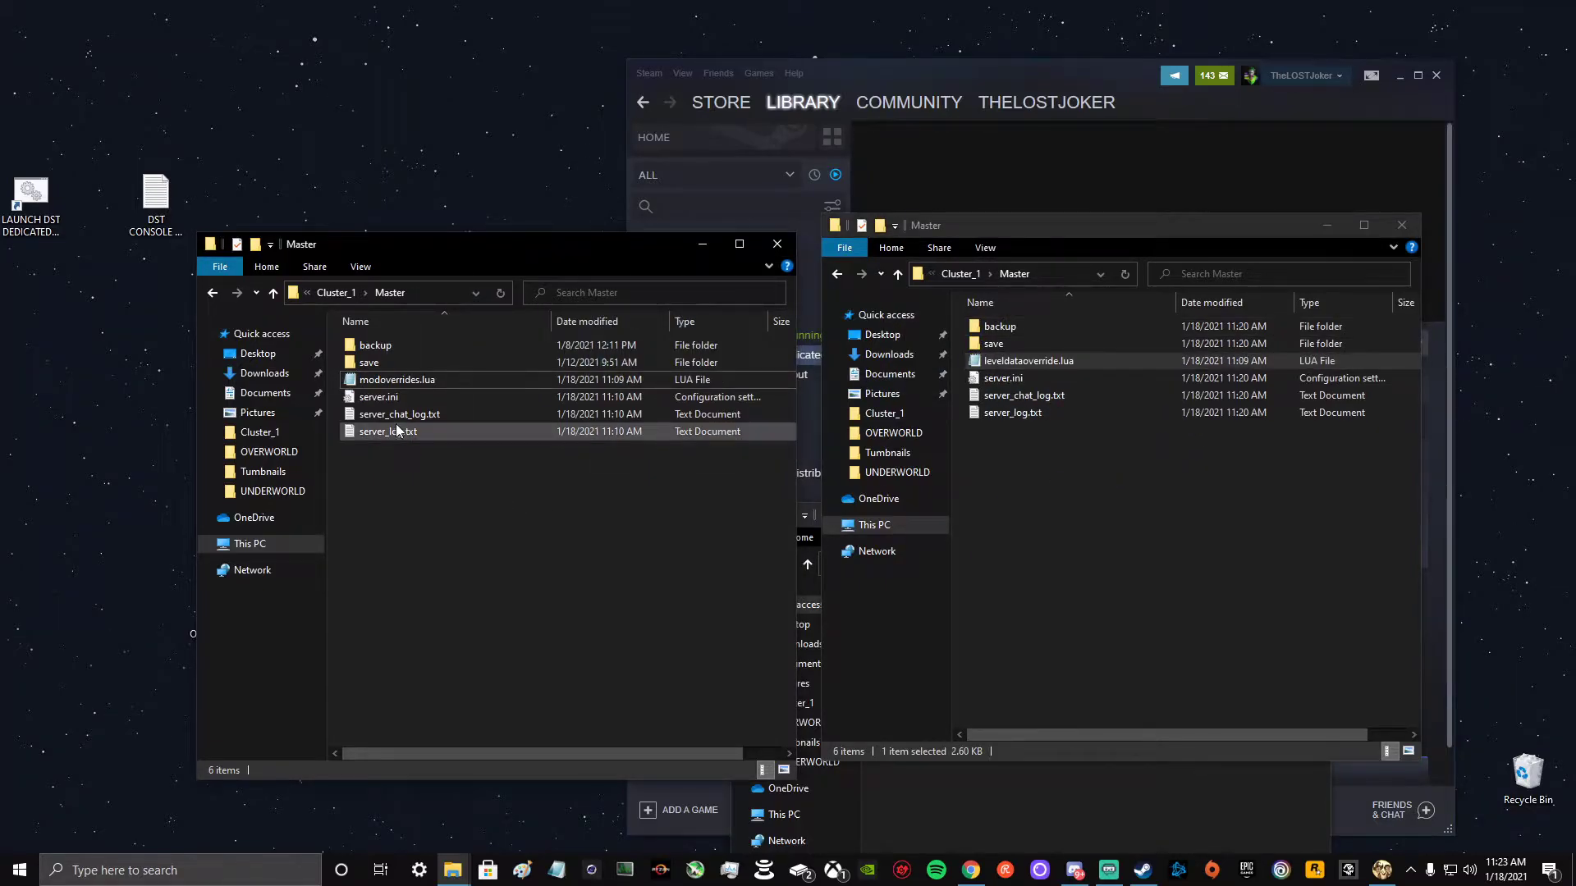
{"action": "left_click_drag", "start_coordinate": [437, 400], "coordinate": [1153, 517]}
{"action": "left_click", "coordinate": [727, 305]}
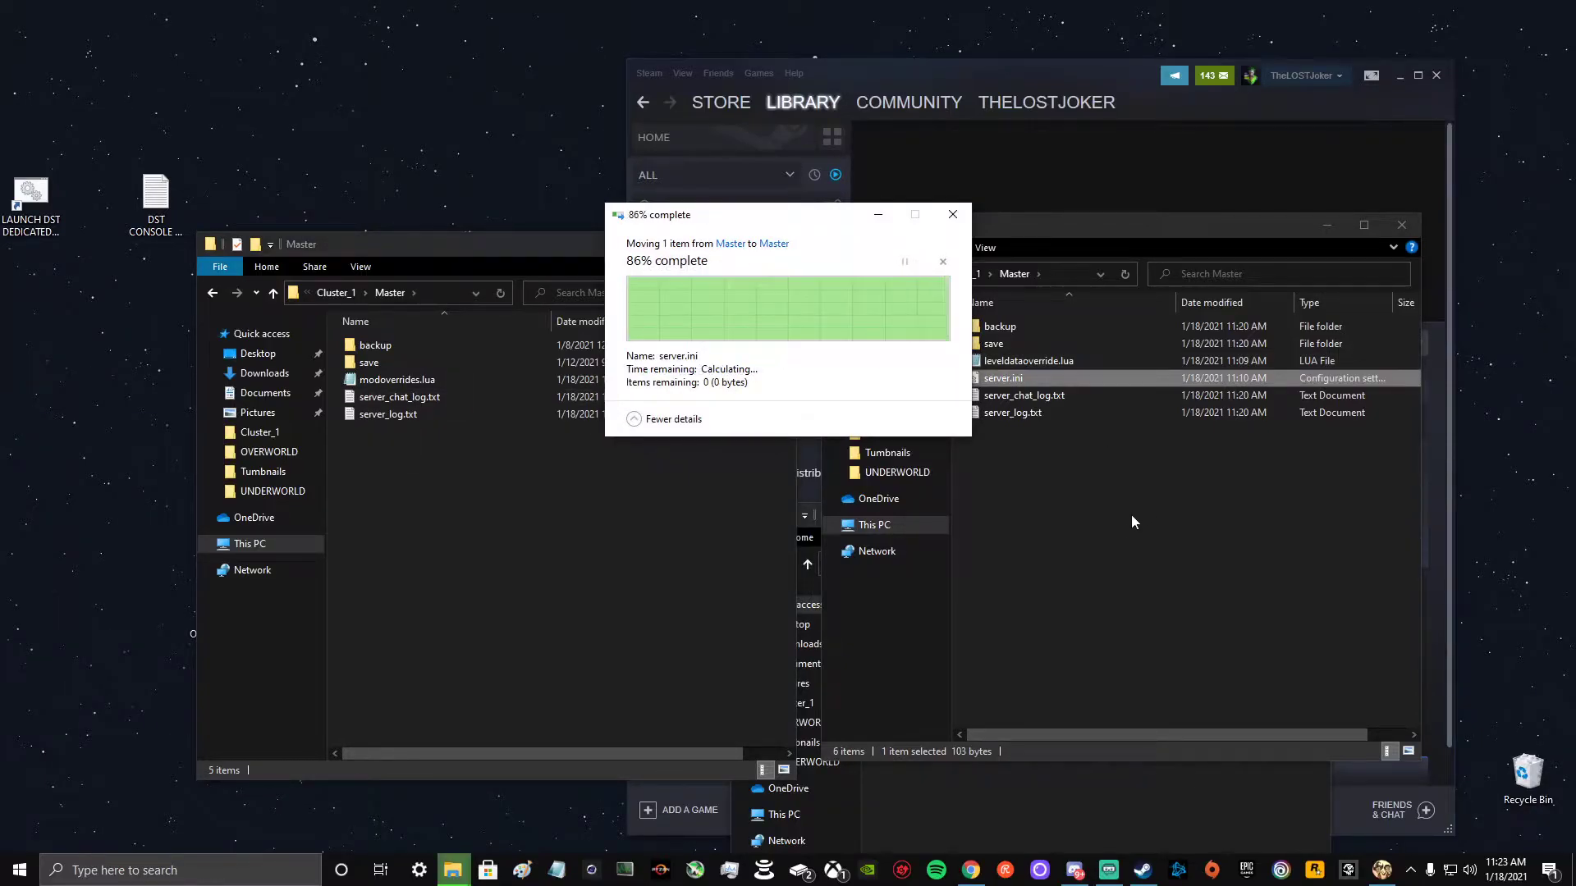
{"action": "double_click", "coordinate": [1080, 376]}
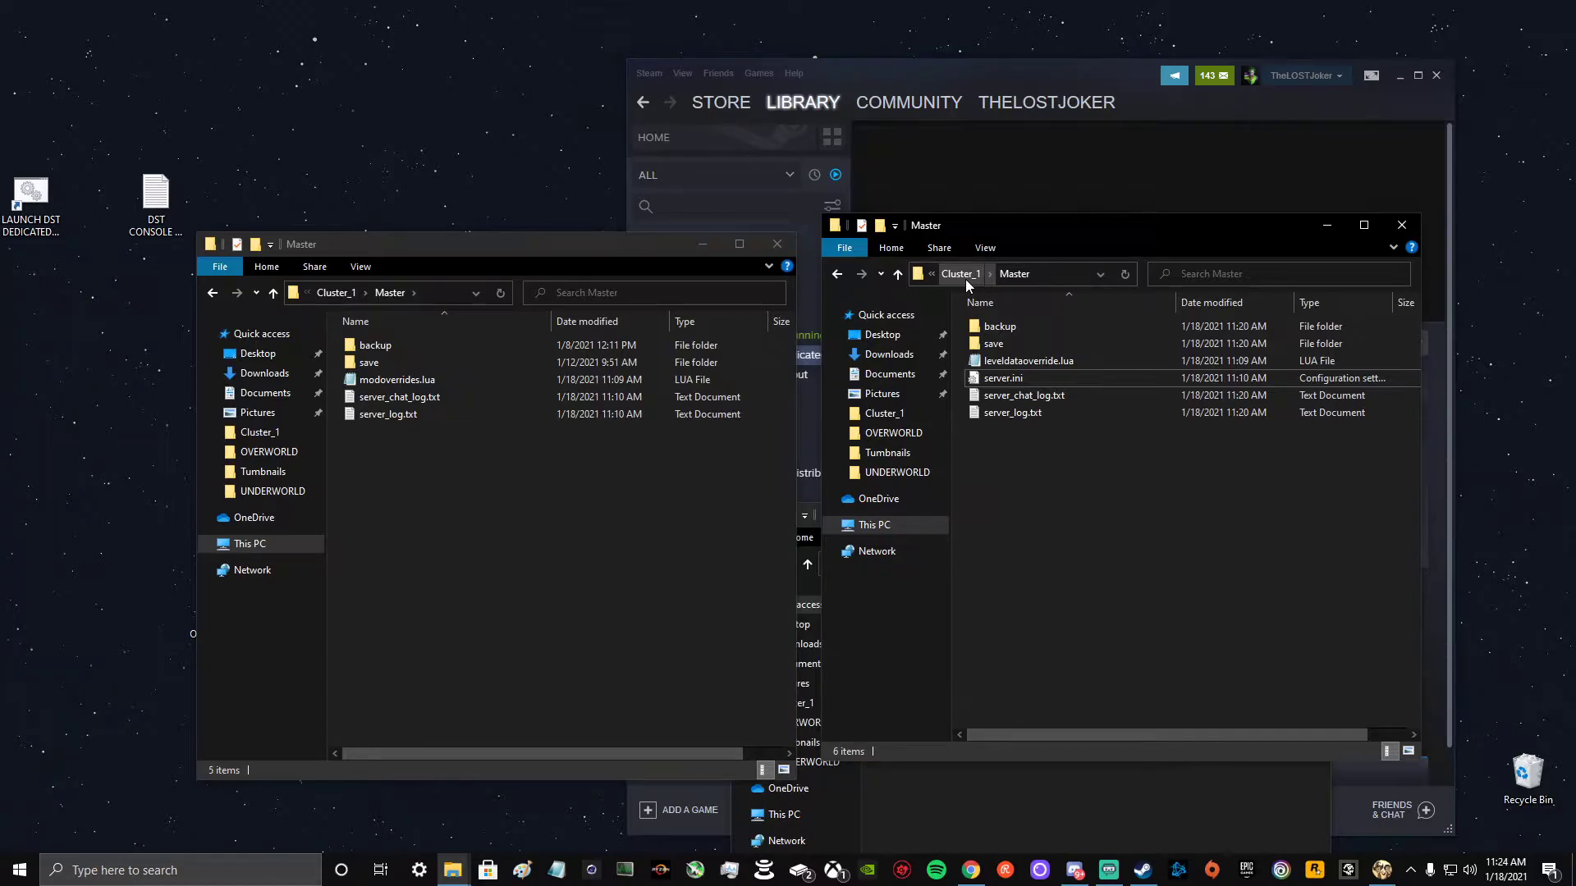
- Navigate the right window to the DoNotStarveTogether_EasyConfigCaves Cluster_1 folder
{"action": "left_click", "coordinate": [965, 279]}
{"action": "left_click", "coordinate": [944, 277]}
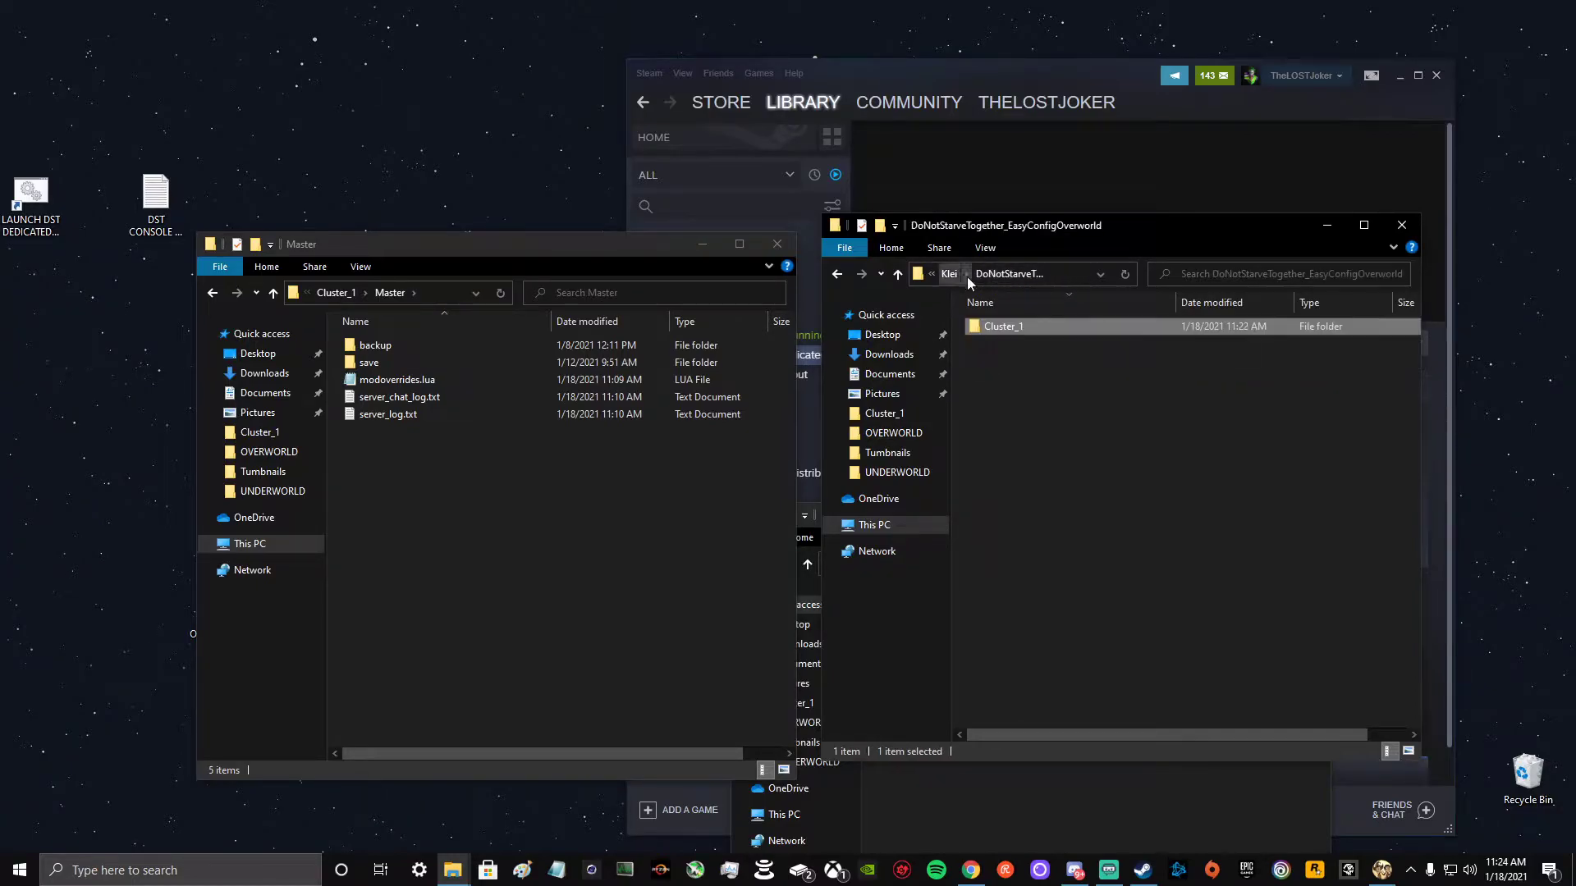
{"action": "left_click", "coordinate": [951, 273]}
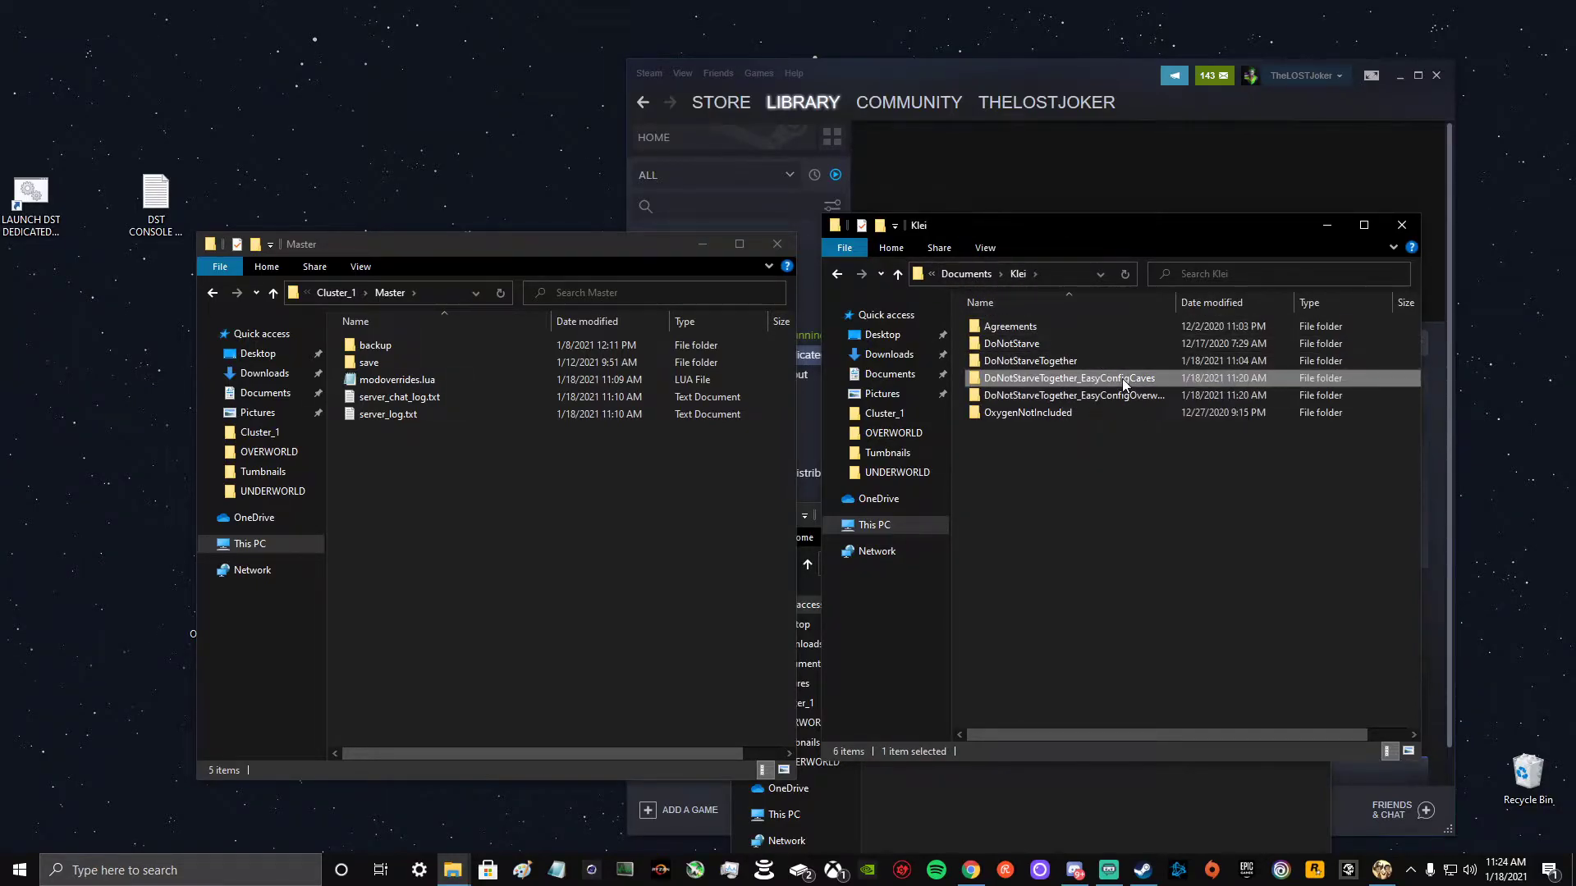
{"action": "double_click", "coordinate": [1121, 378]}
{"action": "double_click", "coordinate": [1050, 324]}
- Browse the old world's Cluster_1 and its Caves folder in the left window
{"action": "left_click", "coordinate": [508, 428]}
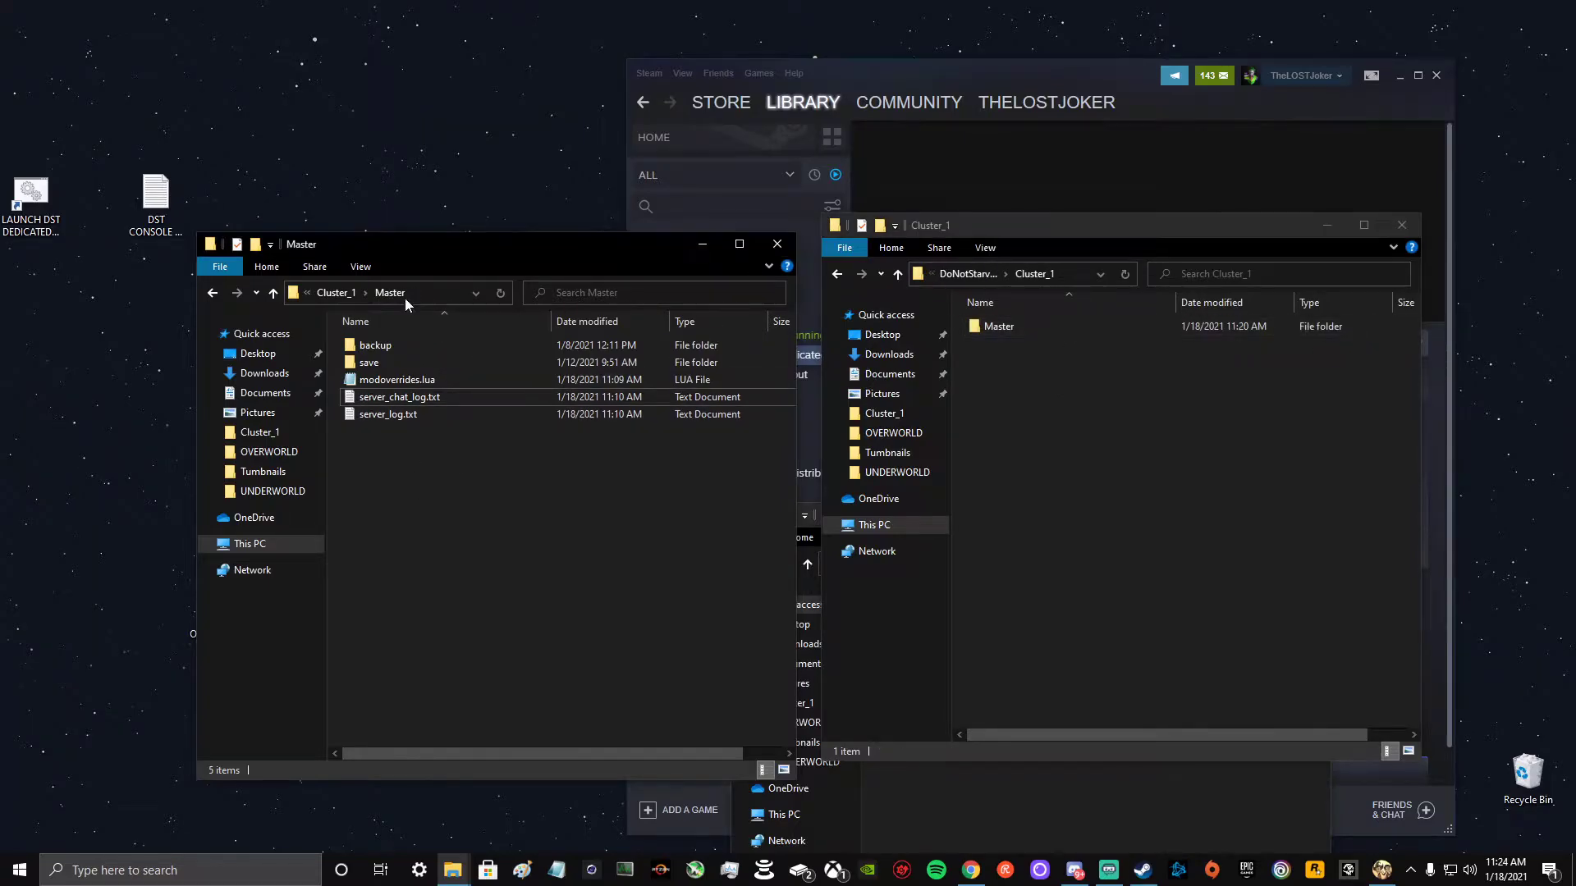
{"action": "left_click", "coordinate": [336, 292]}
{"action": "double_click", "coordinate": [388, 352]}
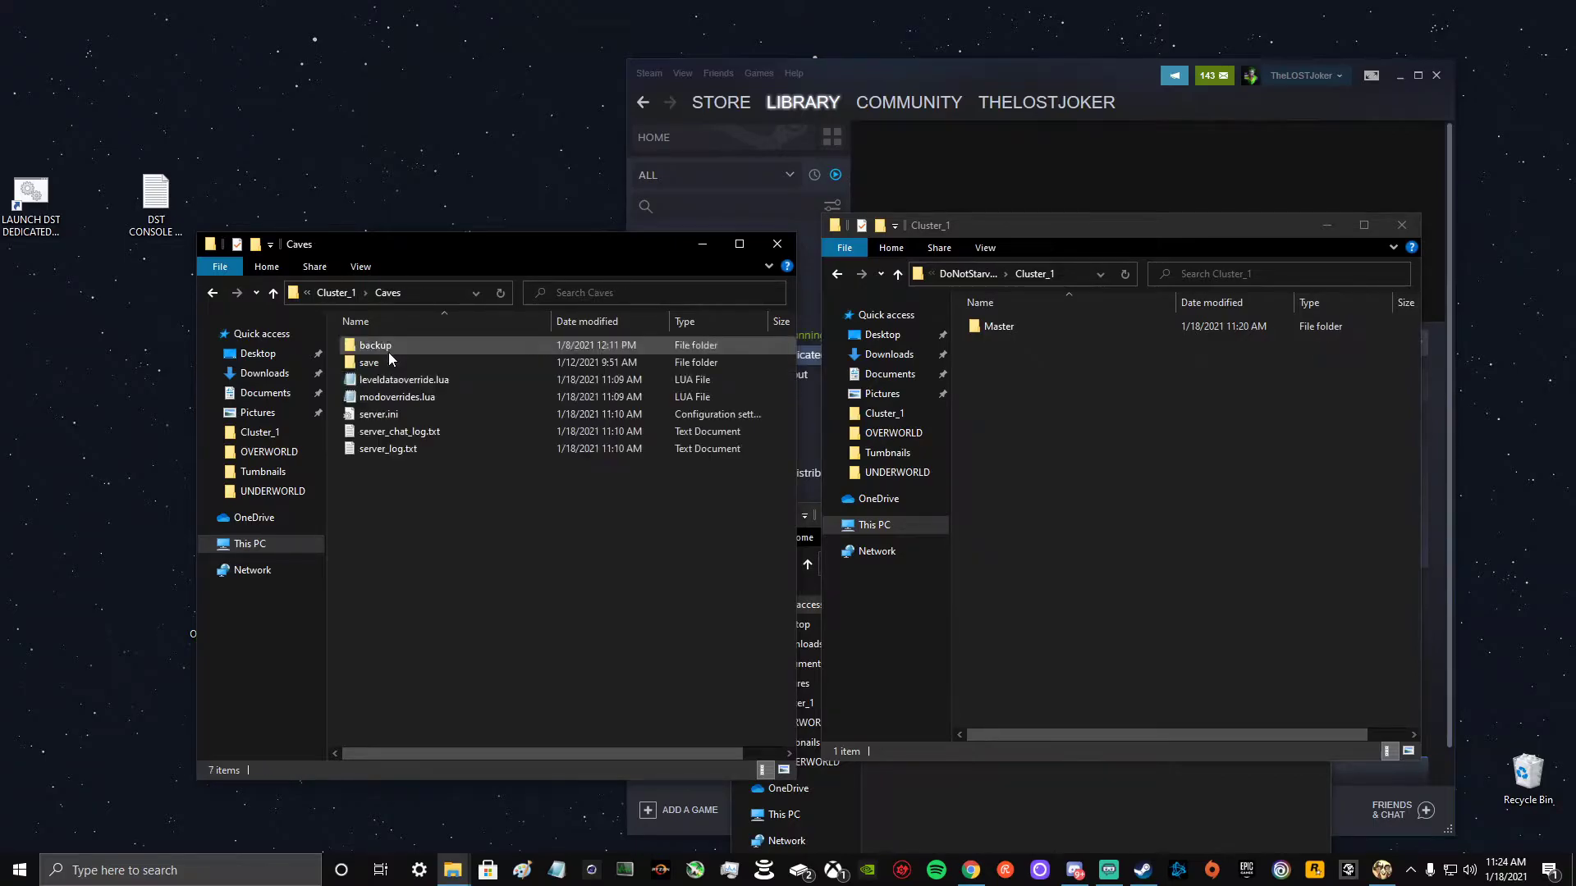
{"action": "left_click", "coordinate": [318, 293]}
- Cut cluster.ini and cluster_token.txt from the old world and paste them into Caves Cluster_1
{"action": "left_click", "coordinate": [417, 386]}
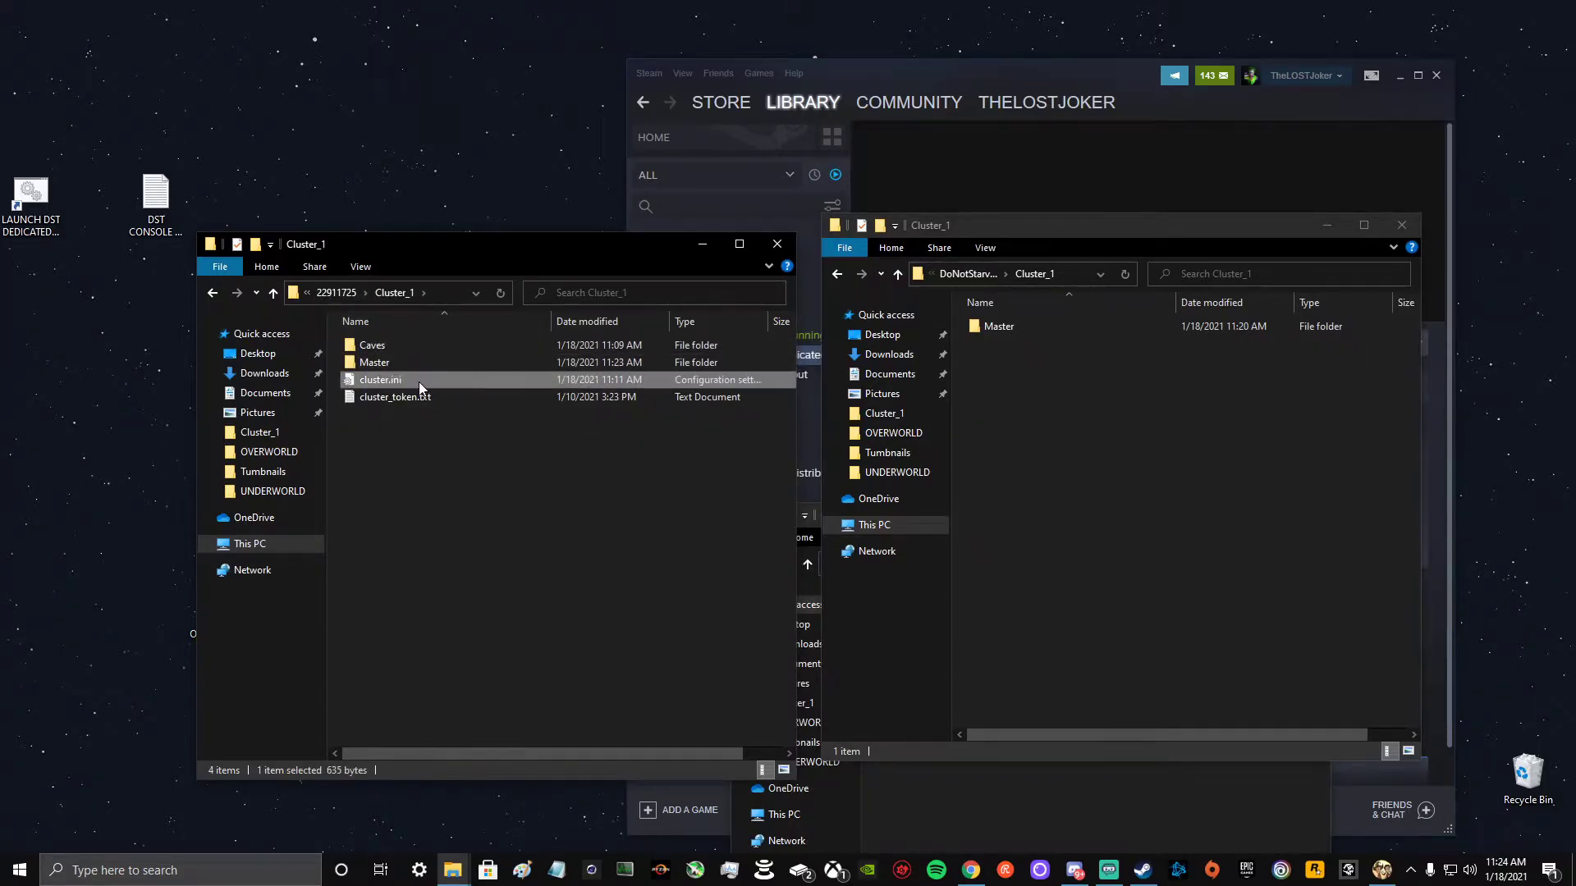
{"action": "left_click_drag", "start_coordinate": [419, 381], "coordinate": [1106, 427]}
{"action": "left_click", "coordinate": [462, 484]}
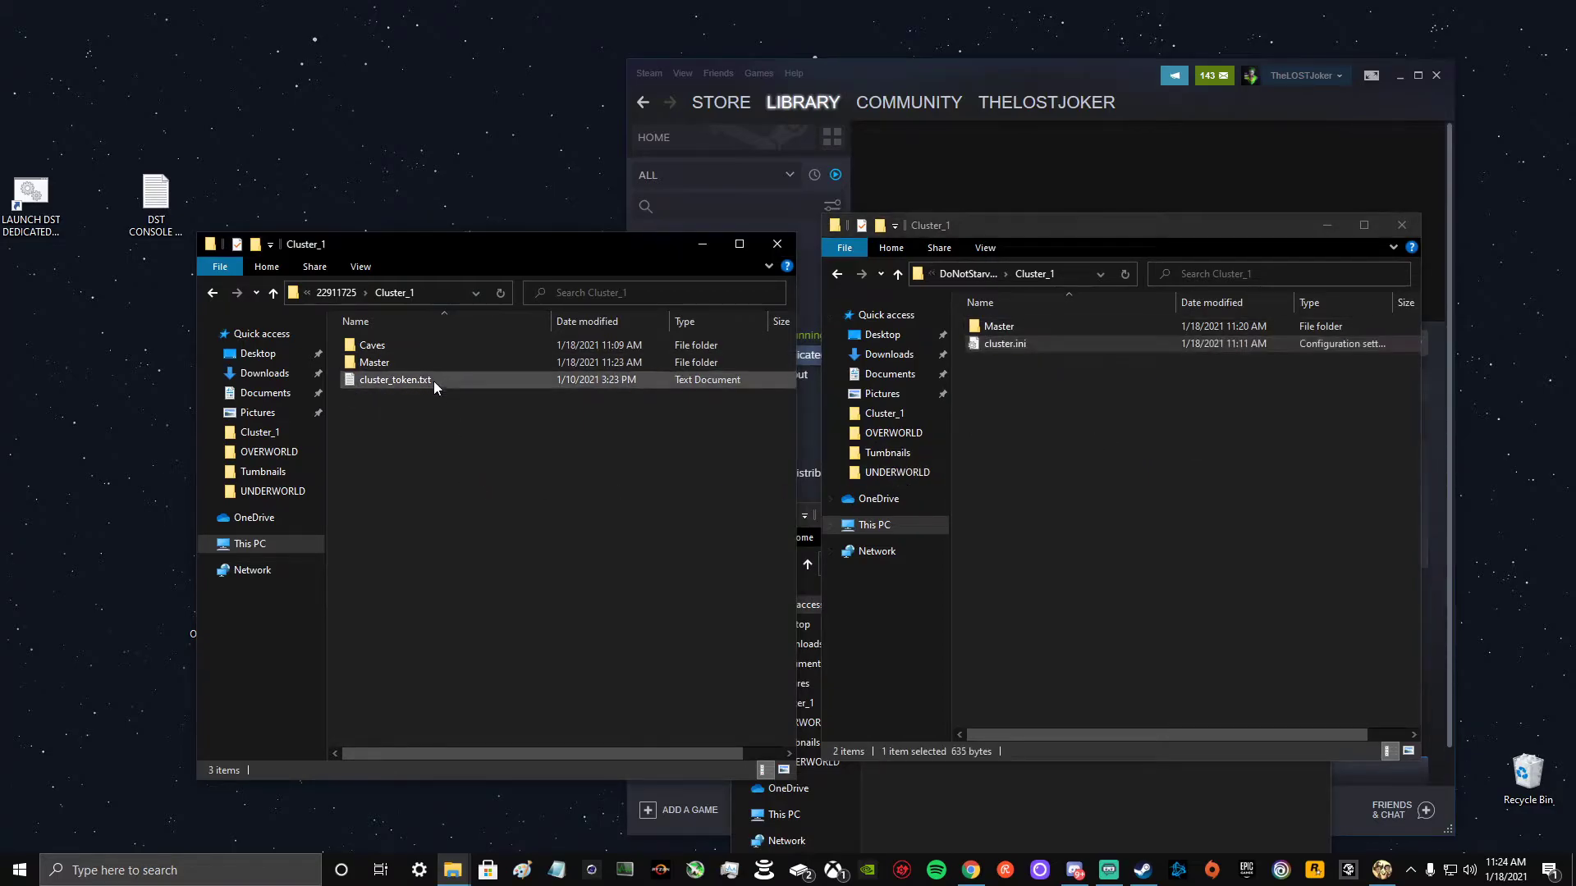
{"action": "mouse_move", "coordinate": [1110, 346]}
{"action": "left_mouse_down"}
{"action": "mouse_move", "coordinate": [559, 495]}
{"action": "mouse_move", "coordinate": [450, 490]}
{"action": "mouse_move", "coordinate": [382, 380]}
{"action": "left_mouse_up"}
{"action": "right_click", "coordinate": [383, 381]}
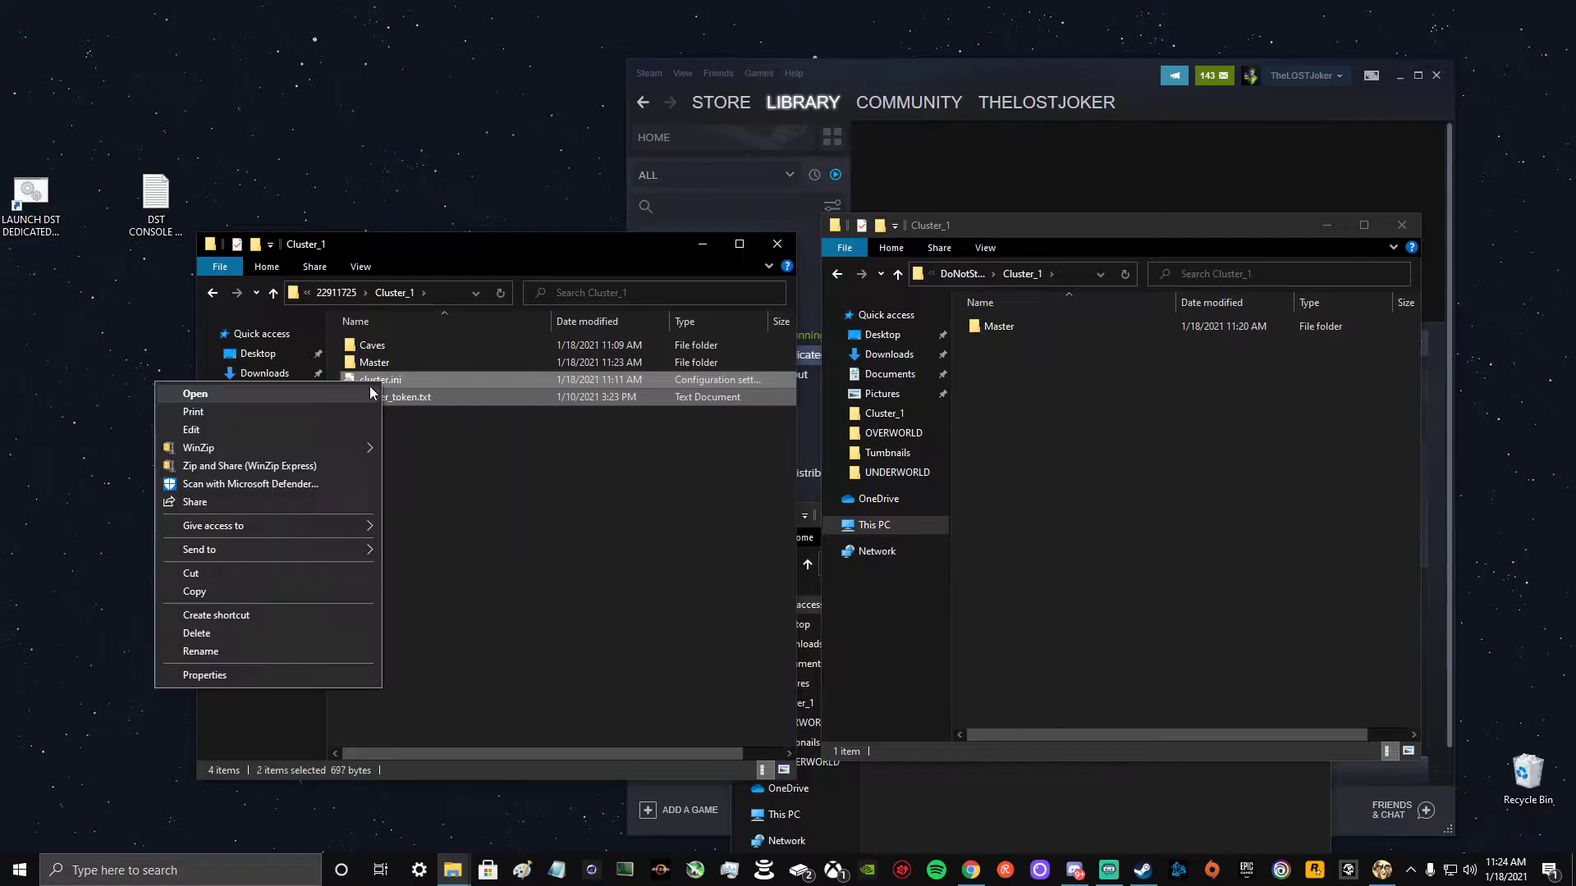
{"action": "left_click", "coordinate": [195, 578]}
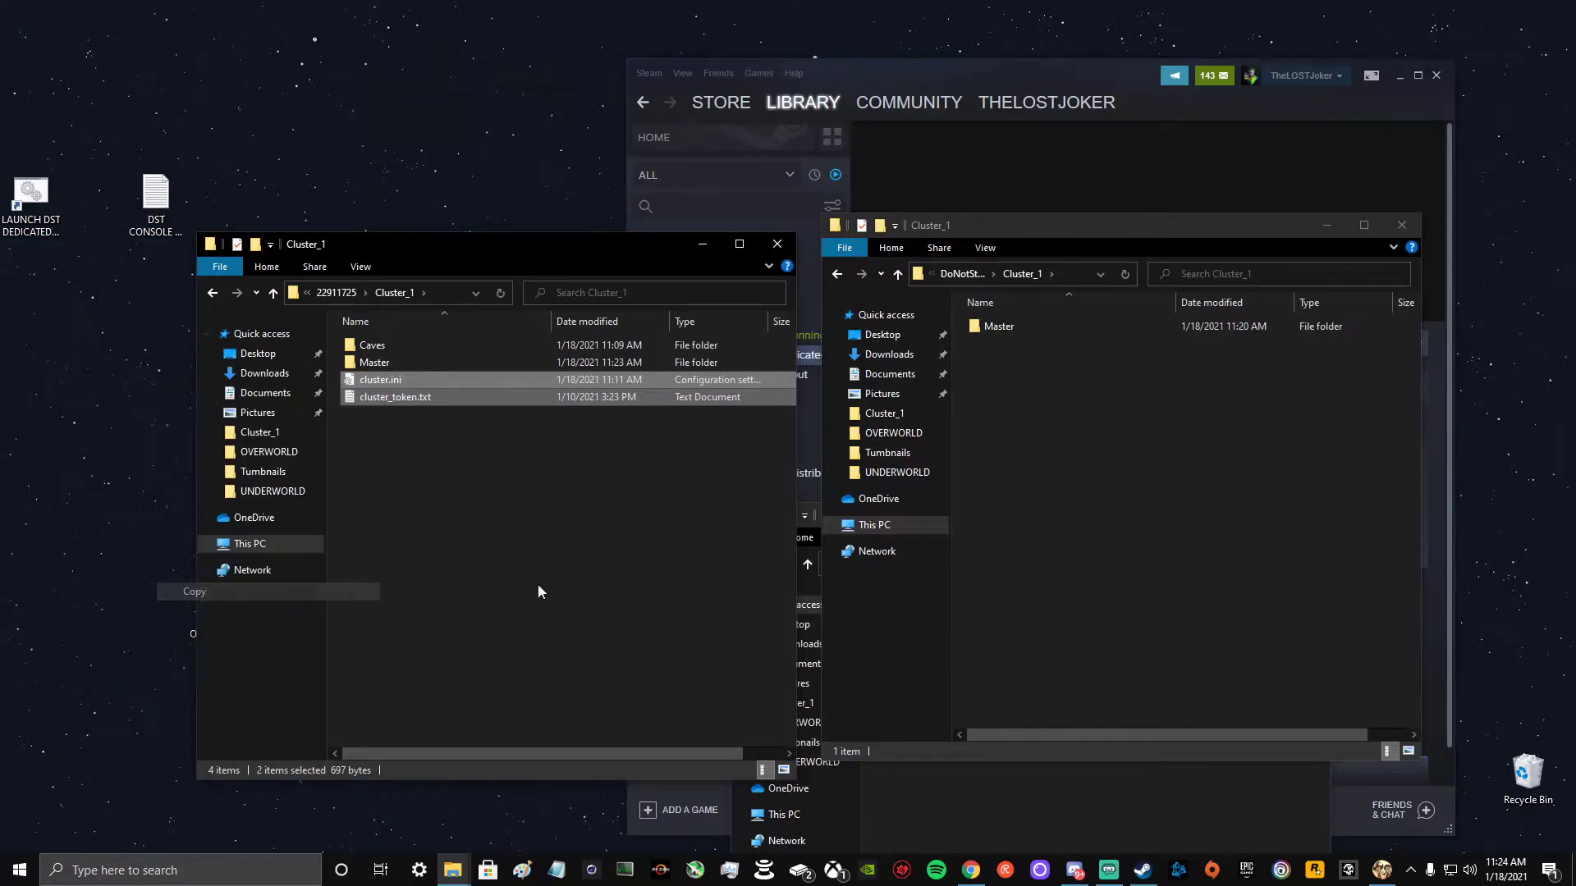
{"action": "right_click", "coordinate": [1177, 534]}
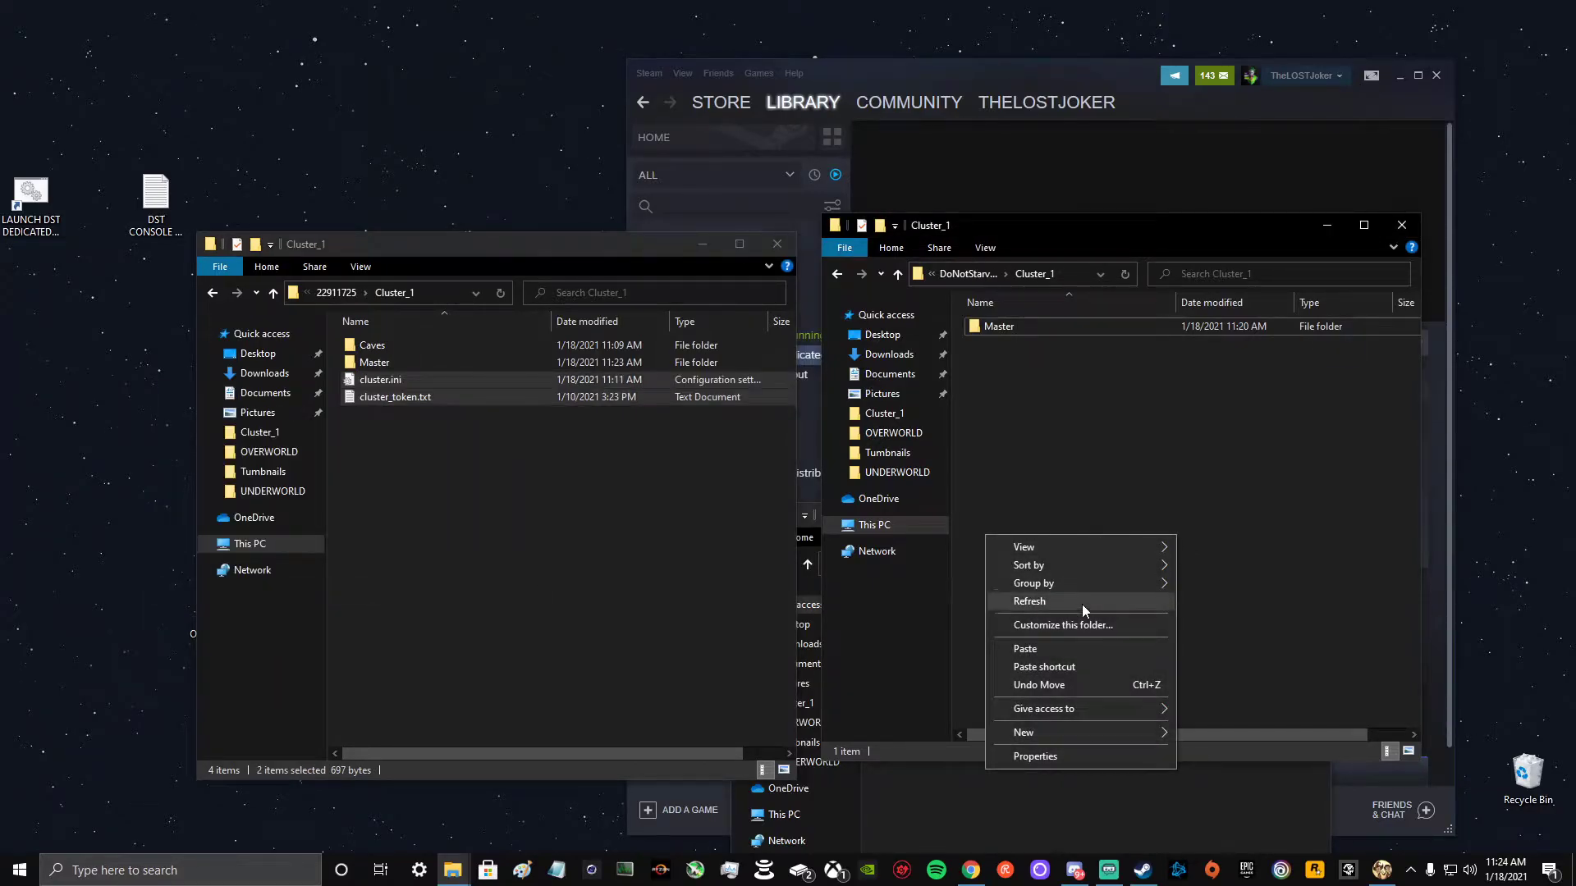
{"action": "left_click", "coordinate": [1077, 648]}
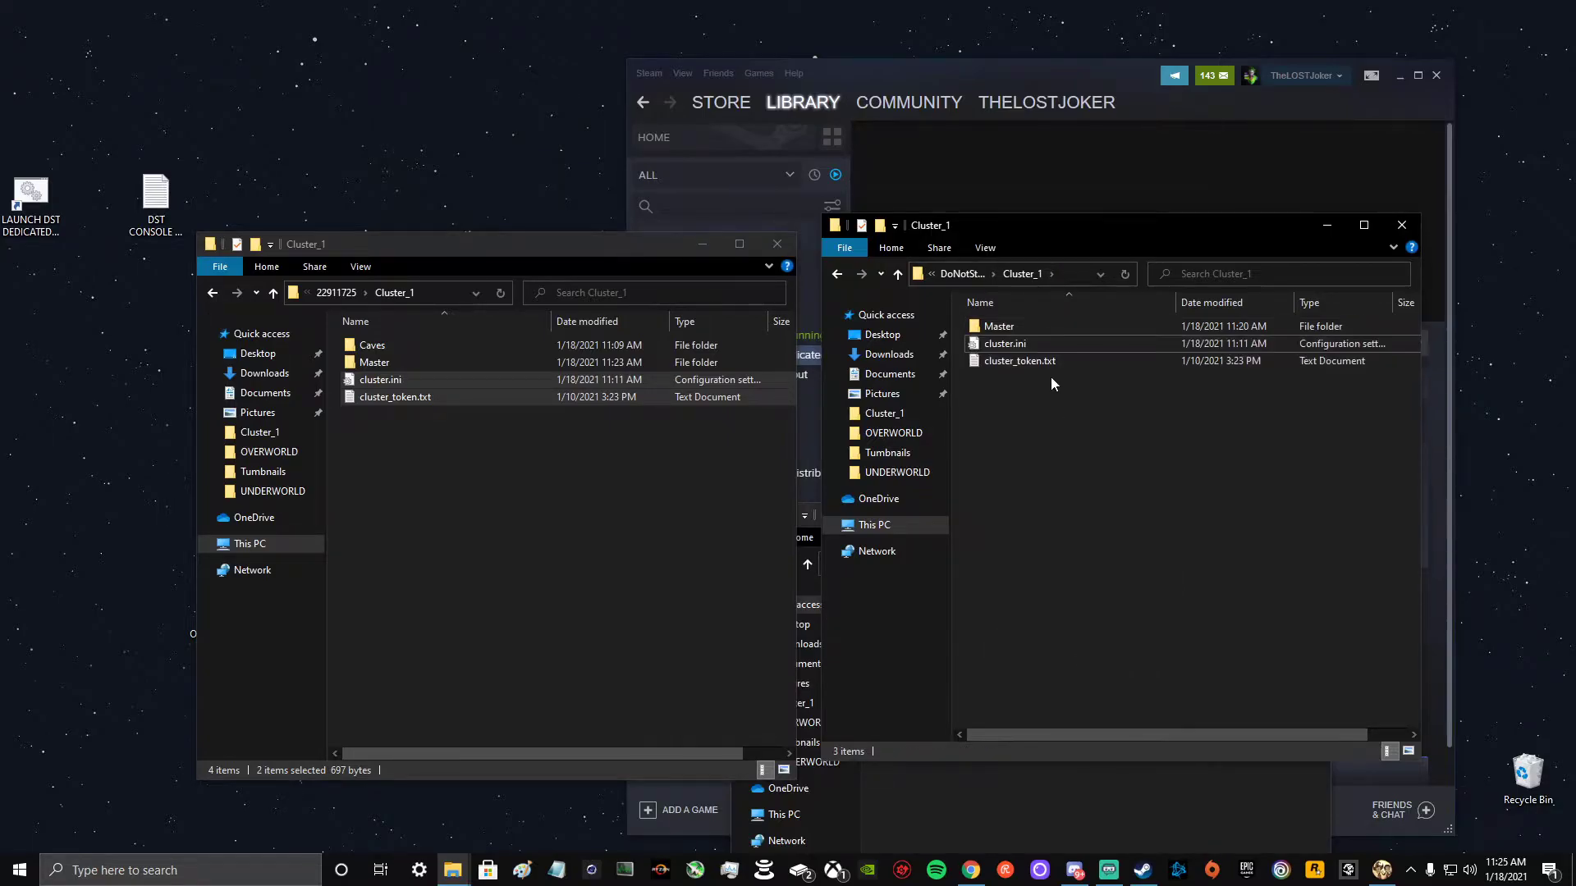
- Copy cluster_token.txt from the UNDERWORLD folder on the desktop
{"action": "left_click", "coordinate": [701, 244]}
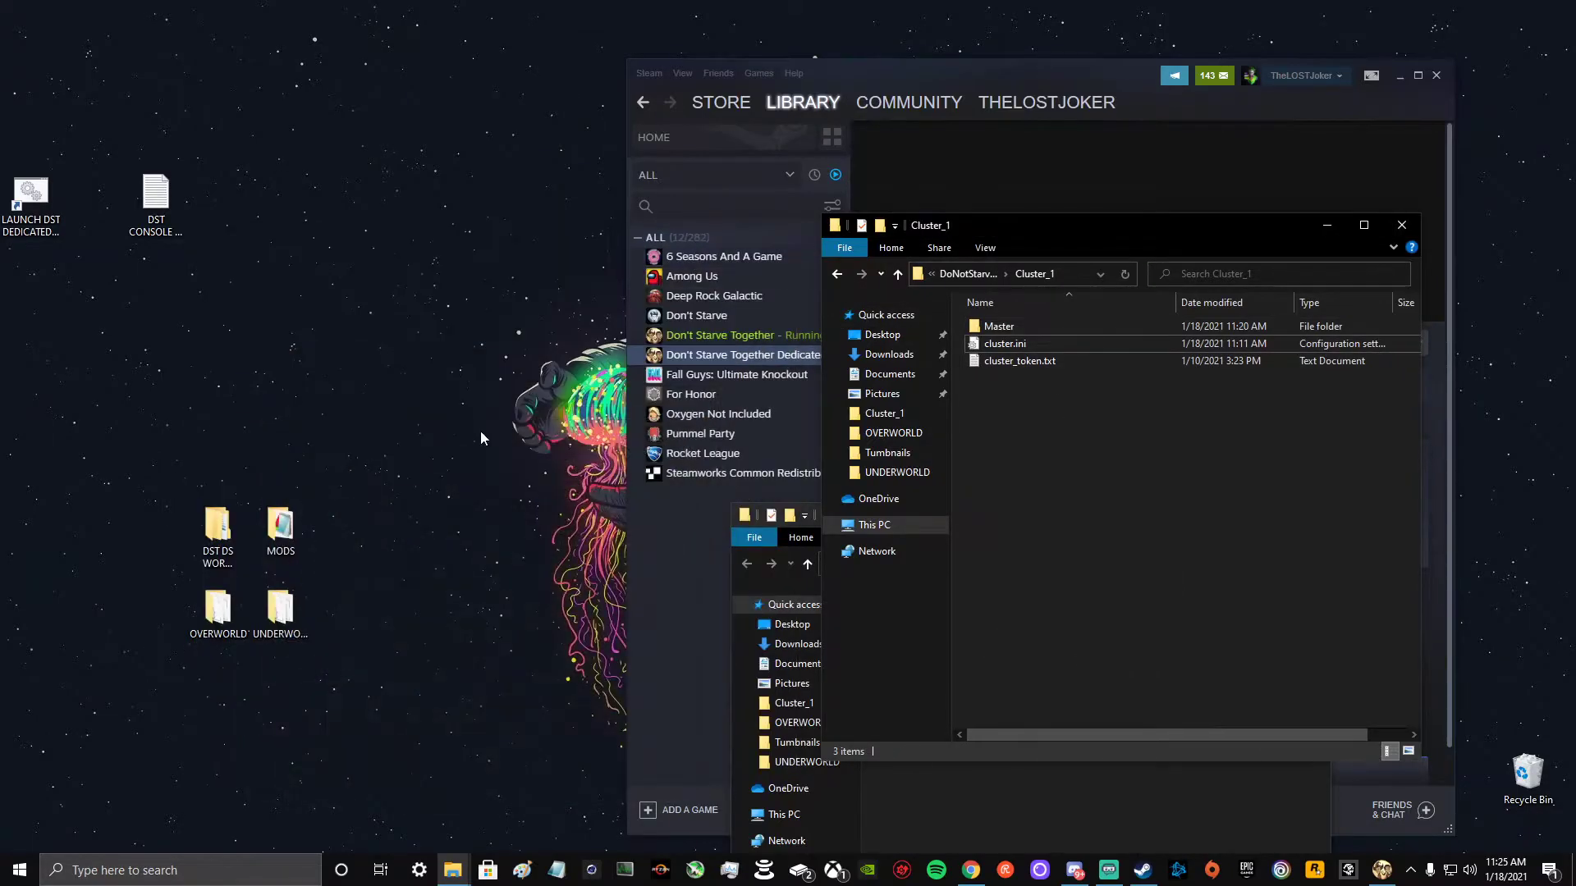
{"action": "double_click", "coordinate": [280, 607]}
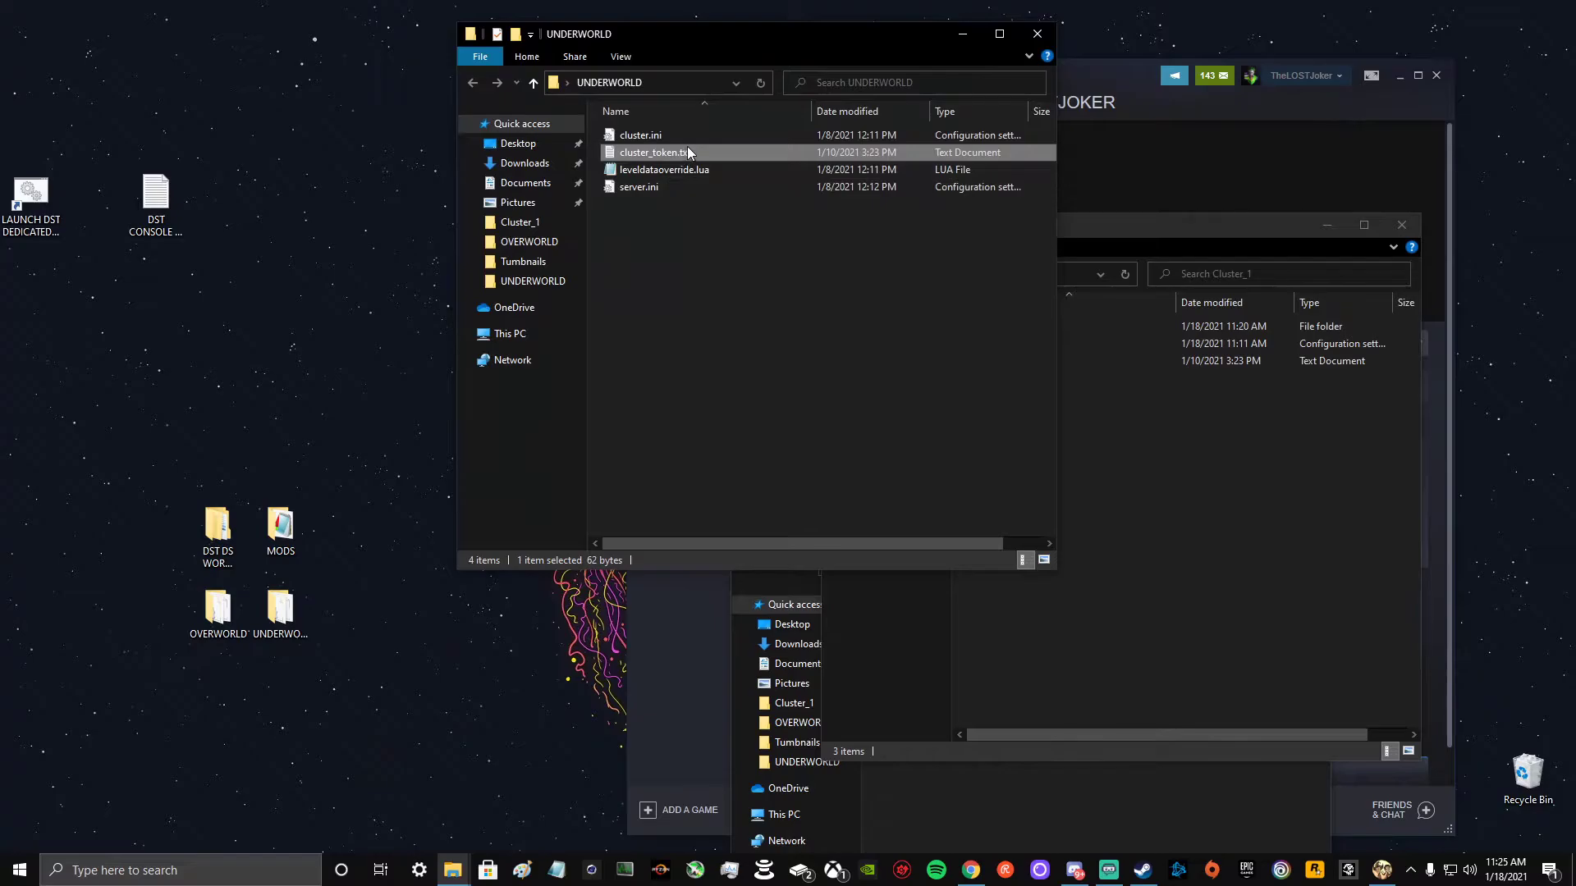
{"action": "left_click", "coordinate": [700, 151]}
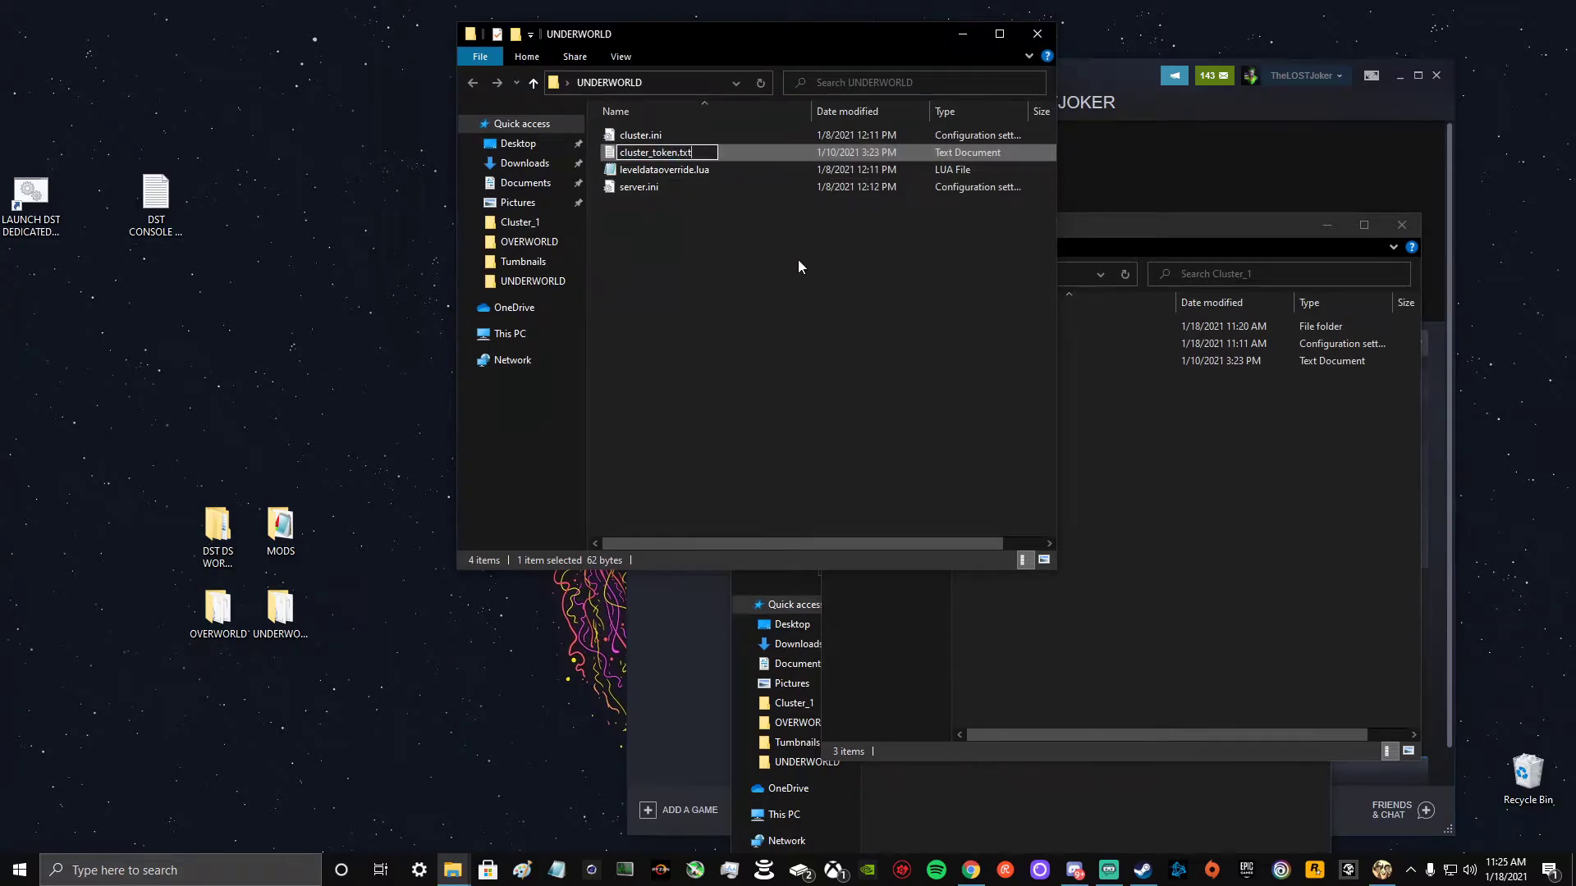
{"action": "left_click", "coordinate": [716, 156]}
{"action": "right_click", "coordinate": [716, 155]}
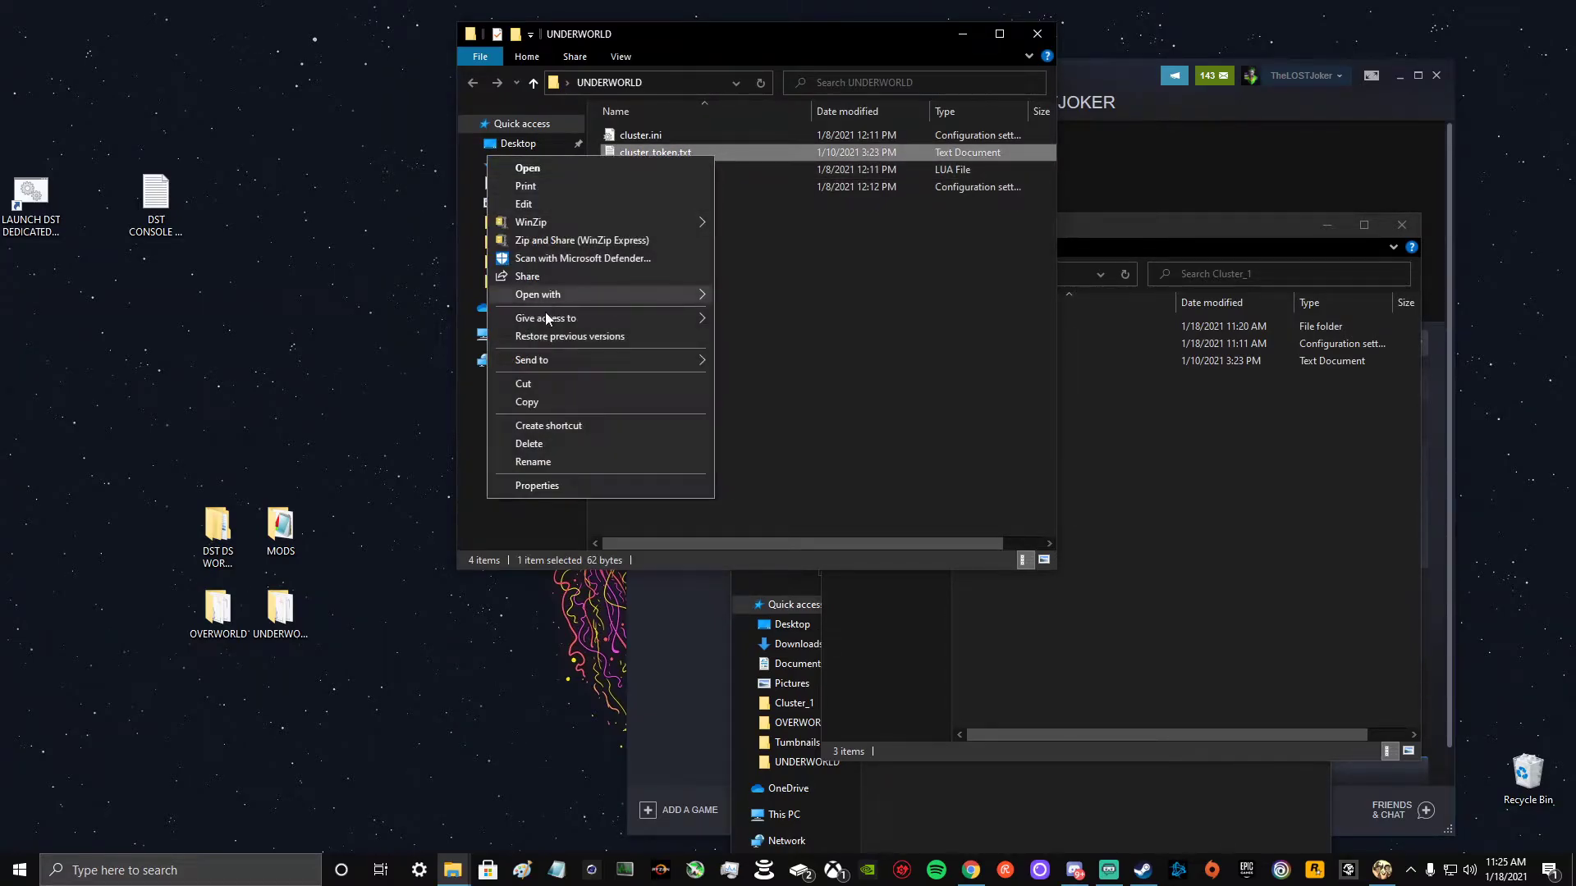
{"action": "left_click", "coordinate": [530, 405]}
- Paste it into Cluster_1, replacing the existing file, then open the Master folder
{"action": "left_click", "coordinate": [1150, 539]}
{"action": "right_click", "coordinate": [1150, 539]}
{"action": "left_click", "coordinate": [1055, 661]}
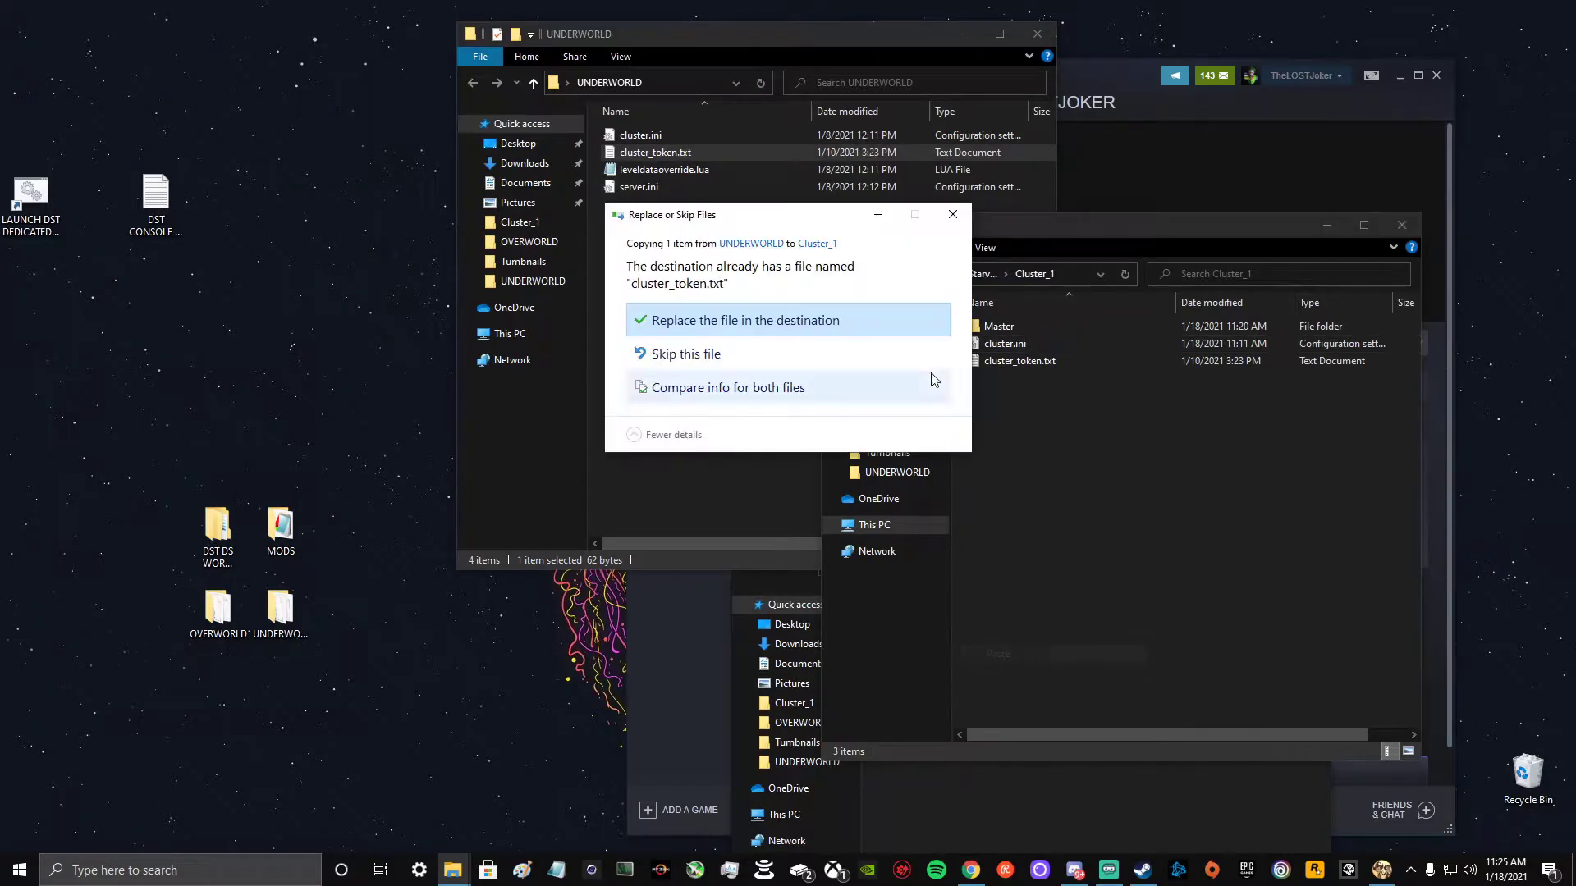
{"action": "left_click", "coordinate": [814, 322]}
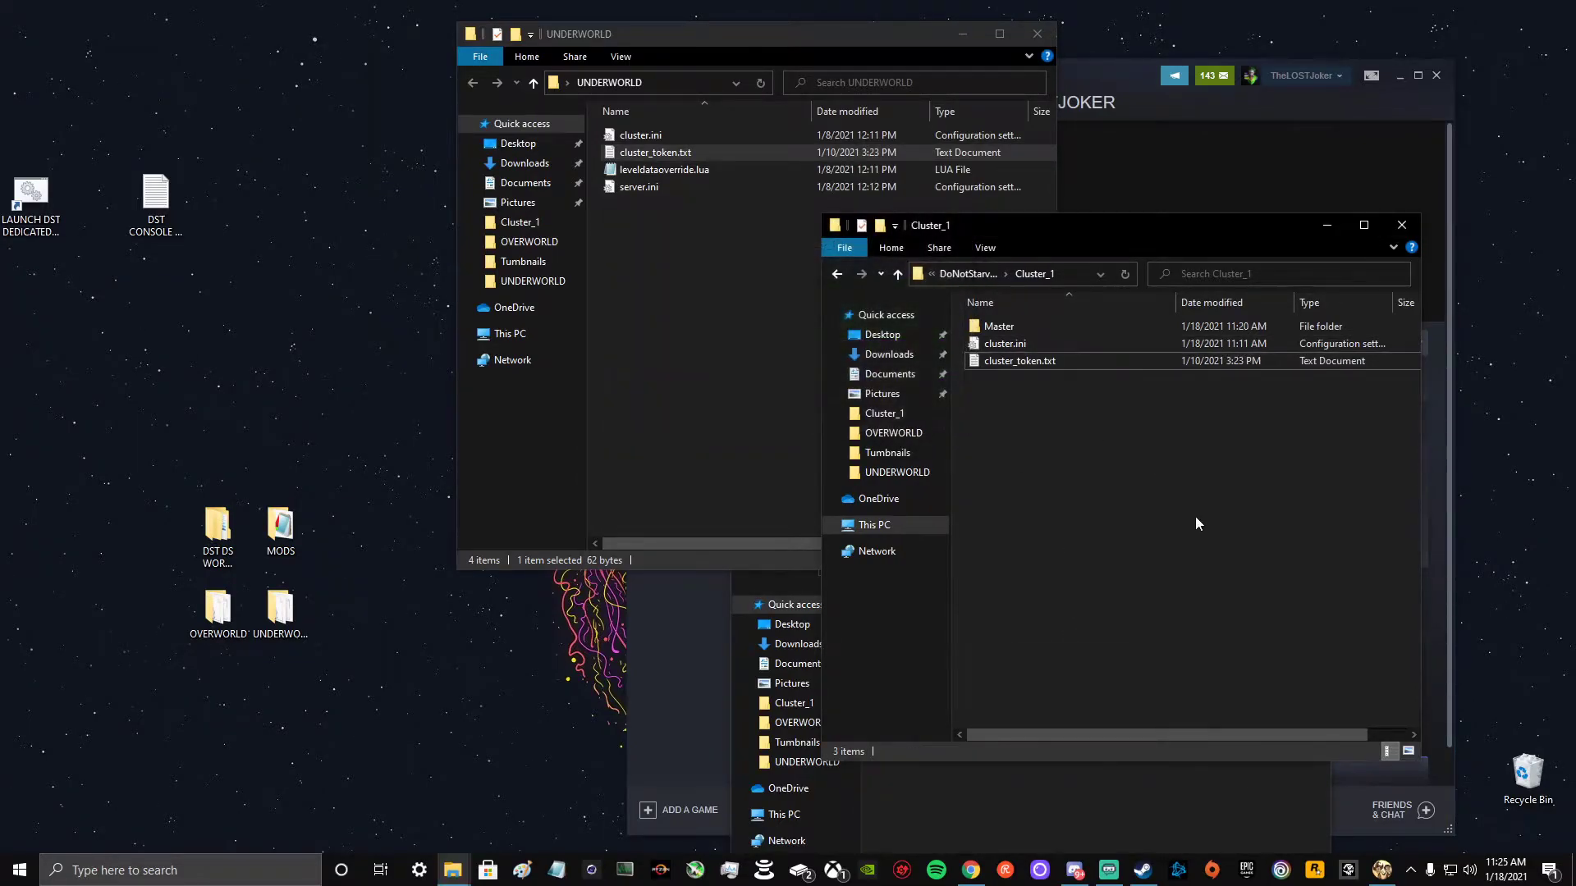
{"action": "double_click", "coordinate": [1042, 329]}
{"action": "left_click_drag", "start_coordinate": [877, 37], "coordinate": [475, 241]}
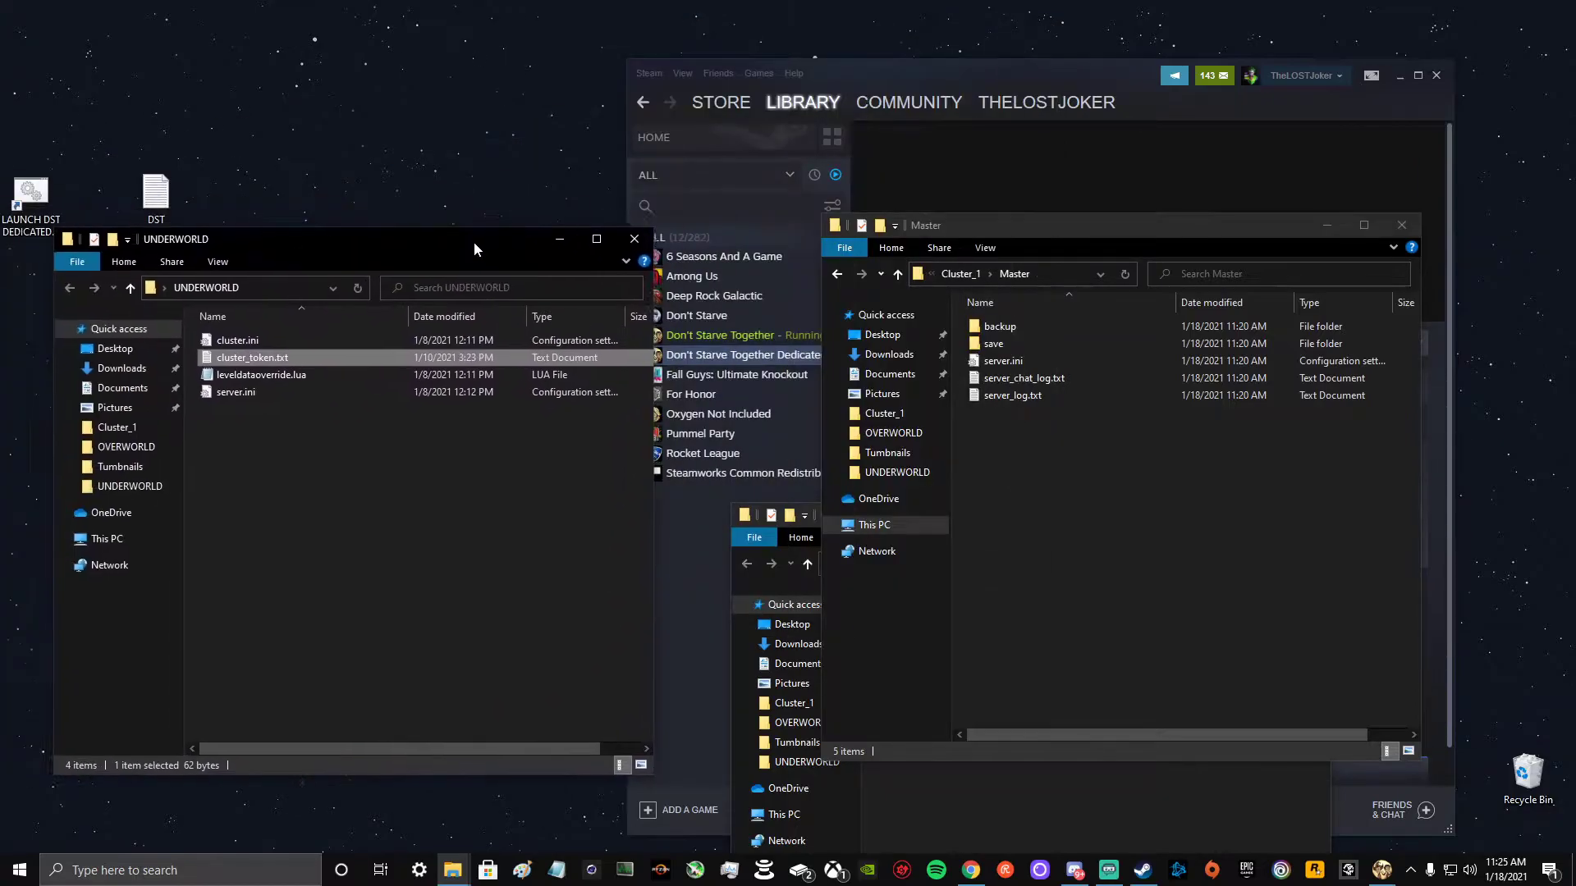
{"action": "left_click", "coordinate": [574, 249]}
{"action": "double_click", "coordinate": [390, 353]}
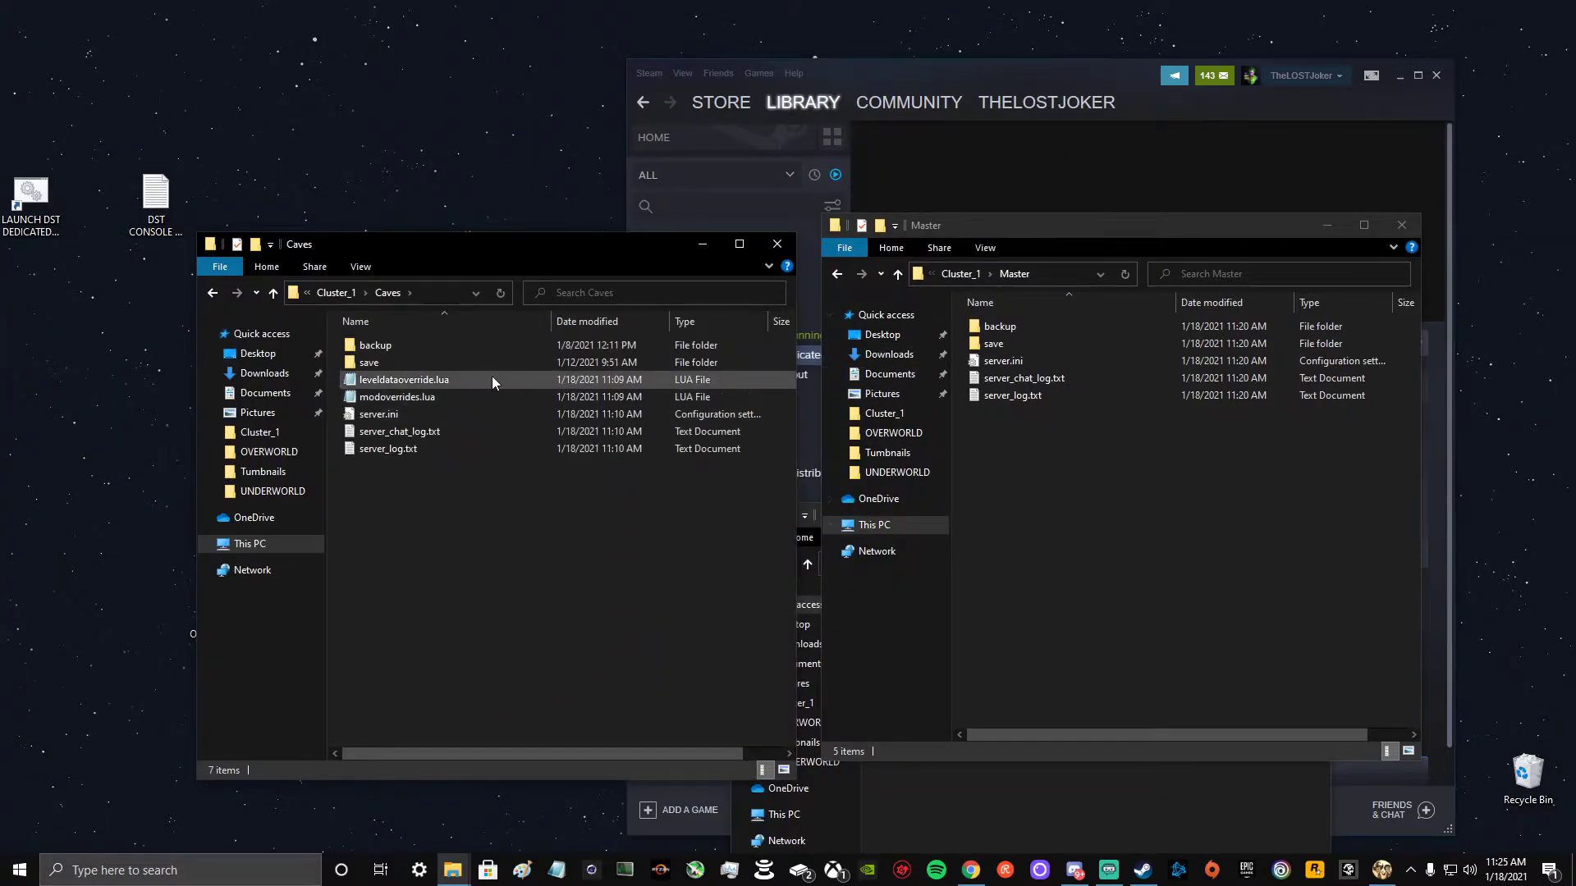
{"action": "left_click", "coordinate": [1157, 473]}
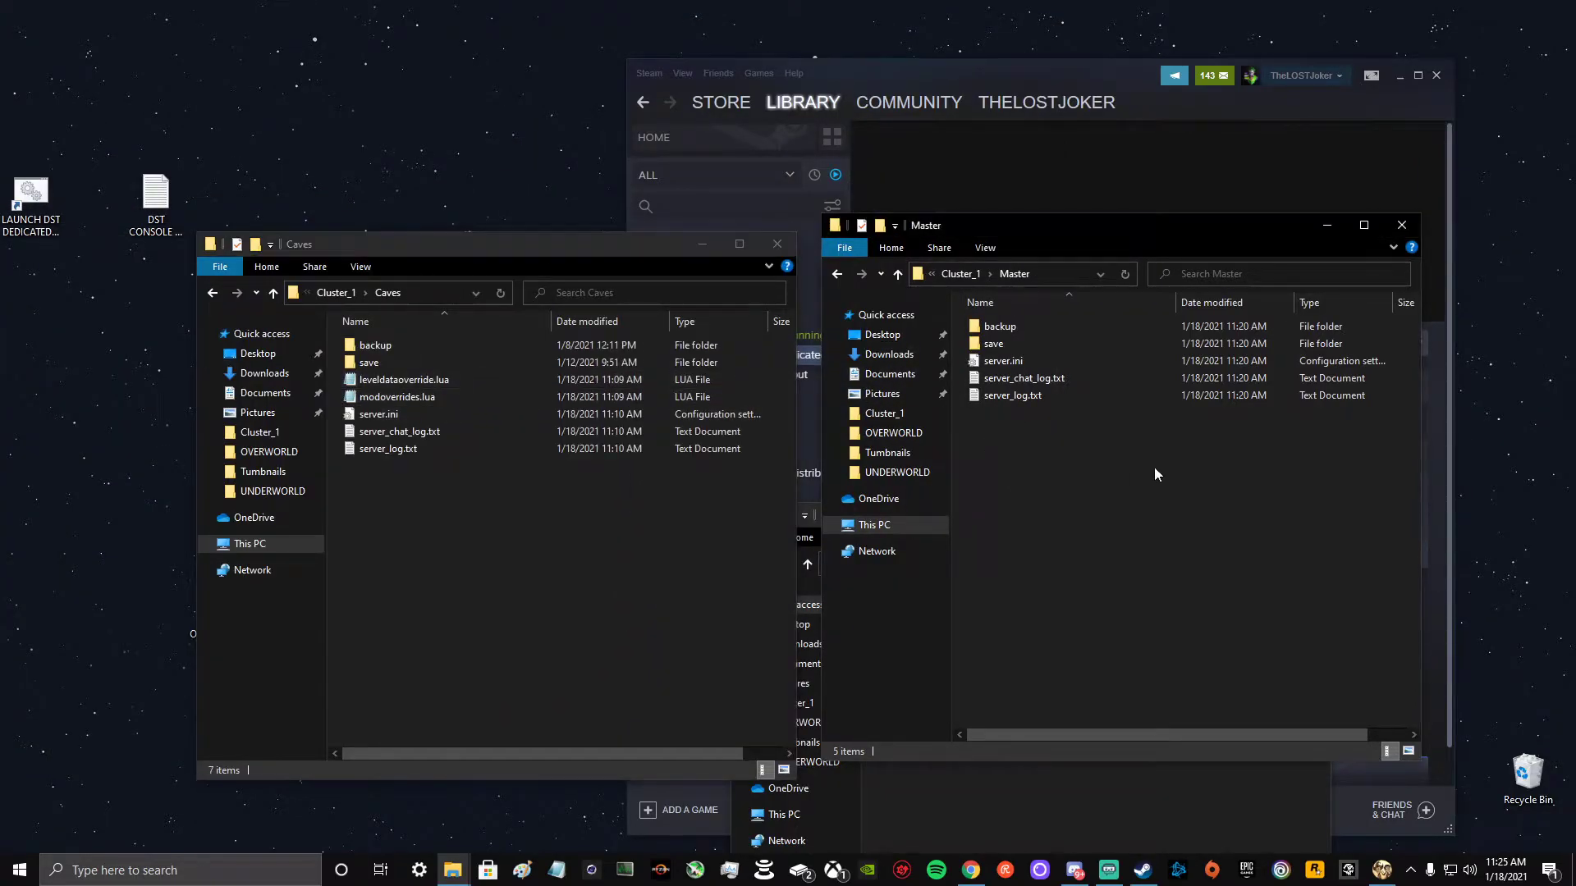
{"action": "left_click", "coordinate": [966, 273]}
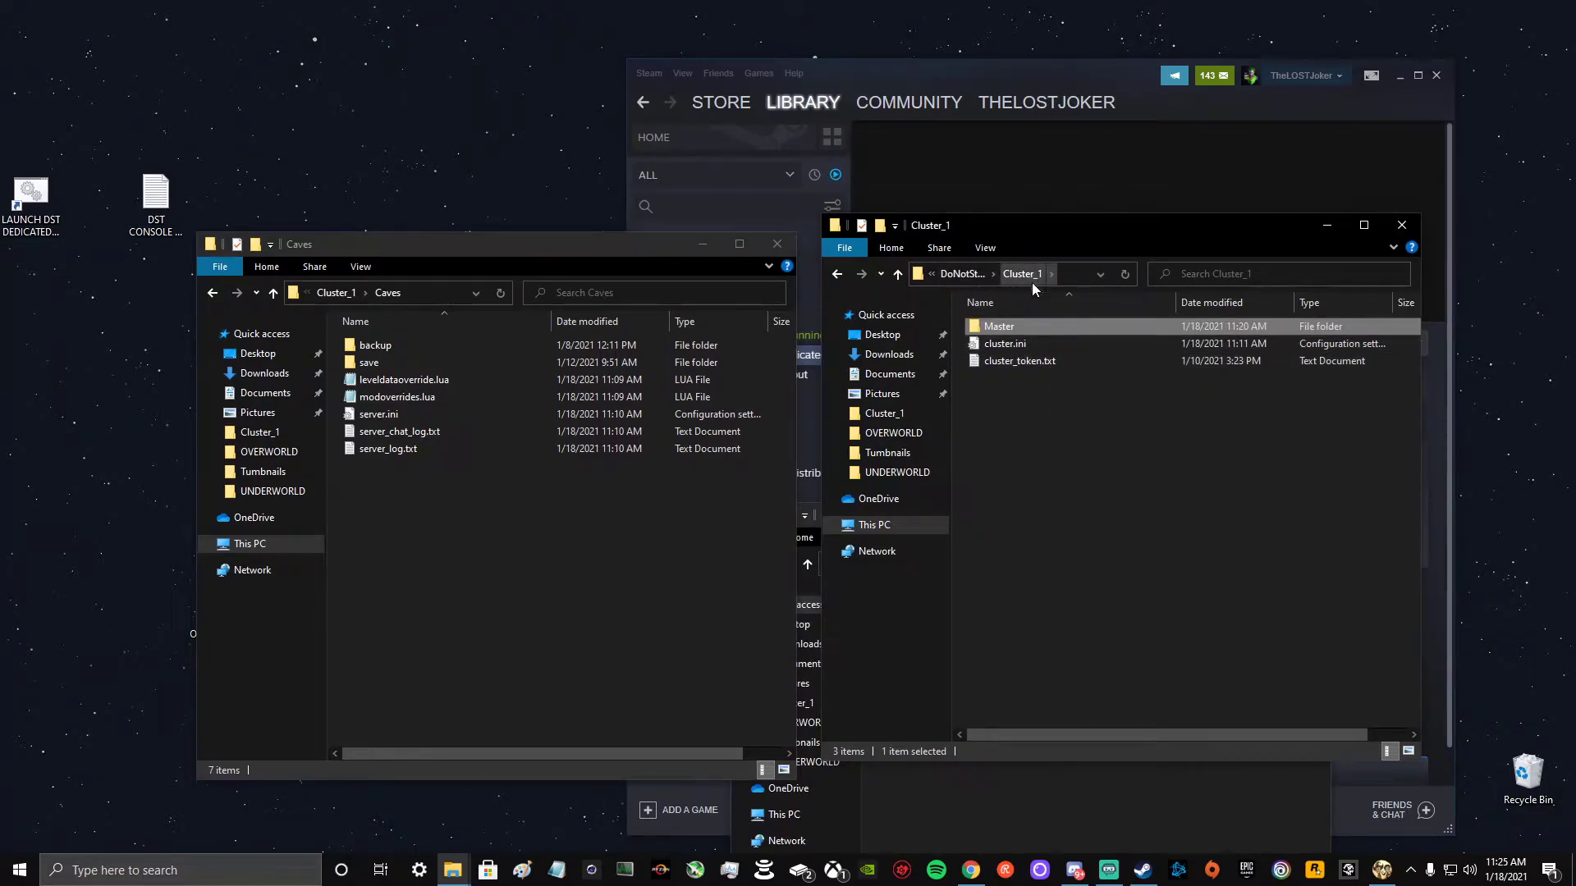
{"action": "double_click", "coordinate": [1023, 325]}
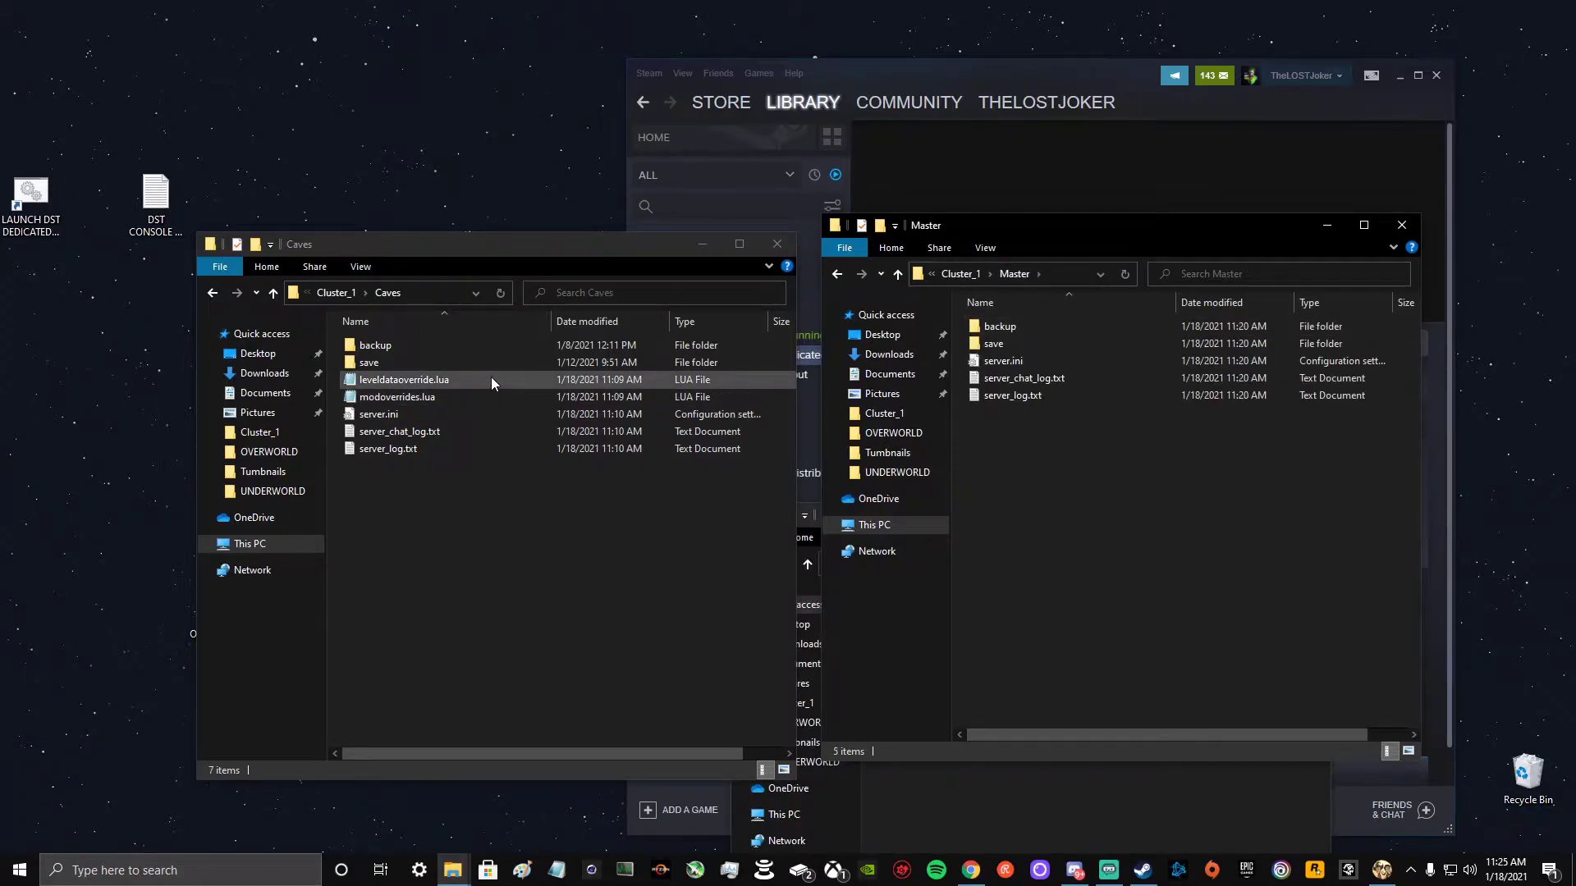
{"action": "mouse_move", "coordinate": [470, 377]}
{"action": "left_mouse_down"}
{"action": "mouse_move", "coordinate": [430, 378]}
{"action": "mouse_move", "coordinate": [1090, 473]}
{"action": "mouse_move", "coordinate": [1044, 500]}
{"action": "left_mouse_up"}
{"action": "double_click", "coordinate": [1023, 379]}
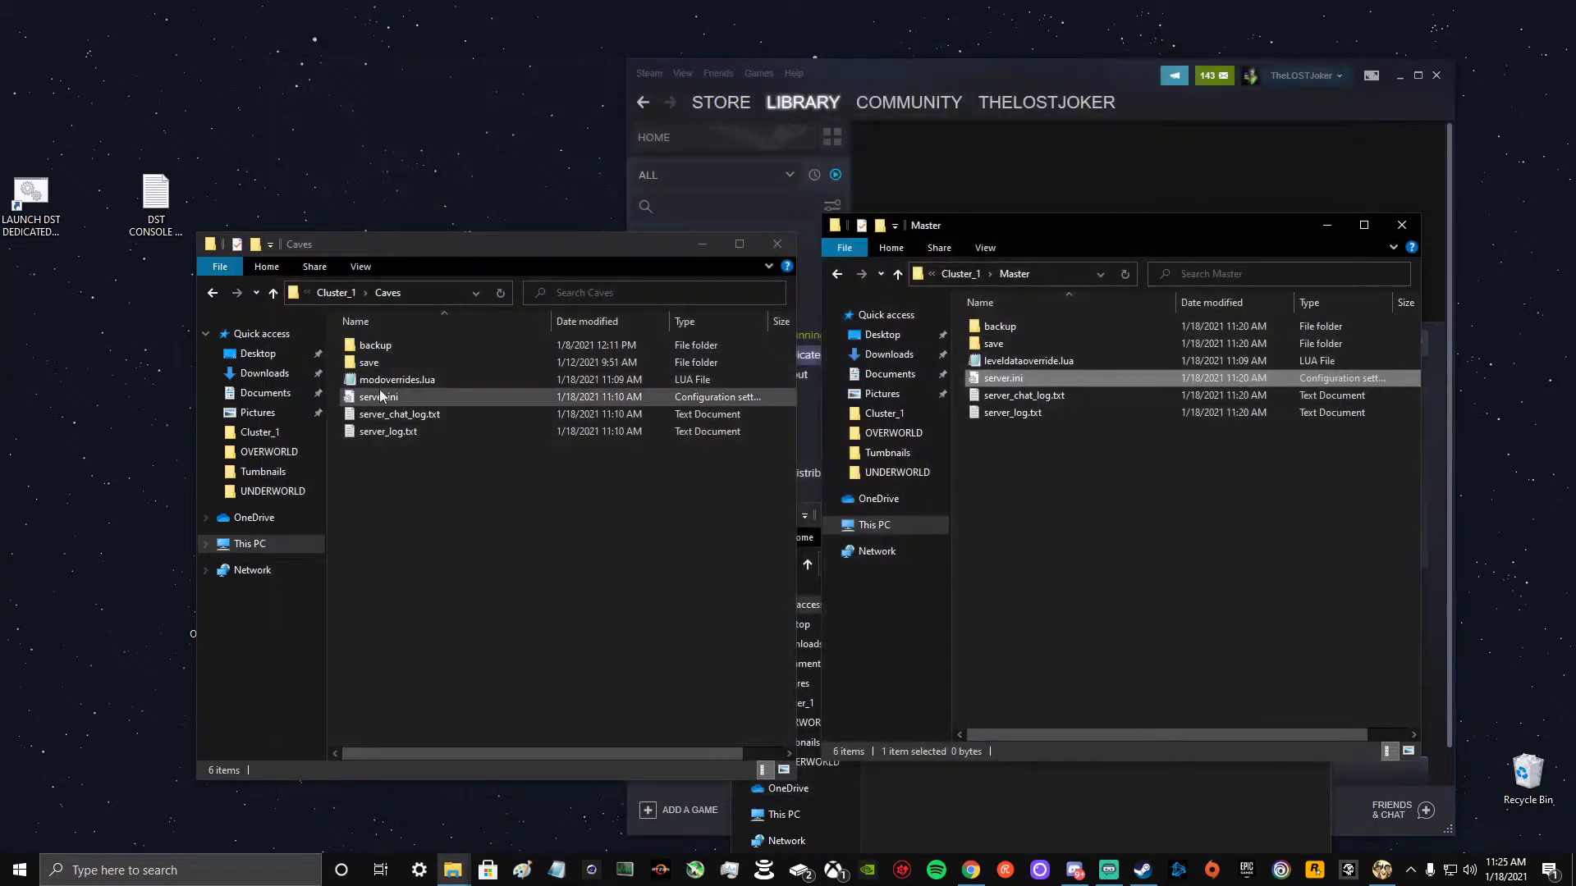
{"action": "left_click", "coordinate": [380, 391]}
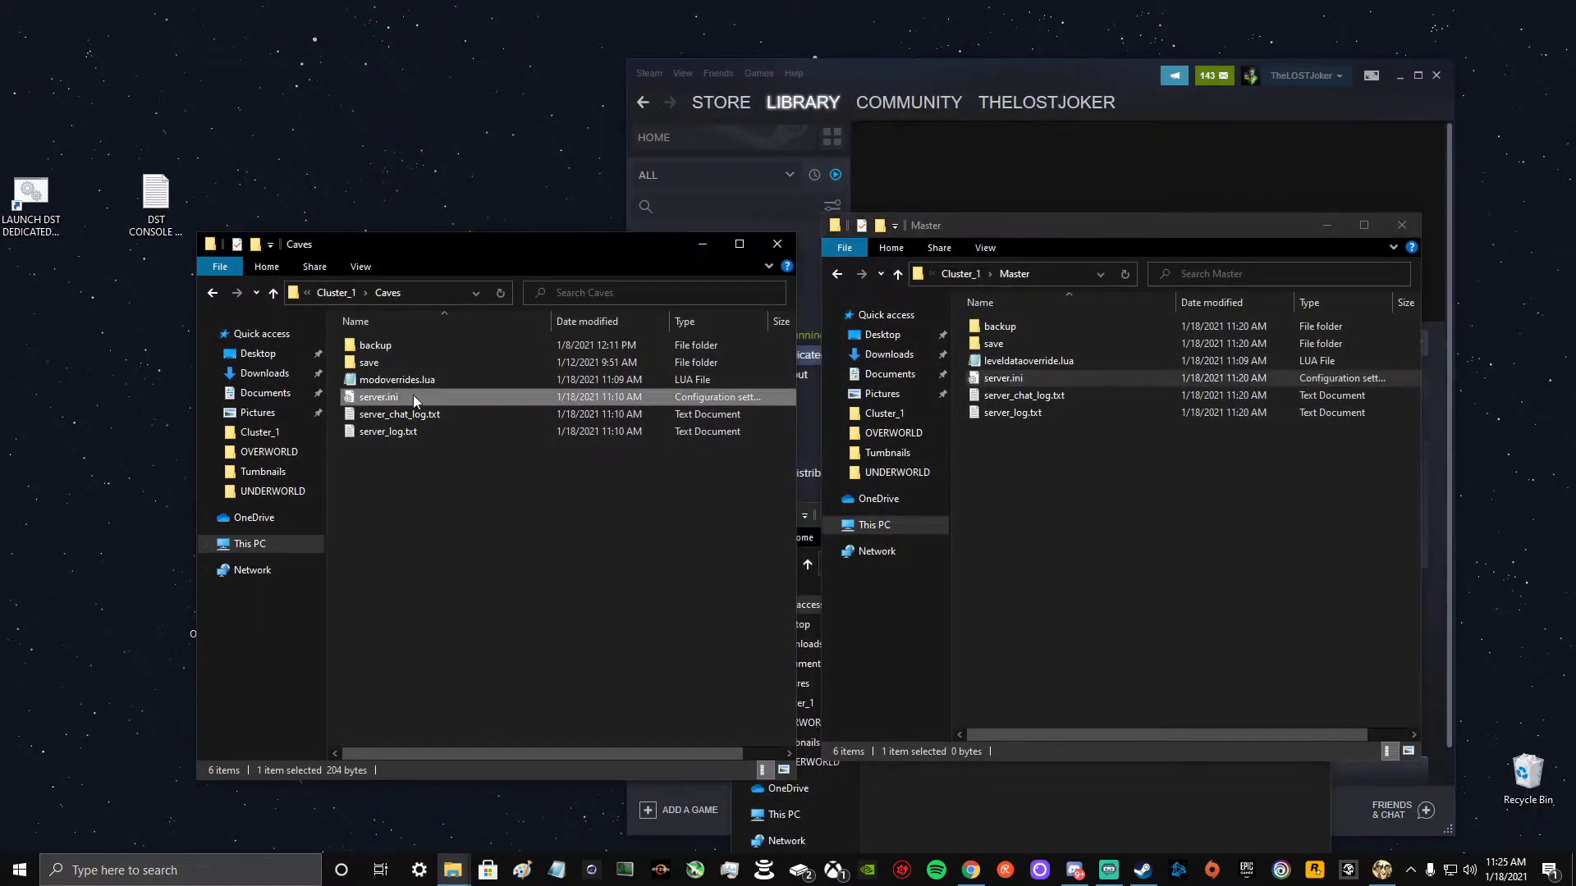
{"action": "left_click_drag", "start_coordinate": [1139, 510], "coordinate": [1137, 511]}
{"action": "left_click", "coordinate": [755, 306]}
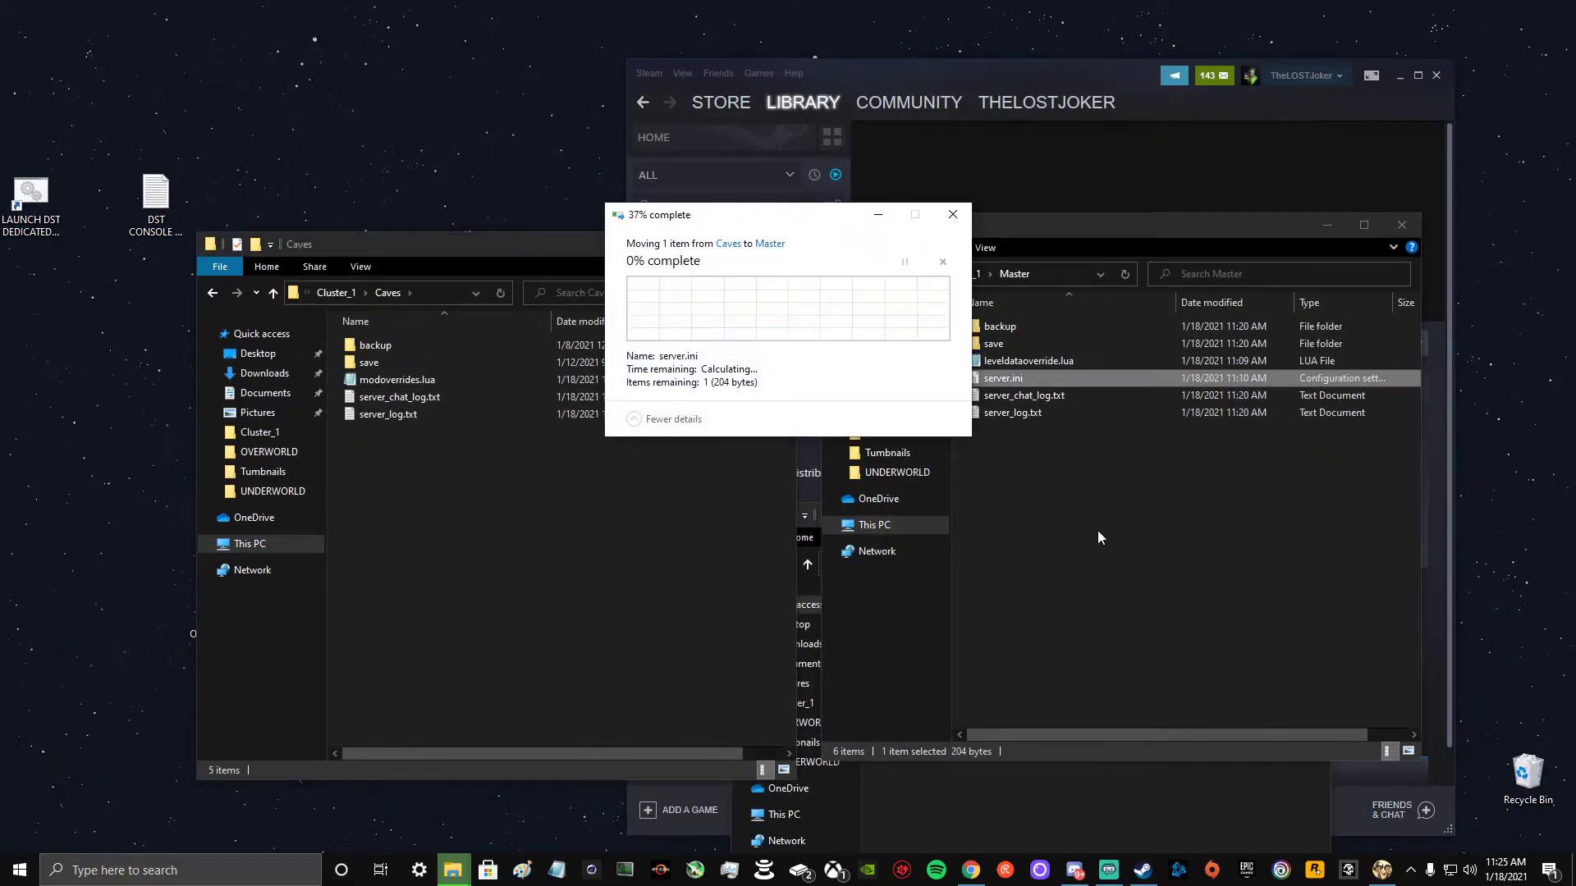
{"action": "double_click", "coordinate": [1032, 378]}
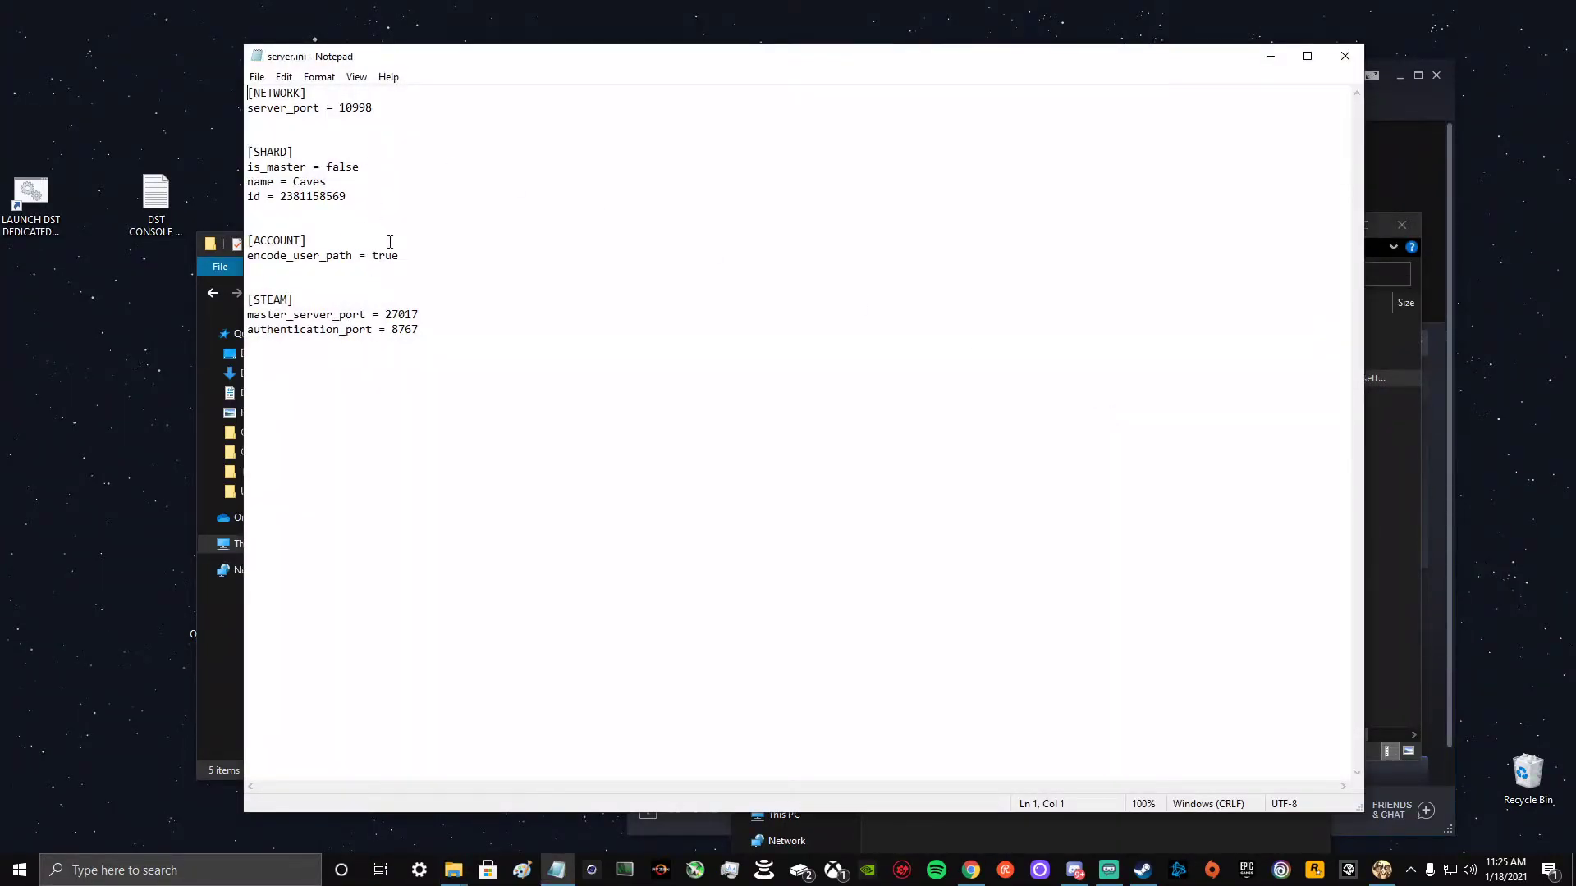
{"action": "left_click", "coordinate": [257, 76]}
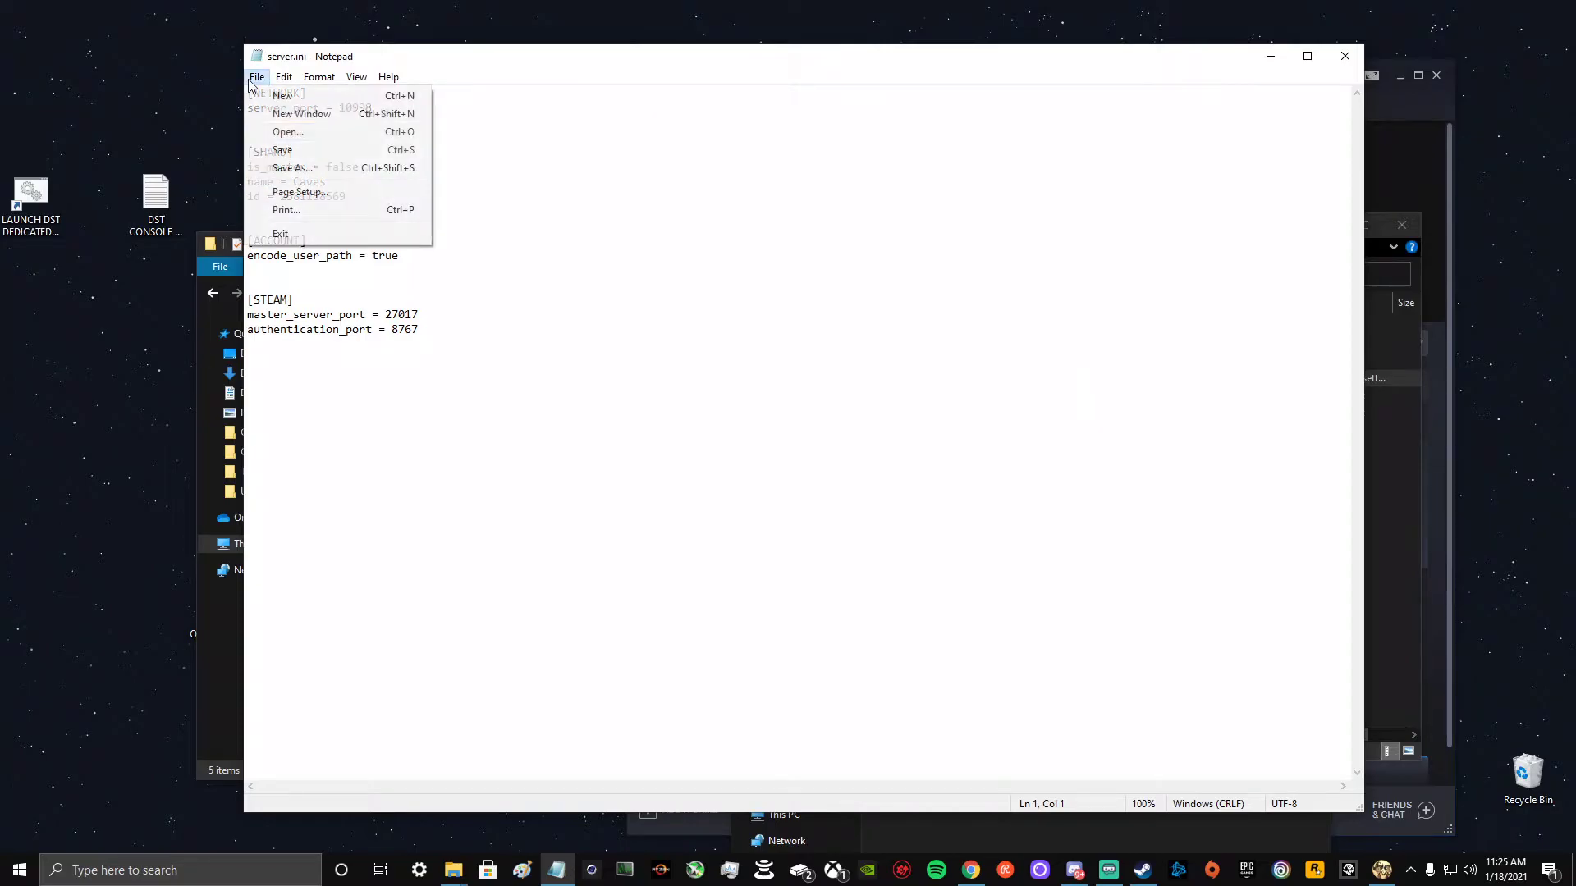
{"action": "left_click", "coordinate": [316, 150]}
{"action": "left_click", "coordinate": [1346, 58]}
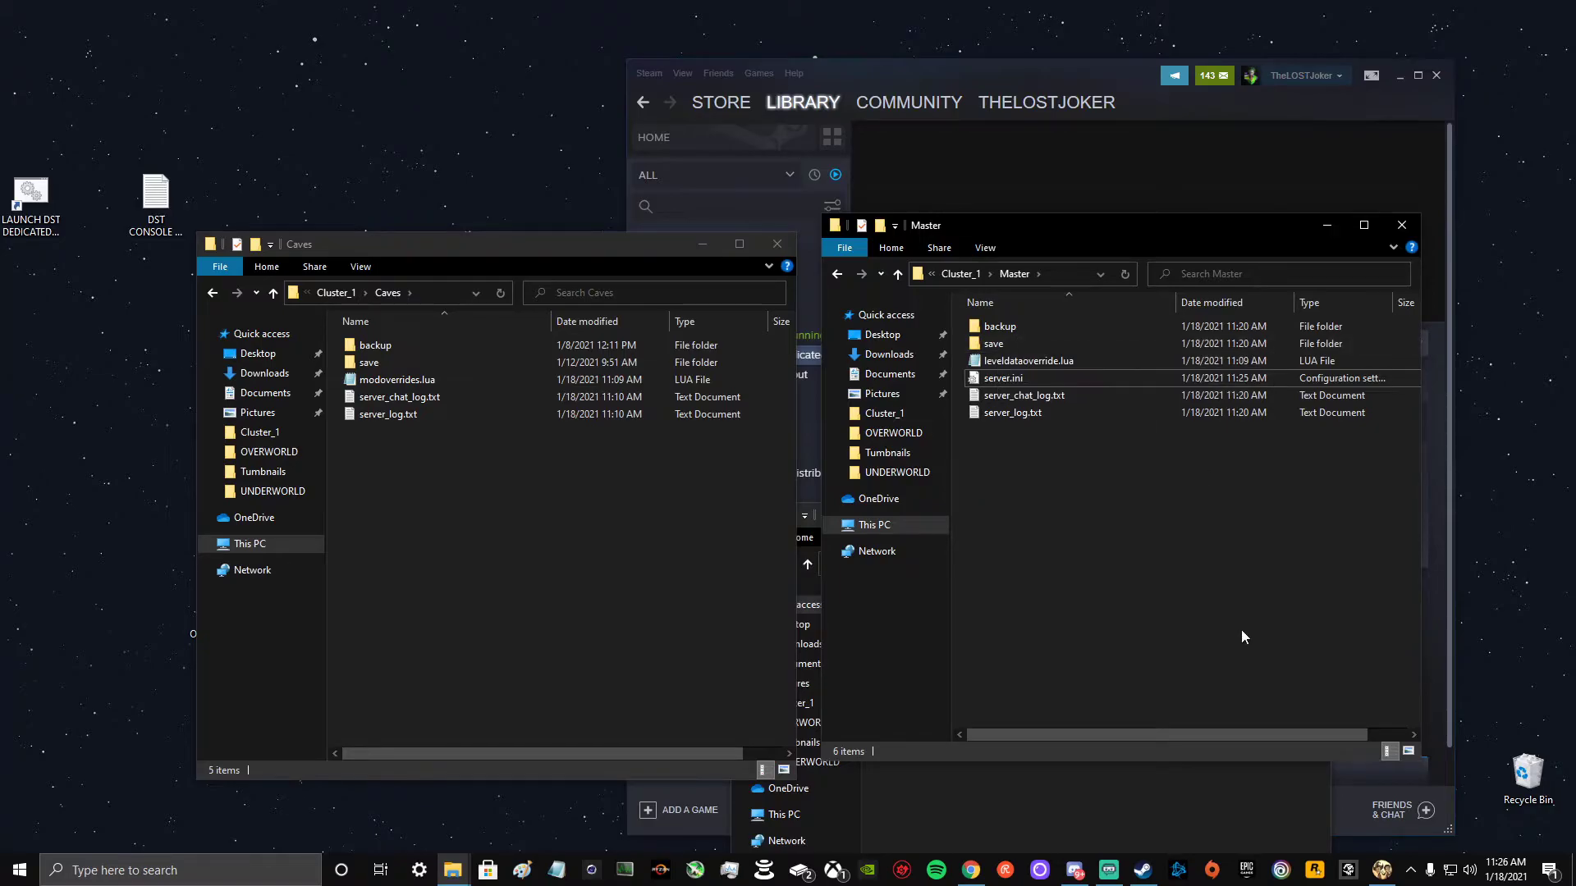
- Check modoverrides.lua in Notepad, then return to the Cluster_1 folder
{"action": "double_click", "coordinate": [451, 383]}
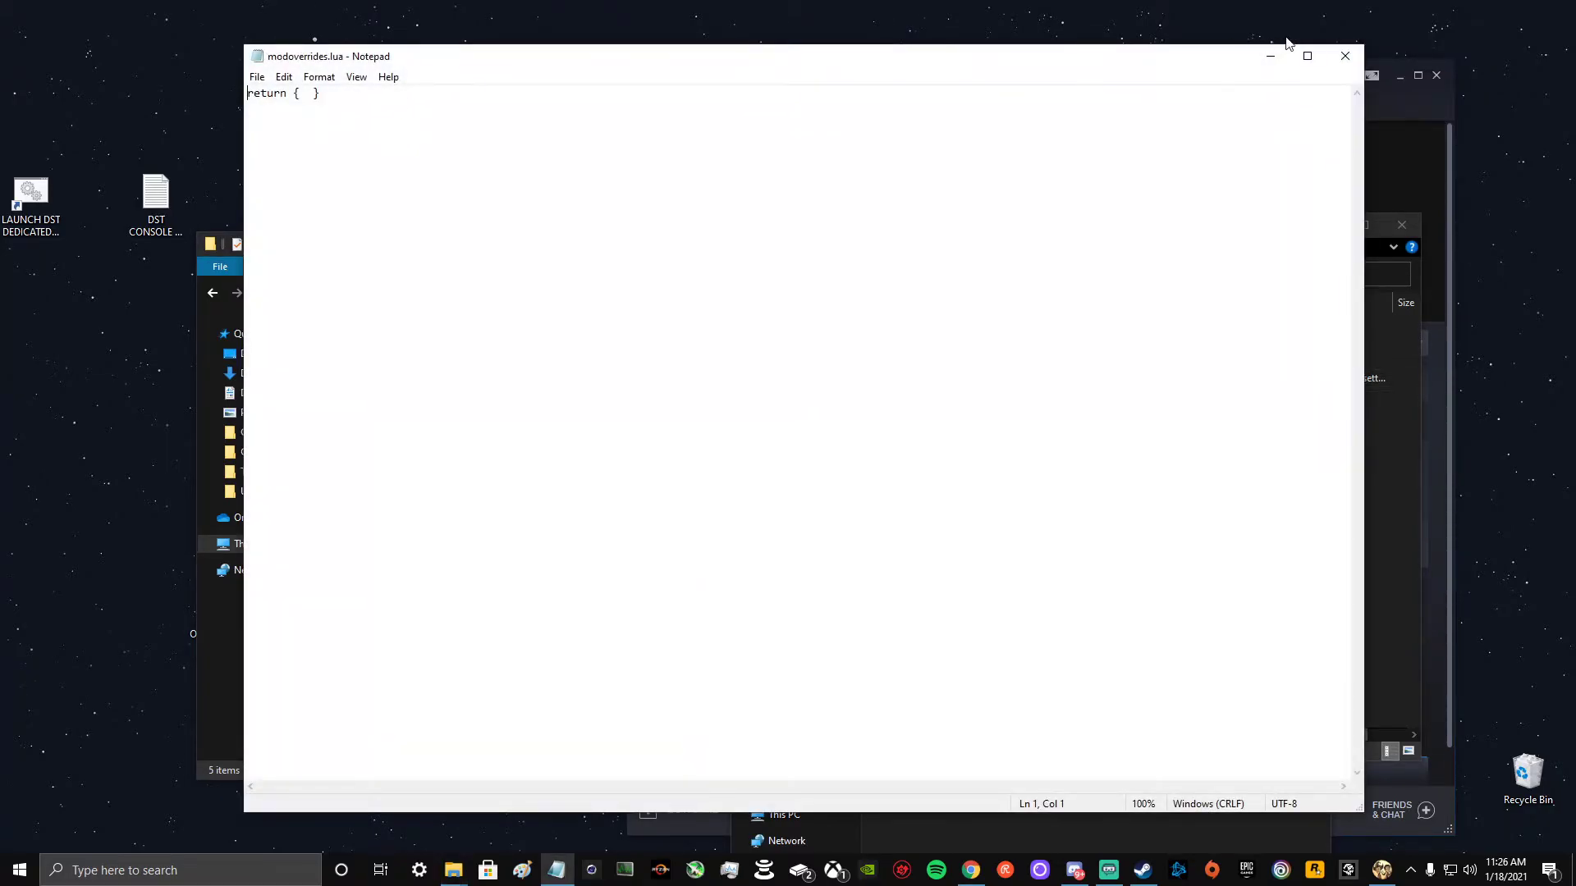
{"action": "left_click", "coordinate": [1345, 56]}
{"action": "key", "text": "alt+Up"}
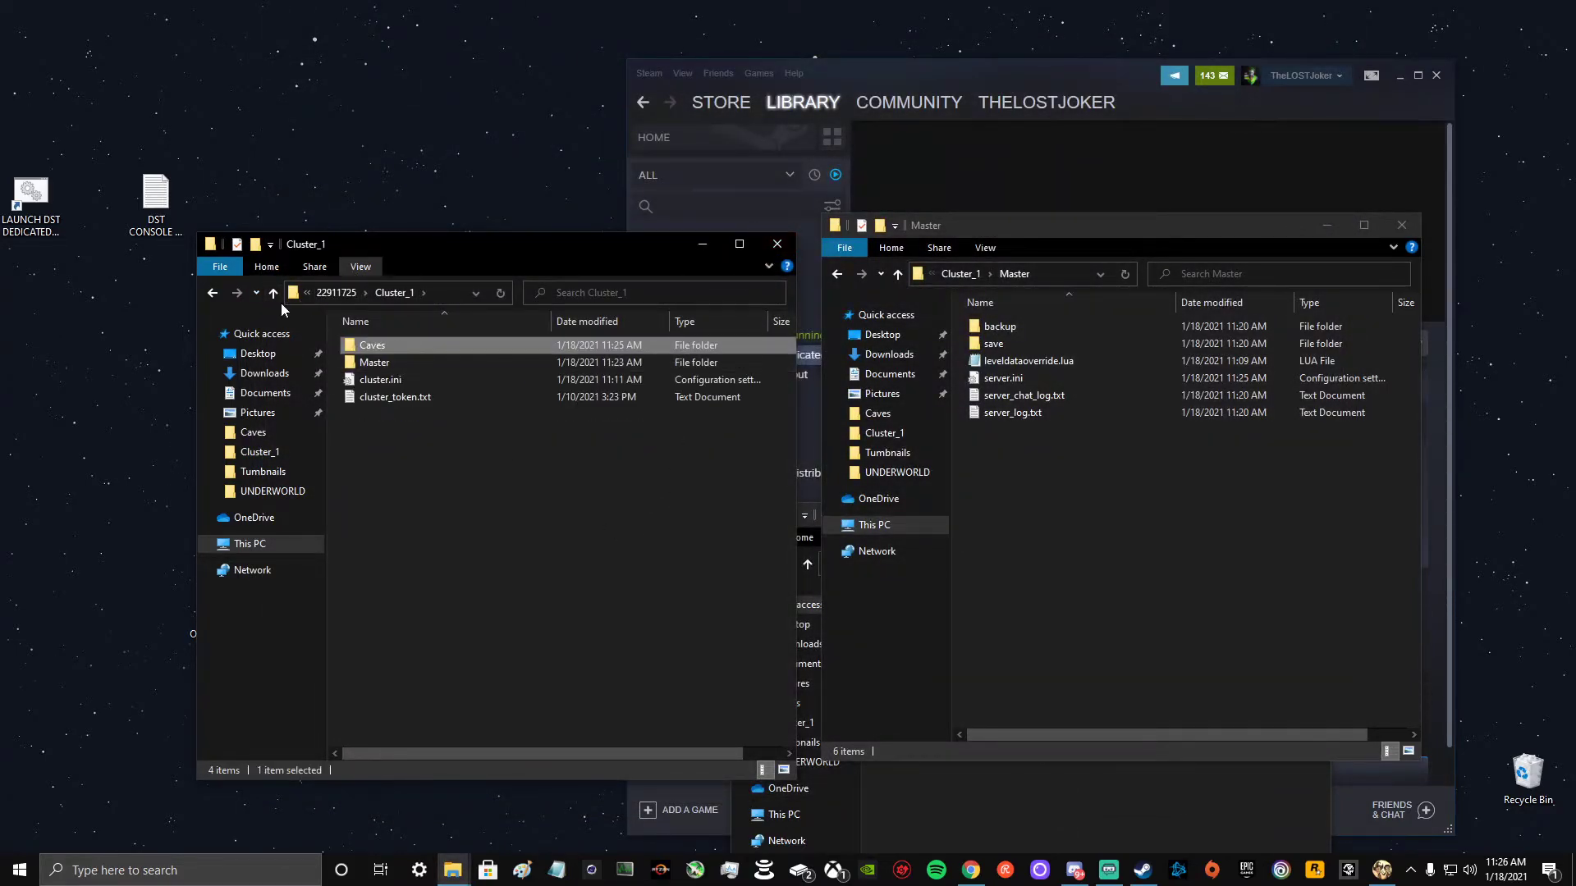
- Go up to the DoNotStarveTogether folder in the left window
{"action": "left_click", "coordinate": [273, 297]}
{"action": "left_click", "coordinate": [272, 297]}
{"action": "left_click", "coordinate": [1230, 566]}
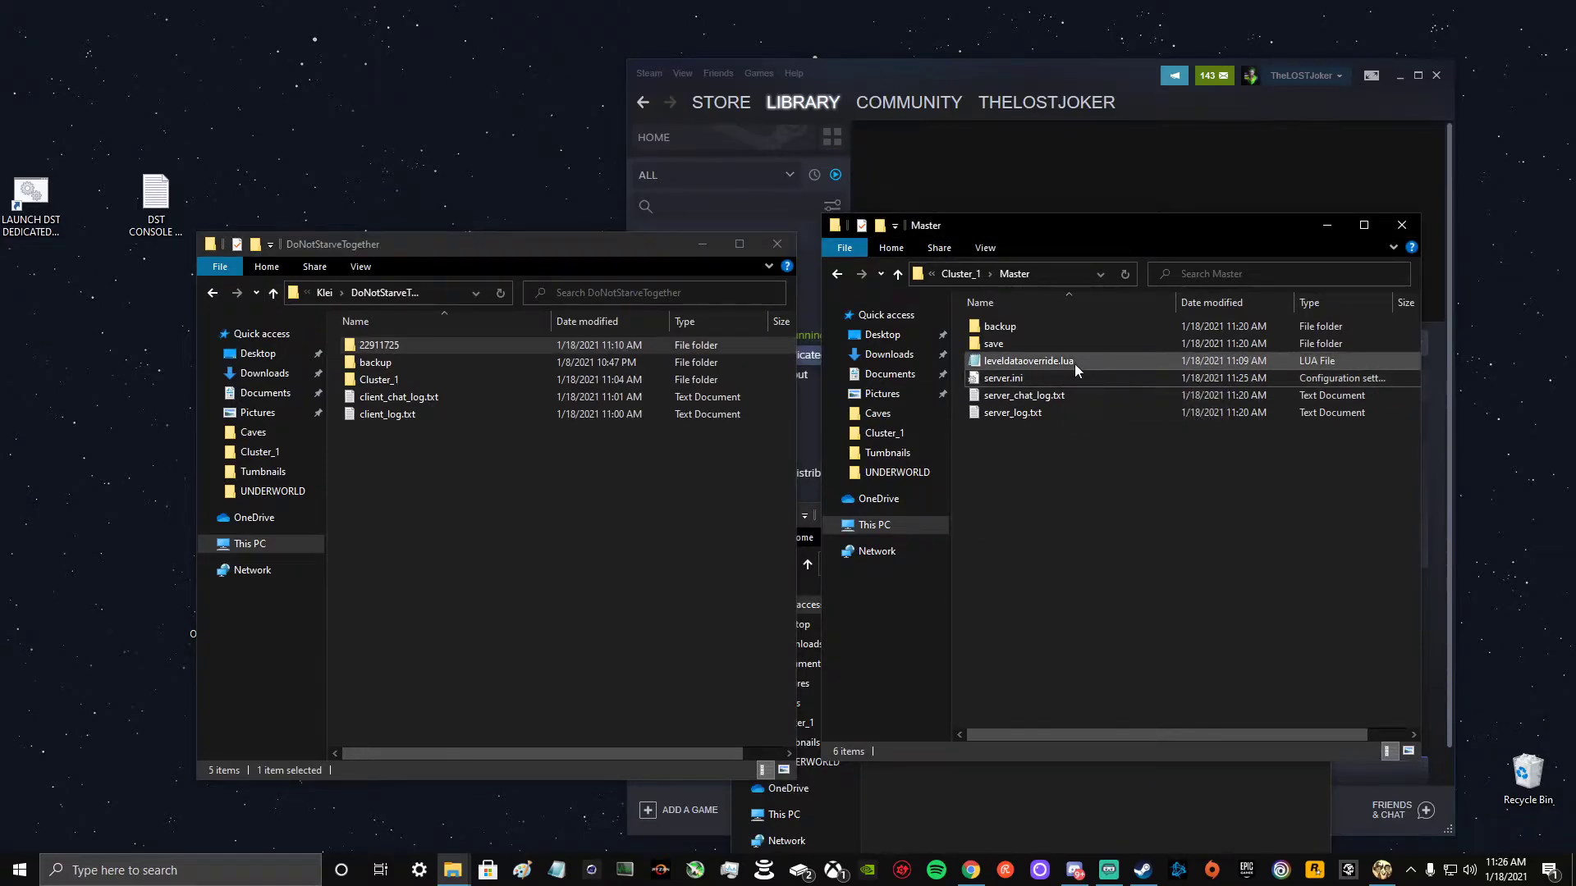
- In the right window, inspect EasyConfigOverworld's Cluster_1, then return to the Caves Cluster_1
{"action": "left_click", "coordinate": [962, 274]}
{"action": "left_click", "coordinate": [960, 276]}
{"action": "left_click", "coordinate": [952, 278]}
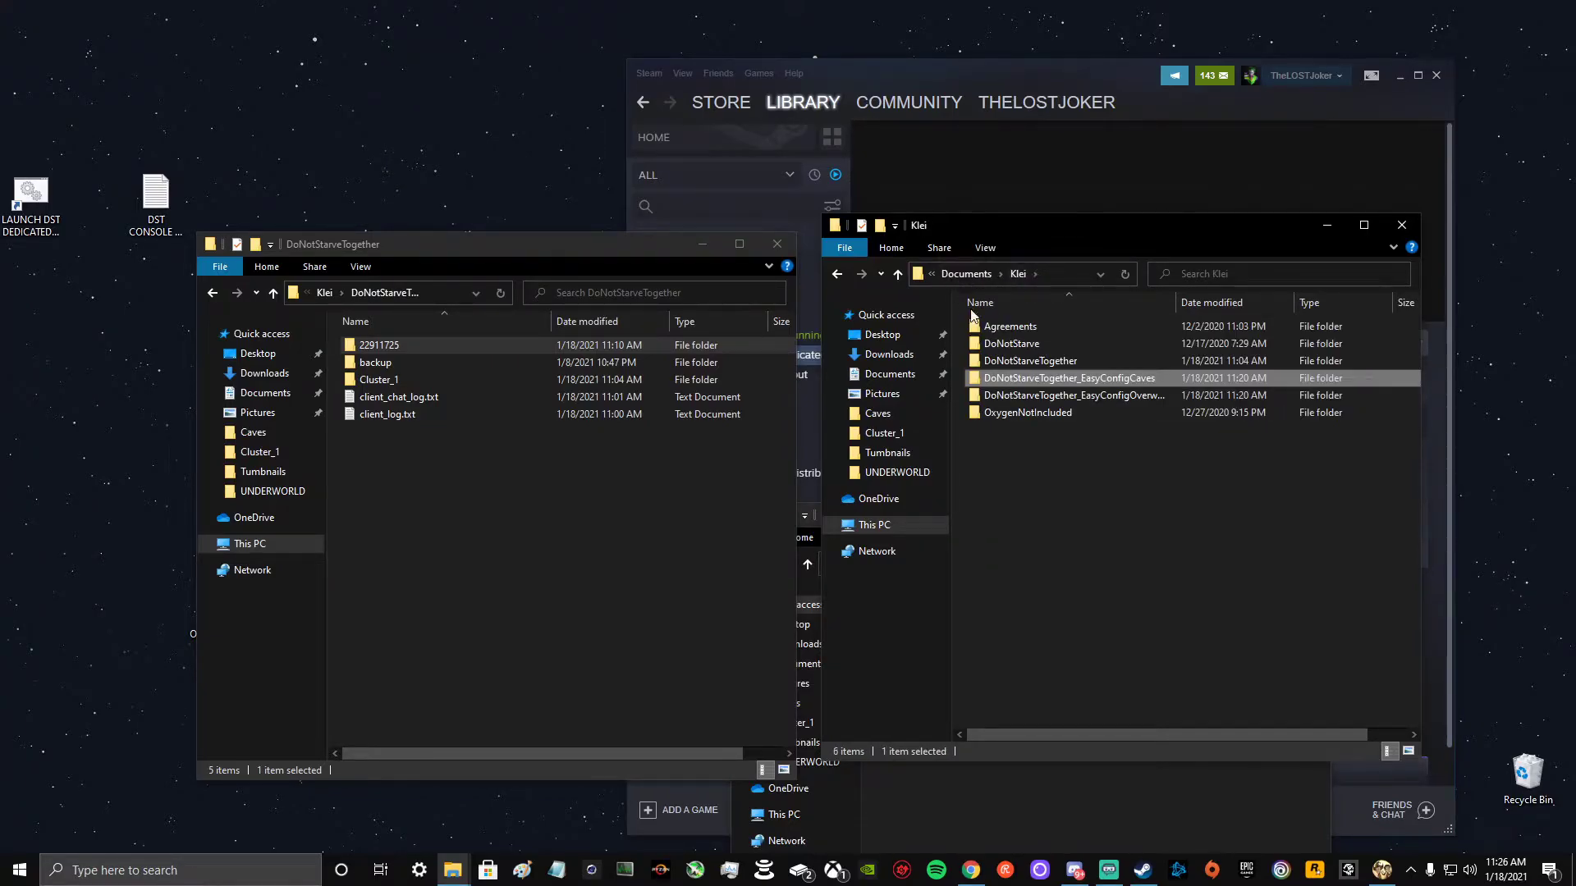
{"action": "left_click", "coordinate": [1133, 398]}
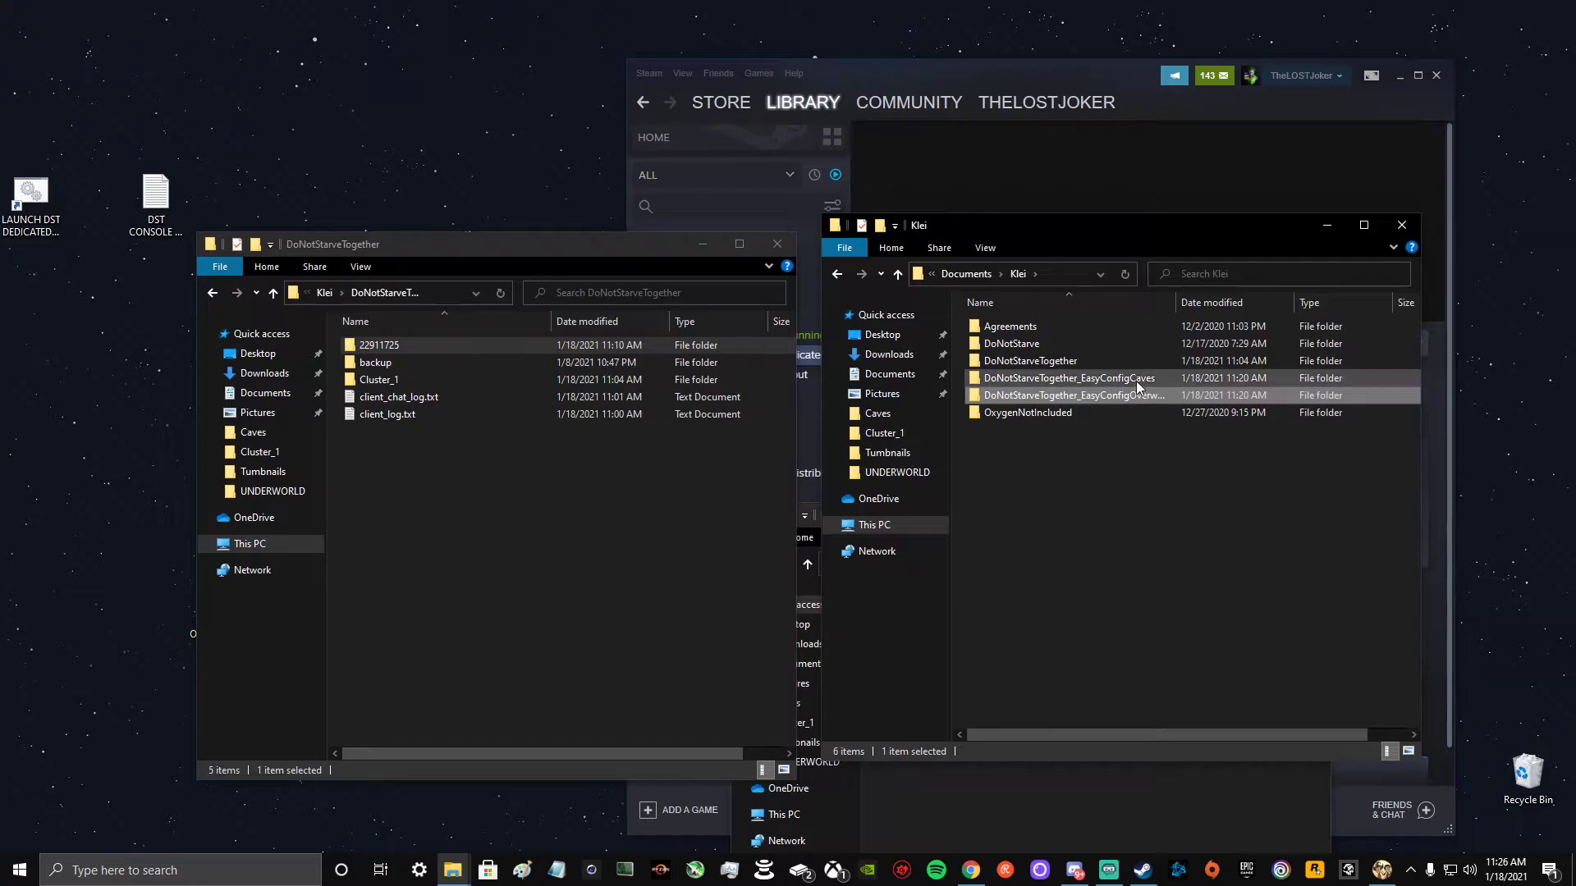
{"action": "double_click", "coordinate": [1134, 396]}
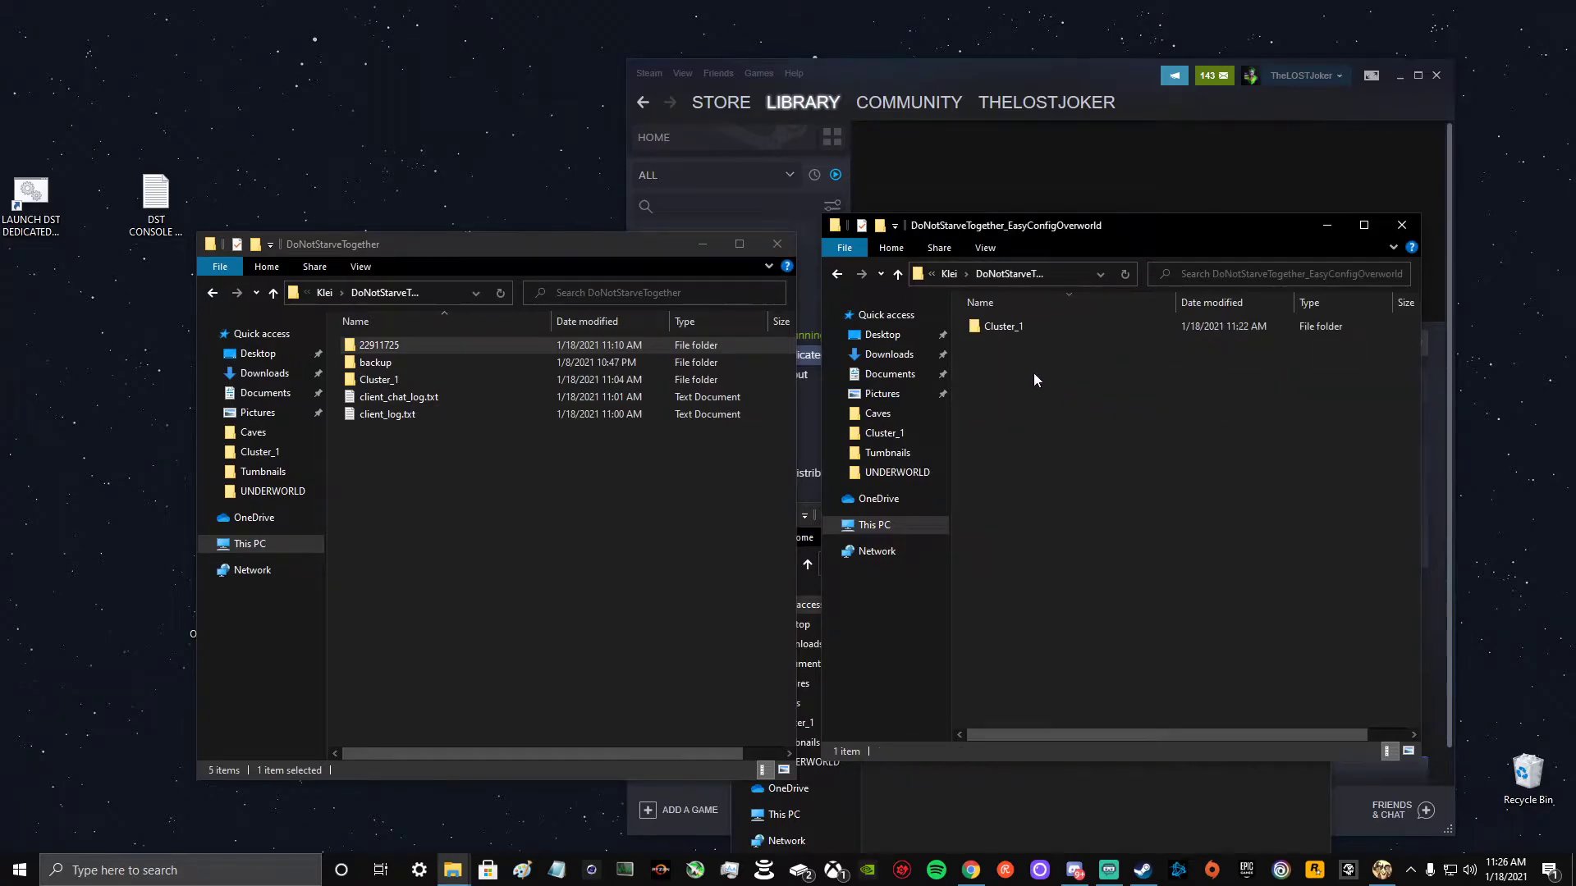
{"action": "double_click", "coordinate": [1003, 327]}
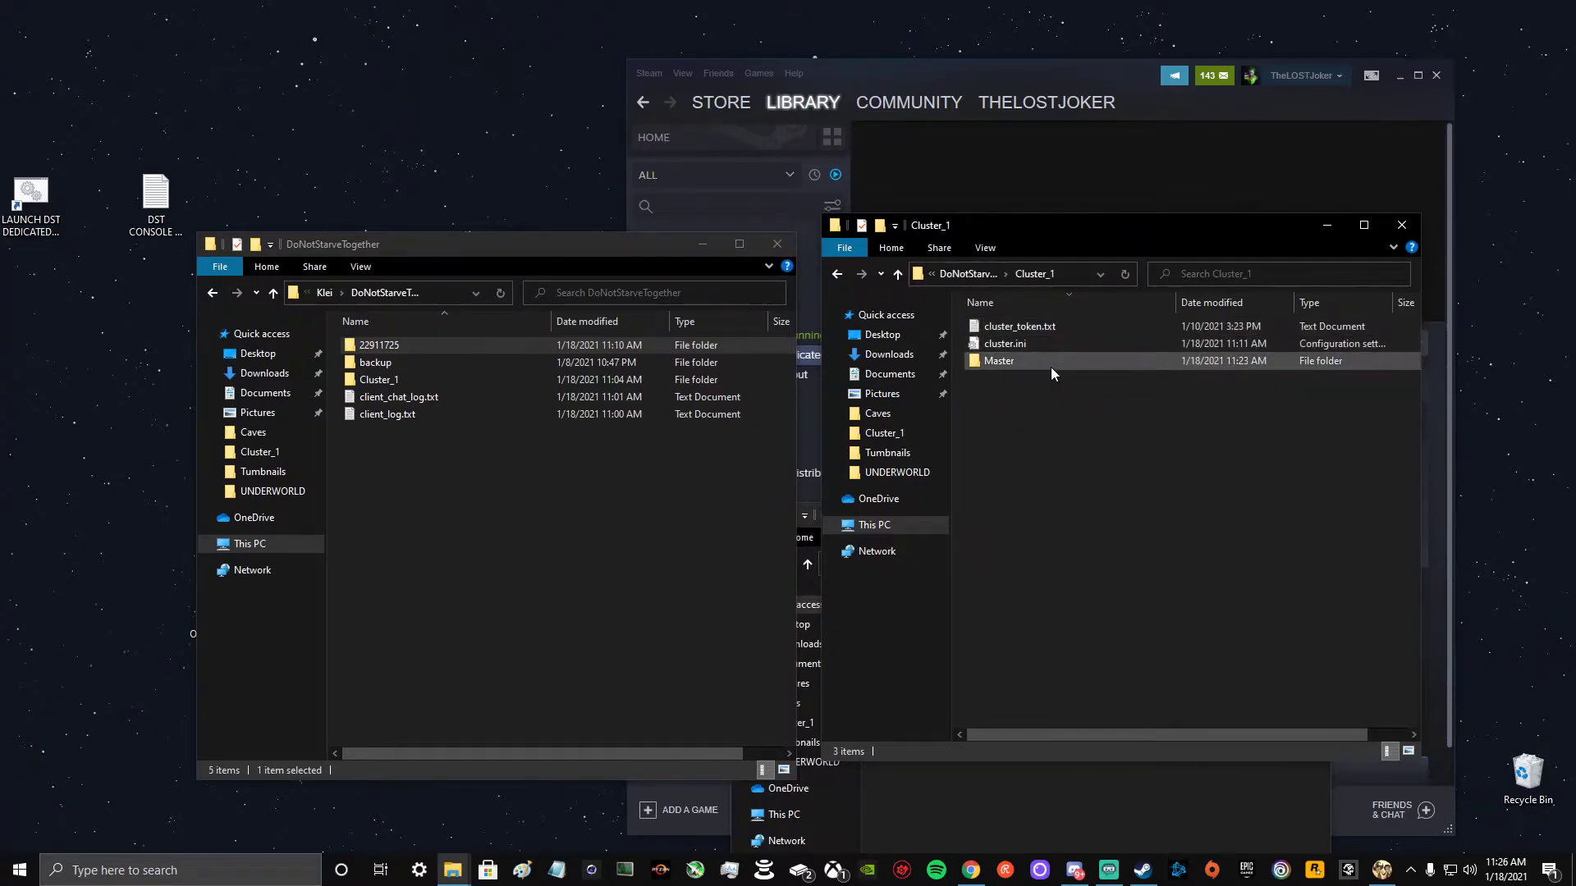
{"action": "left_click", "coordinate": [898, 275]}
{"action": "left_click", "coordinate": [898, 274]}
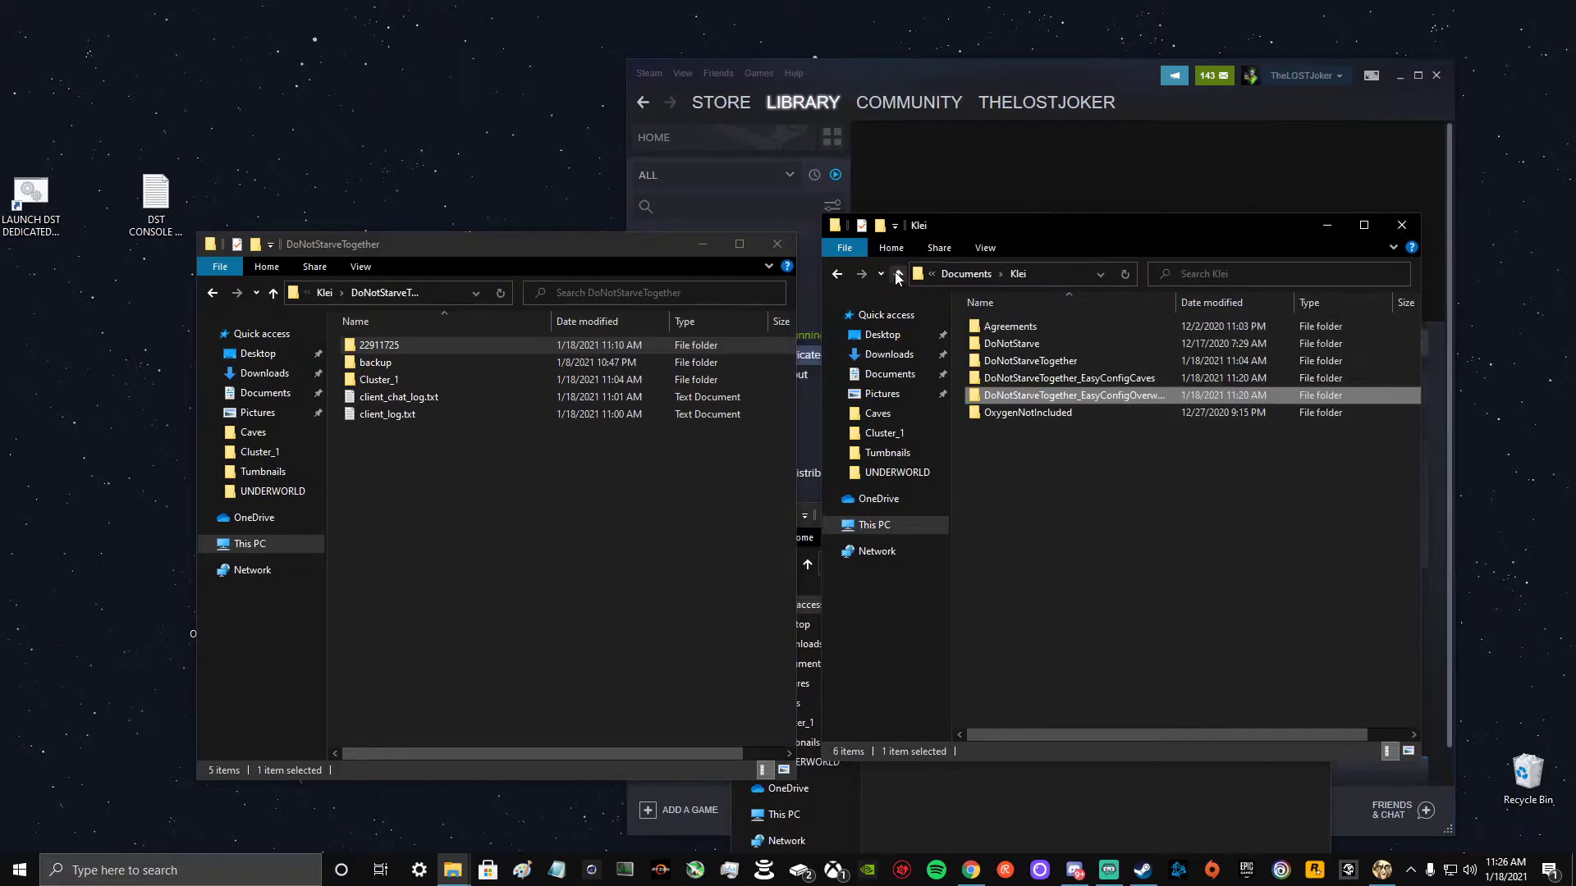
{"action": "double_click", "coordinate": [1144, 396]}
{"action": "left_click", "coordinate": [473, 253]}
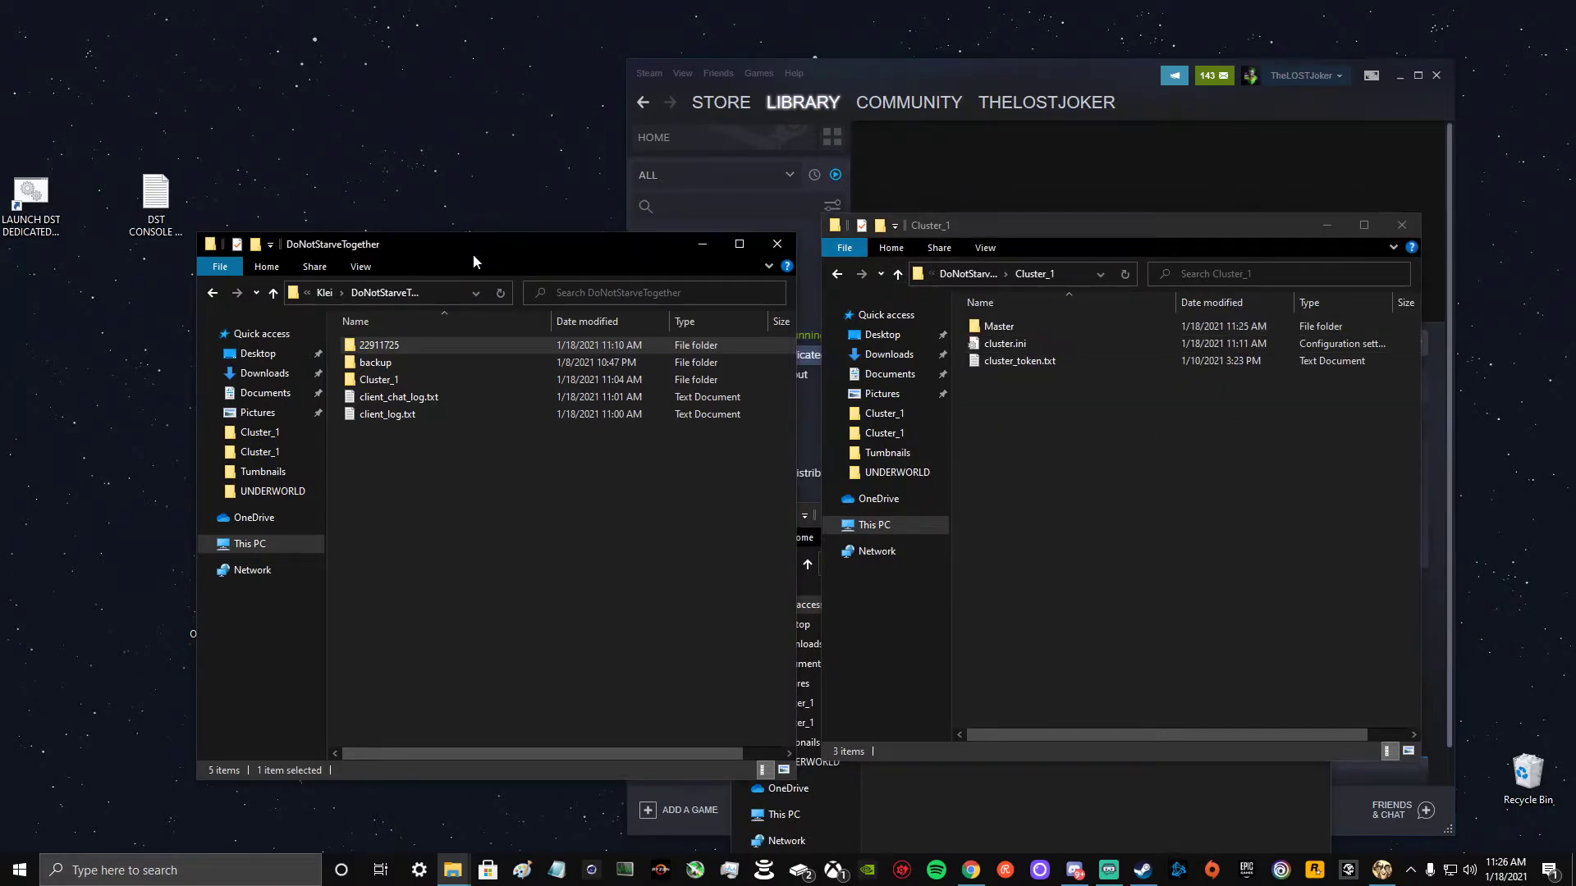
- Run the LAUNCH DST DEDICATED SERVER shortcut as administrator
{"action": "left_click", "coordinate": [776, 244]}
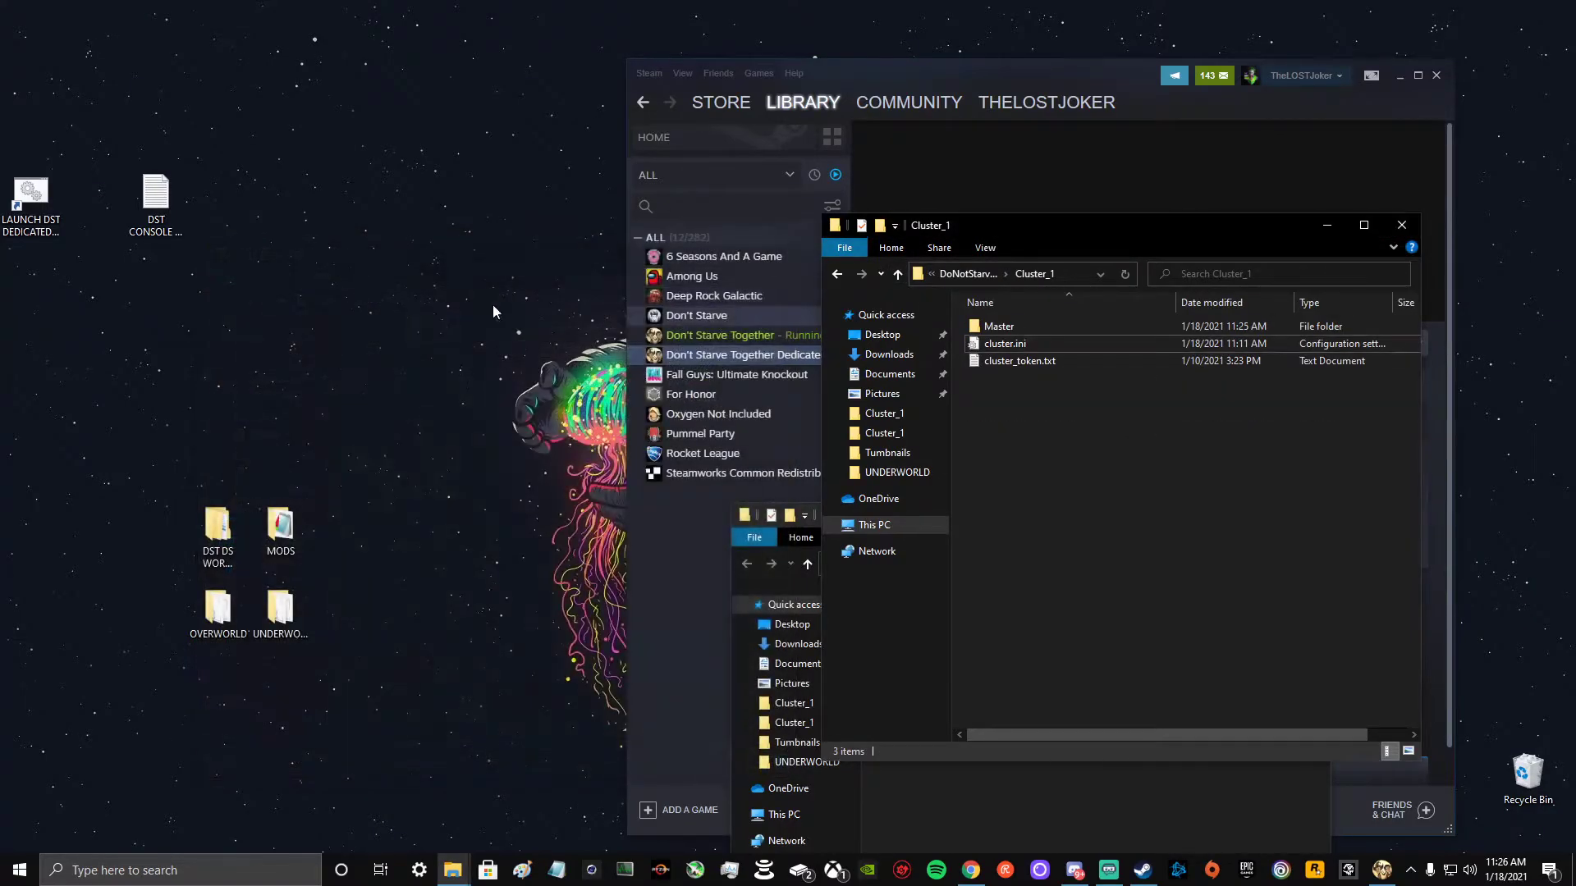
{"action": "right_click", "coordinate": [28, 238]}
{"action": "left_click", "coordinate": [206, 281]}
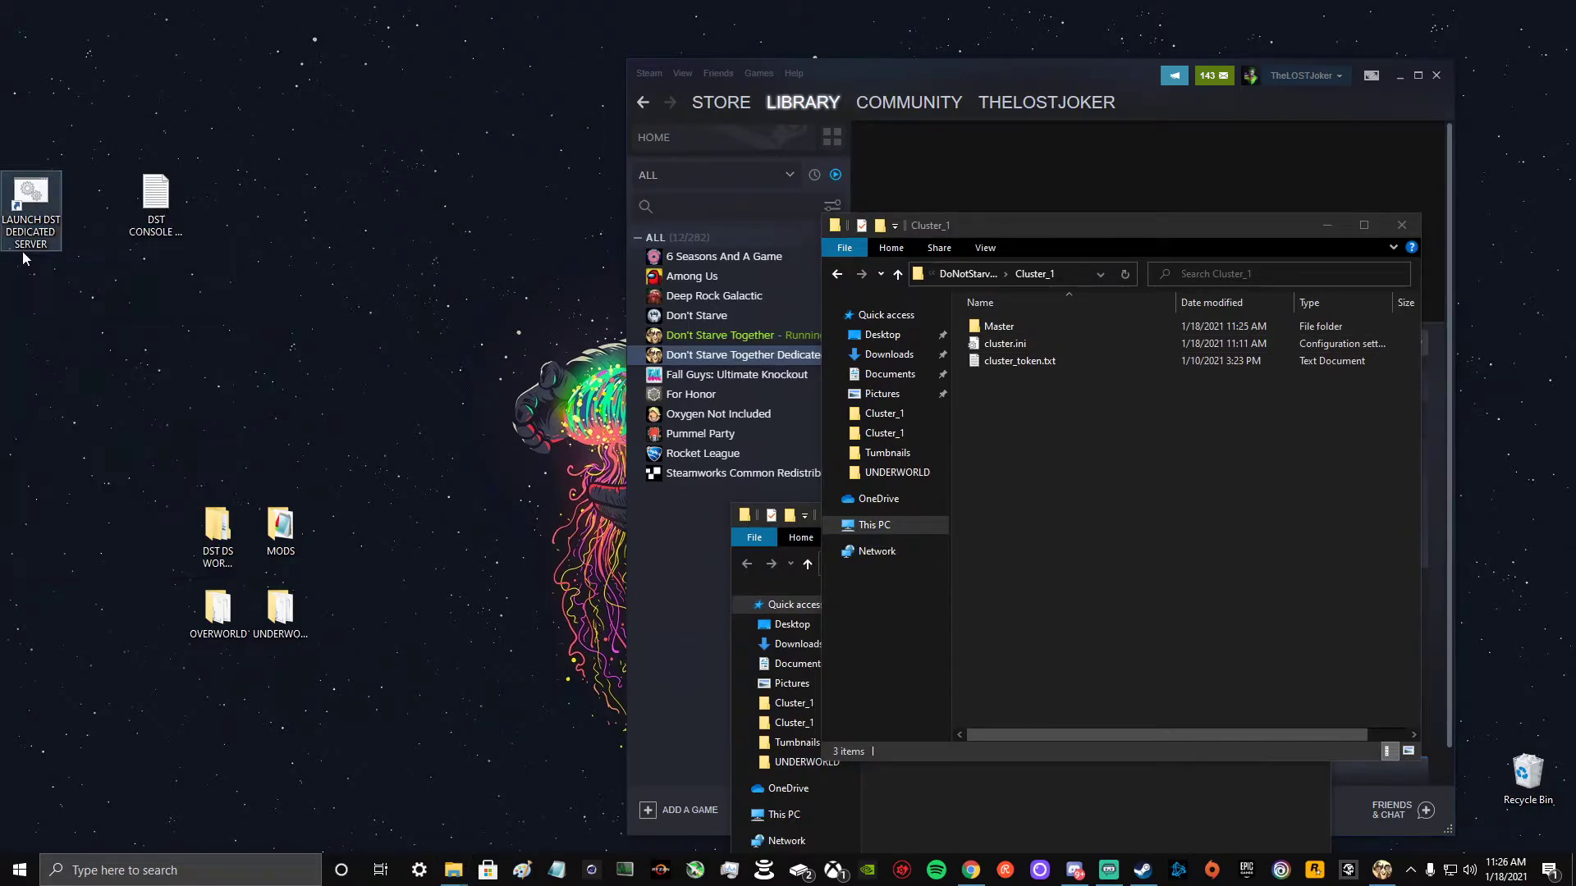
{"action": "right_click", "coordinate": [27, 248]}
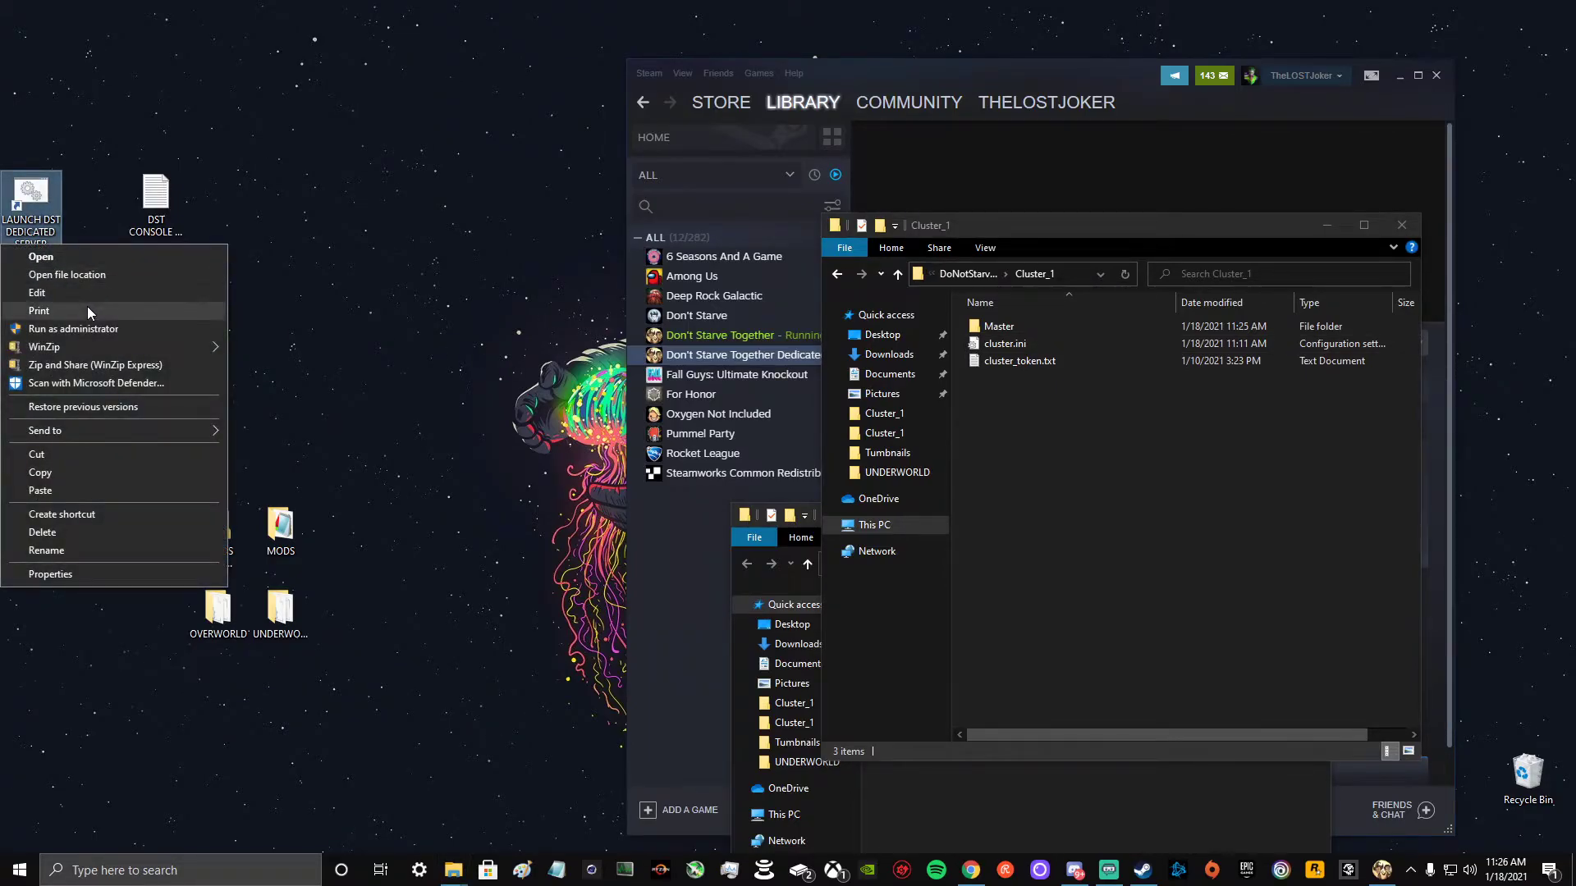
{"action": "left_click", "coordinate": [103, 328]}
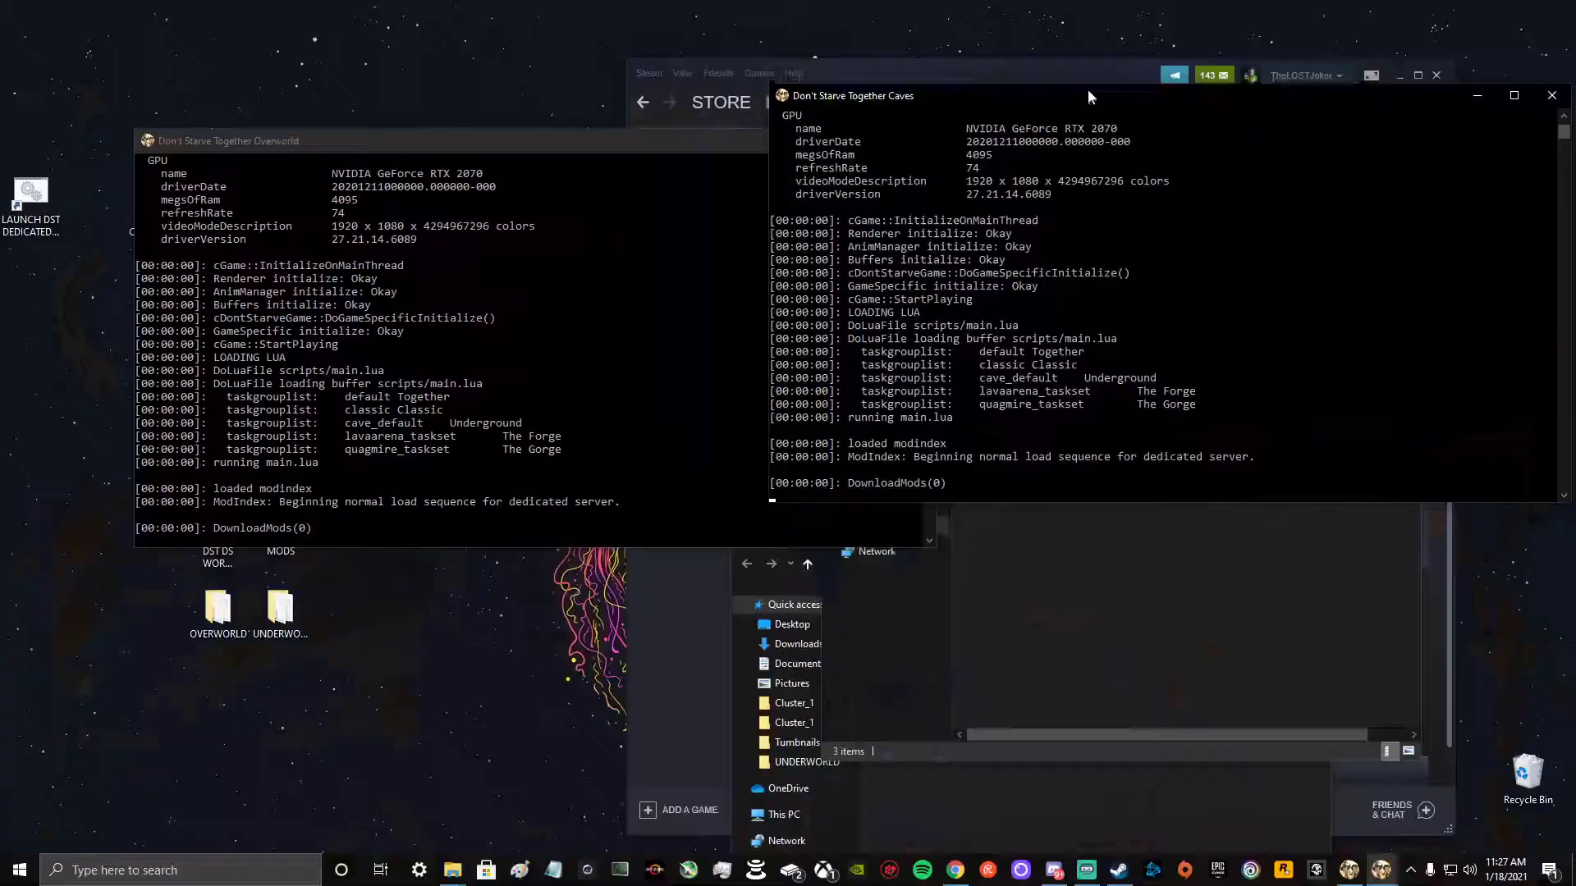
- Move the Overworld and Caves consoles to the top of the screen and dismiss Steam
{"action": "left_click_drag", "start_coordinate": [1088, 97], "coordinate": [1075, 21]}
{"action": "left_click_drag", "start_coordinate": [447, 142], "coordinate": [356, 40]}
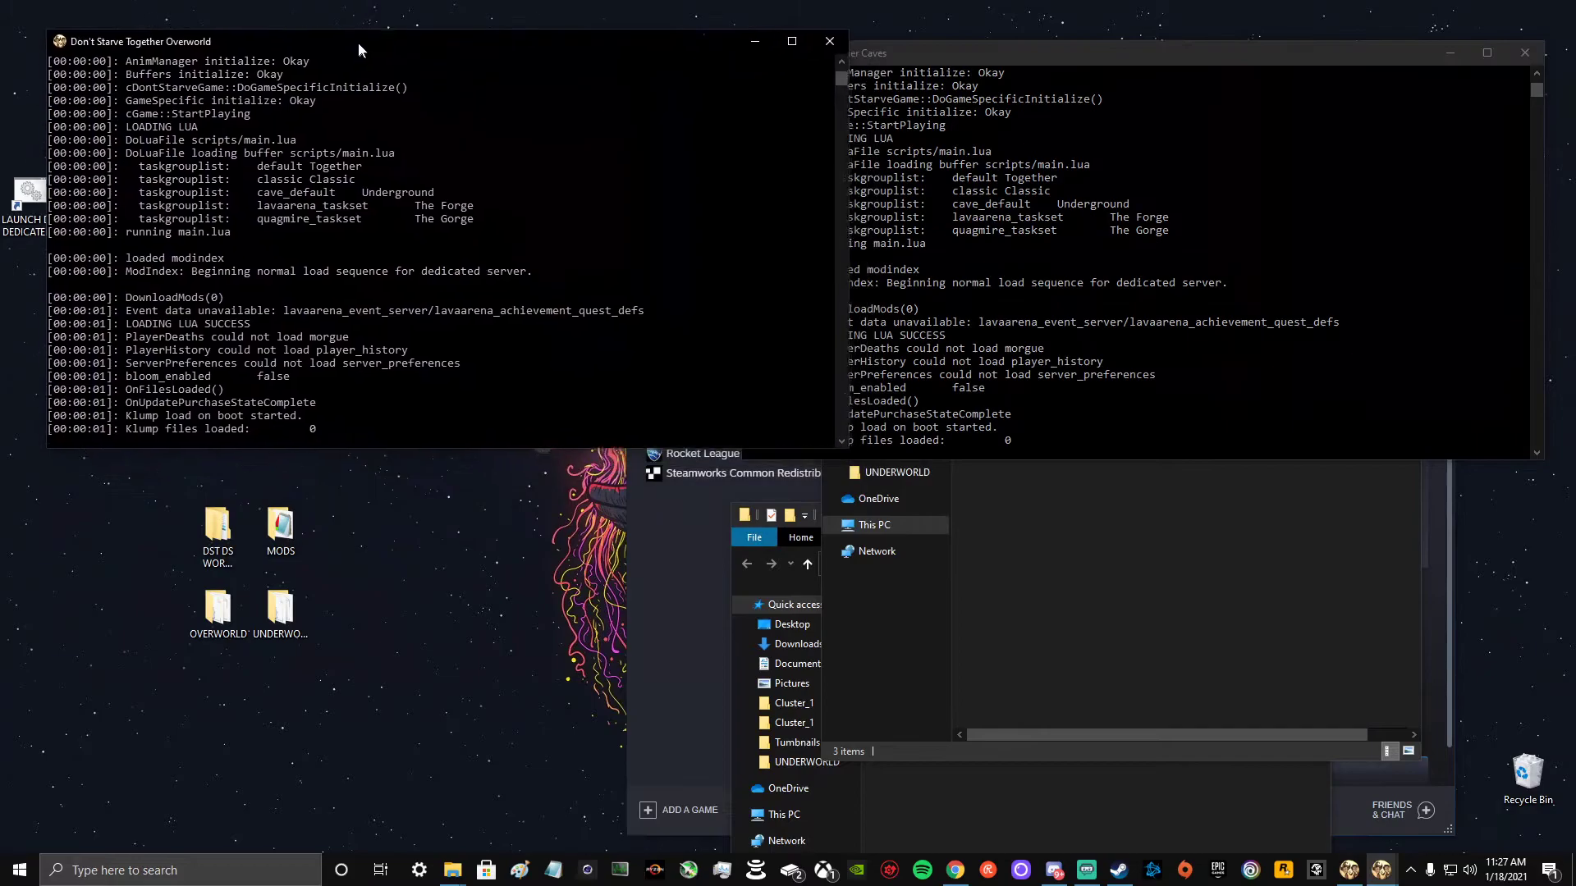
{"action": "left_click", "coordinate": [984, 70]}
{"action": "left_click", "coordinate": [1401, 79]}
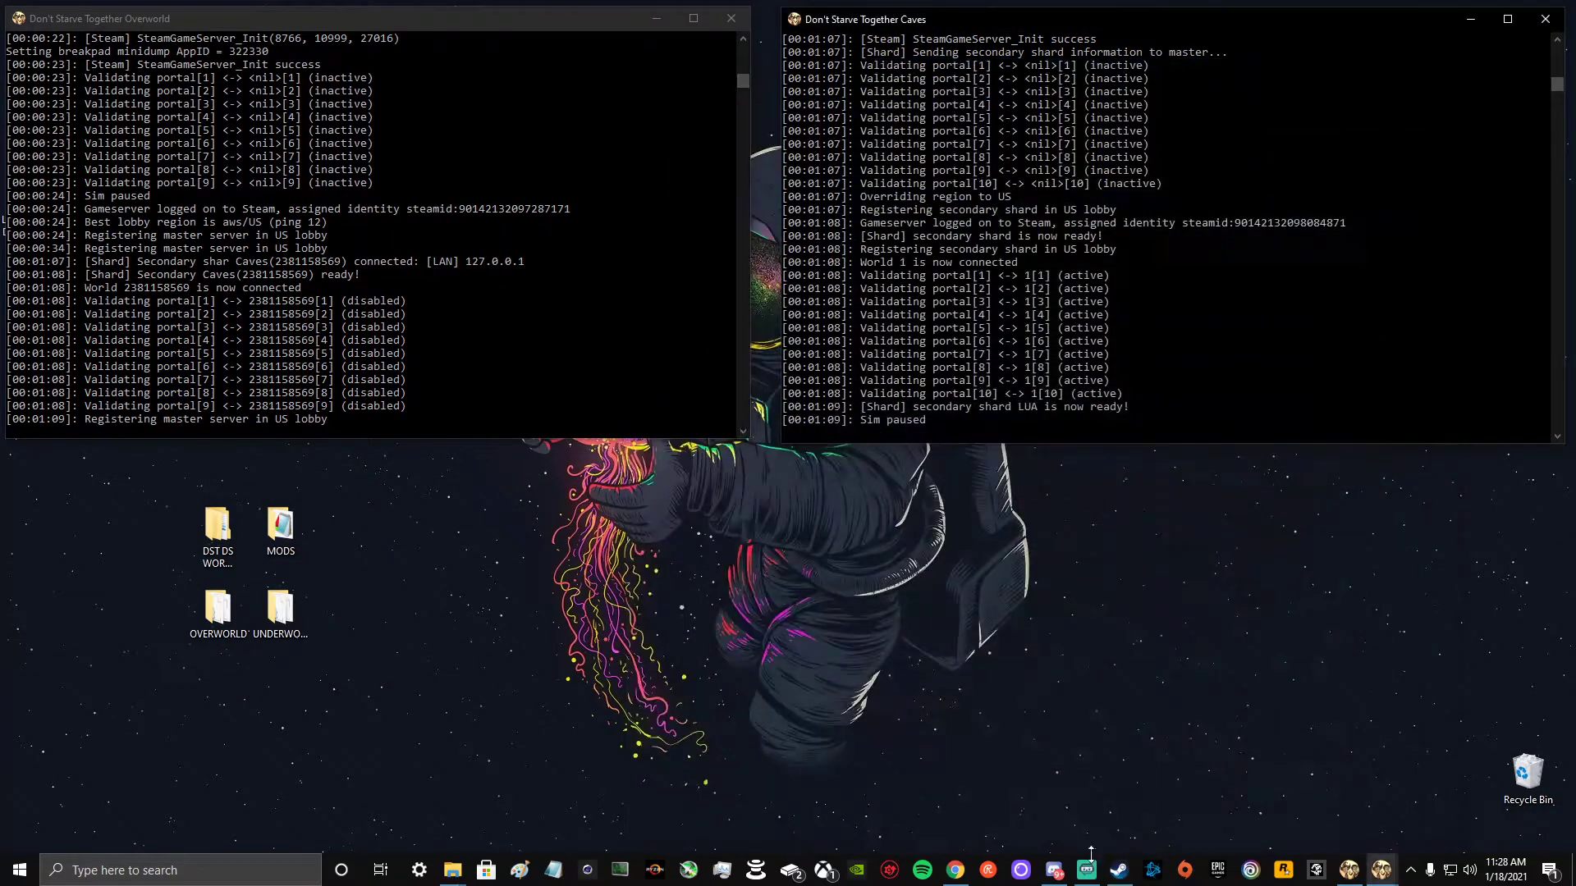
- Search the server browser for 'LOST' and join [LOST] DST US EAST
{"action": "left_click", "coordinate": [1350, 873]}
{"action": "left_click", "coordinate": [206, 431]}
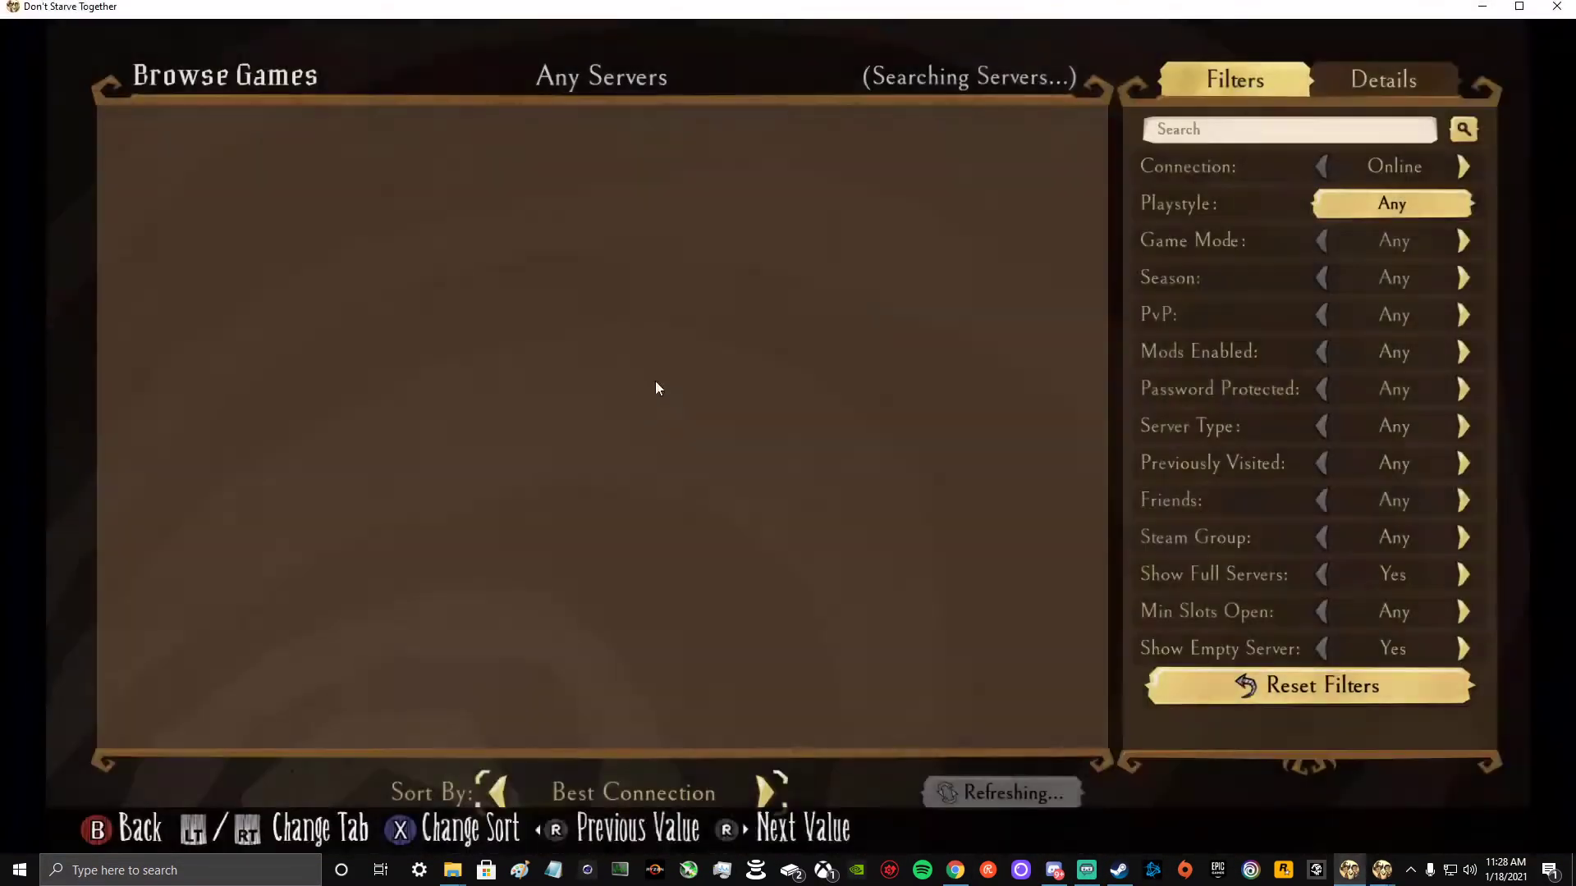
{"action": "left_click", "coordinate": [1161, 129]}
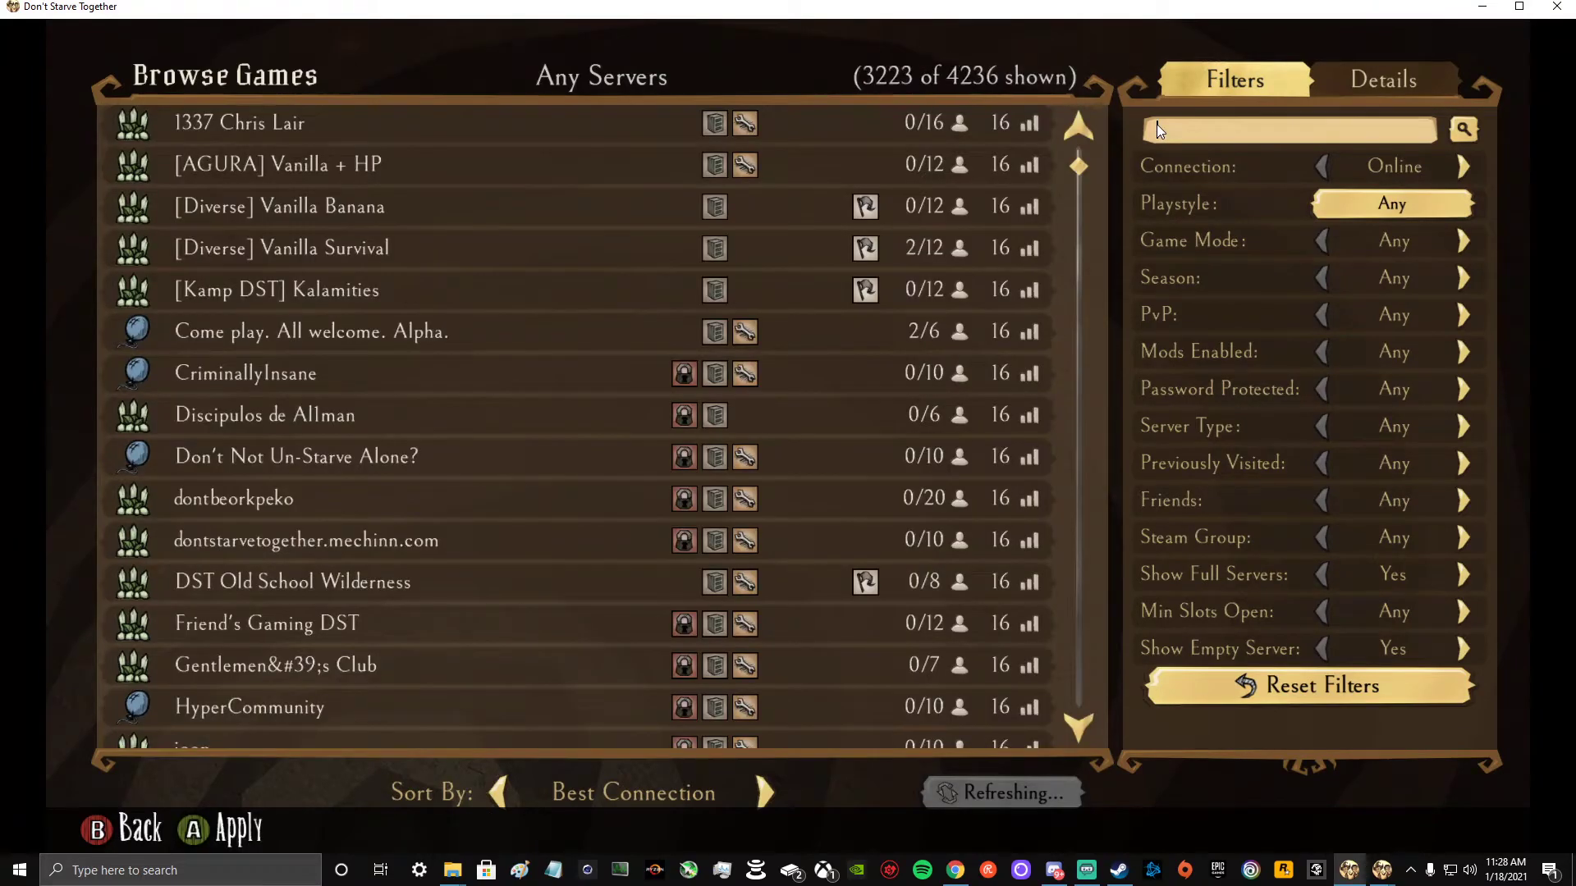
{"action": "type", "text": "LOST"}
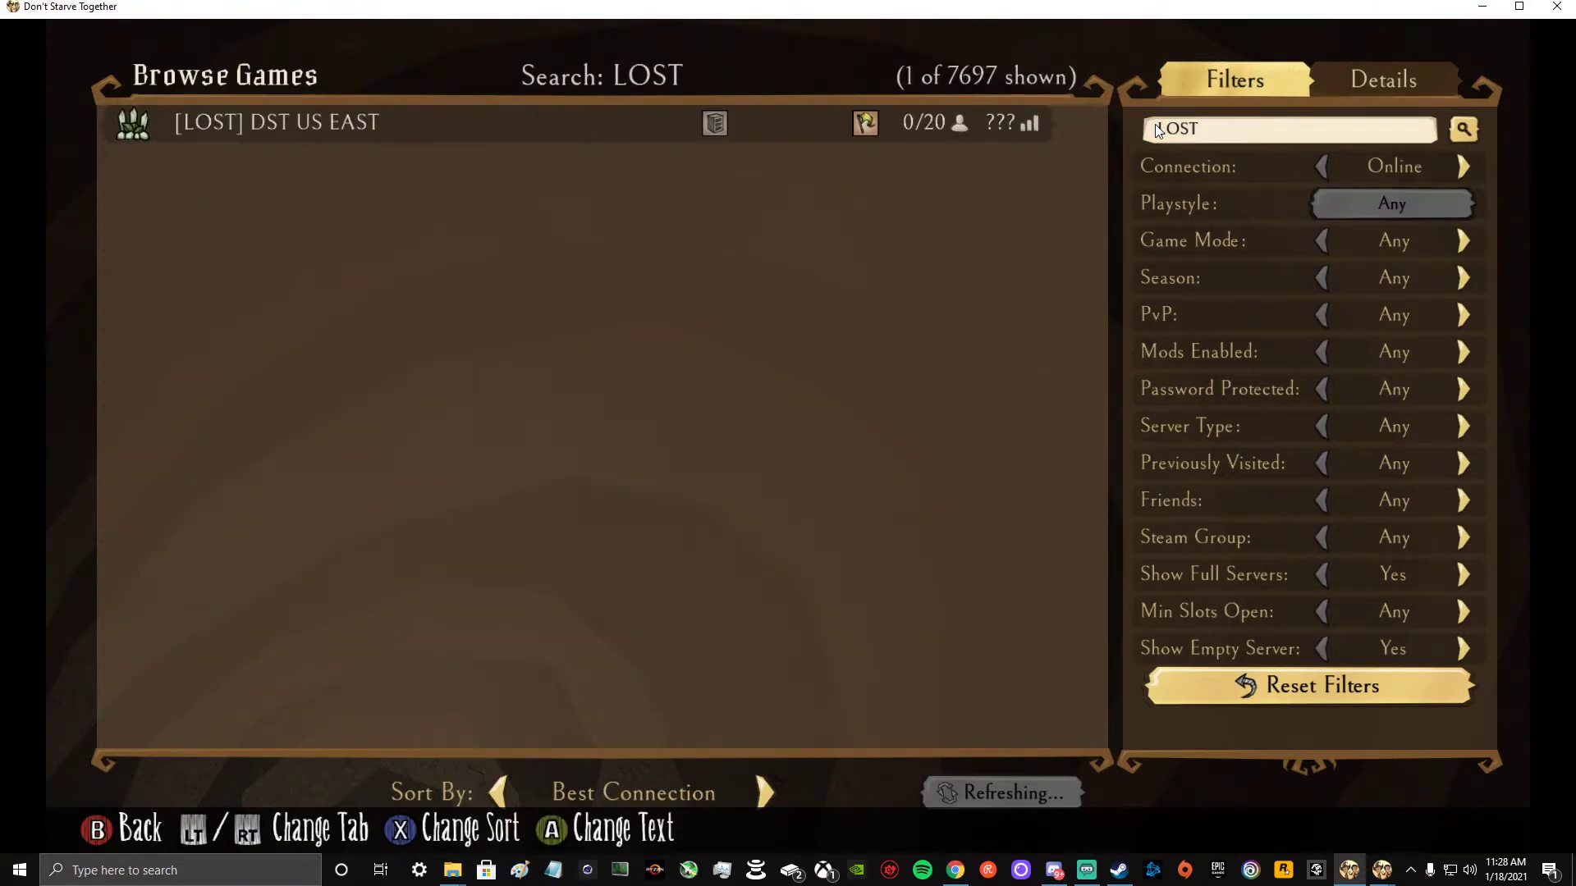
{"action": "double_click", "coordinate": [350, 126]}
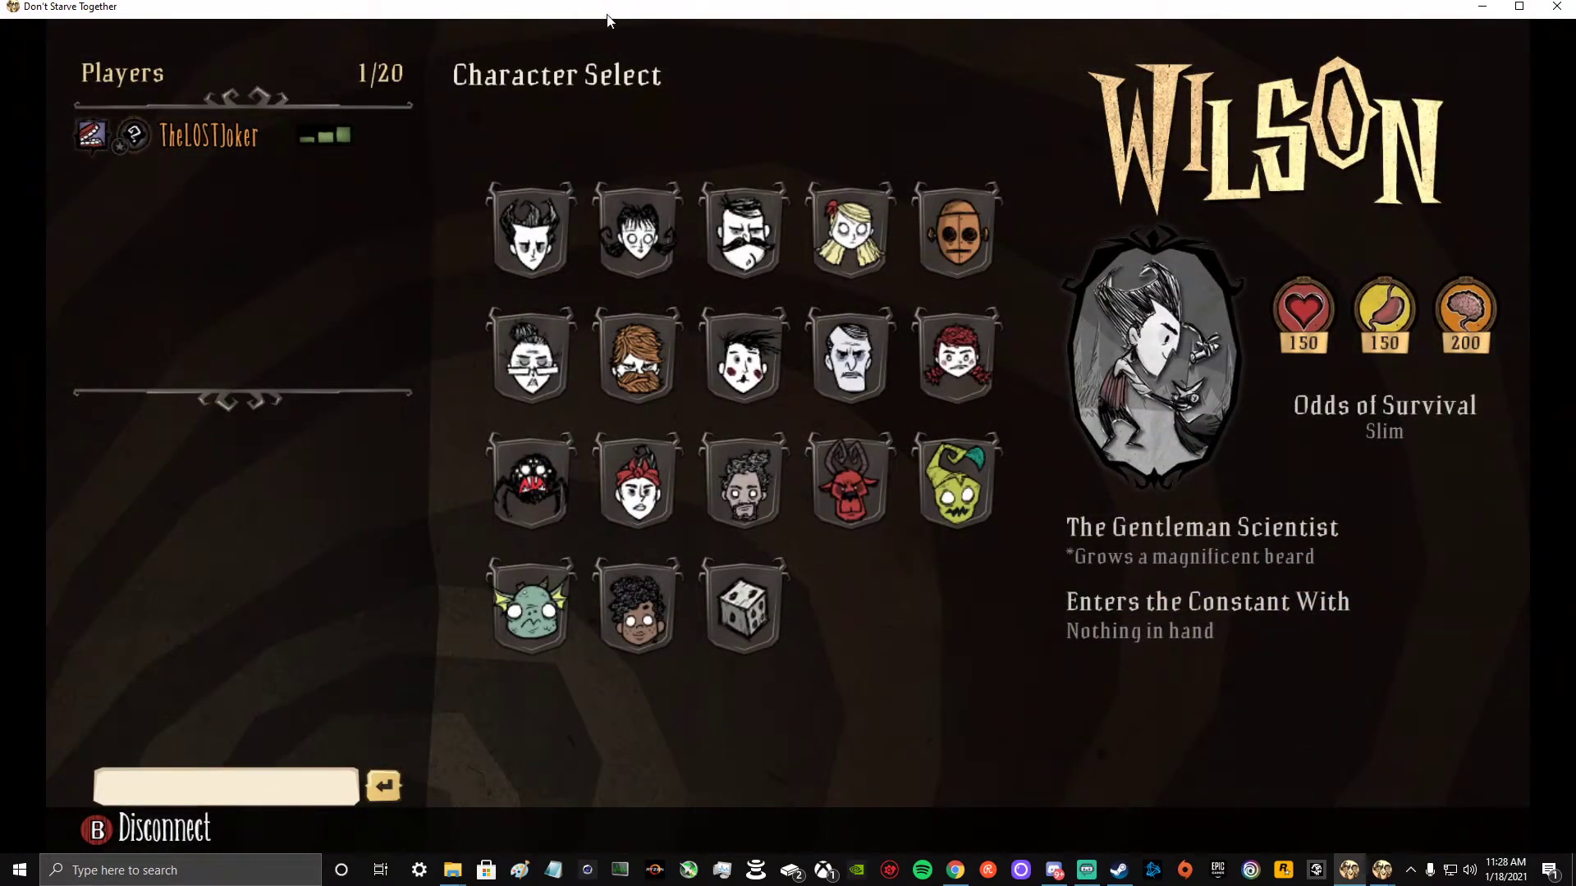
- Spawn as Wilson with the current outfit, descend the sinkhole into the caves, and walk around
{"action": "left_click", "coordinate": [530, 209]}
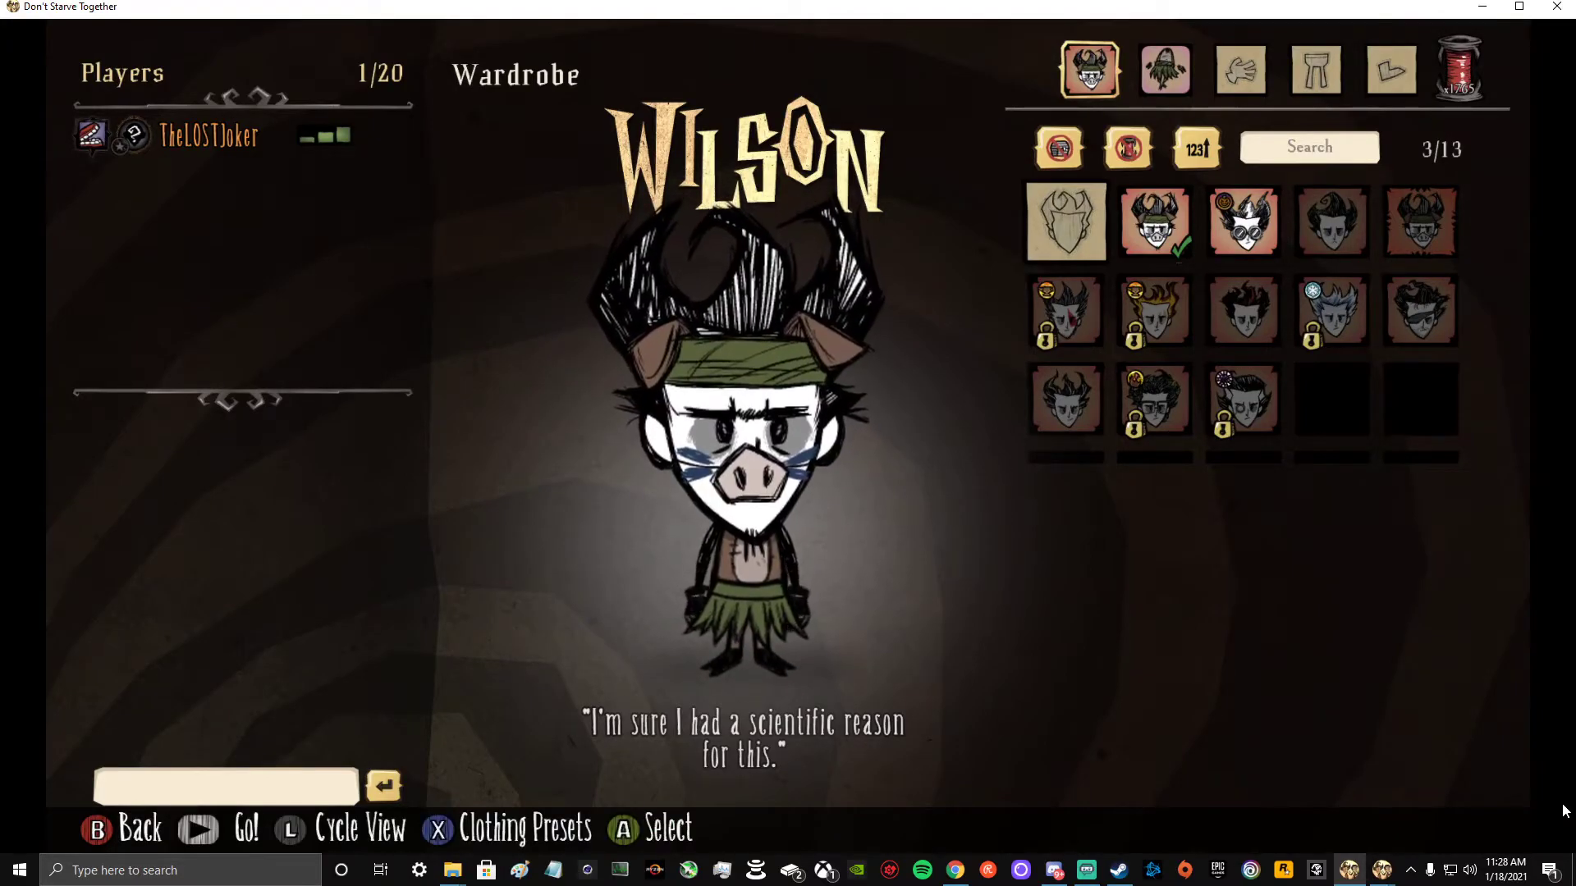
{"action": "key", "text": "Return"}
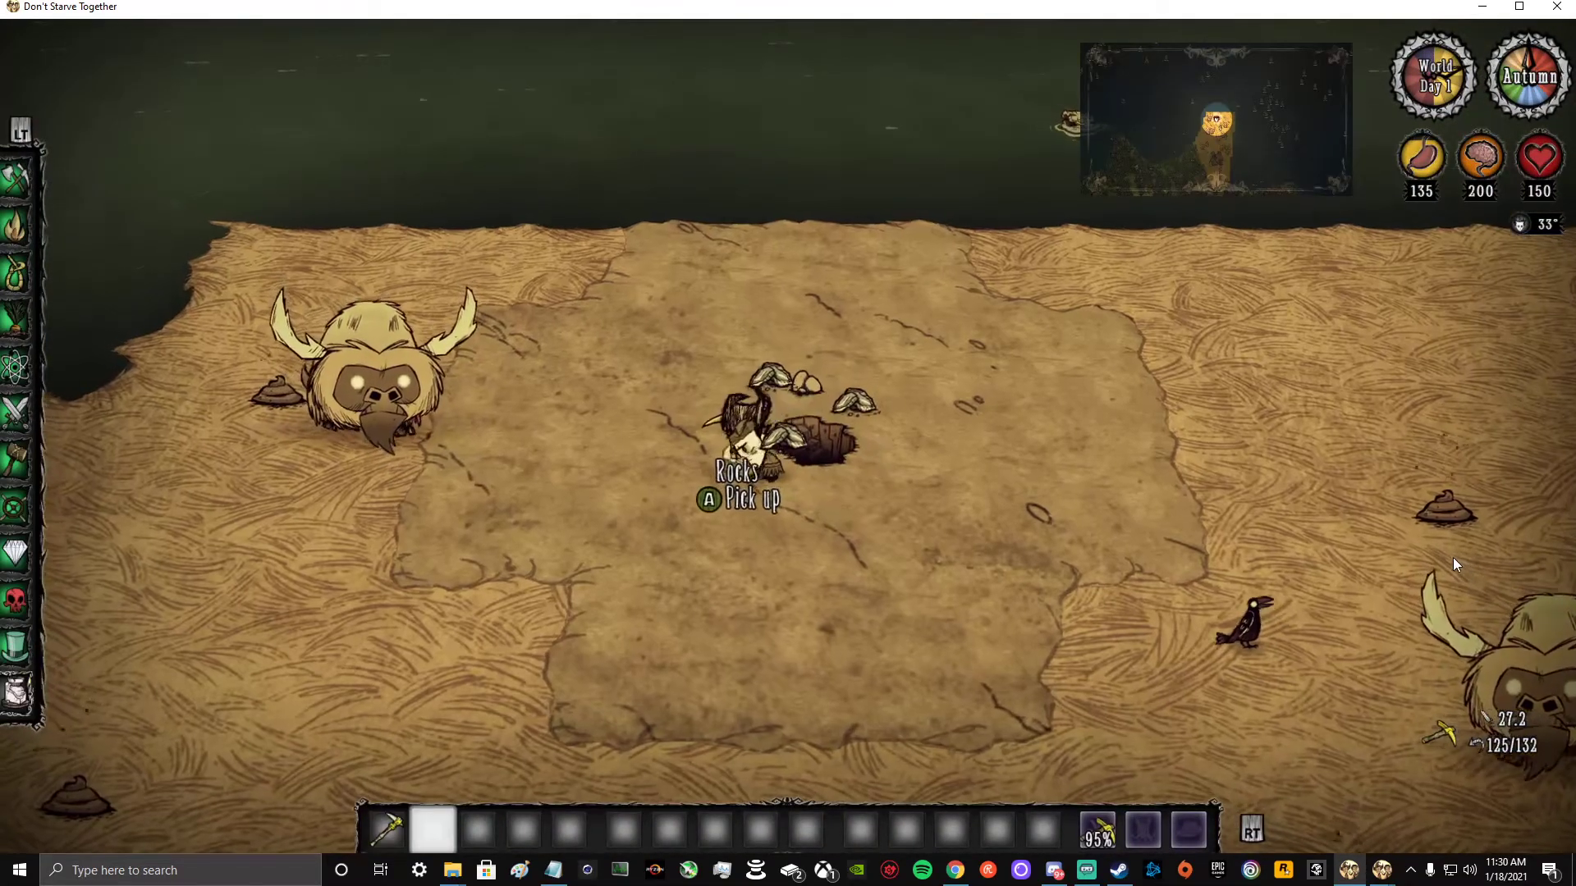
{"action": "key", "text": "space"}
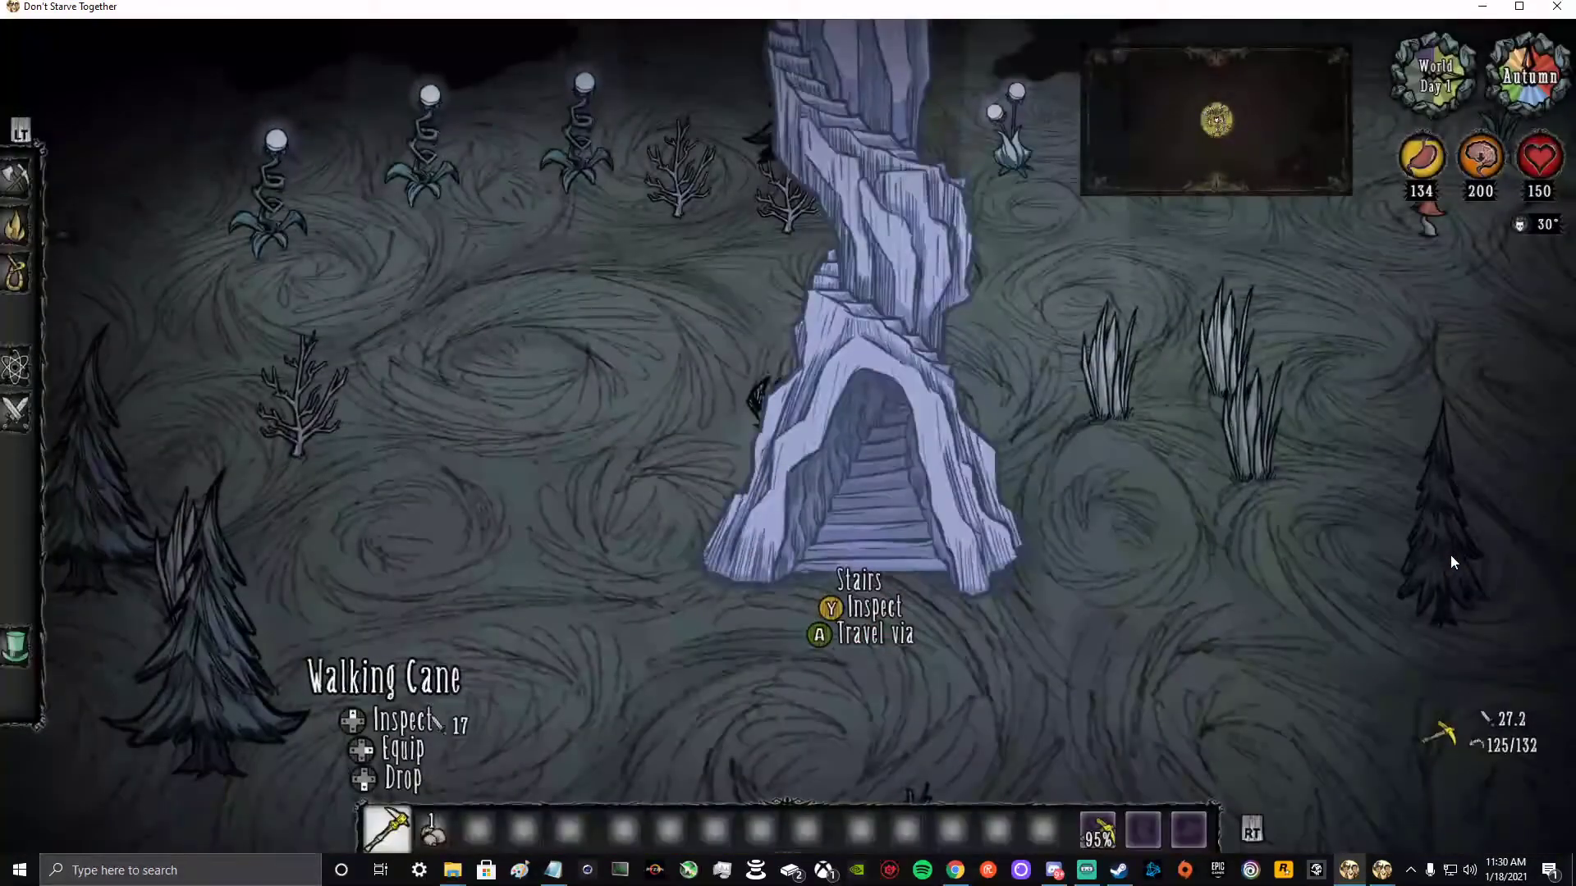
{"action": "key", "text": "a"}
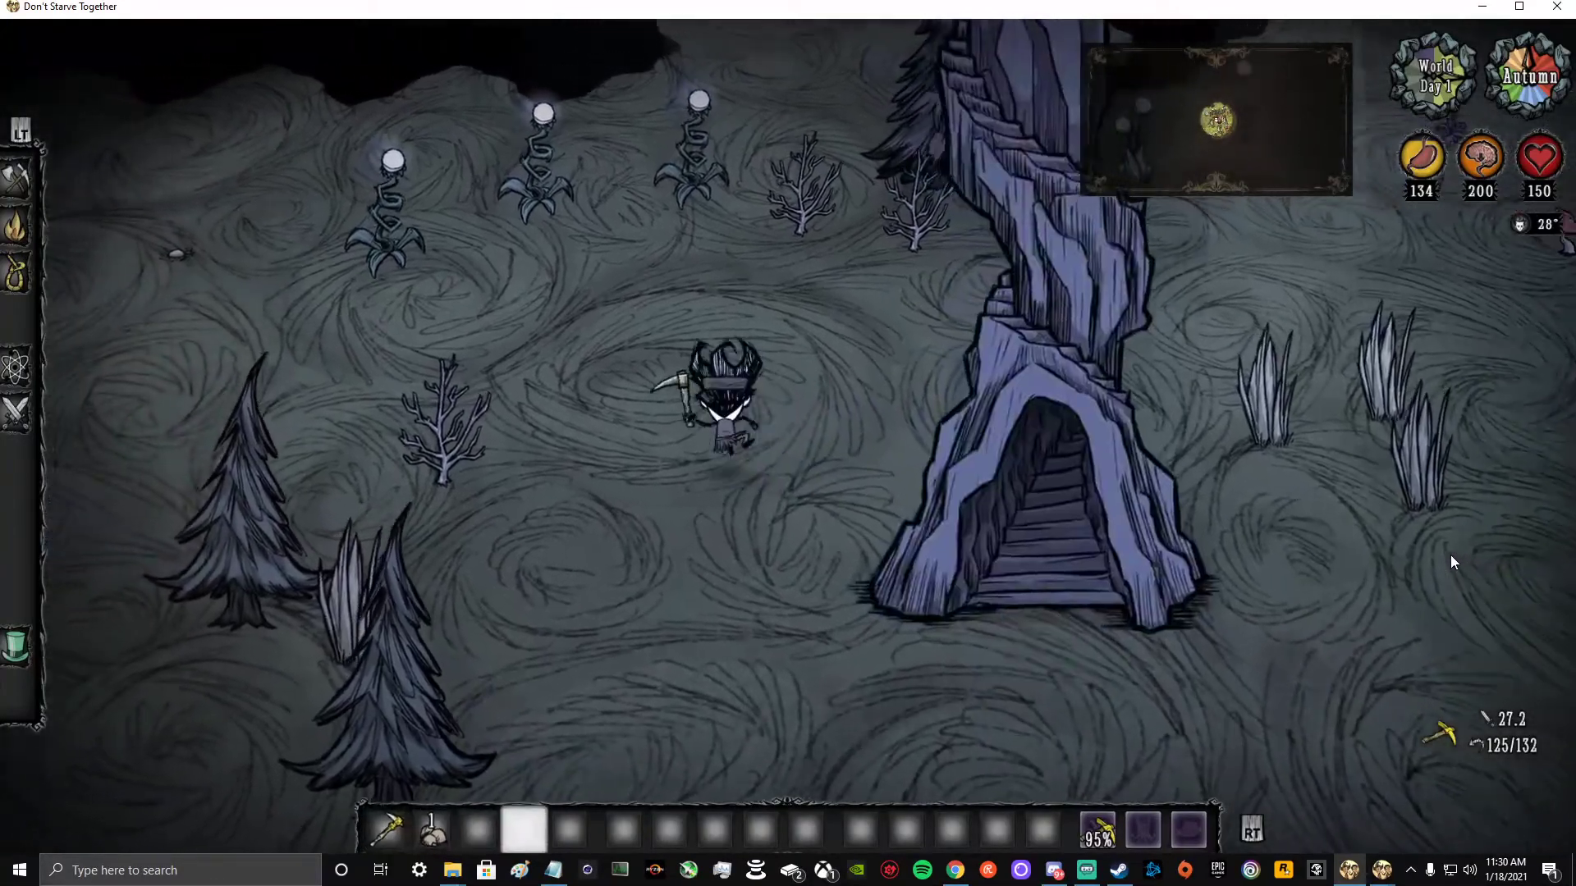
{"action": "key", "text": "q"}
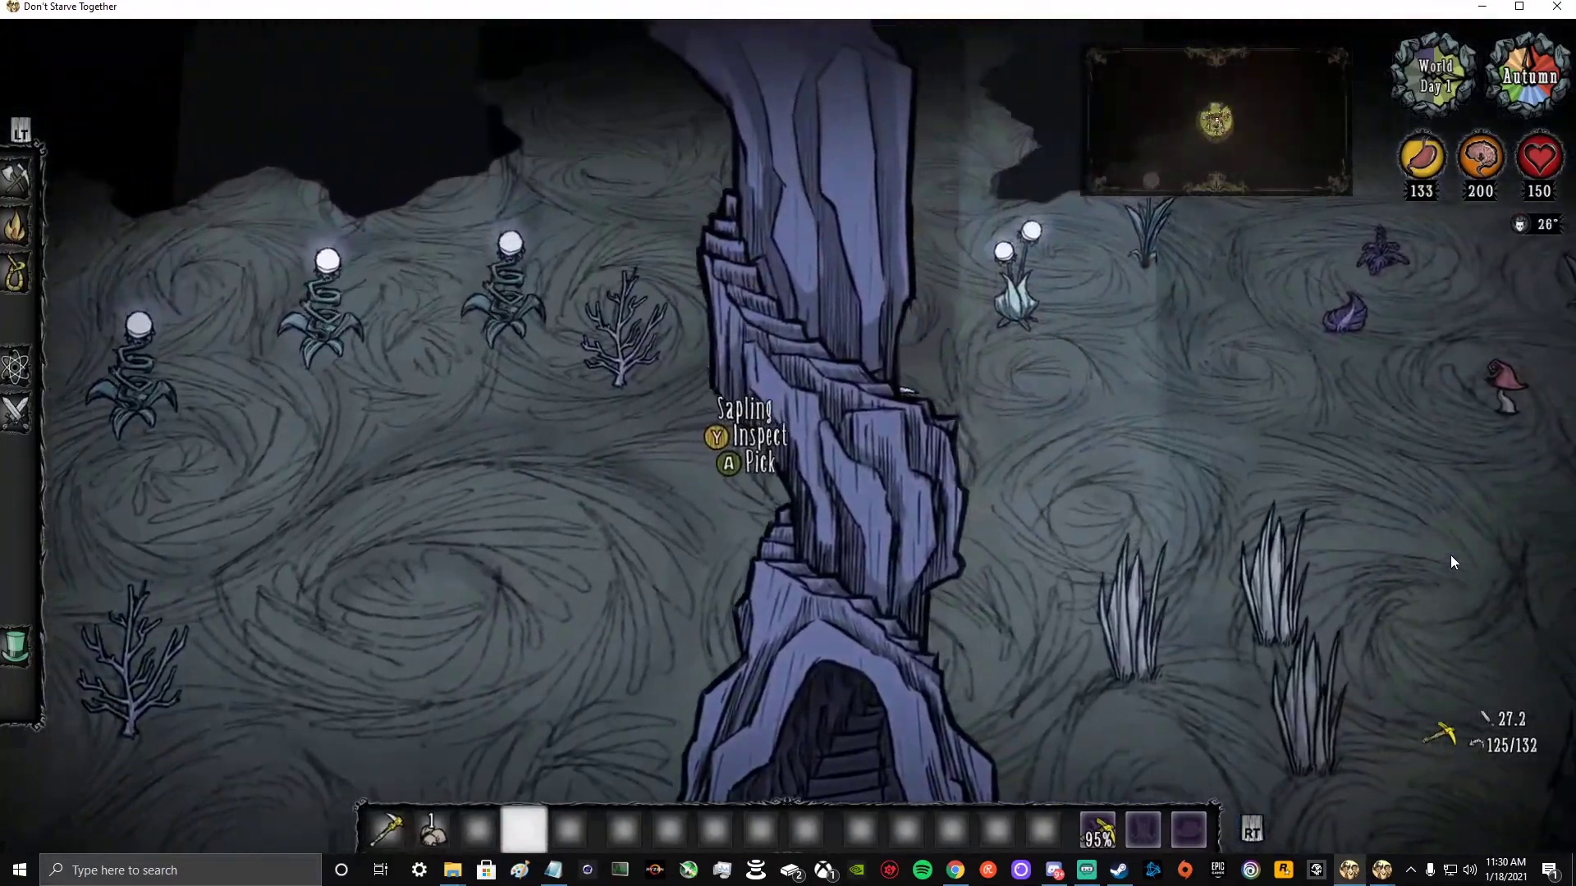
{"action": "key", "text": "s"}
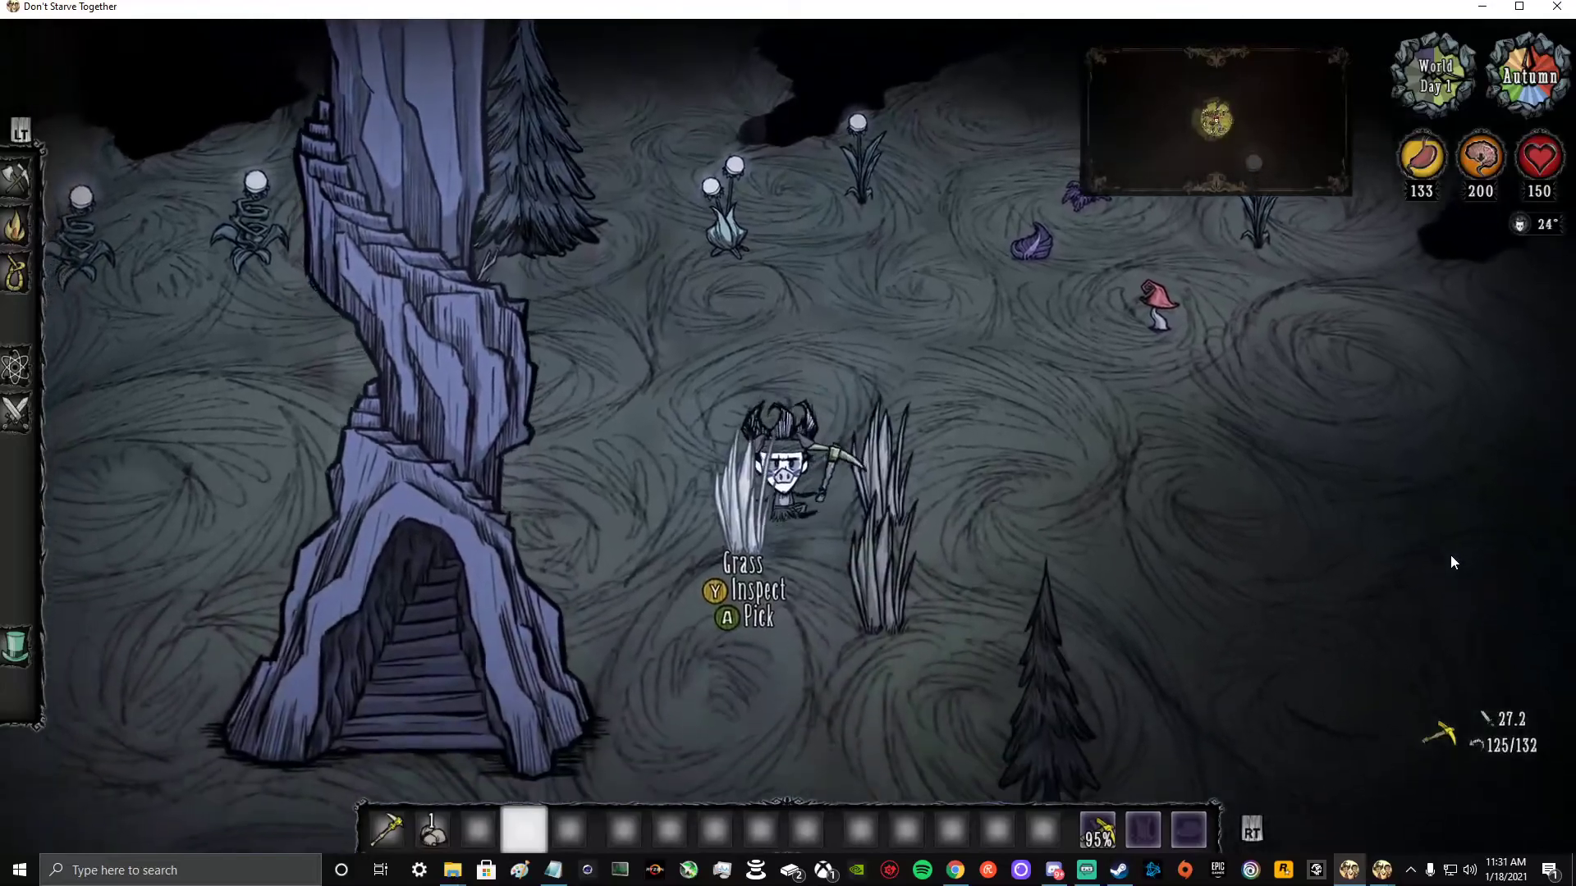
- Disconnect from the server and confirm leaving
{"action": "key", "text": "Escape"}
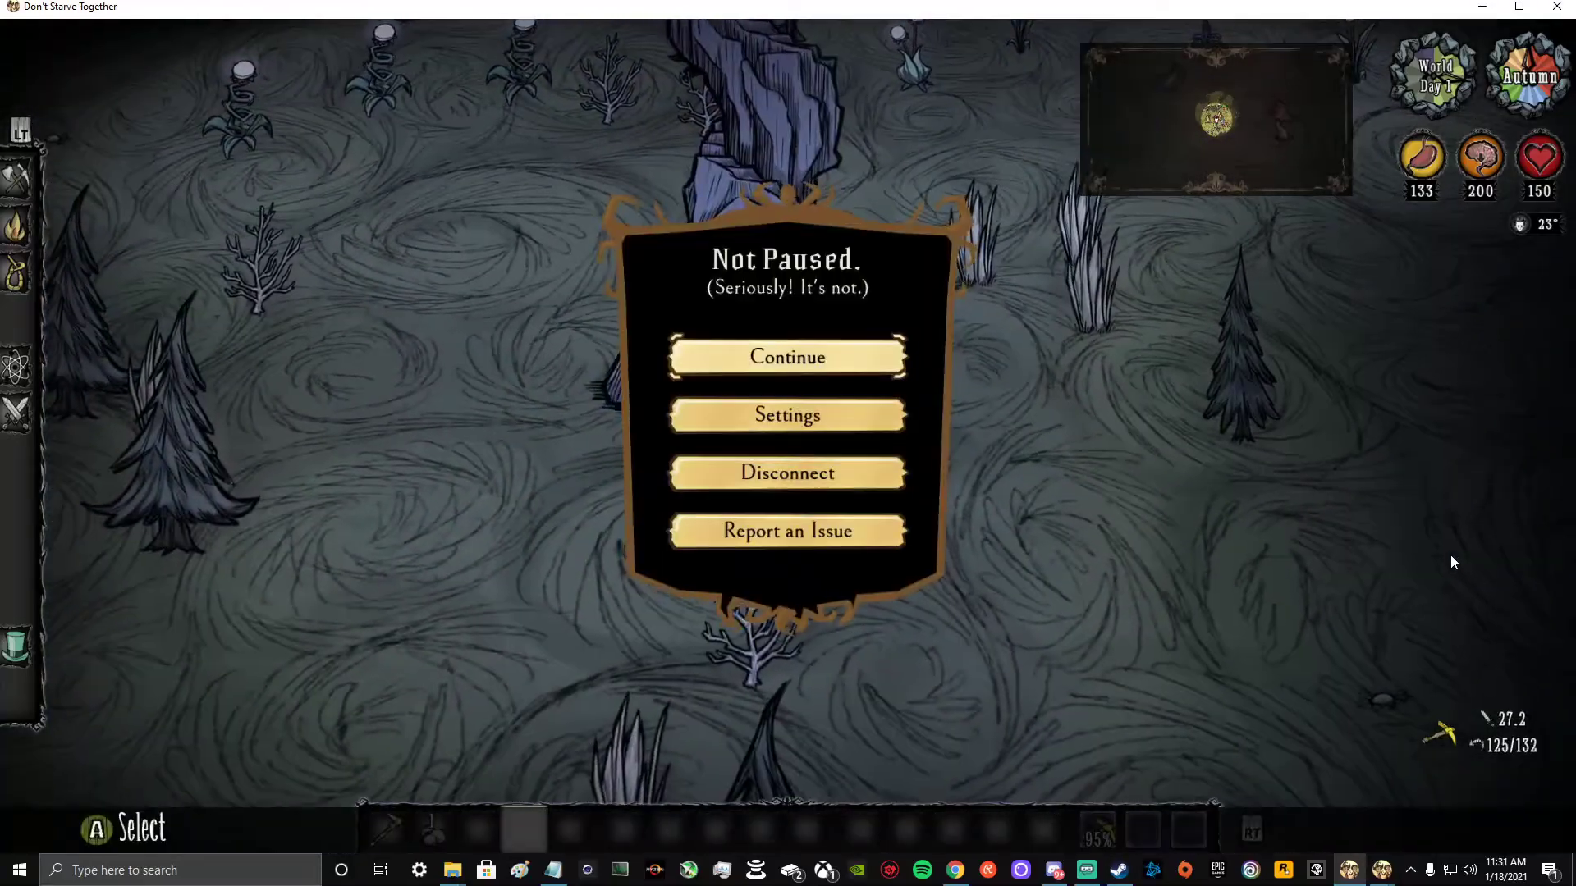
{"action": "key", "text": "Return"}
{"action": "key", "text": "Left"}
{"action": "key", "text": "Return"}
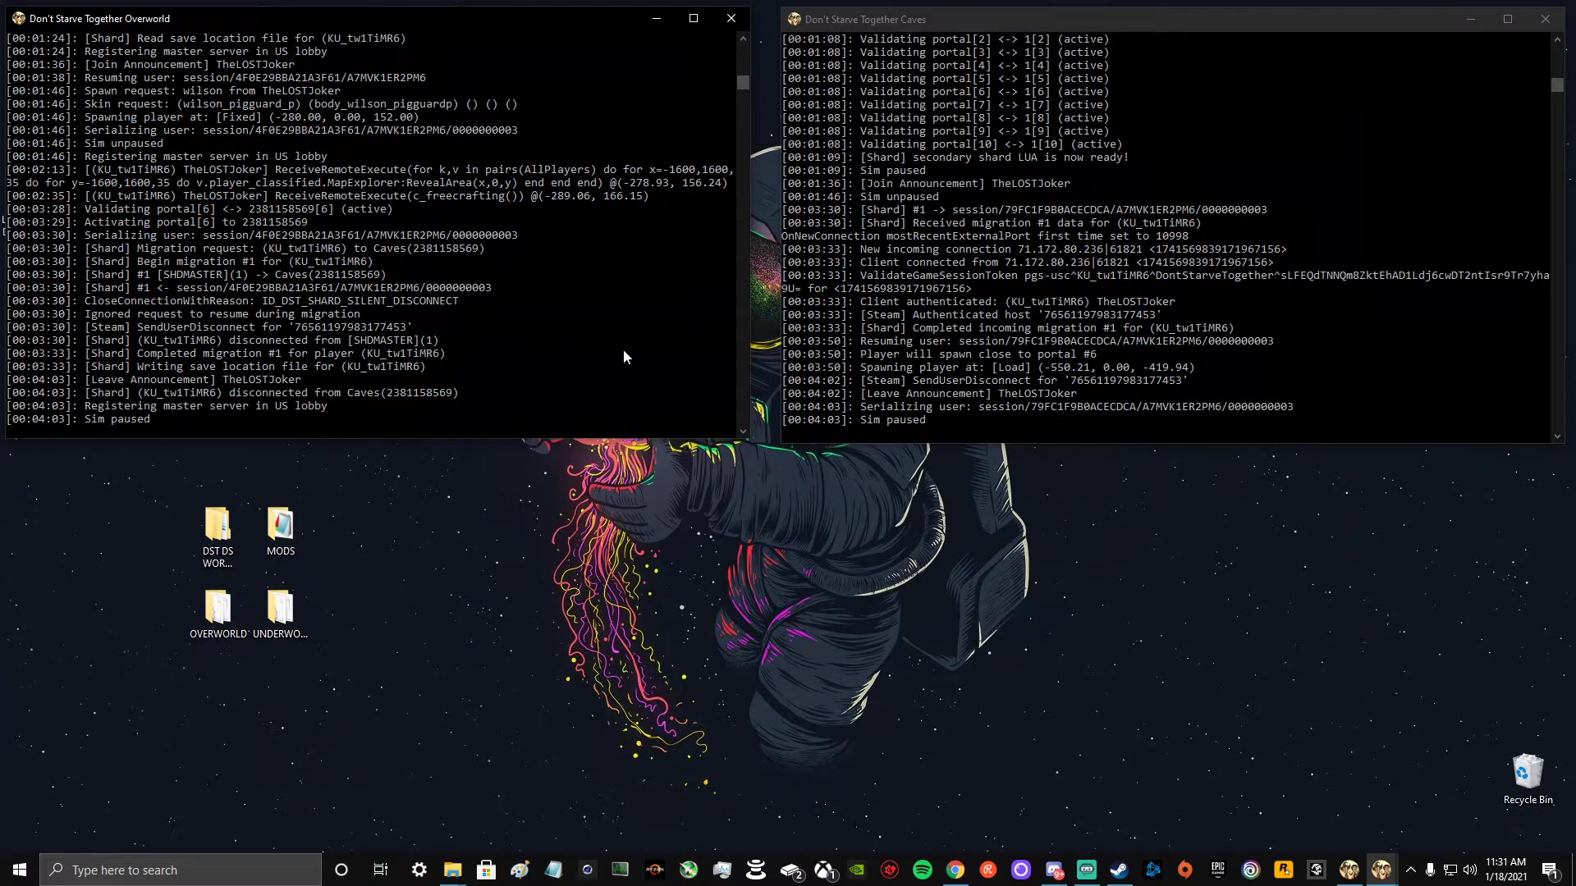
- Run c_shutdown() in both the Overworld and Caves consoles
{"action": "left_click", "coordinate": [621, 352]}
{"action": "type", "text": "c_shutdown"}
{"action": "type", "text": "()"}
{"action": "key", "text": "Return"}
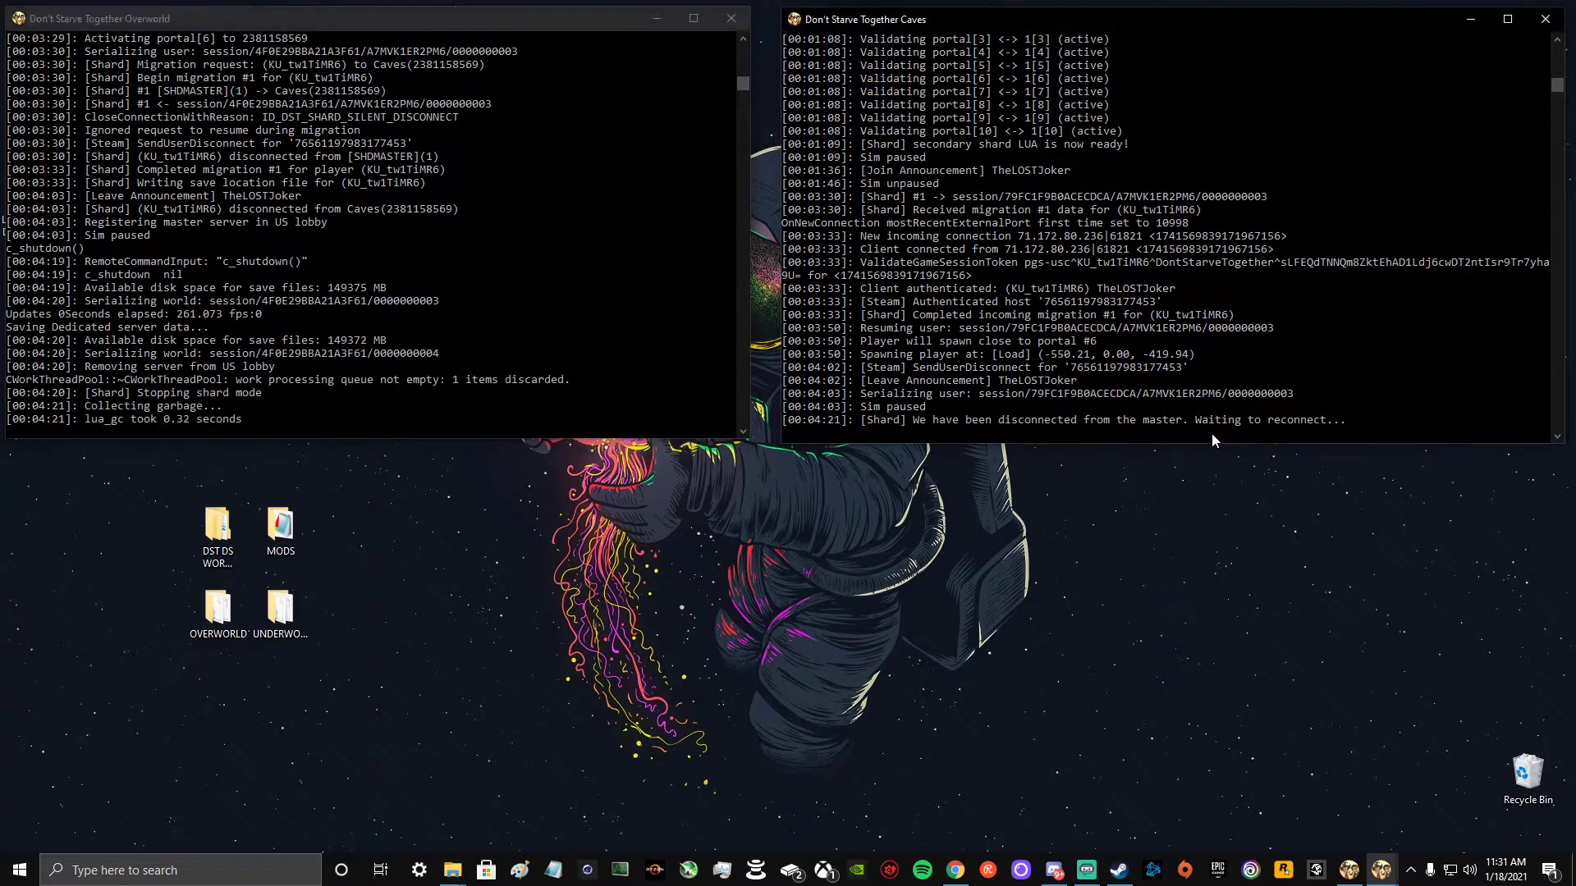
{"action": "type", "text": "c_sh"}
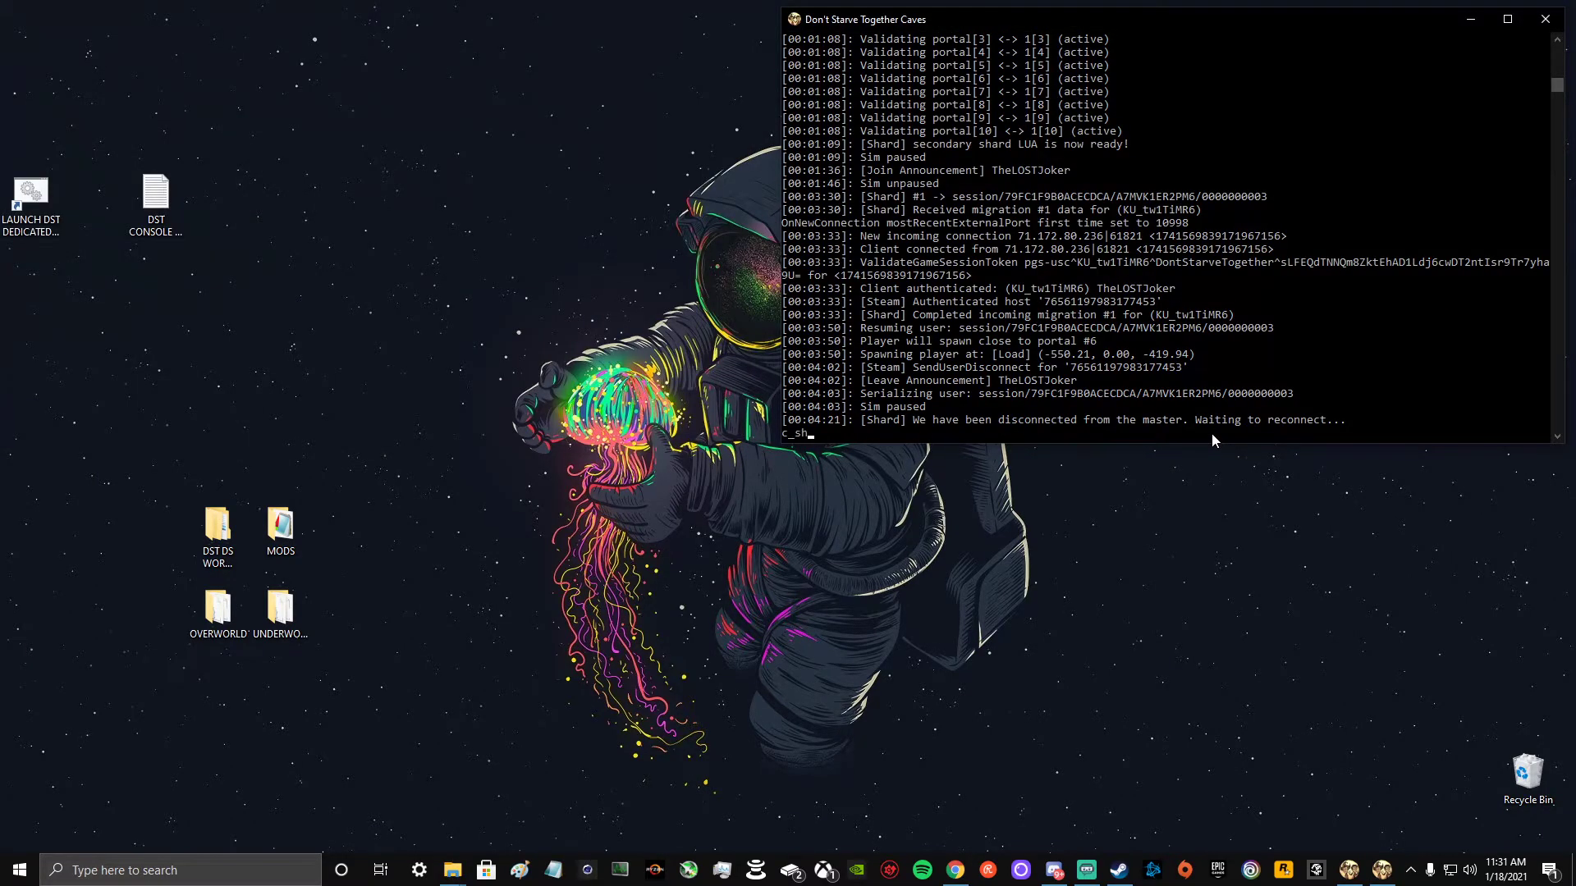
{"action": "type", "text": "()"}
{"action": "key", "text": "Return"}
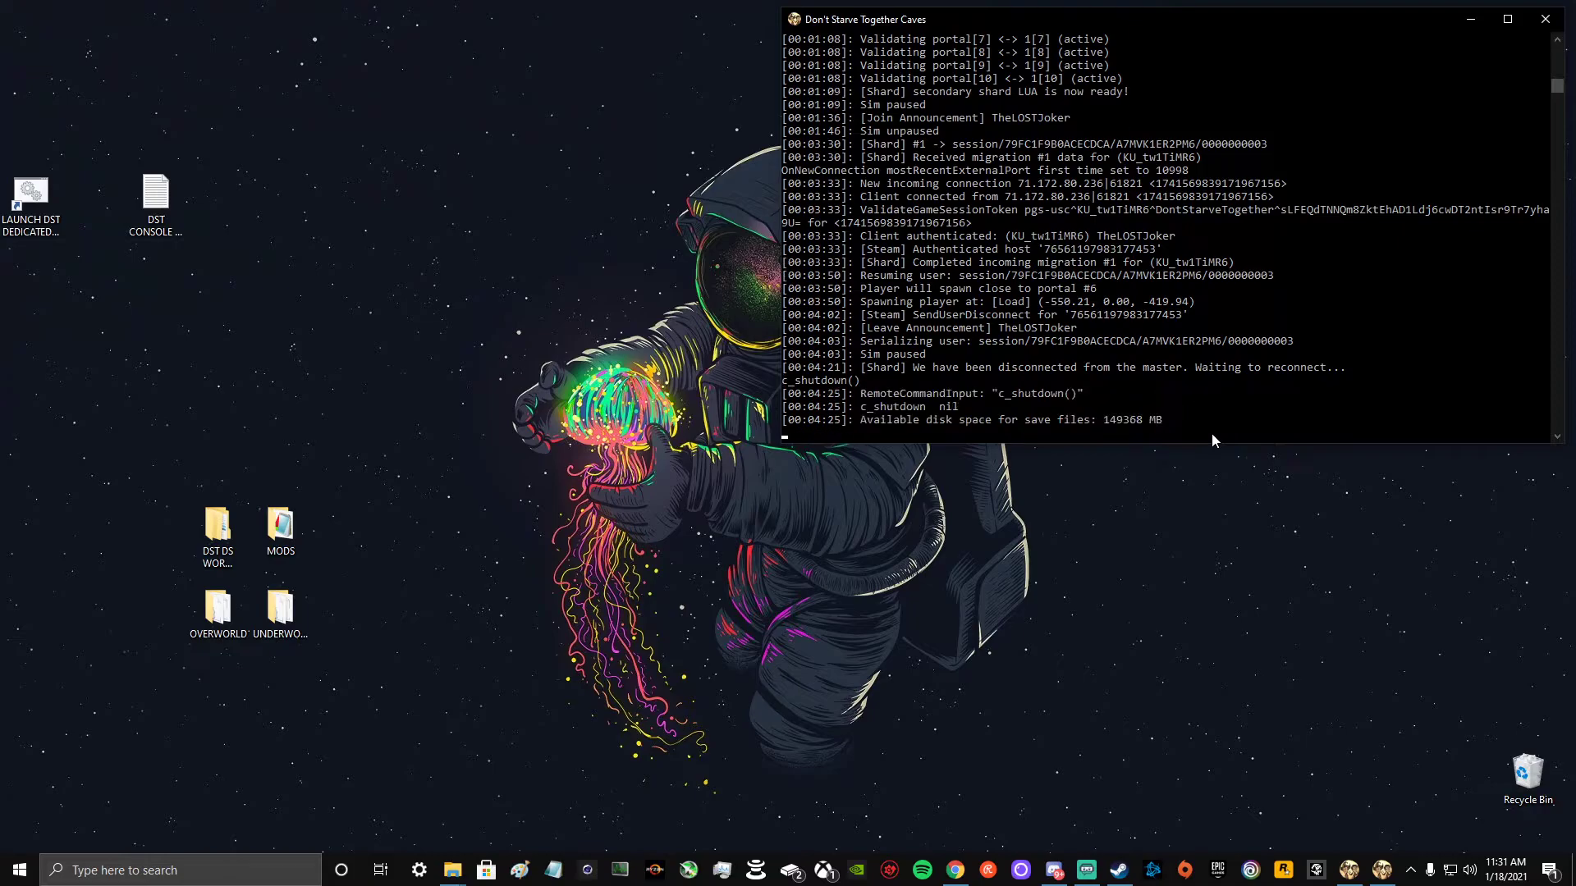
- Bring the Master folder window forward and move it left
{"action": "mouse_move", "coordinate": [455, 866]}
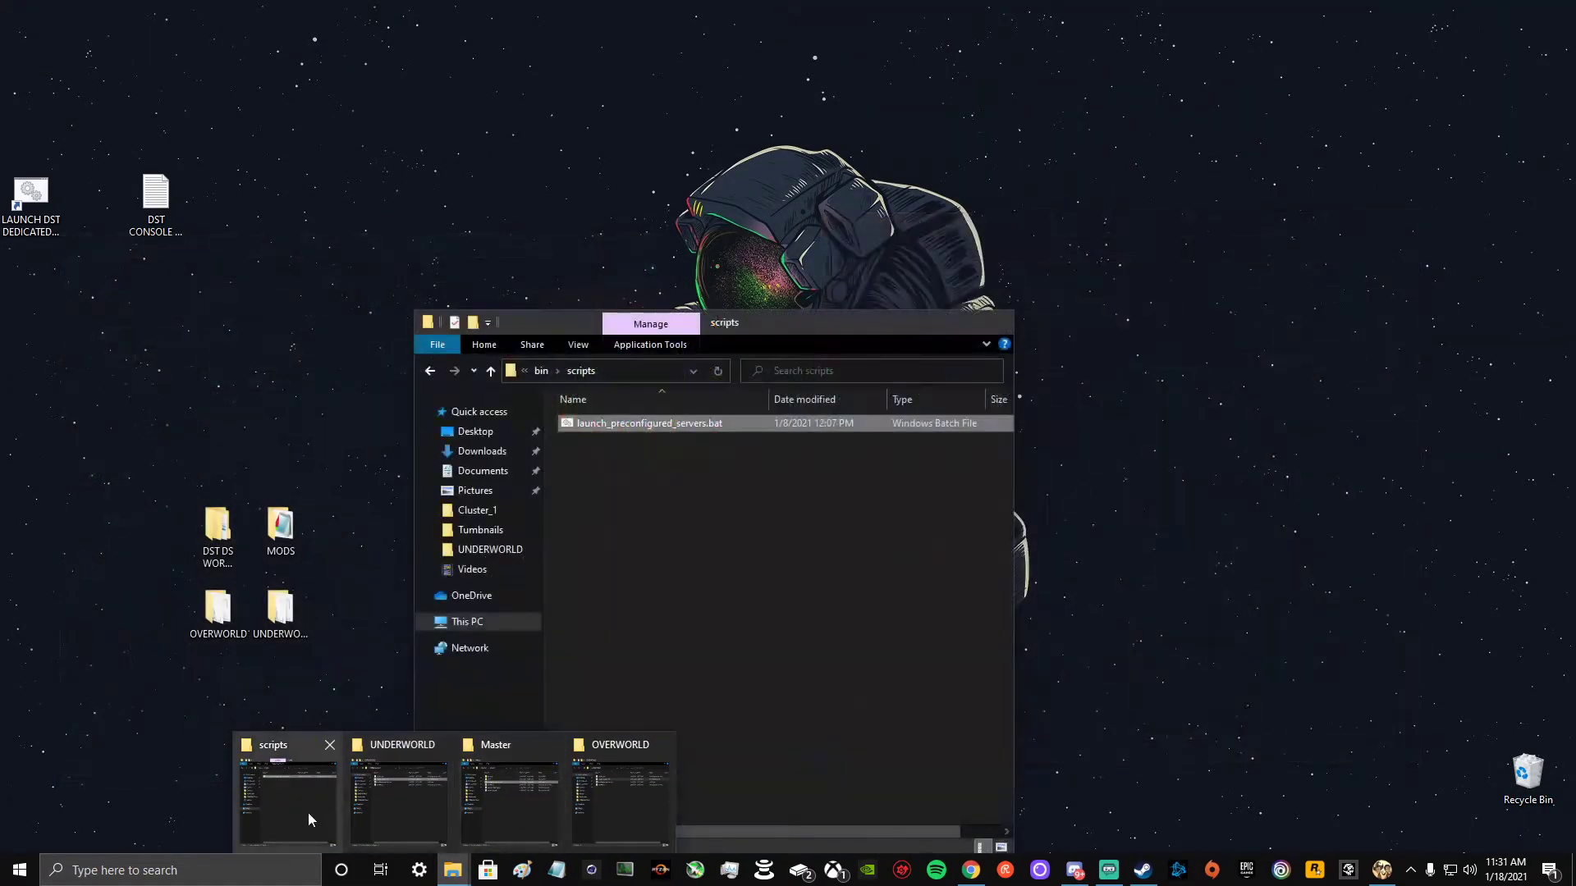
{"action": "left_click", "coordinate": [500, 802]}
{"action": "left_click_drag", "start_coordinate": [1041, 243], "coordinate": [704, 286]}
- Go up to the Klei folder and open DST DS WORLD SAVES in a second window alongside it
{"action": "left_click", "coordinate": [636, 323]}
{"action": "left_click", "coordinate": [570, 328]}
{"action": "left_click", "coordinate": [563, 323]}
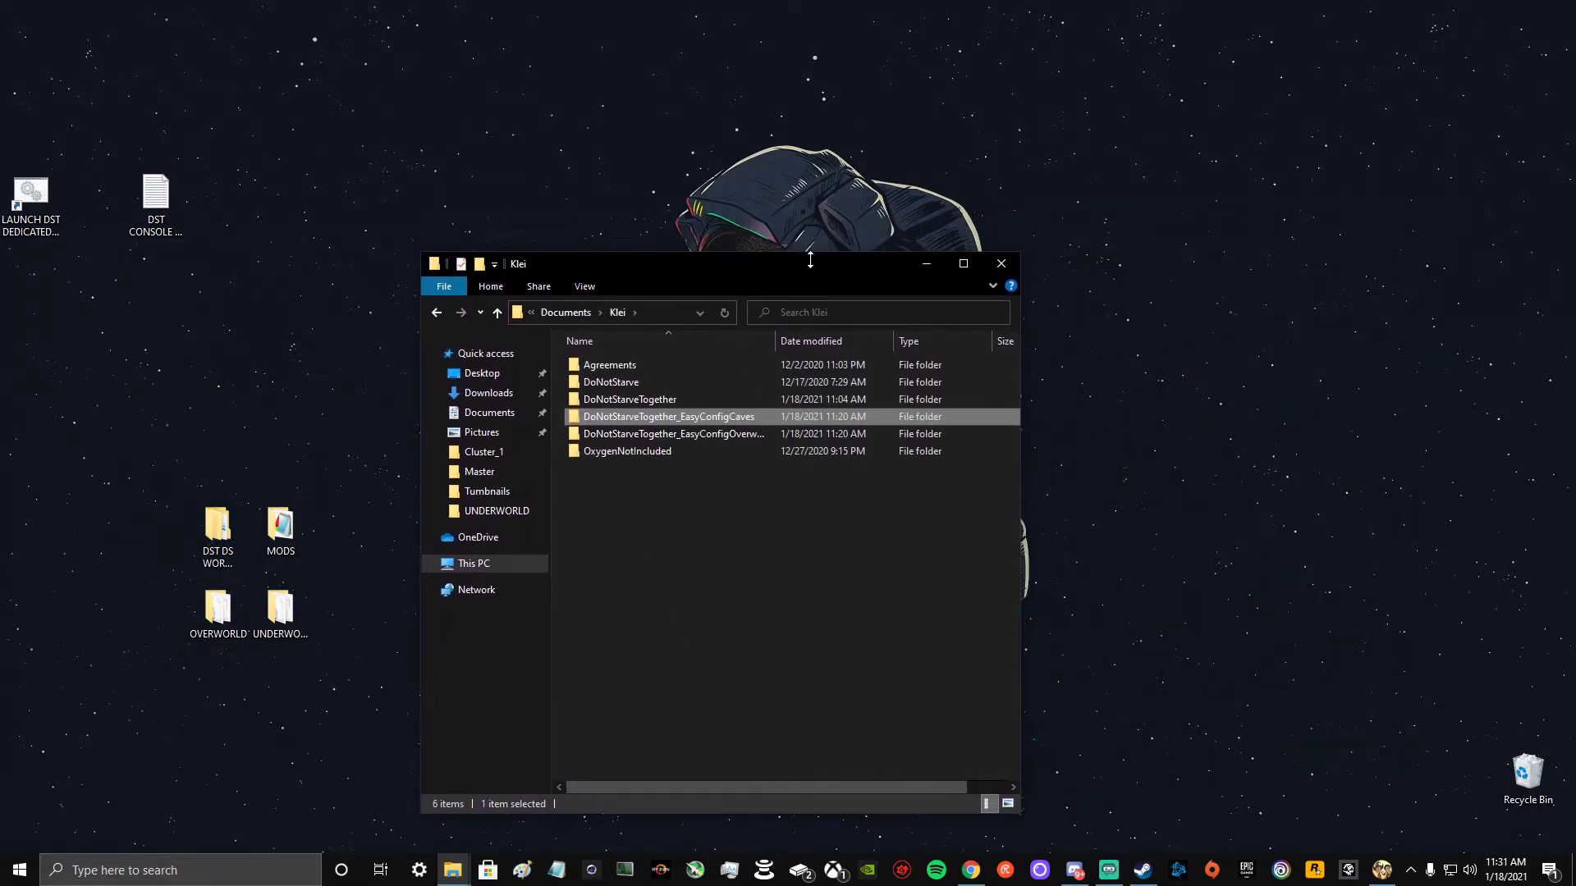
{"action": "left_click_drag", "start_coordinate": [779, 279], "coordinate": [929, 262]}
{"action": "double_click", "coordinate": [221, 542]}
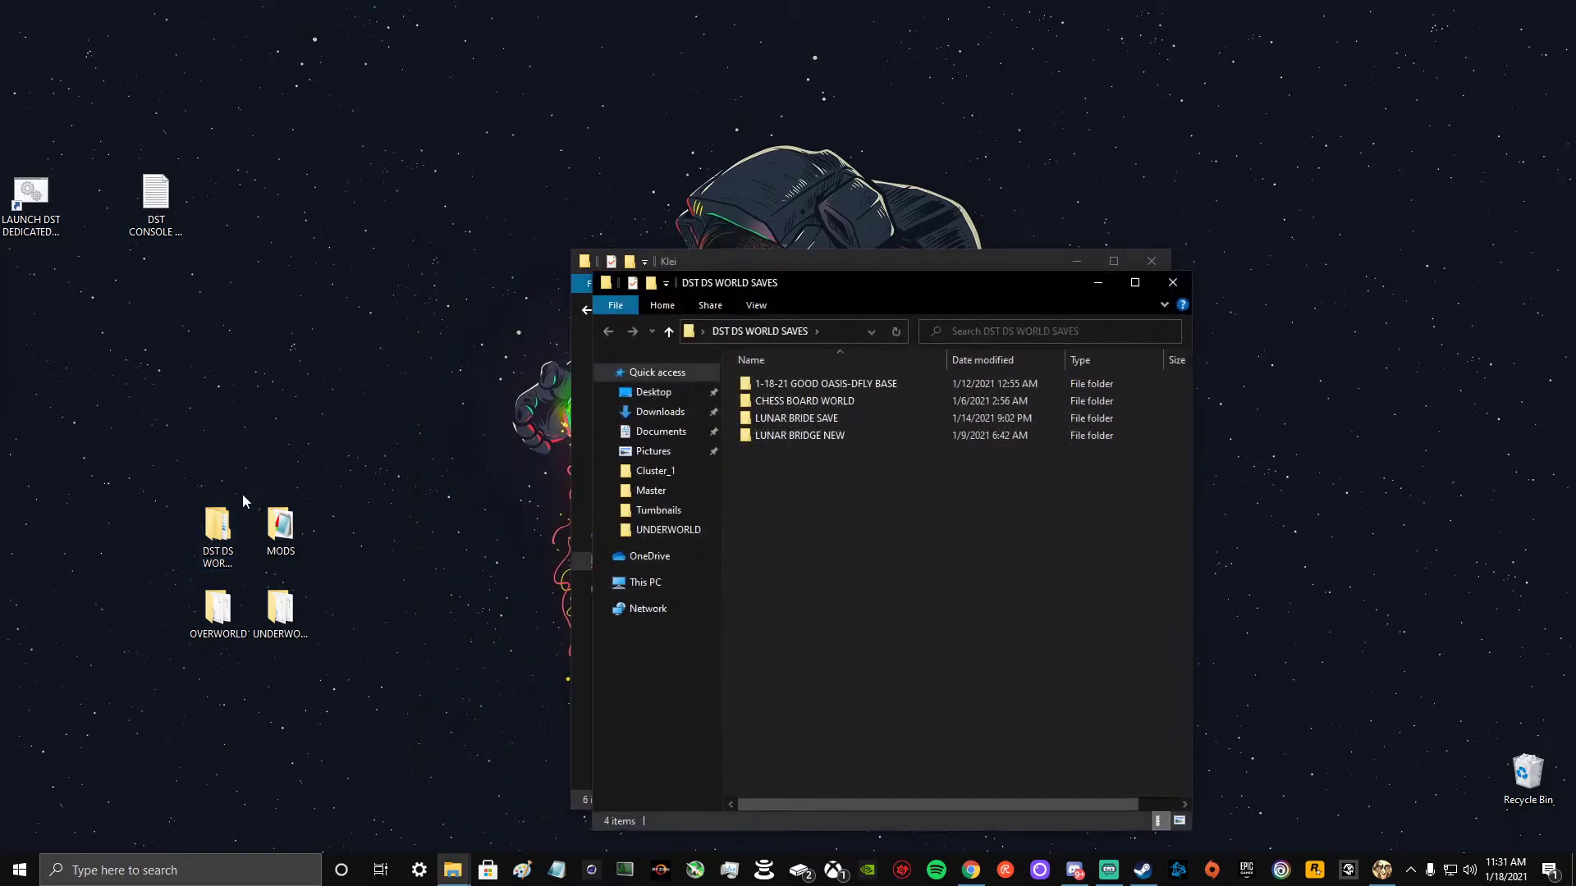
{"action": "mouse_move", "coordinate": [830, 288]}
{"action": "left_mouse_down"}
{"action": "mouse_move", "coordinate": [373, 254]}
{"action": "mouse_move", "coordinate": [1169, 249]}
{"action": "left_mouse_up"}
- Open EasyConfigOverworld > Cluster_1 > Master > save and select all its items
{"action": "double_click", "coordinate": [1197, 410]}
{"action": "double_click", "coordinate": [1112, 343]}
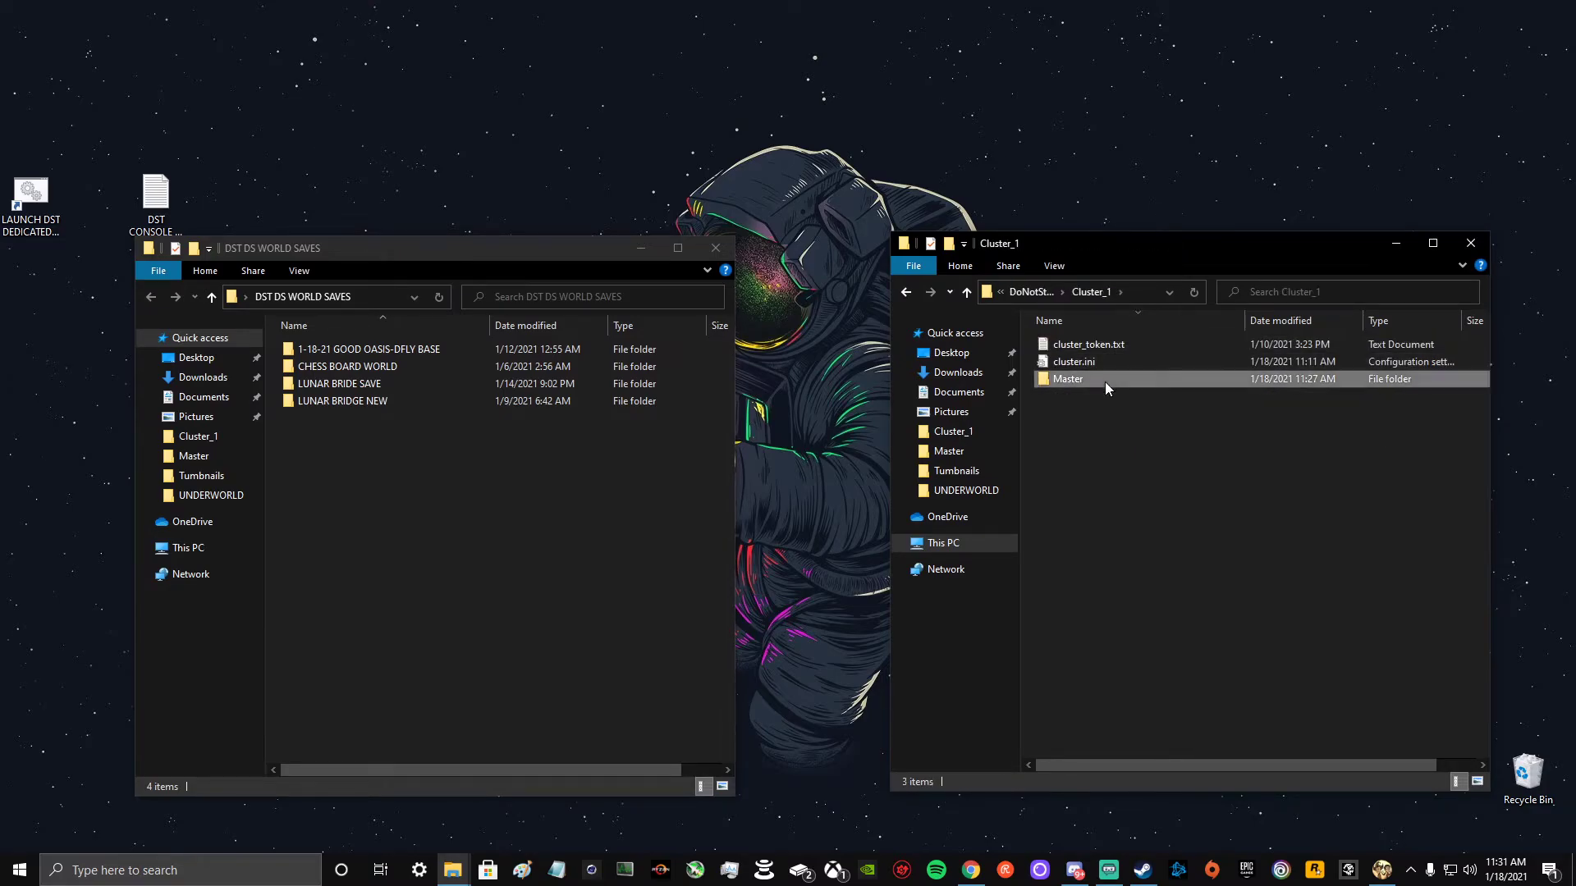
{"action": "double_click", "coordinate": [1104, 380]}
{"action": "double_click", "coordinate": [1103, 366]}
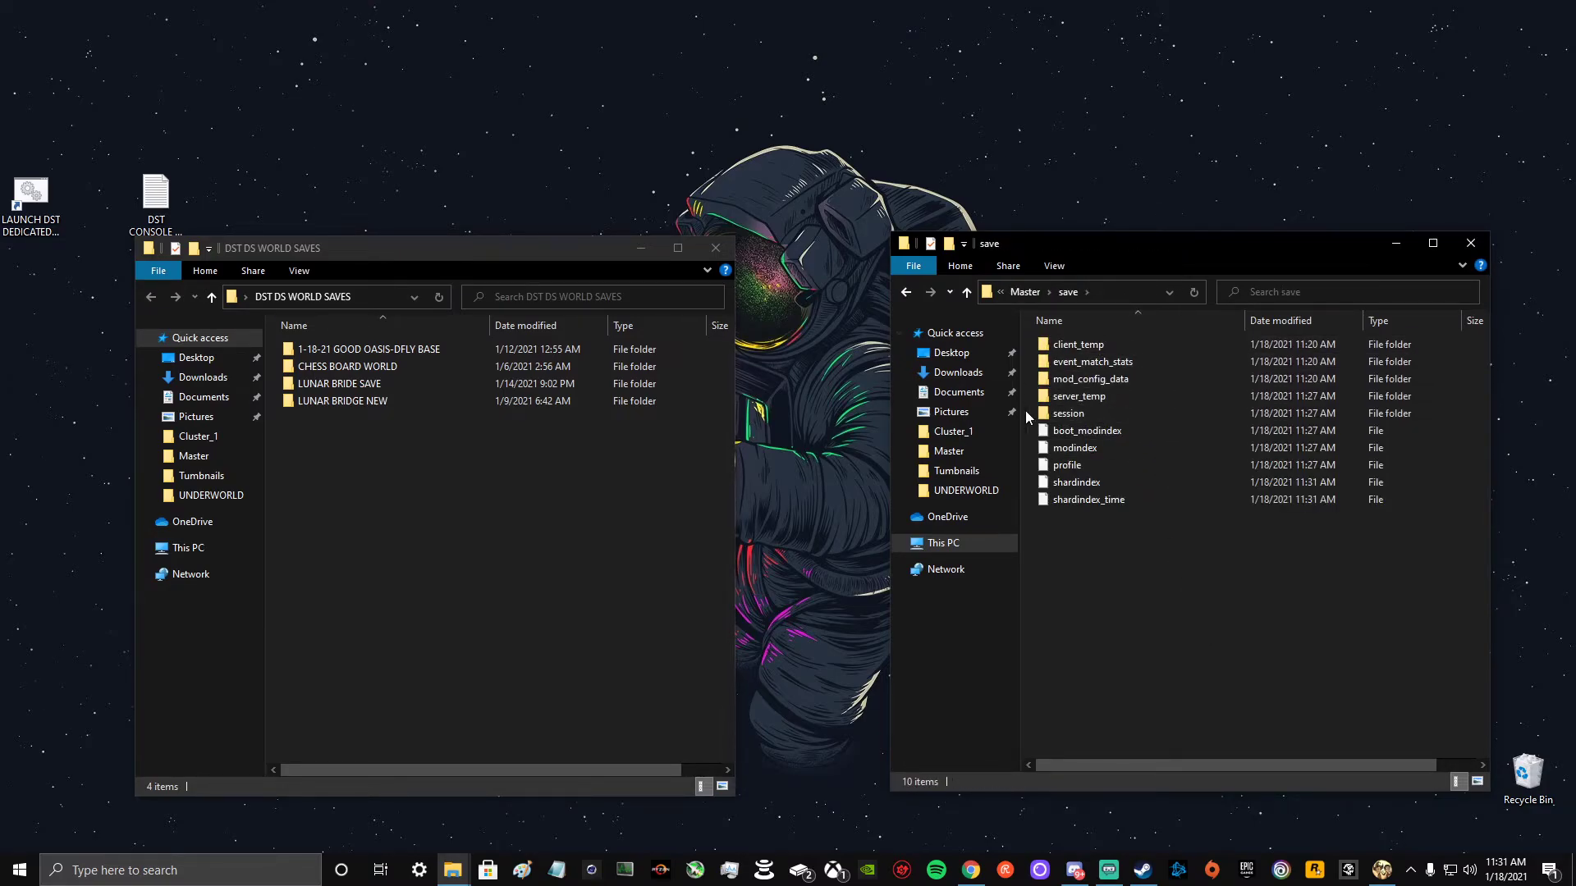
{"action": "left_click_drag", "start_coordinate": [1179, 566], "coordinate": [1105, 332]}
- Open 1-18-21 GOOD OASIS-DFLY BASE > Top and select all ten save items
{"action": "left_click", "coordinate": [333, 507]}
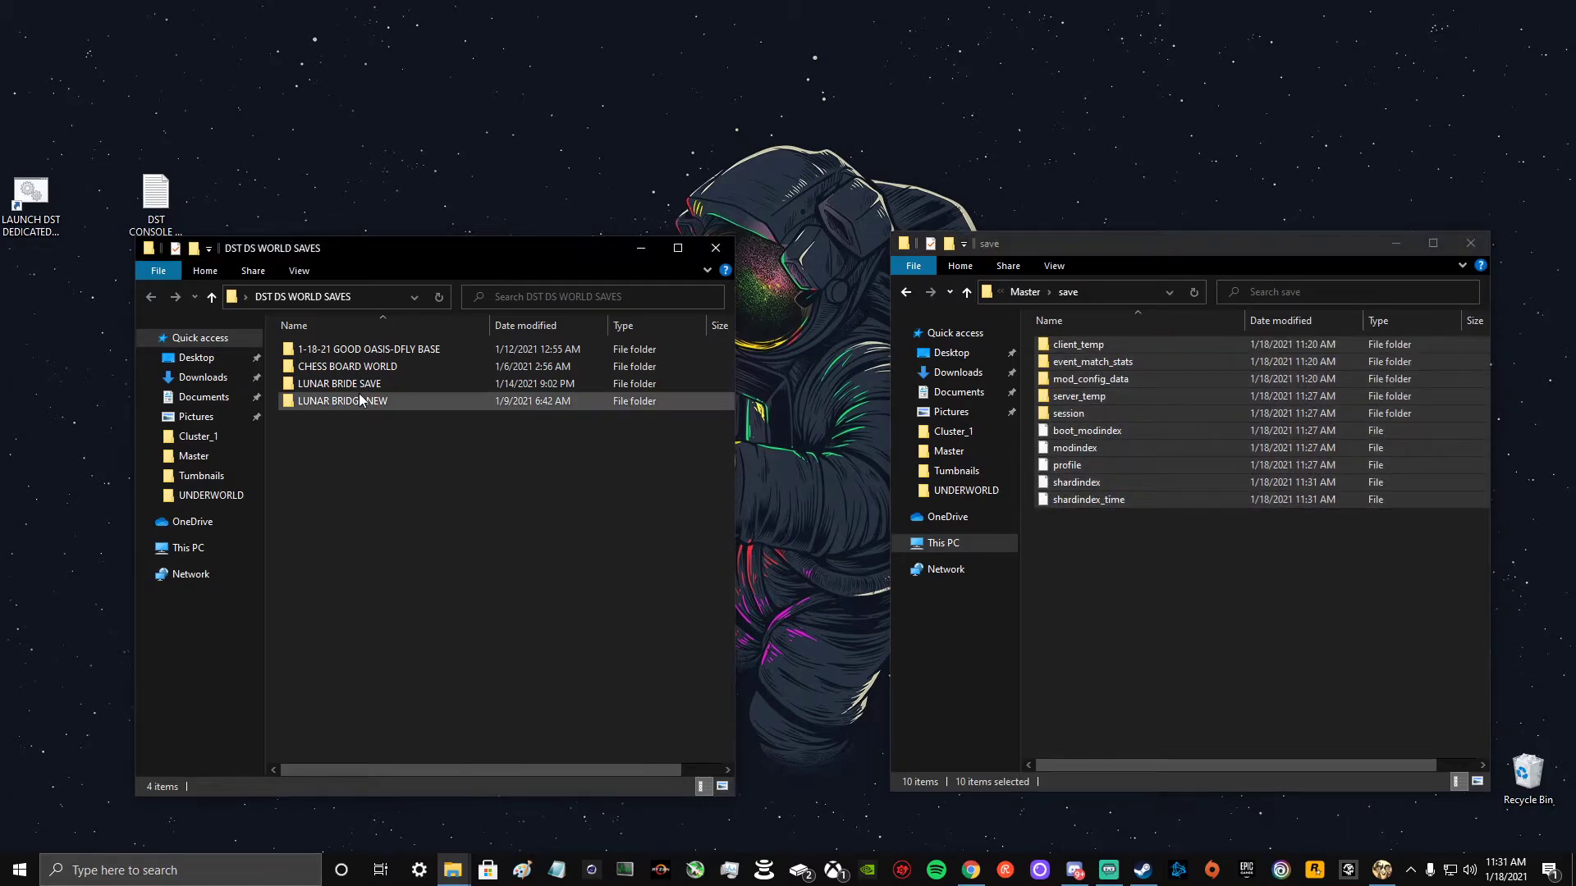
{"action": "double_click", "coordinate": [386, 351]}
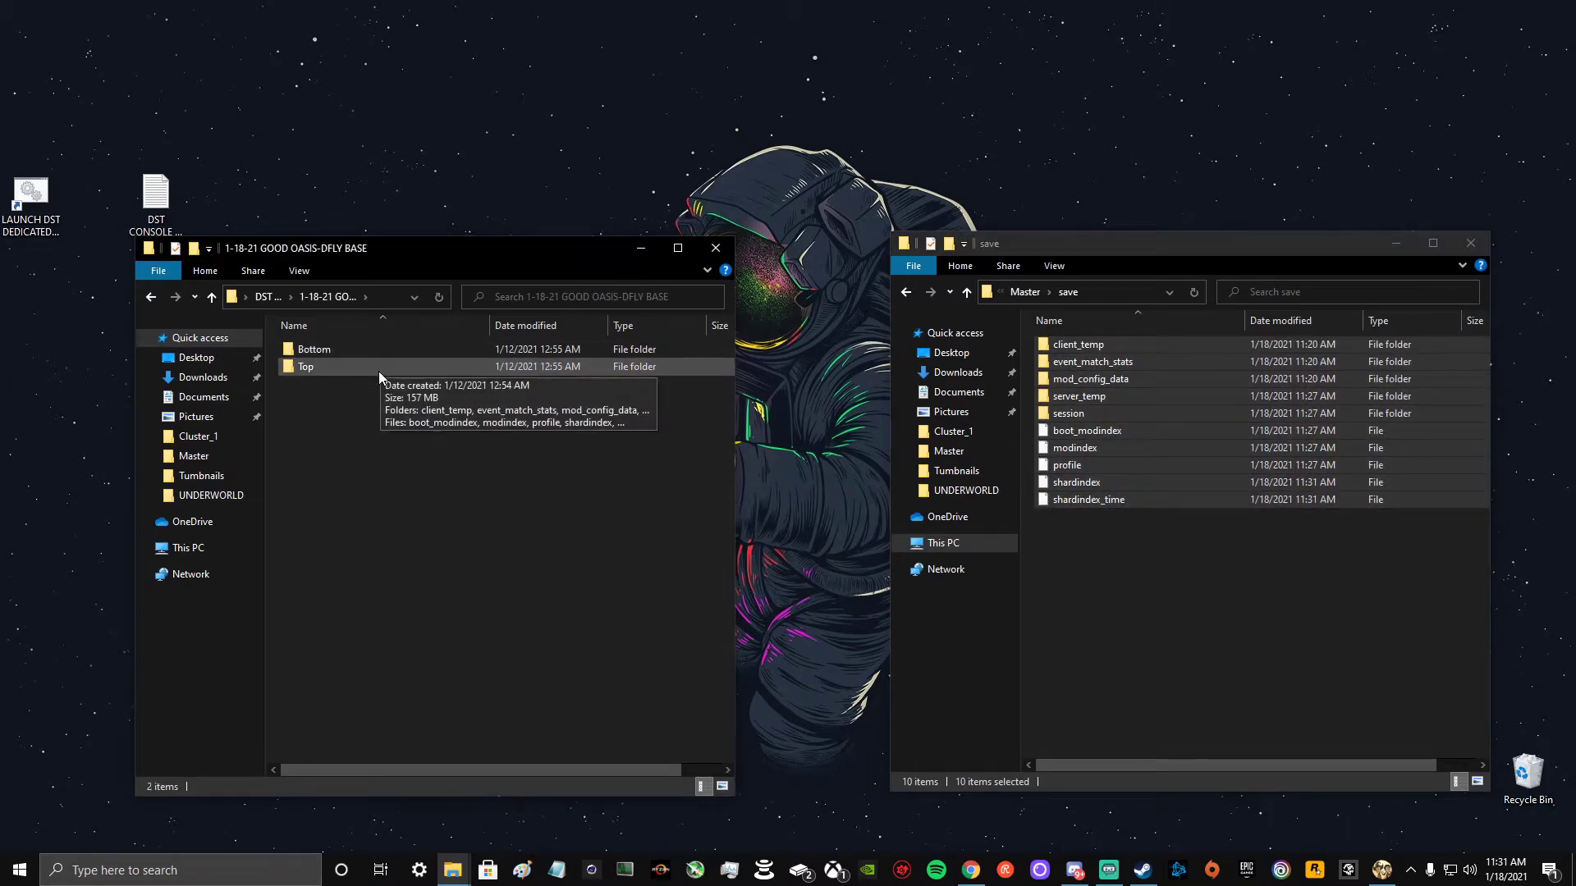
{"action": "double_click", "coordinate": [377, 368]}
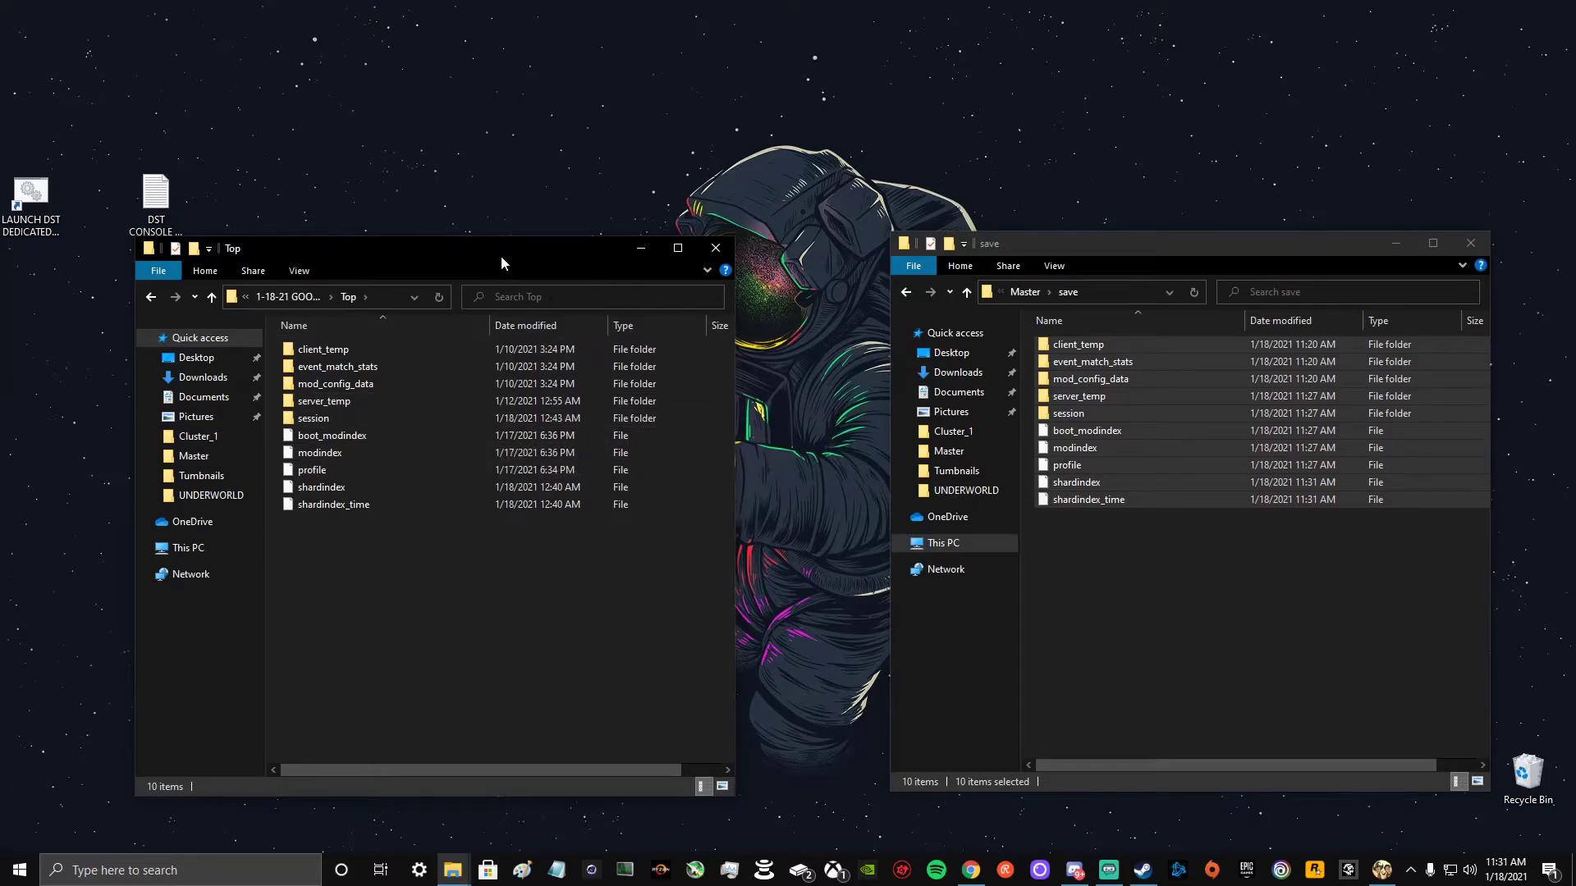
{"action": "mouse_move", "coordinate": [503, 257]}
{"action": "left_mouse_down"}
{"action": "mouse_move", "coordinate": [578, 214]}
{"action": "mouse_move", "coordinate": [574, 249]}
{"action": "left_mouse_up"}
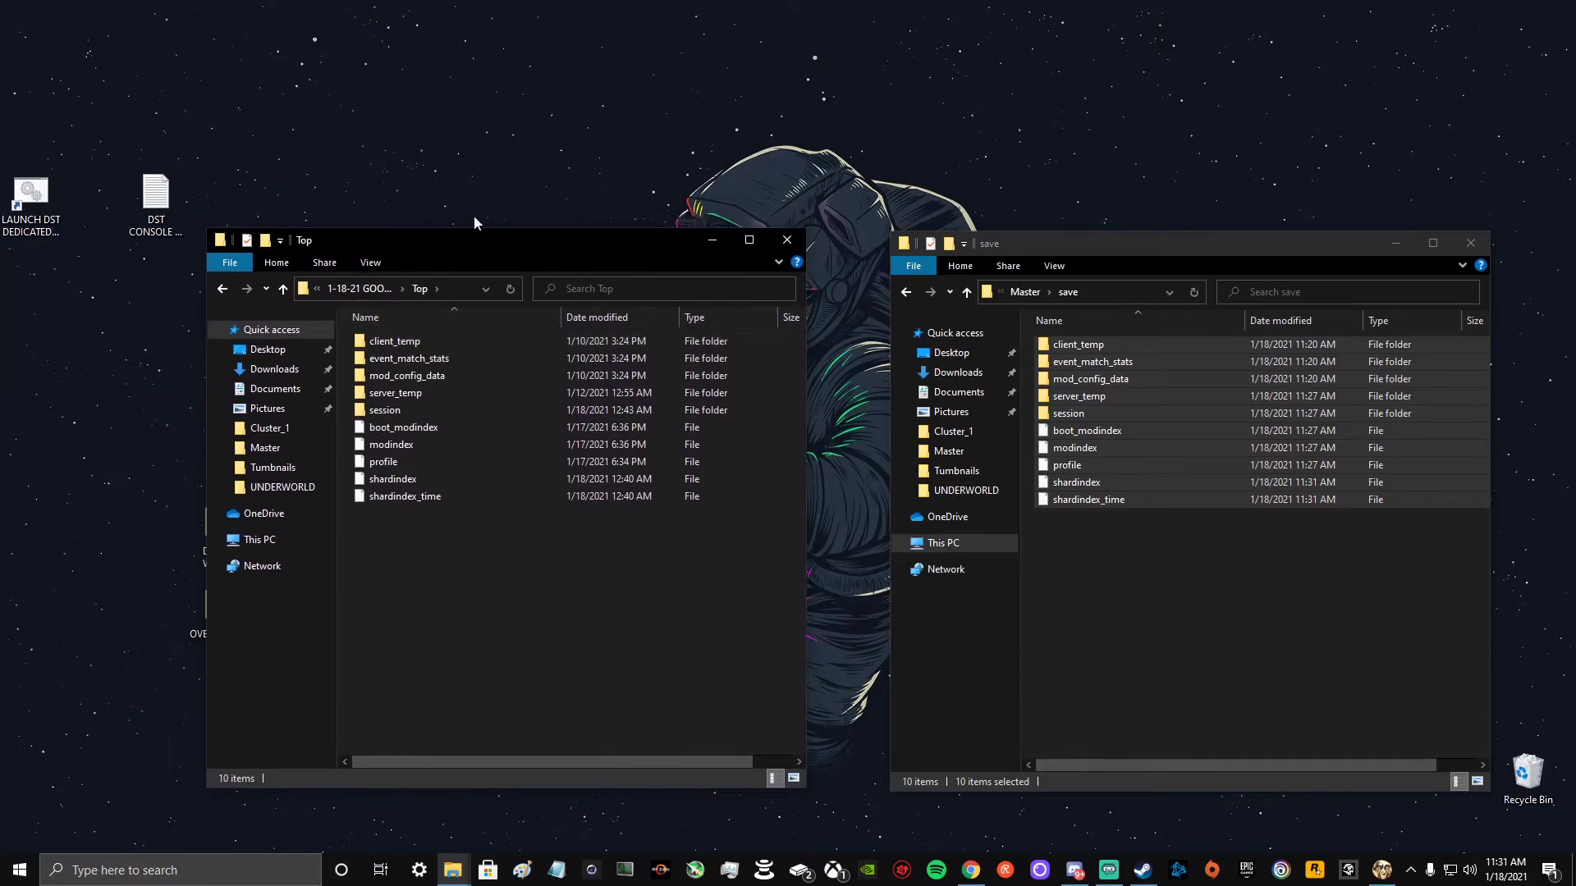
{"action": "left_click_drag", "start_coordinate": [505, 550], "coordinate": [361, 332]}
- Copy the Top save files into the Overworld Master save folder, replacing the existing files
{"action": "right_click", "coordinate": [414, 427]}
{"action": "left_click", "coordinate": [286, 581]}
{"action": "right_click", "coordinate": [1130, 597]}
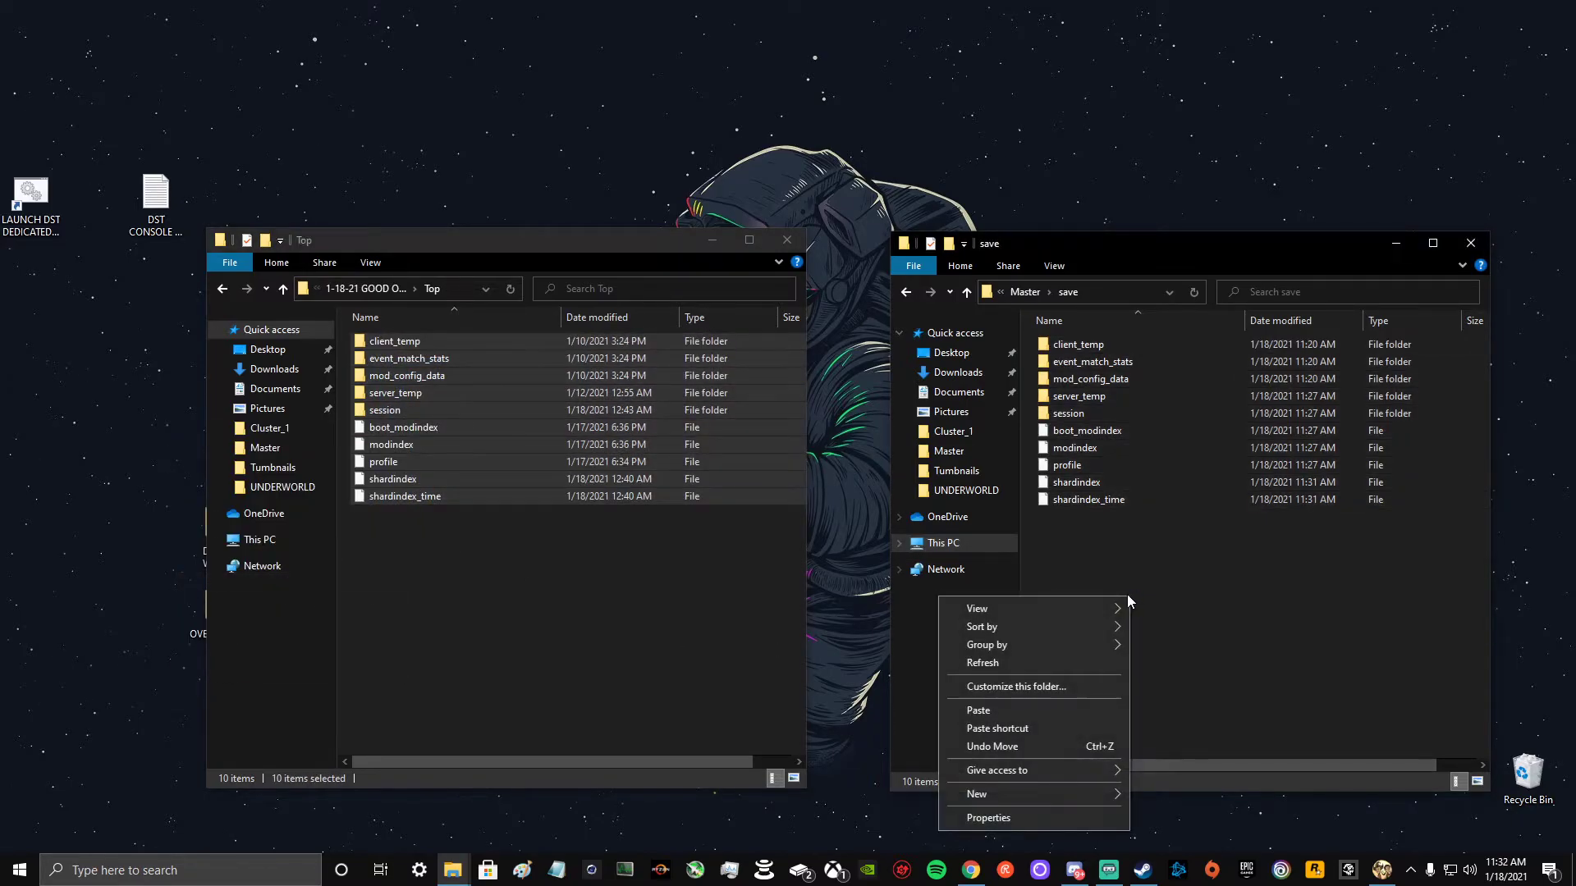
{"action": "left_click", "coordinate": [1032, 711]}
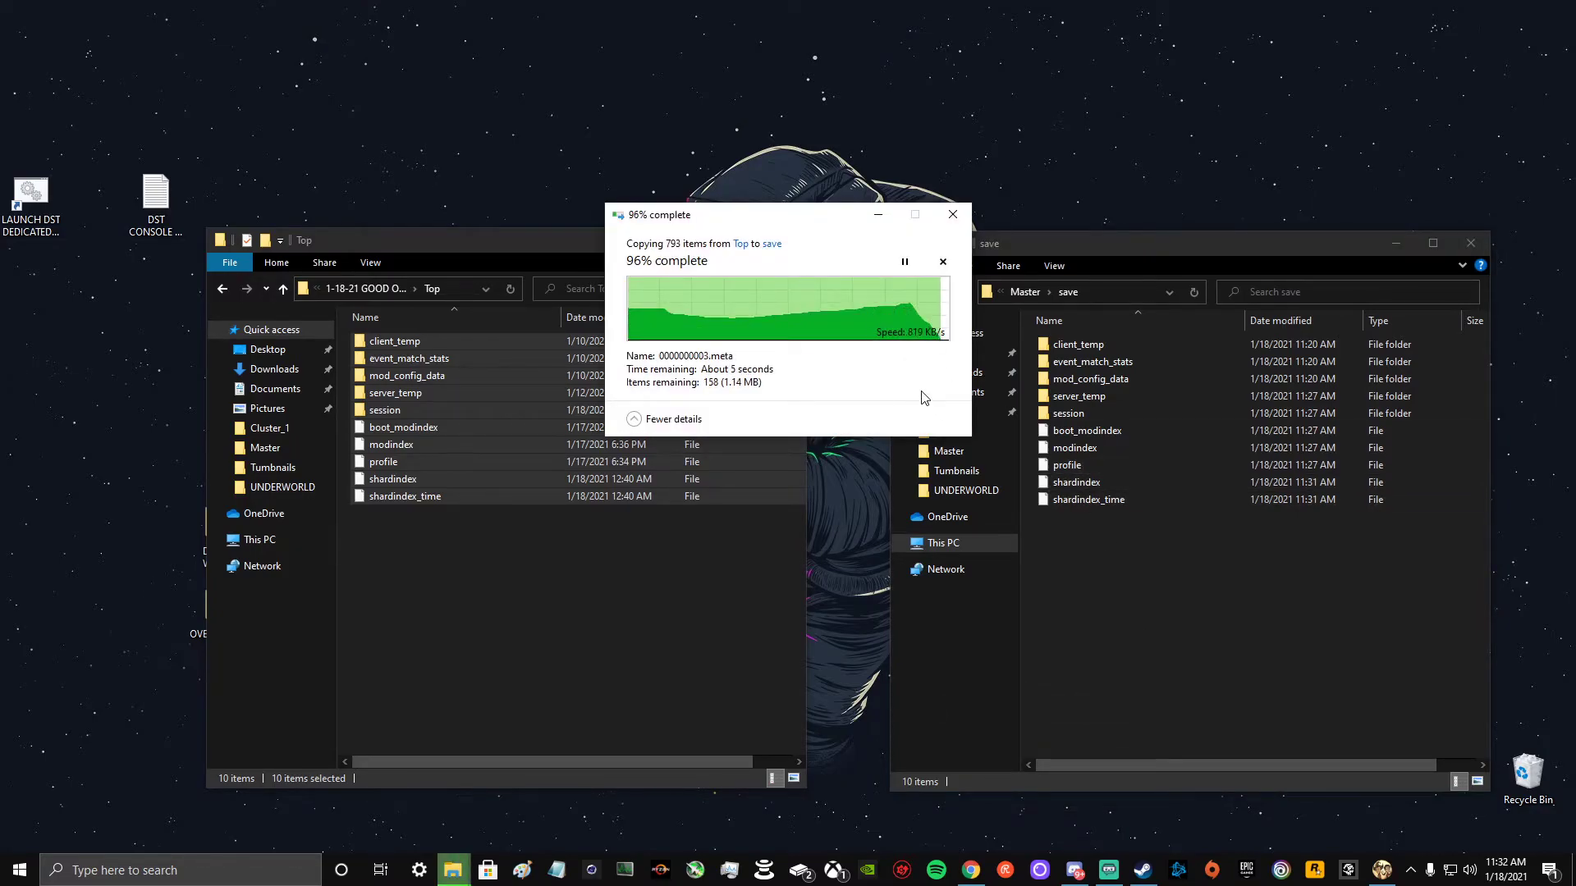
{"action": "left_click", "coordinate": [789, 295]}
{"action": "left_click", "coordinate": [1169, 542]}
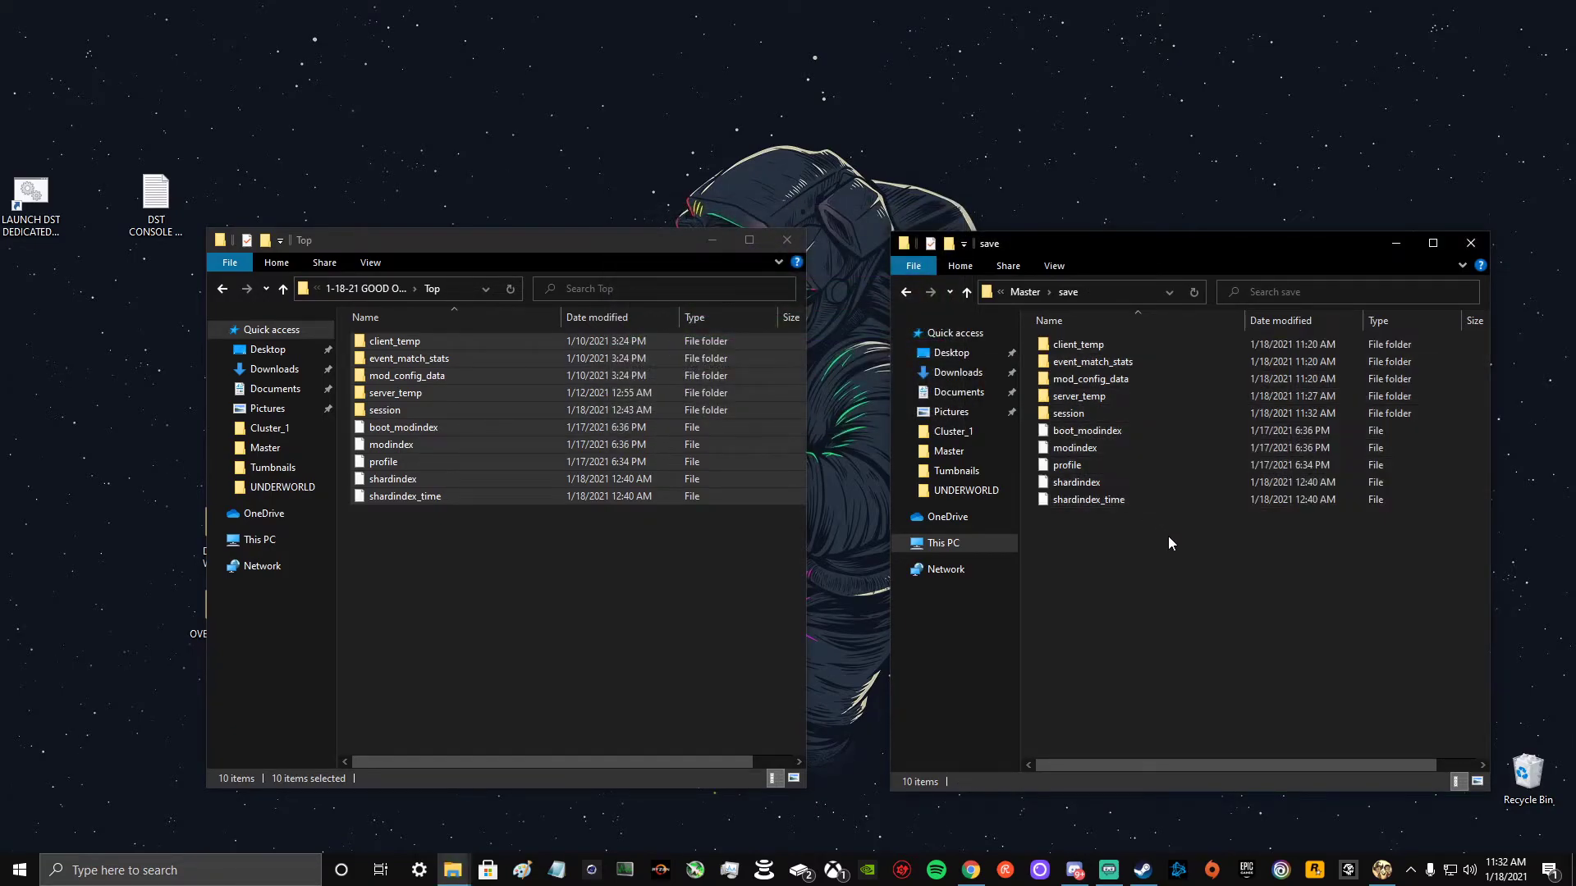
- Navigate to the EasyConfigCaves > Cluster_1 > Master > save folder
{"action": "left_click", "coordinate": [1012, 293]}
{"action": "left_click", "coordinate": [1023, 294]}
{"action": "left_click", "coordinate": [1023, 296]}
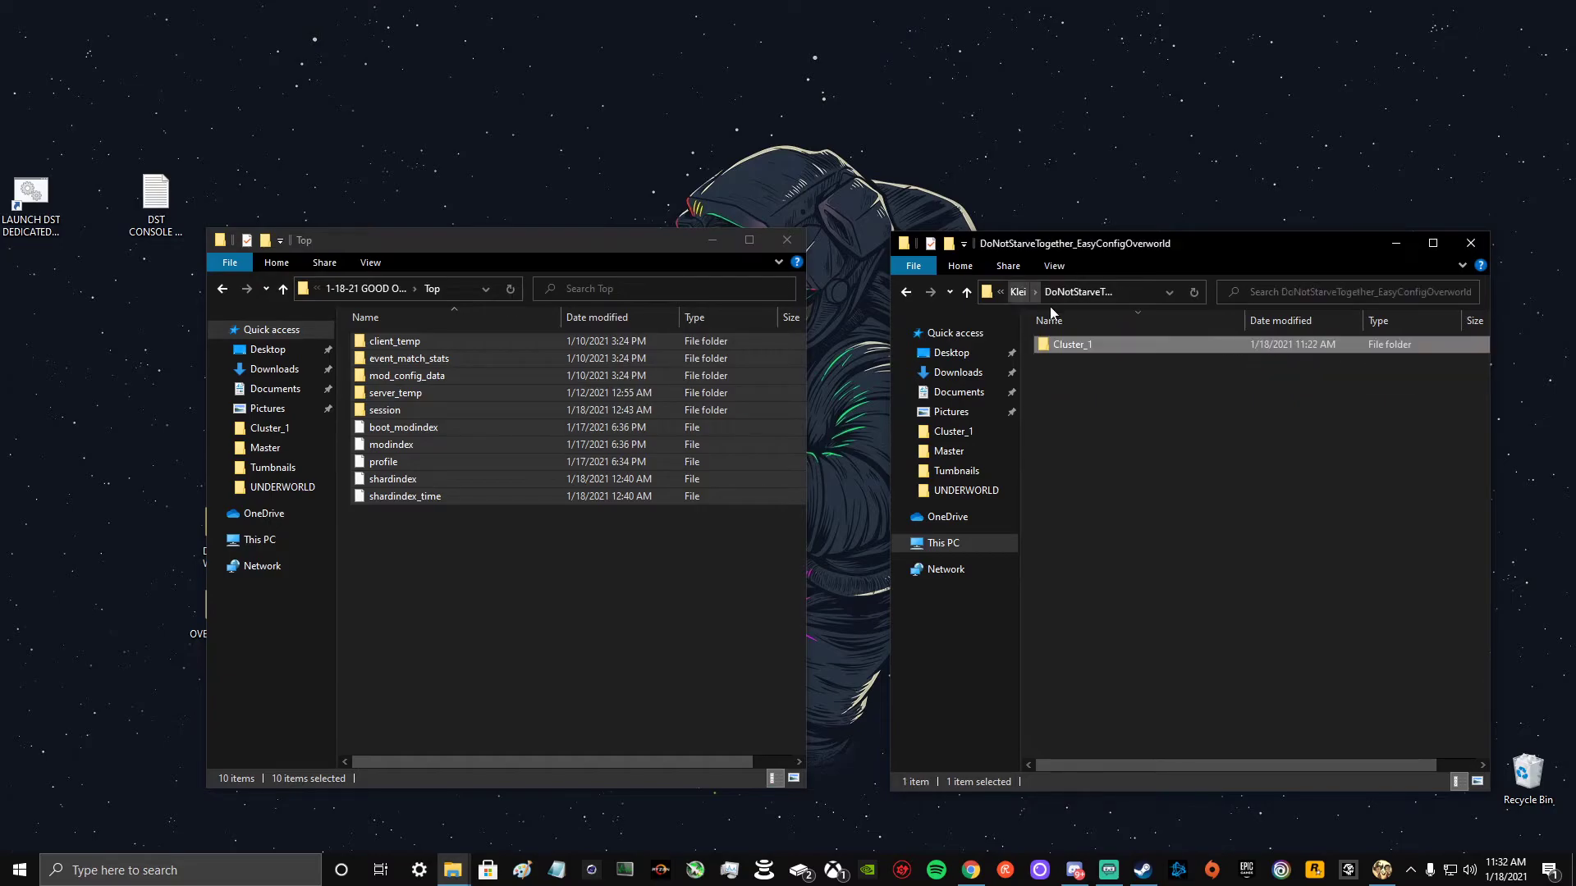
{"action": "left_click", "coordinate": [1027, 298]}
{"action": "left_click", "coordinate": [1170, 395]}
{"action": "double_click", "coordinate": [1171, 395]}
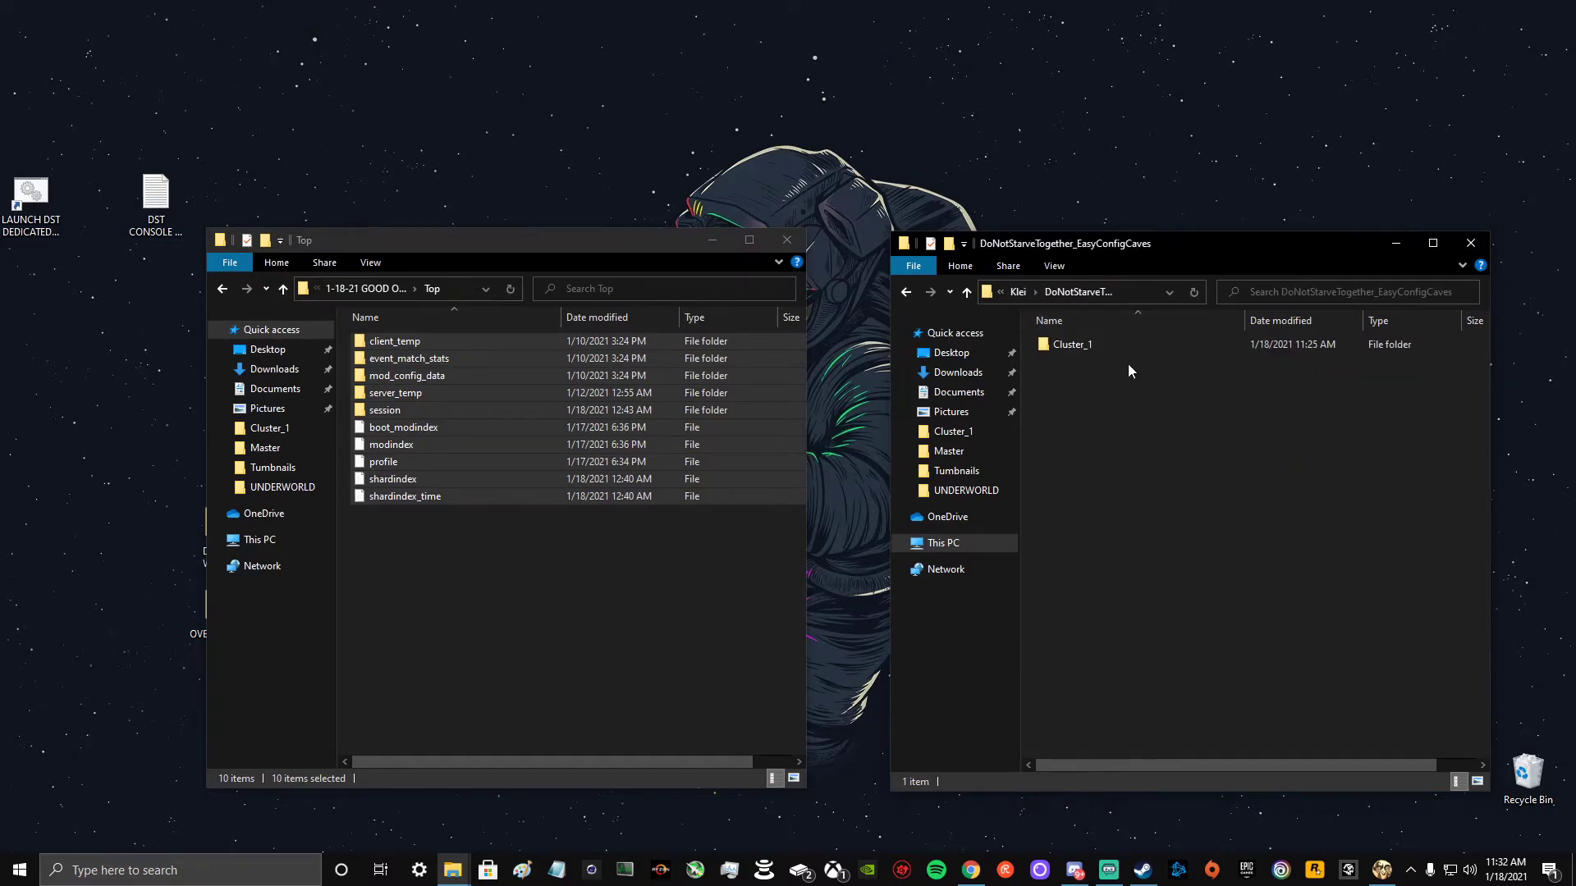
{"action": "double_click", "coordinate": [1116, 346]}
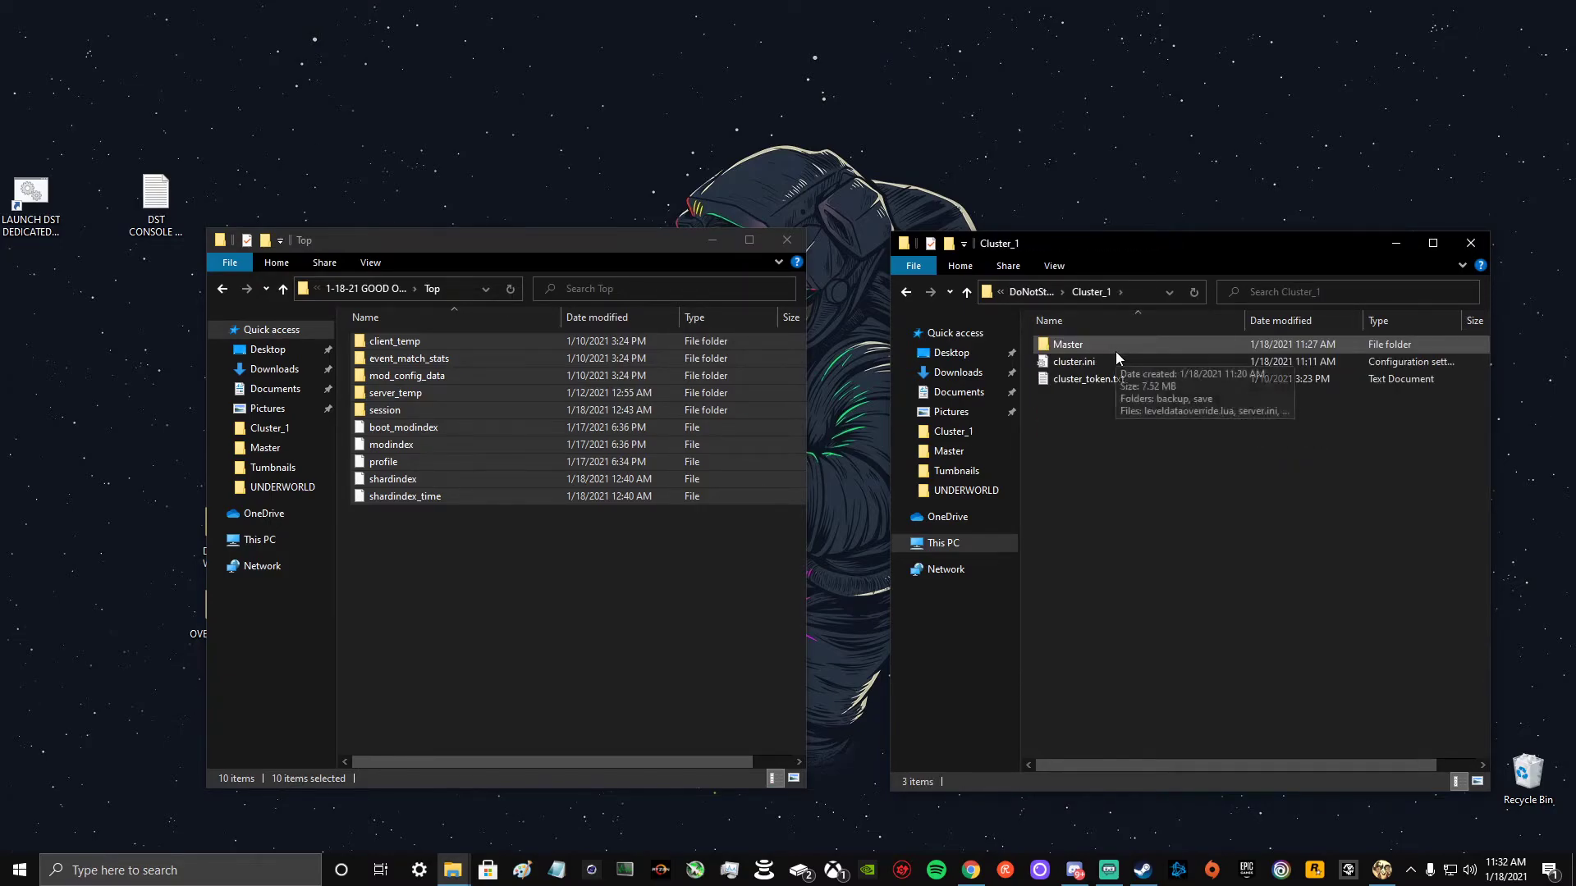
{"action": "double_click", "coordinate": [1115, 351]}
{"action": "left_click", "coordinate": [1113, 371]}
{"action": "double_click", "coordinate": [1110, 367]}
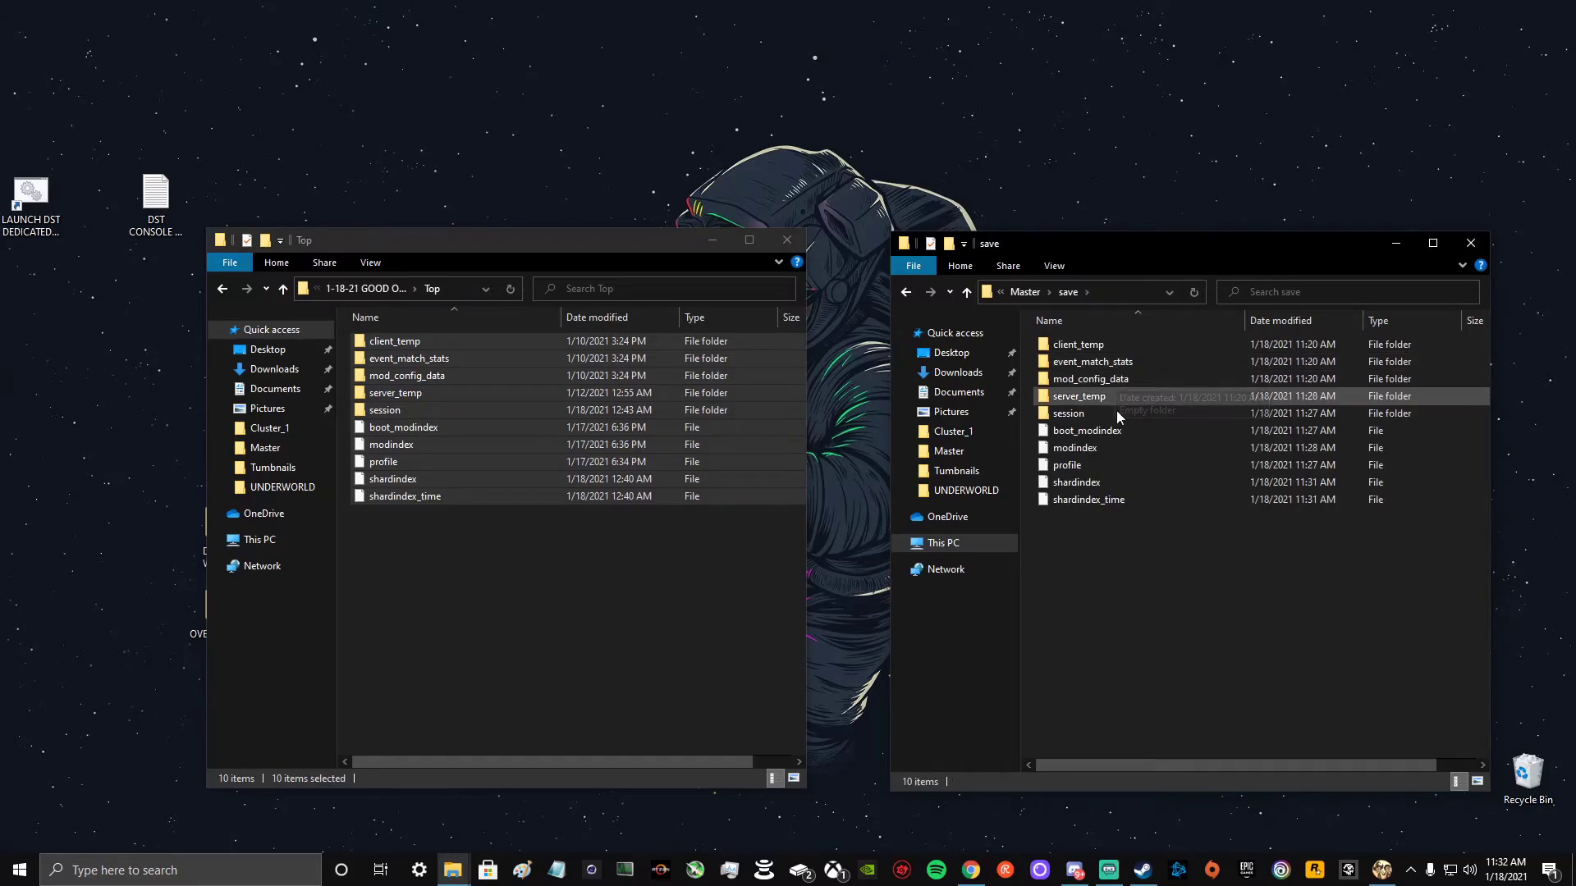
- Copy all ten Bottom save files into the Caves save folder, replacing the existing ones
{"action": "left_click", "coordinate": [451, 458]}
{"action": "left_click", "coordinate": [283, 288]}
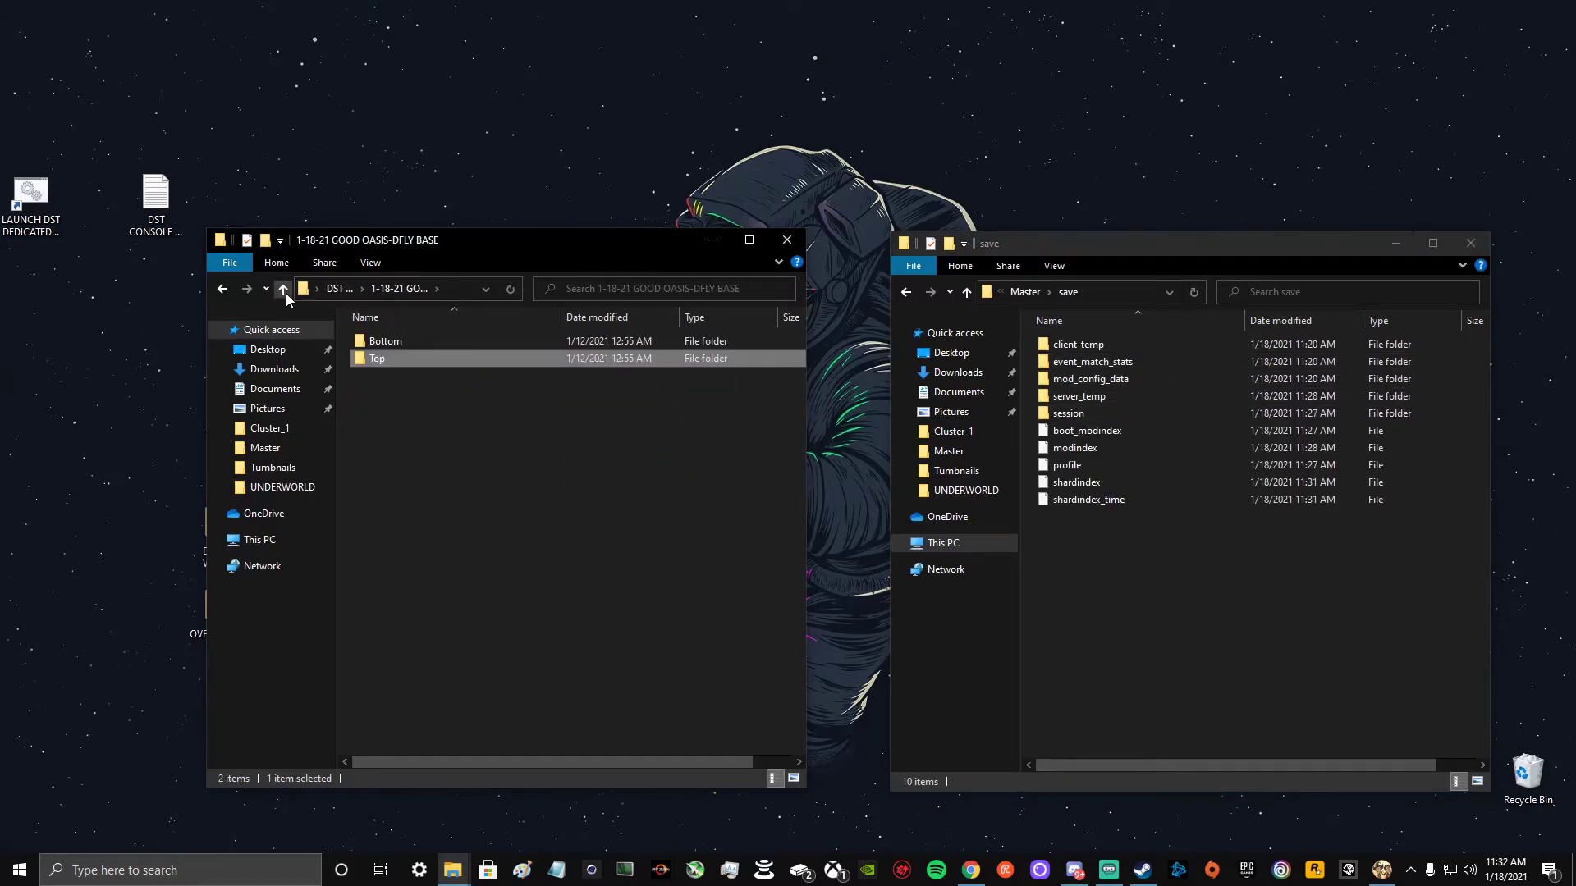
{"action": "double_click", "coordinate": [412, 338]}
{"action": "left_click_drag", "start_coordinate": [538, 581], "coordinate": [414, 342]}
{"action": "right_click", "coordinate": [414, 342]}
{"action": "left_click", "coordinate": [284, 503]}
{"action": "right_click", "coordinate": [1142, 574]}
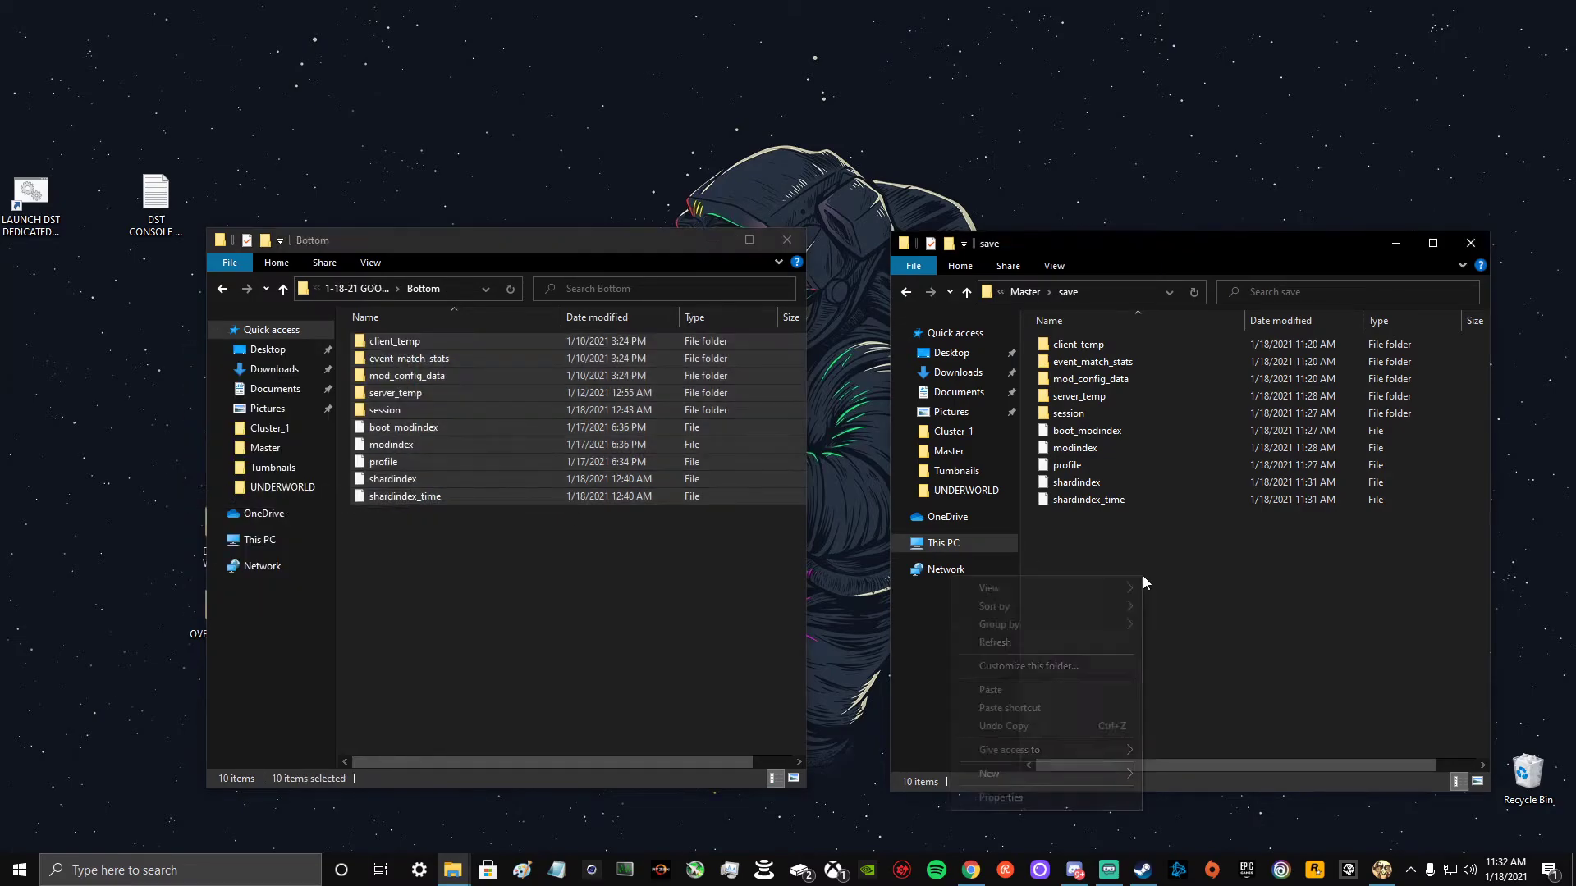
{"action": "left_click", "coordinate": [1065, 690]}
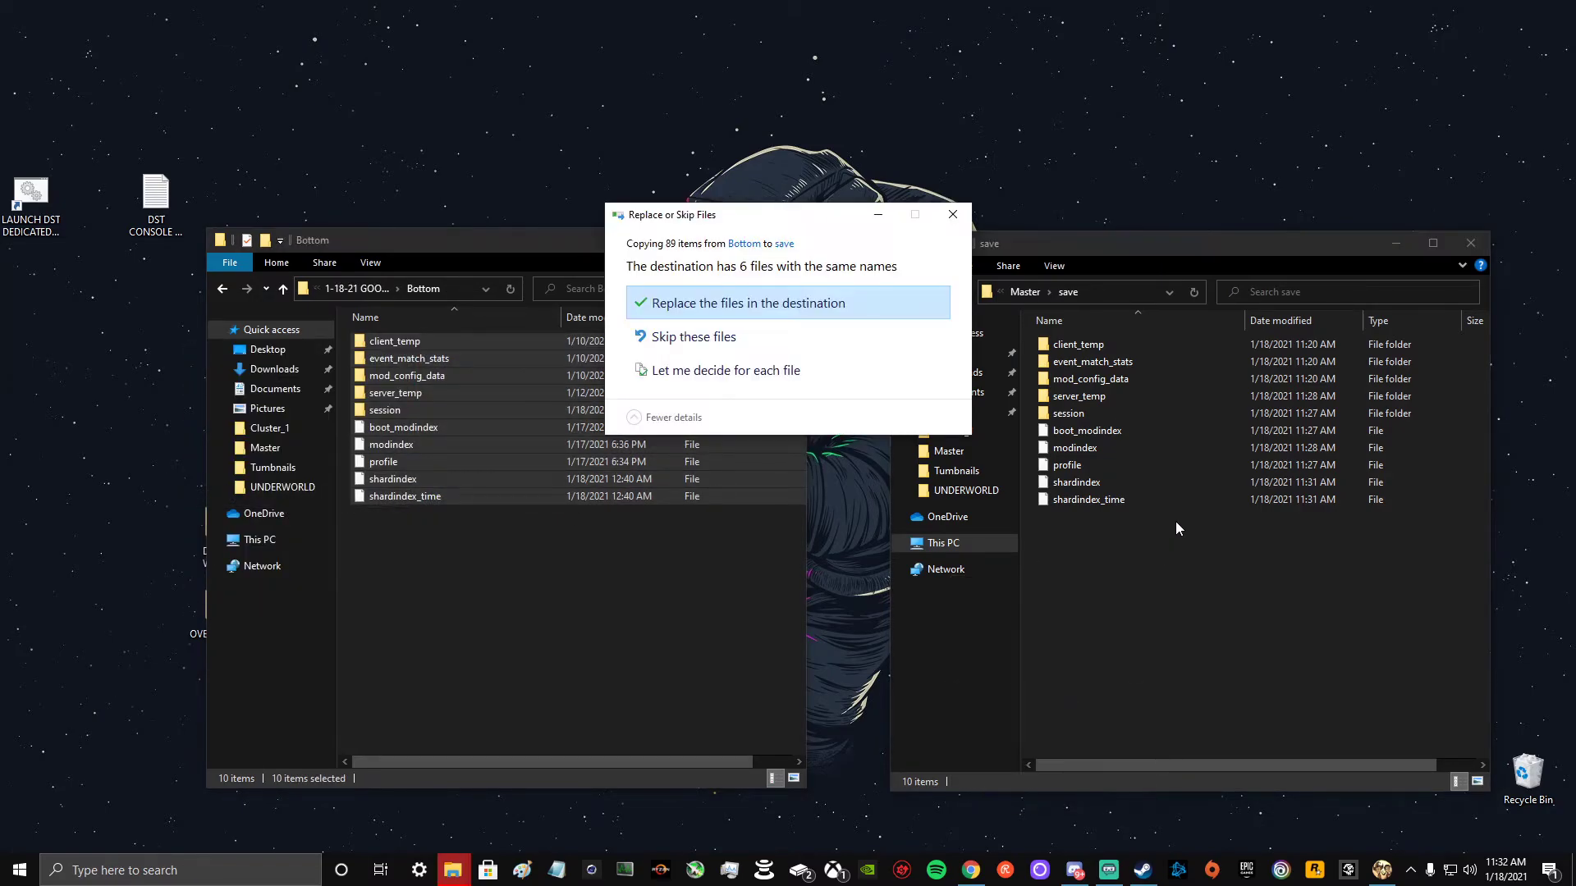
{"action": "left_click", "coordinate": [832, 305]}
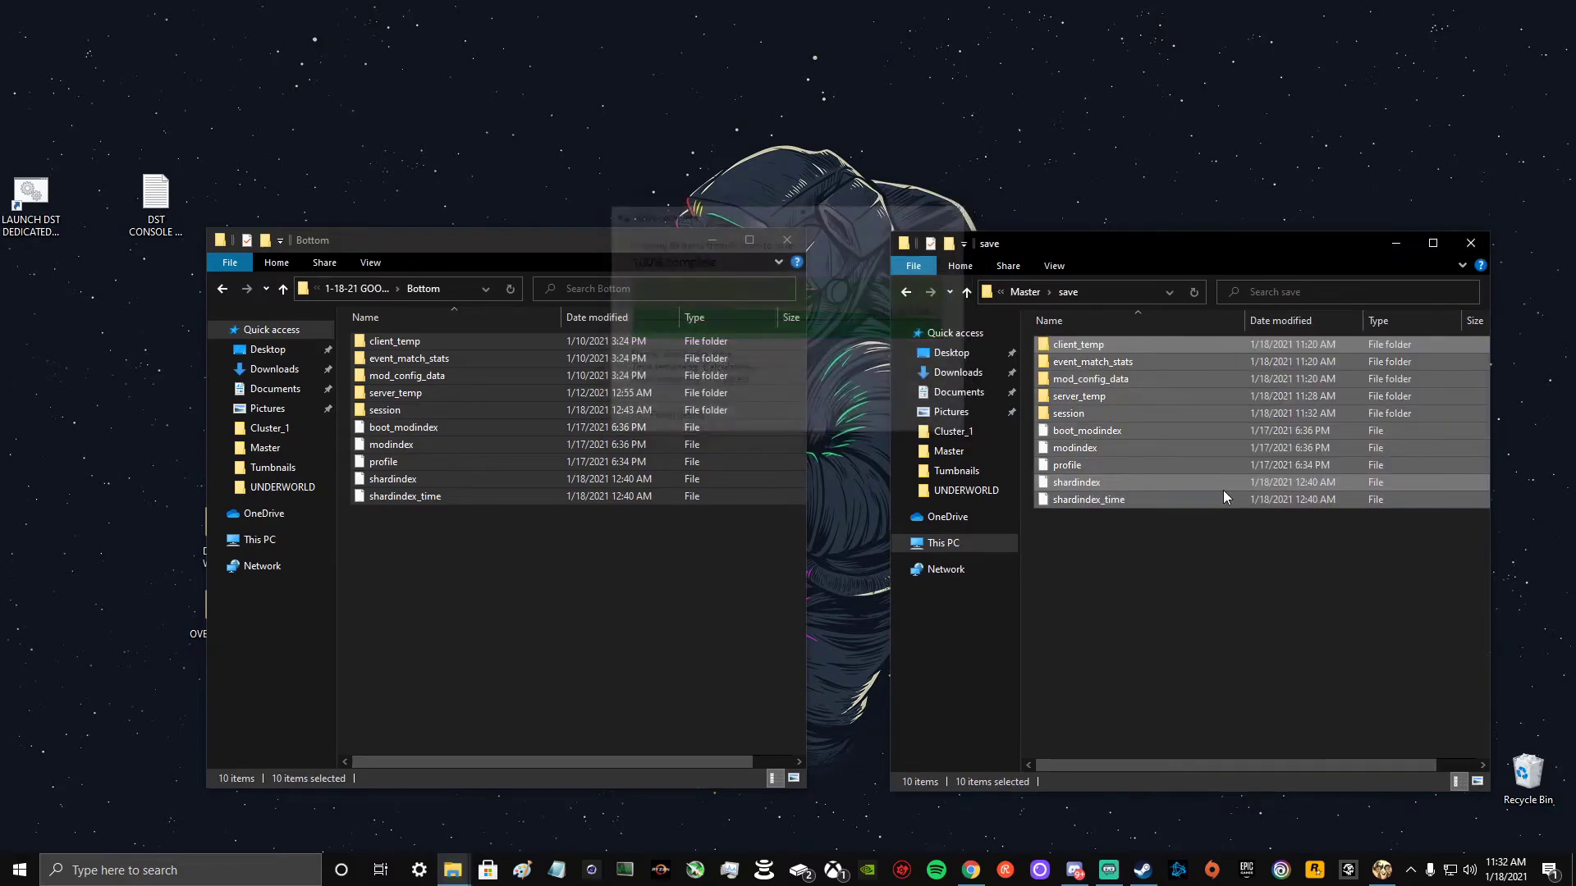
{"action": "left_click", "coordinate": [1236, 623]}
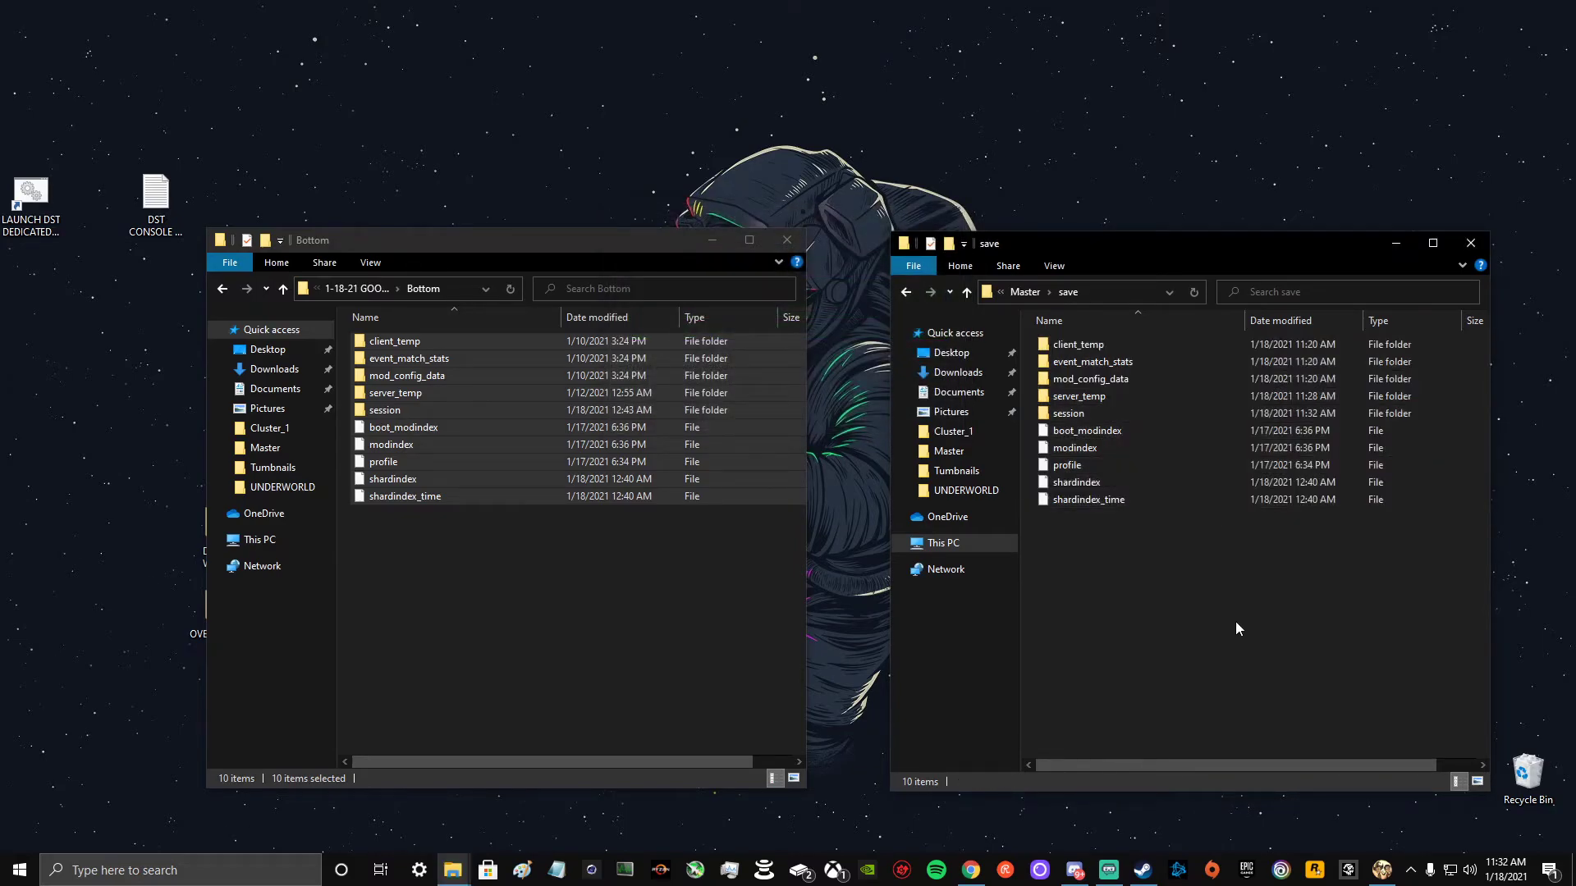
- Close the Bottom folder window and go up to the Caves Cluster_1 folder
{"action": "left_click", "coordinate": [787, 241]}
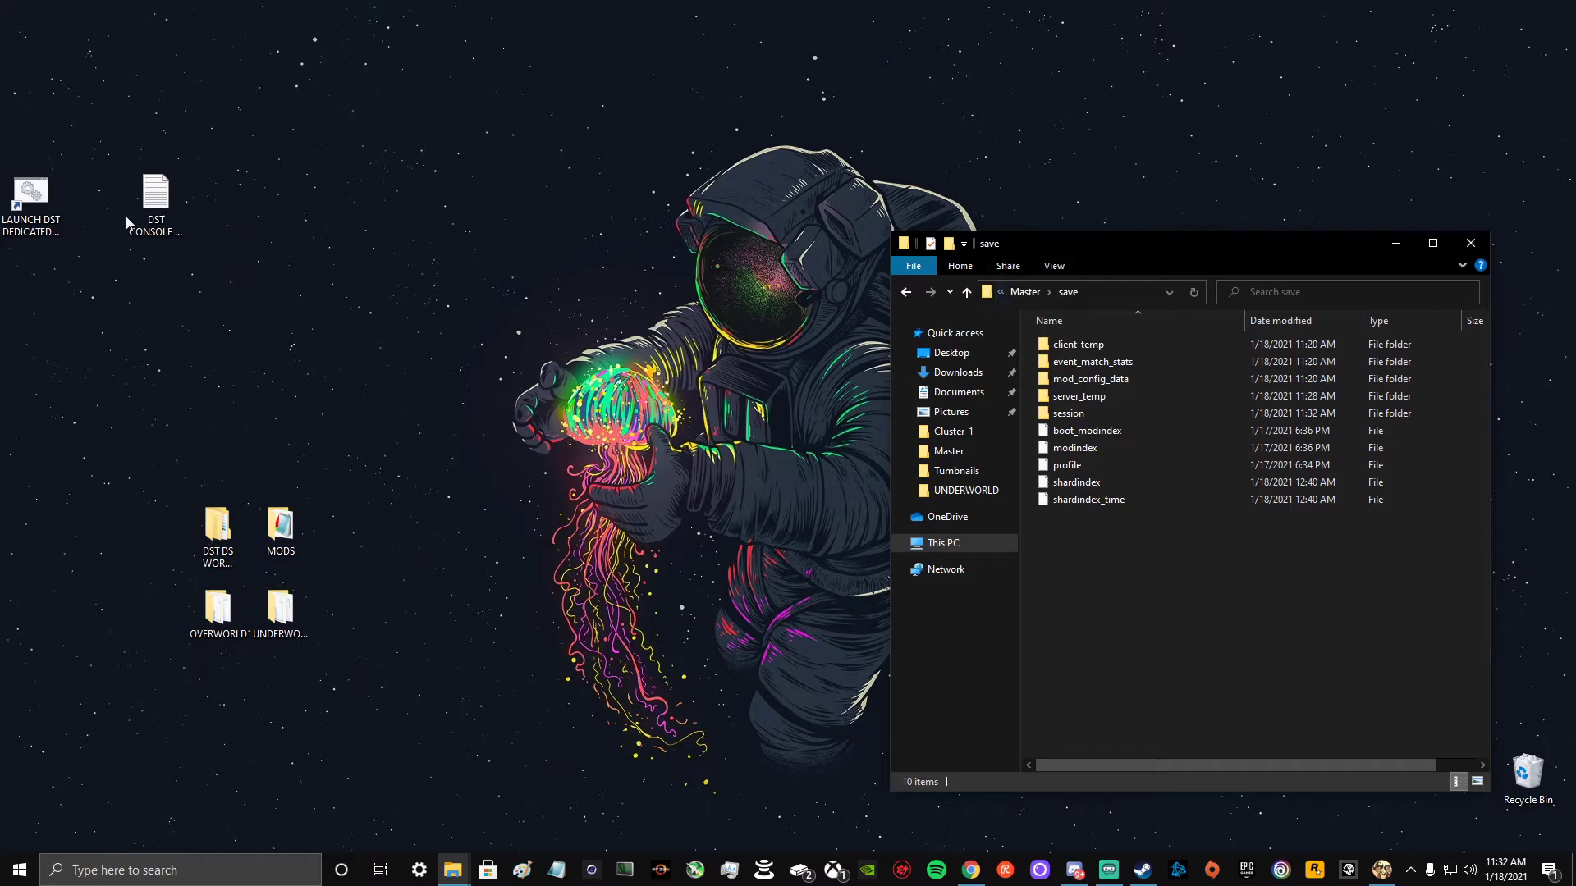
{"action": "right_click", "coordinate": [3, 208]}
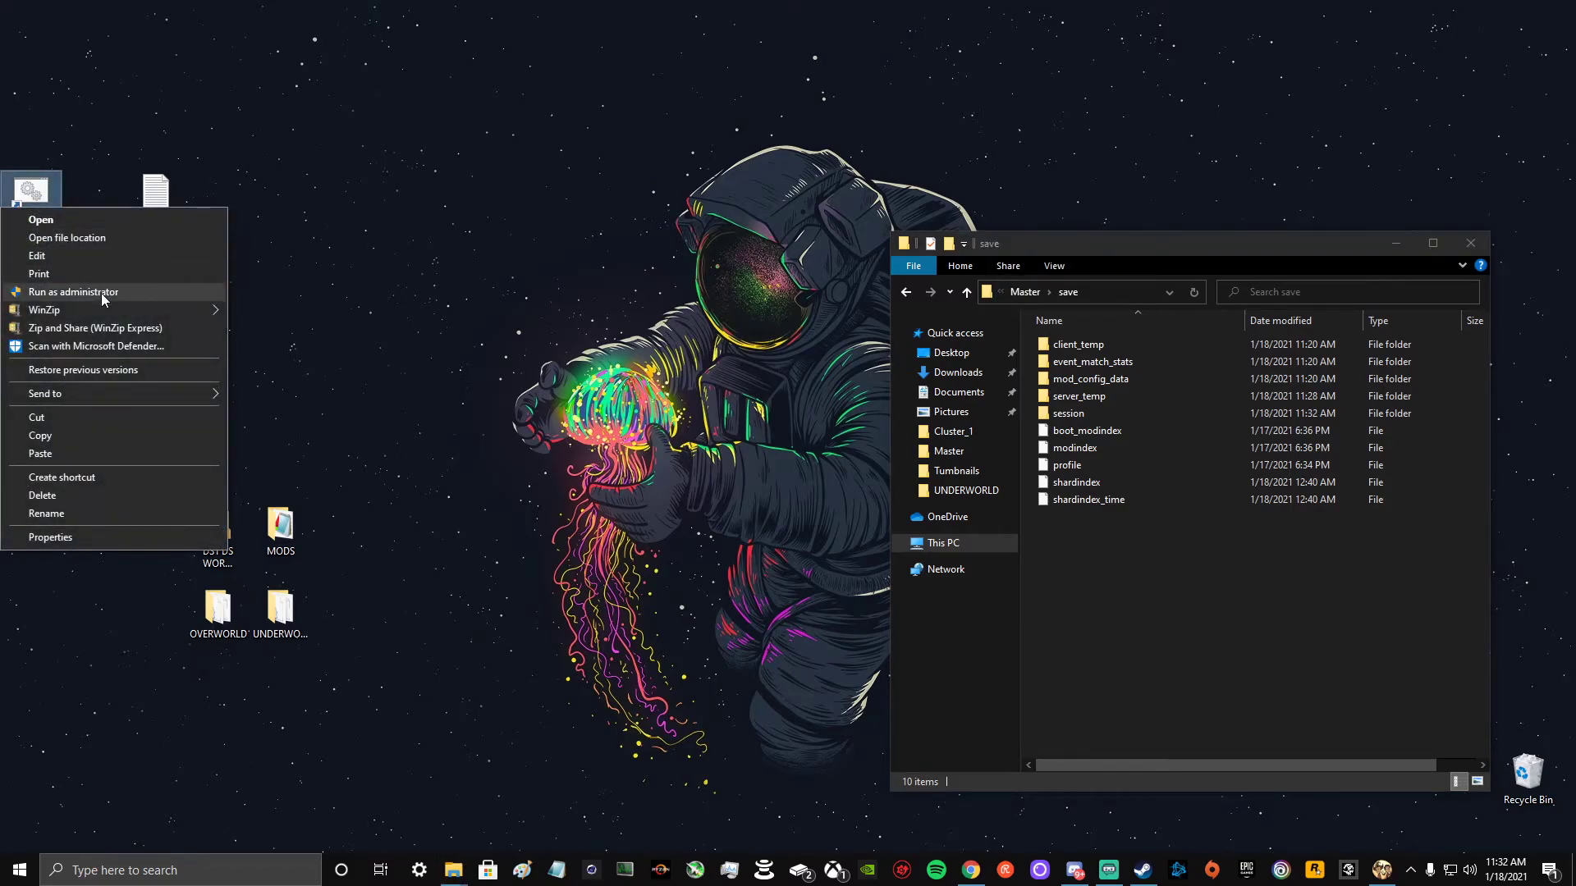
{"action": "left_click", "coordinate": [610, 319]}
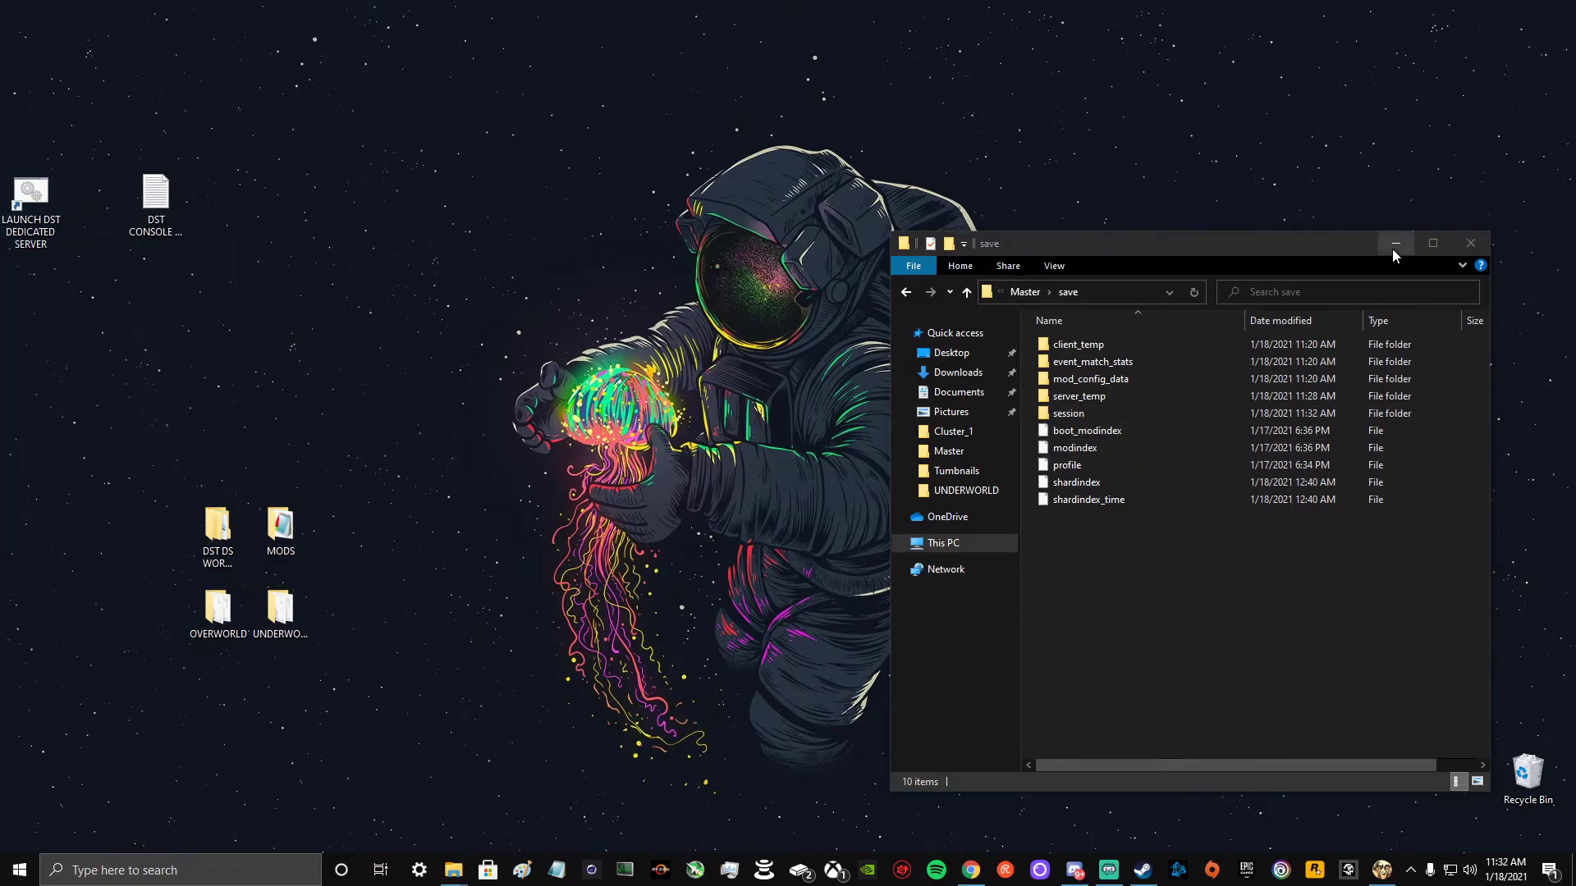
{"action": "left_click", "coordinate": [969, 293]}
{"action": "left_click", "coordinate": [969, 292]}
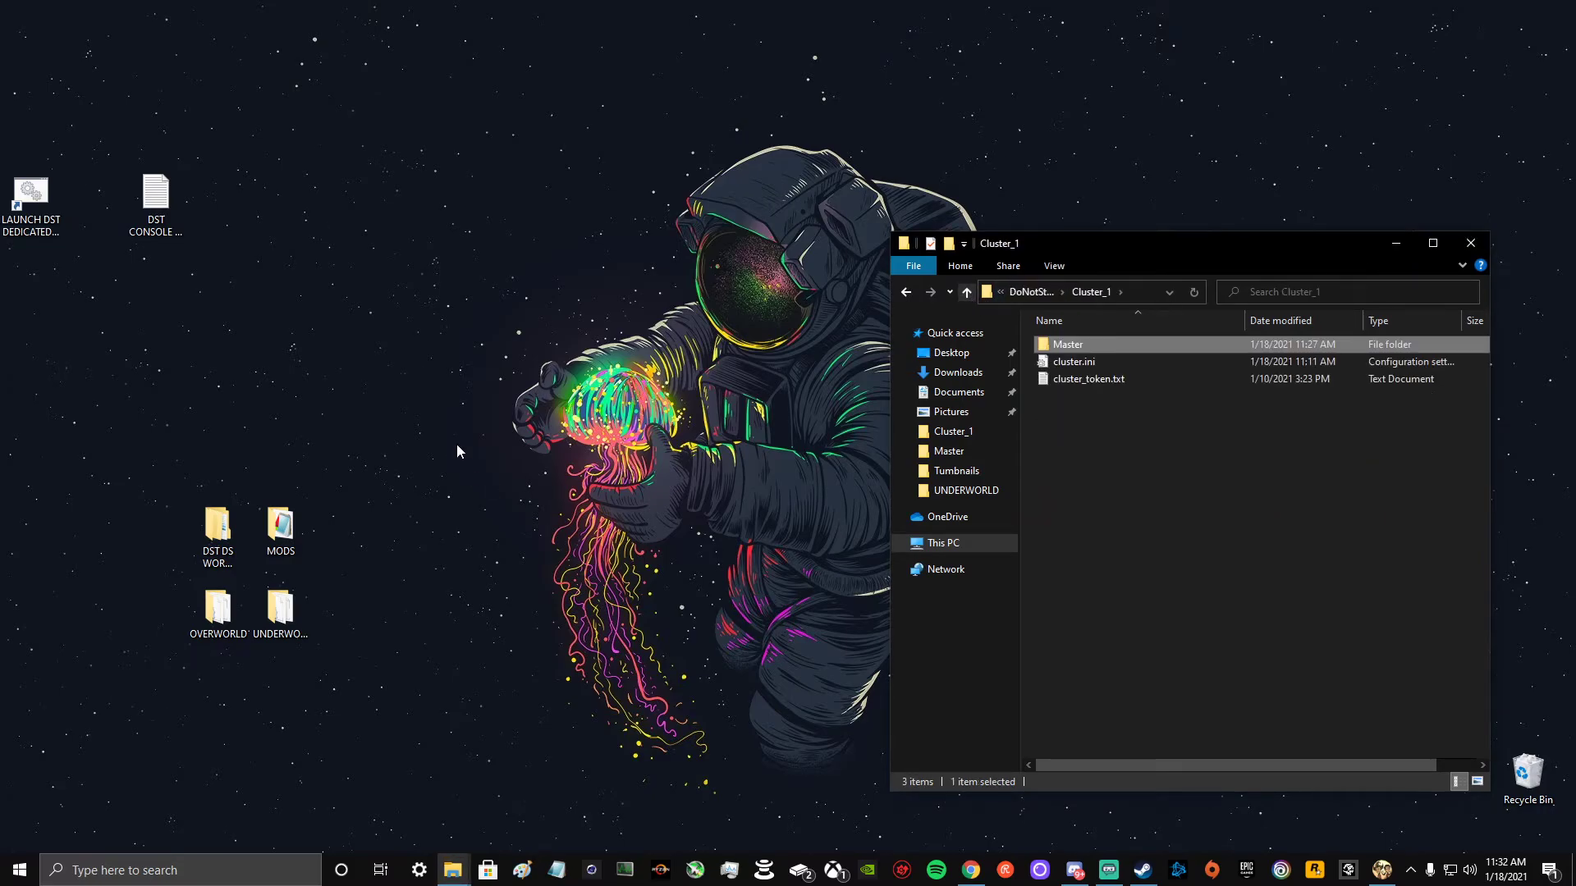
- Open DST CONSOLE COMMANDS.txt in Notepad, scroll through the commands, then close it
{"action": "double_click", "coordinate": [155, 197]}
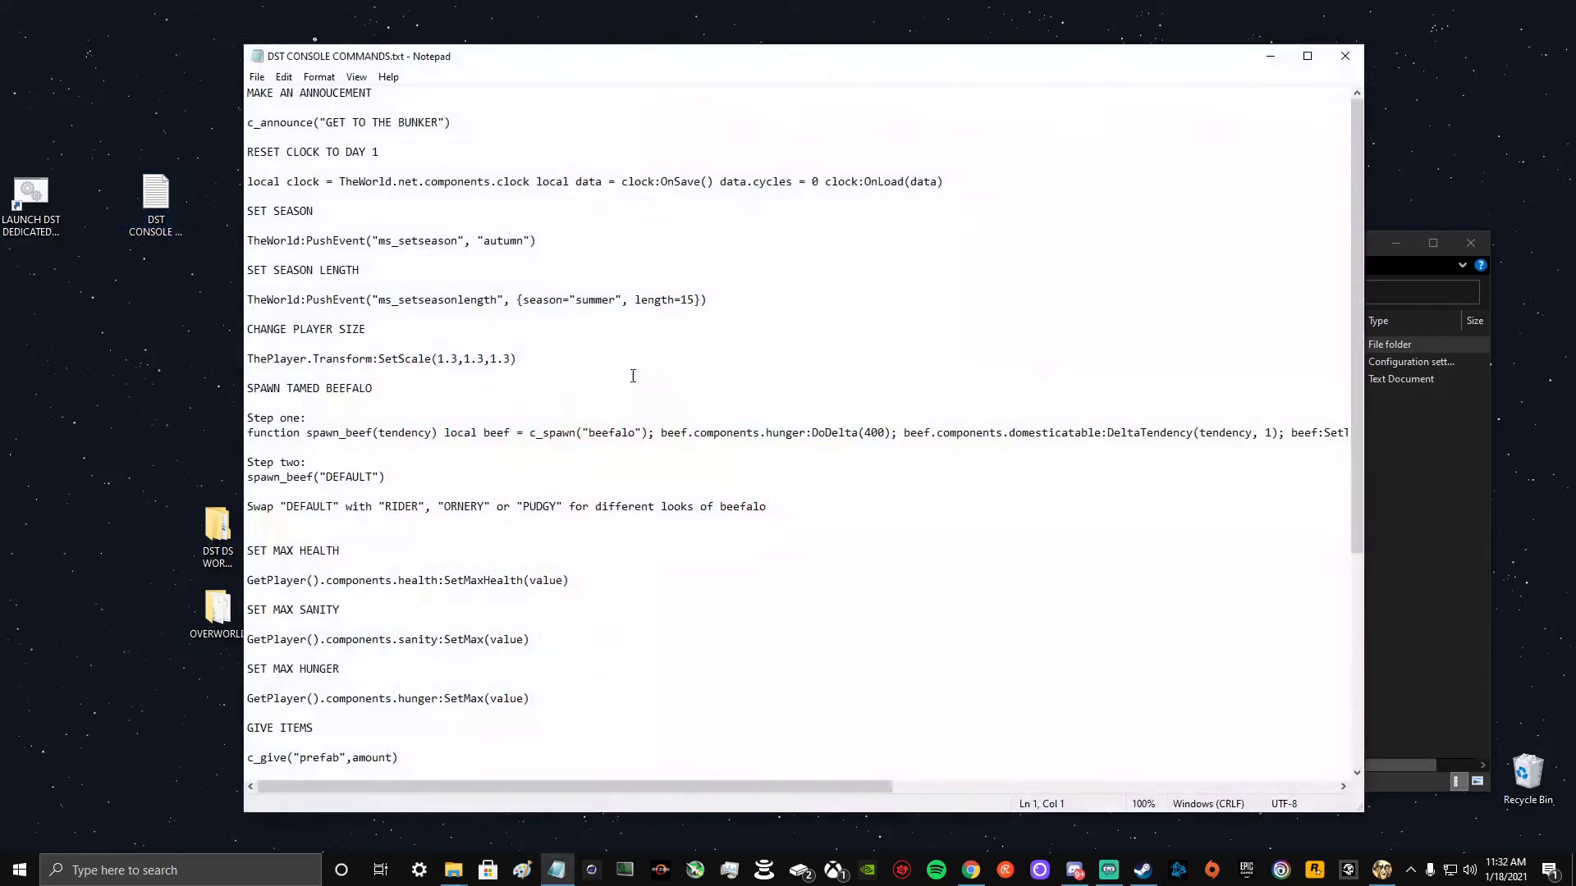
{"action": "scroll", "coordinate": [837, 527], "scroll_direction": "down", "scroll_amount": 7}
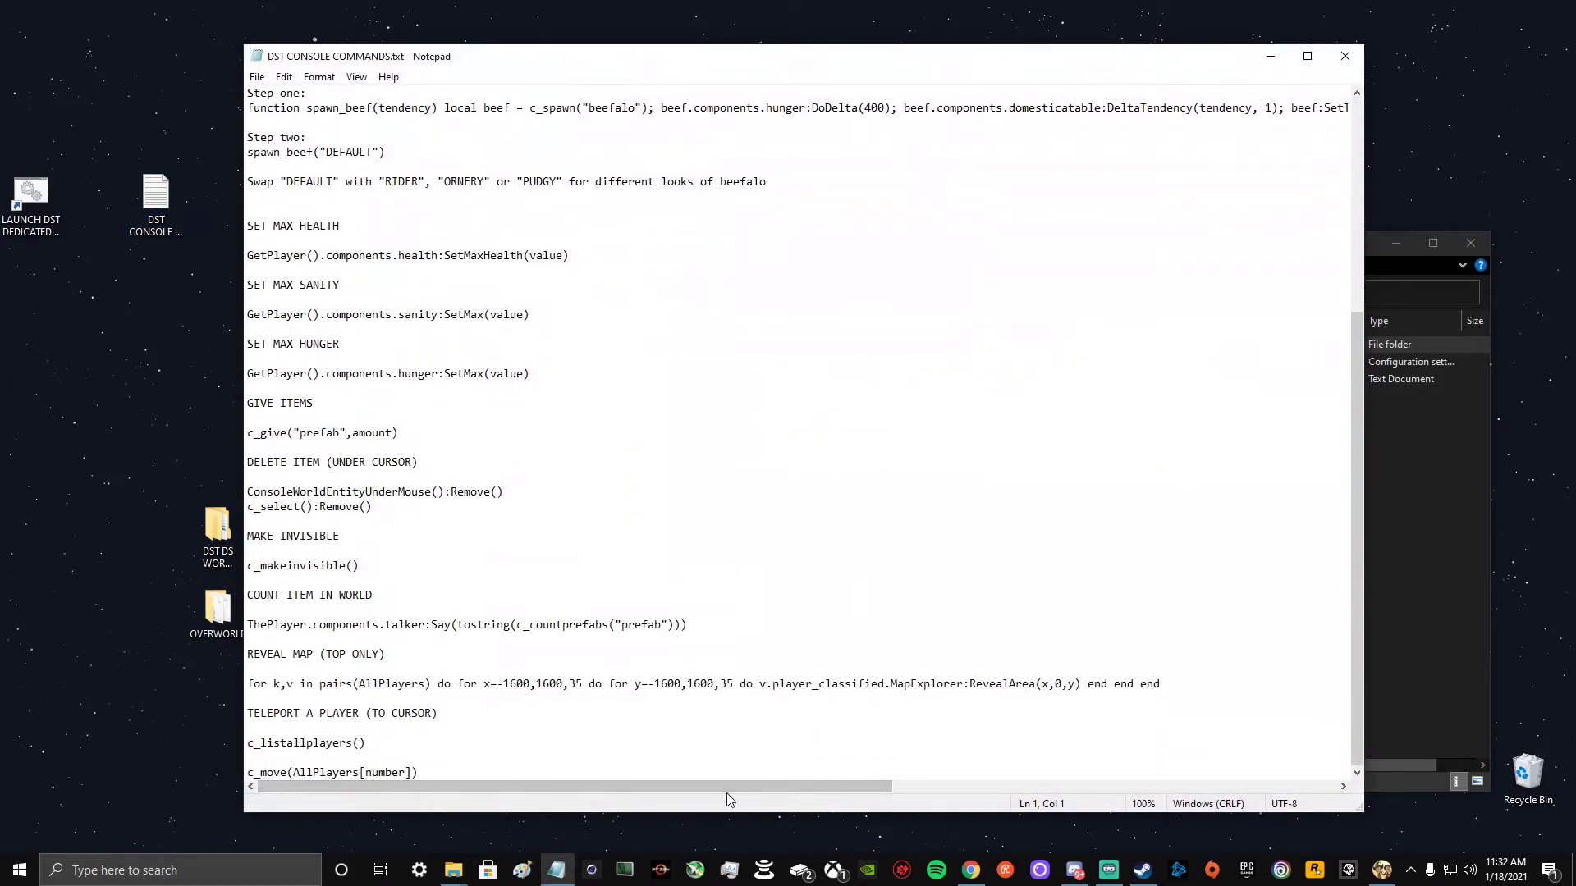
{"action": "scroll", "coordinate": [686, 698], "scroll_direction": "up", "scroll_amount": 7}
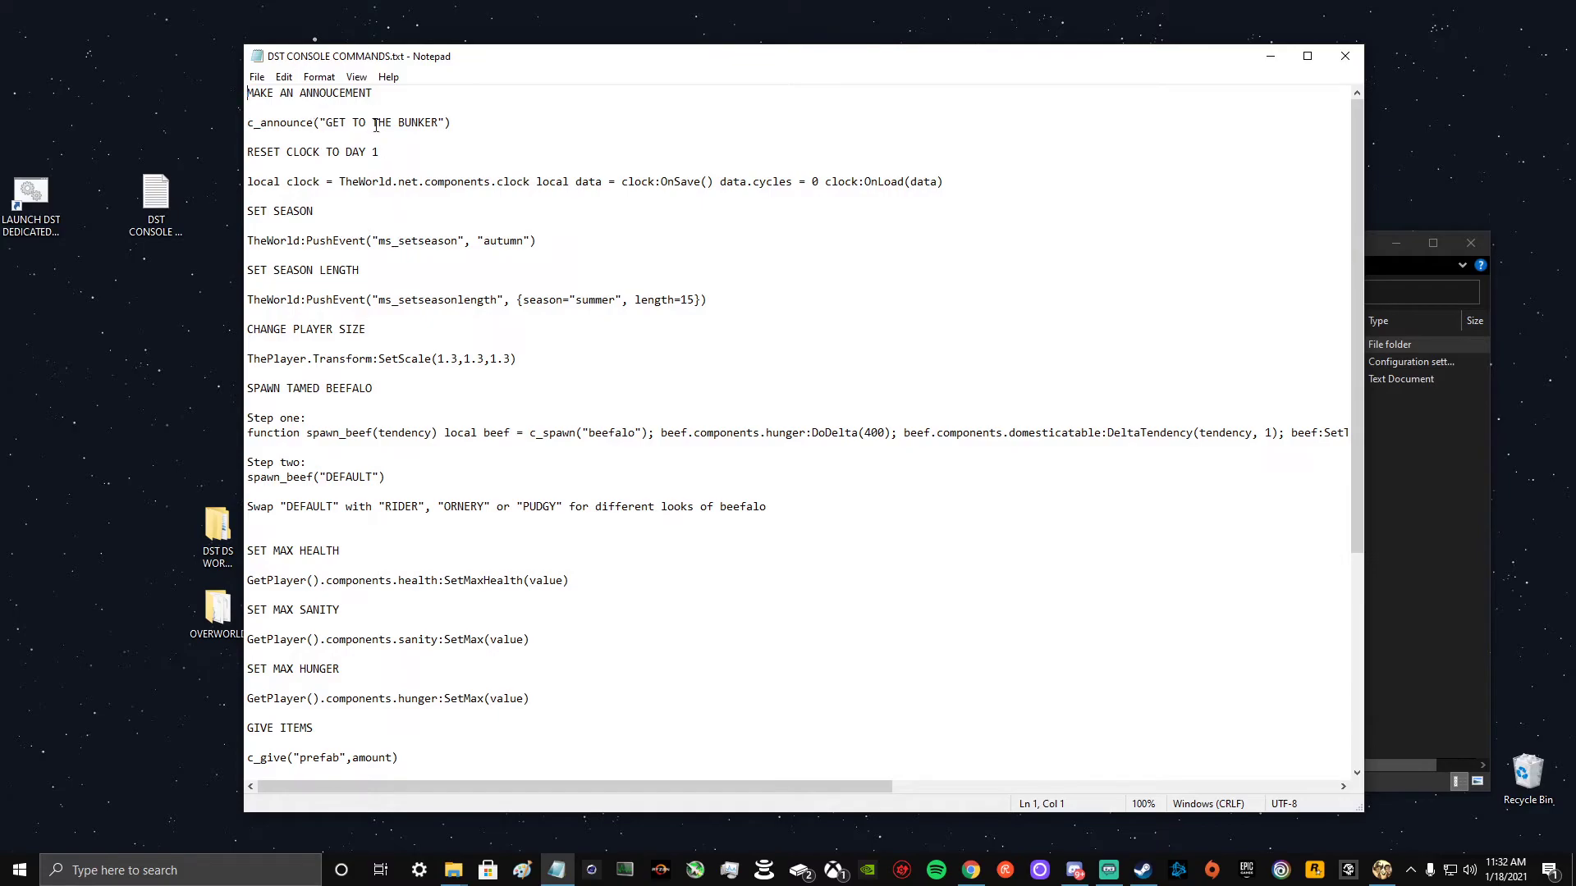
{"action": "scroll", "coordinate": [669, 304], "scroll_direction": "down", "scroll_amount": 7}
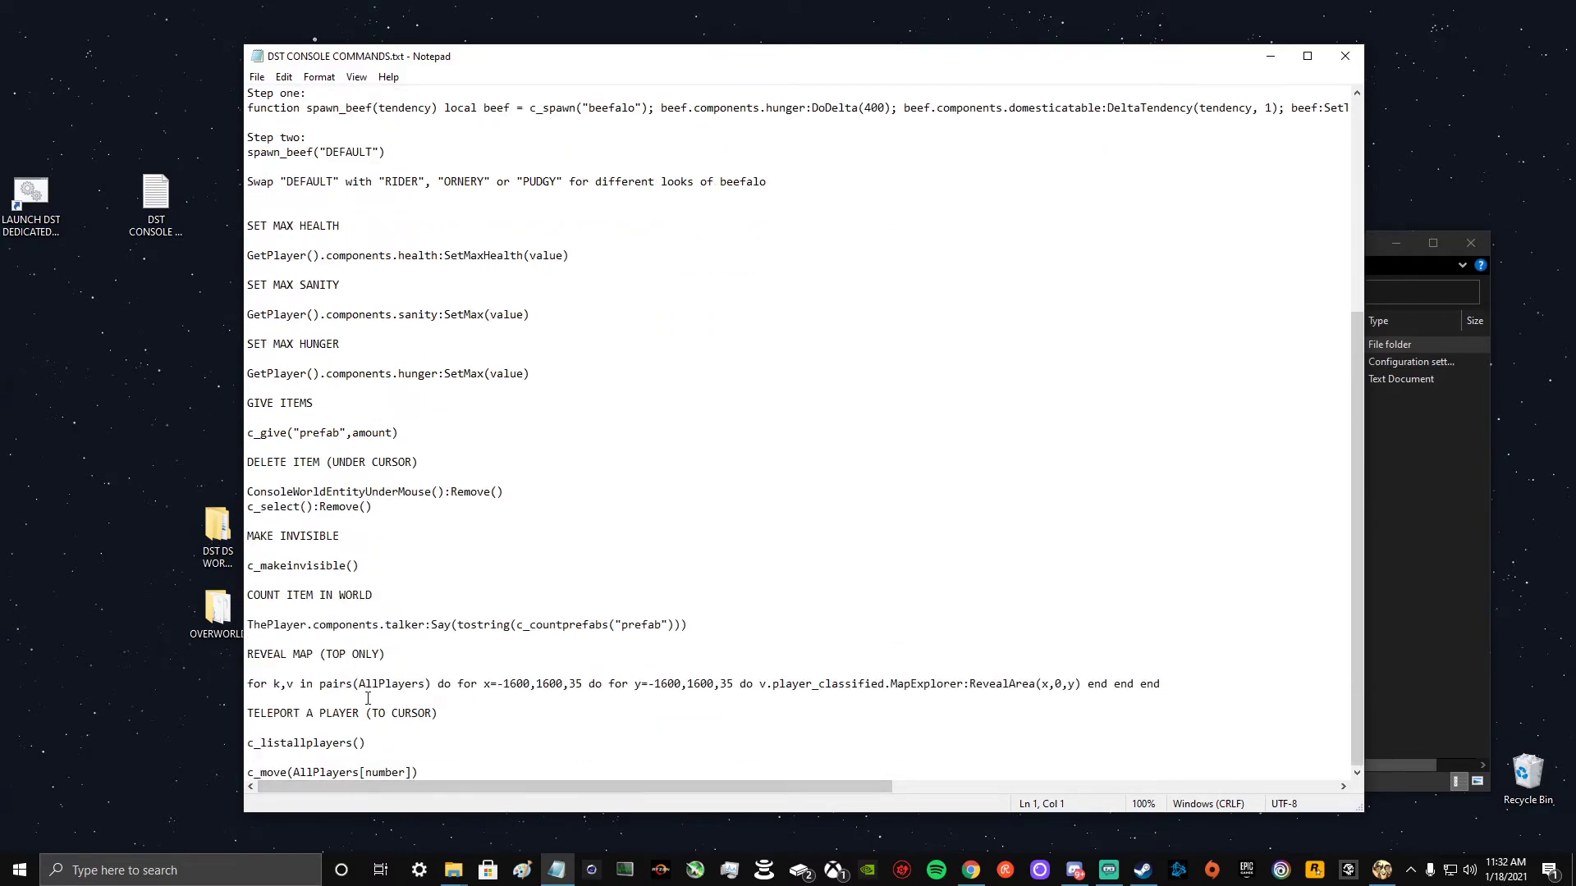
{"action": "scroll", "coordinate": [629, 514], "scroll_direction": "up", "scroll_amount": 7}
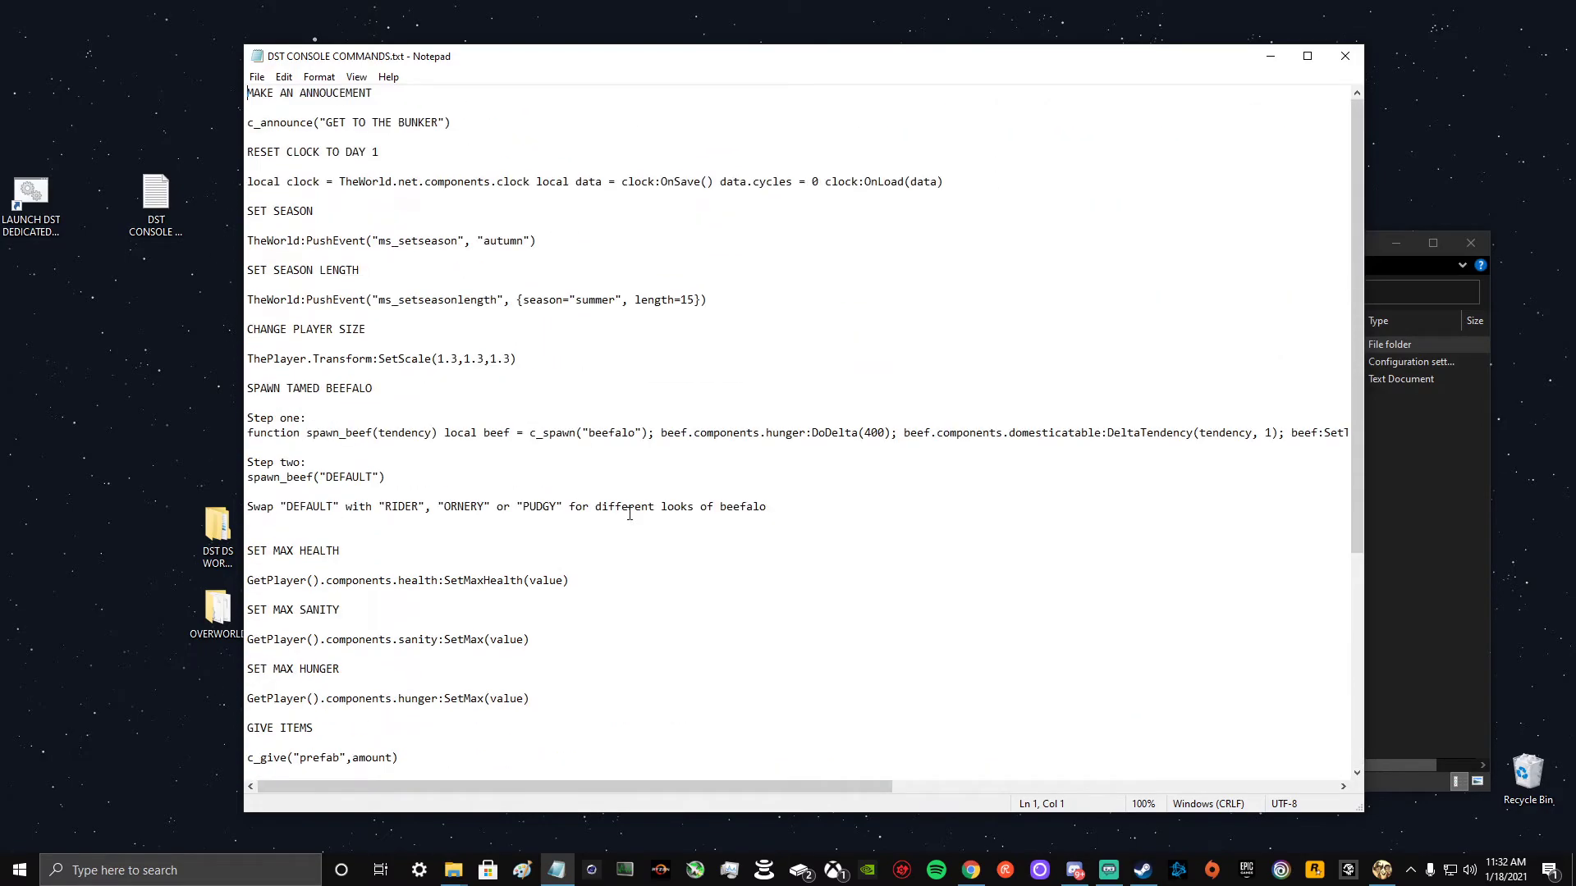
{"action": "left_click", "coordinate": [1342, 48]}
- Move the Explorer window, go up from Cluster_1 to the Klei folder, and minimize it
{"action": "left_click_drag", "start_coordinate": [1253, 250], "coordinate": [876, 111]}
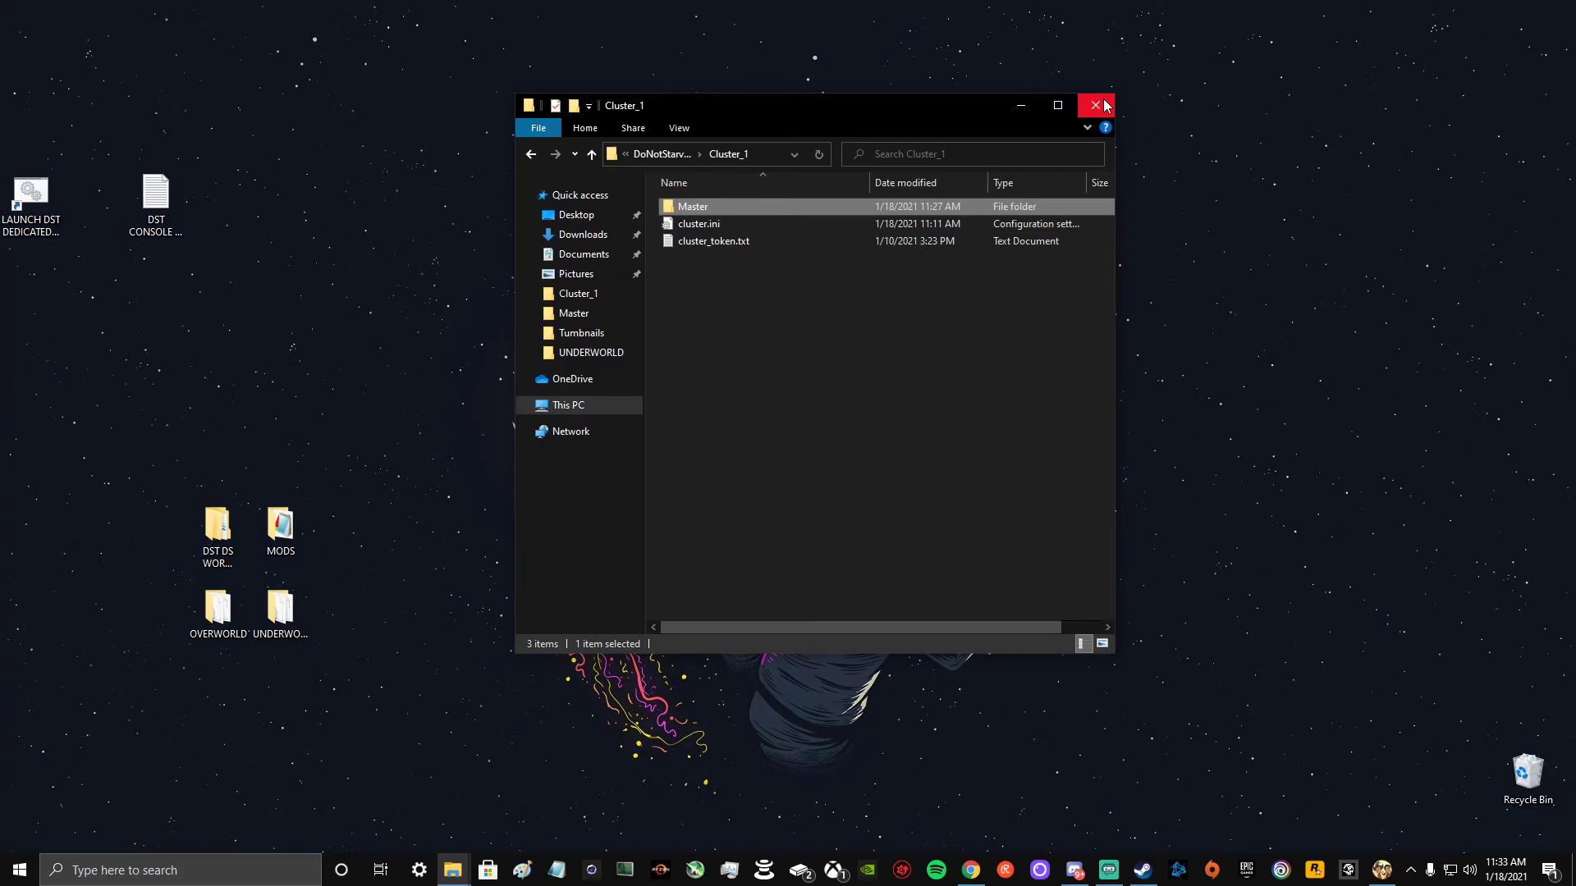
{"action": "left_click", "coordinate": [658, 154]}
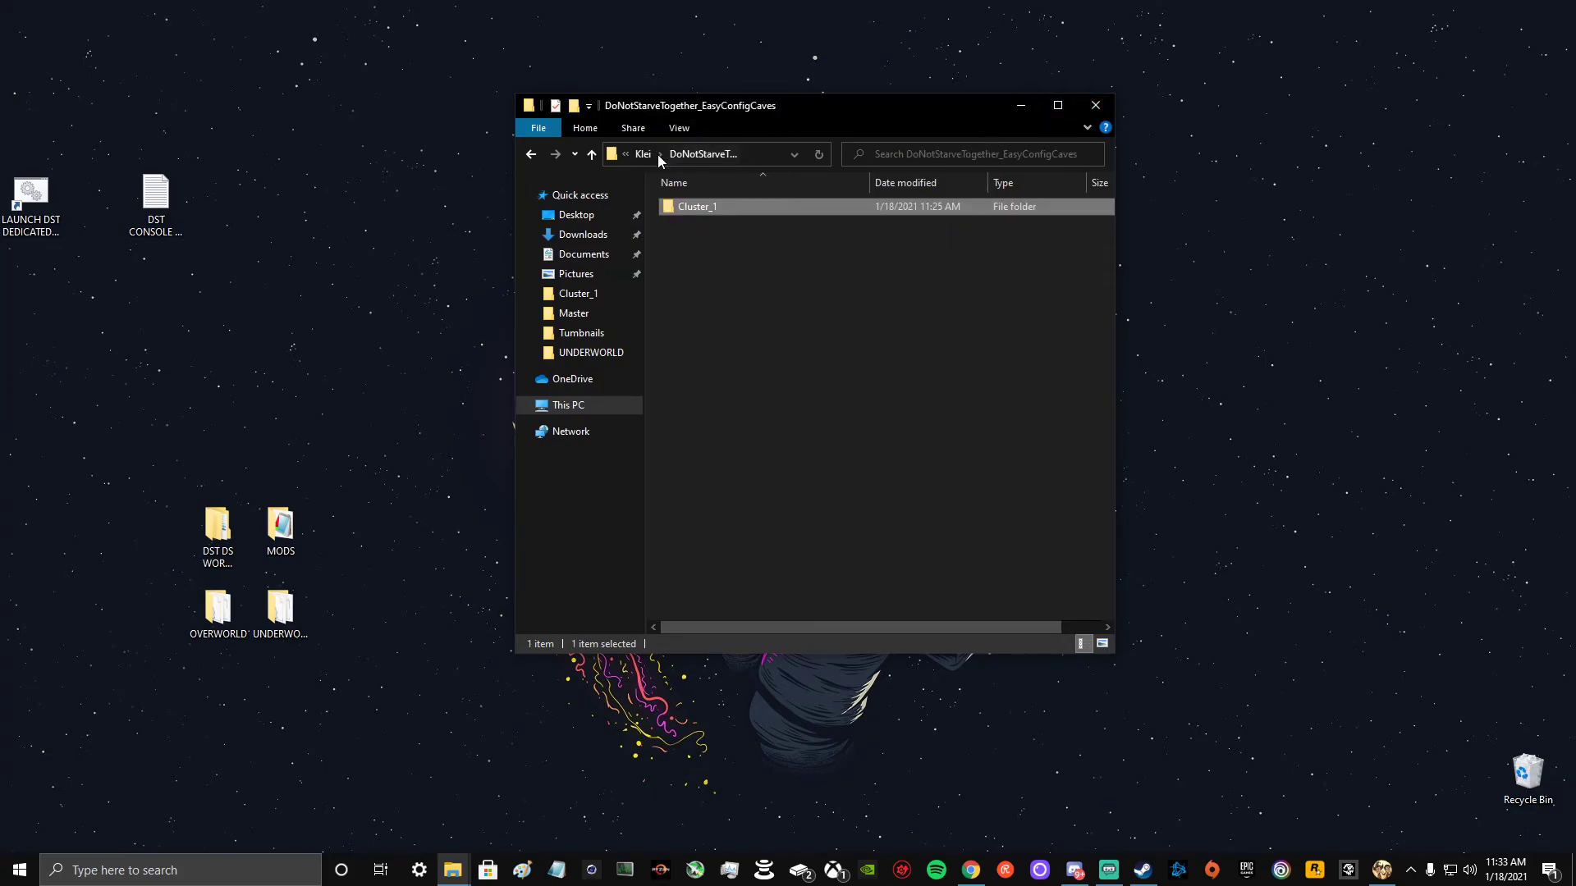
{"action": "left_click", "coordinate": [644, 156]}
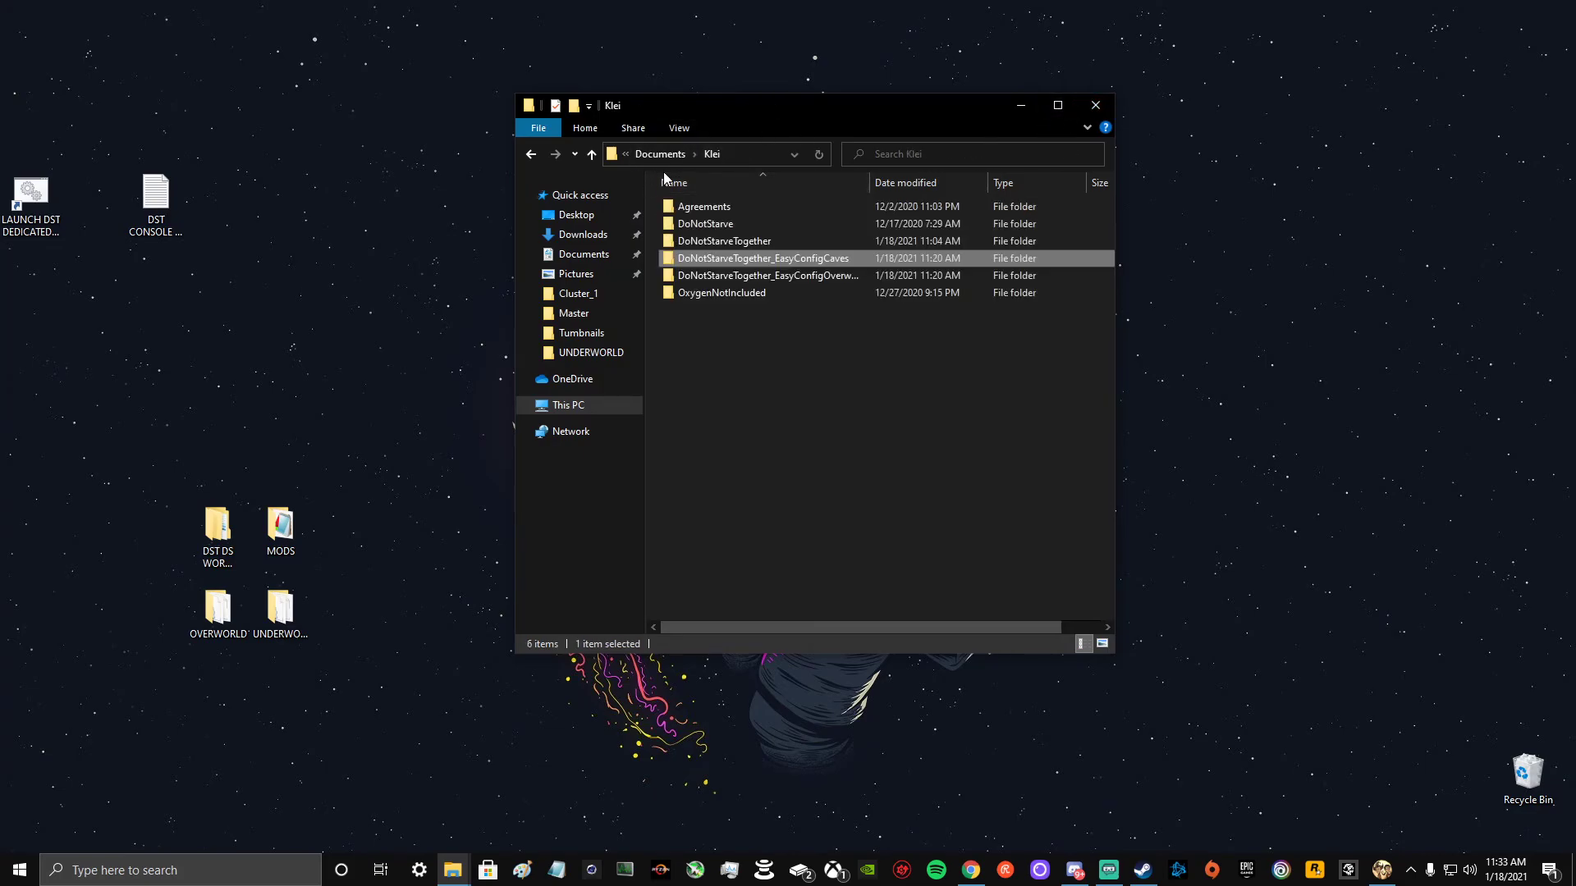
{"action": "left_click", "coordinate": [939, 397]}
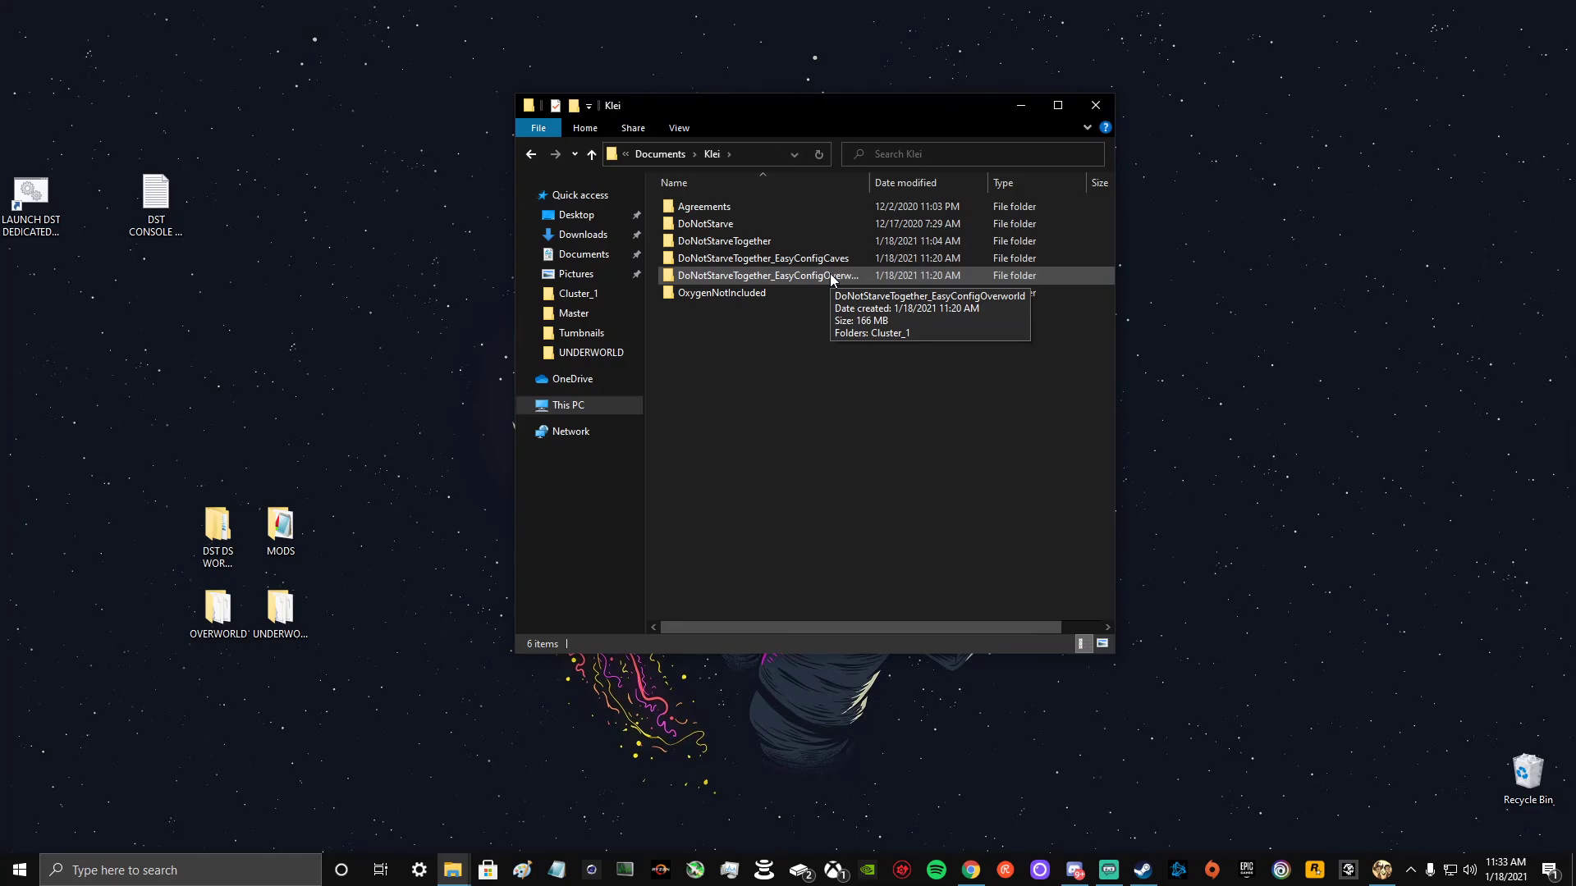
{"action": "left_click", "coordinate": [1021, 107]}
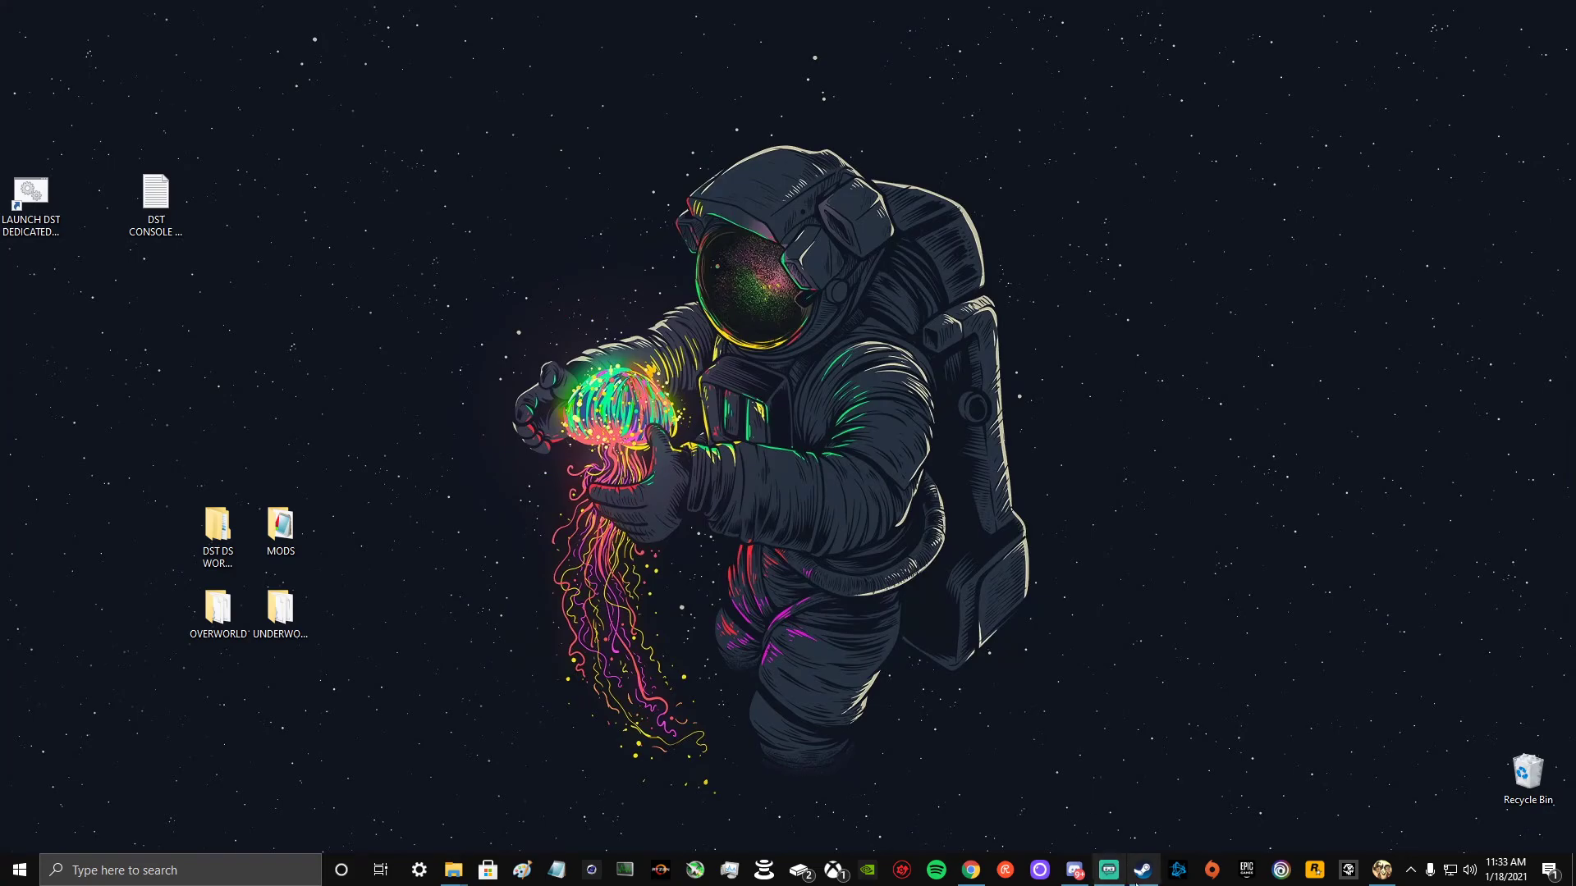
- Restore the Don't Starve Together window from the taskbar to show its main menu
{"action": "left_click", "coordinate": [1382, 870]}
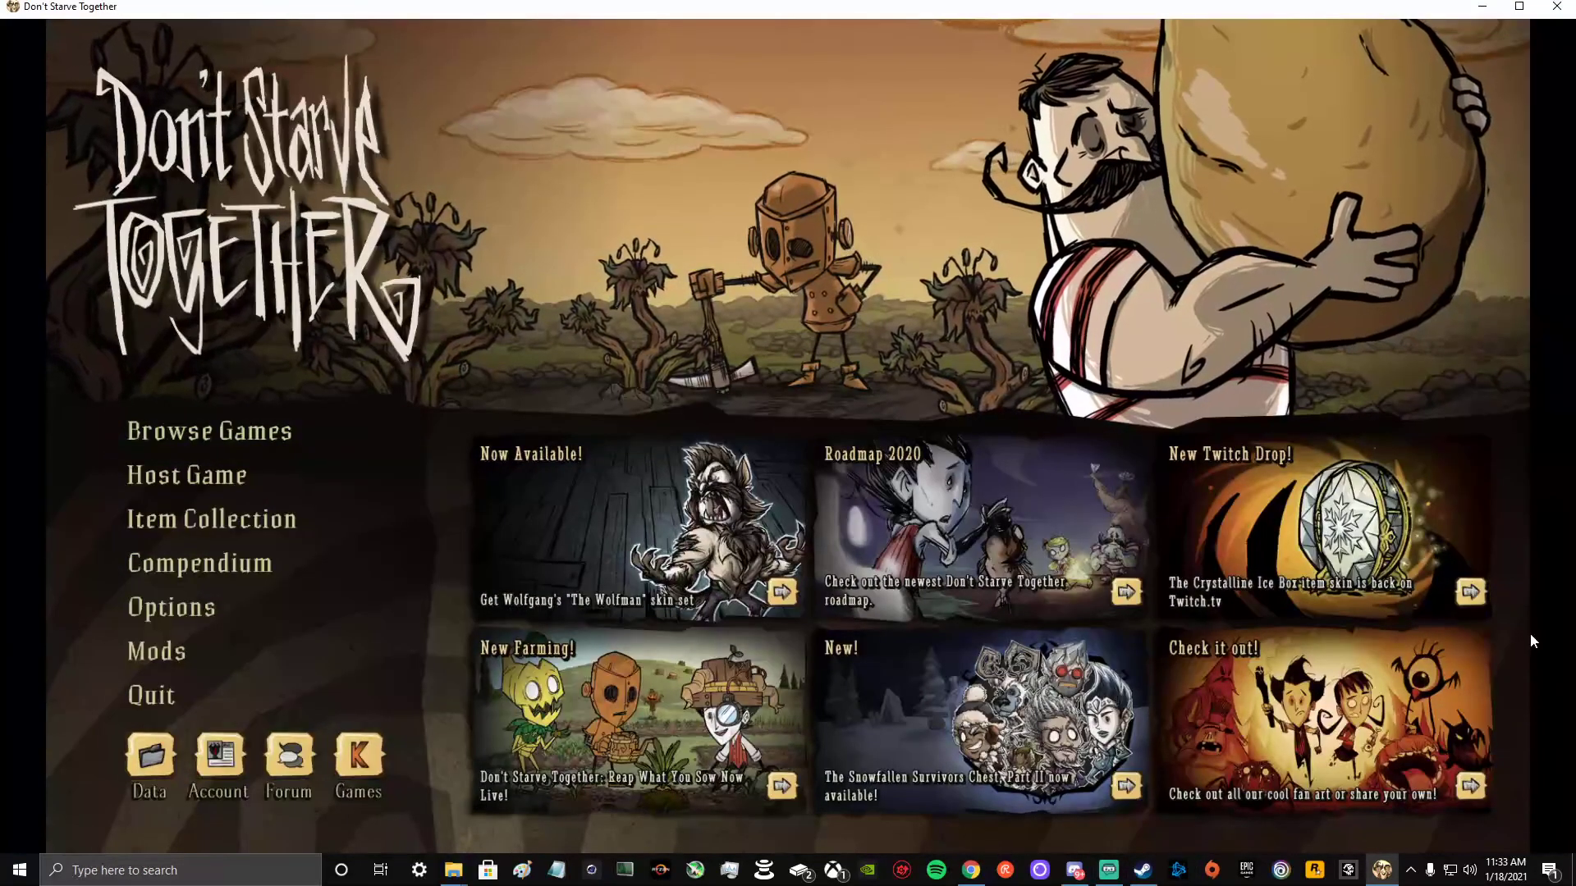